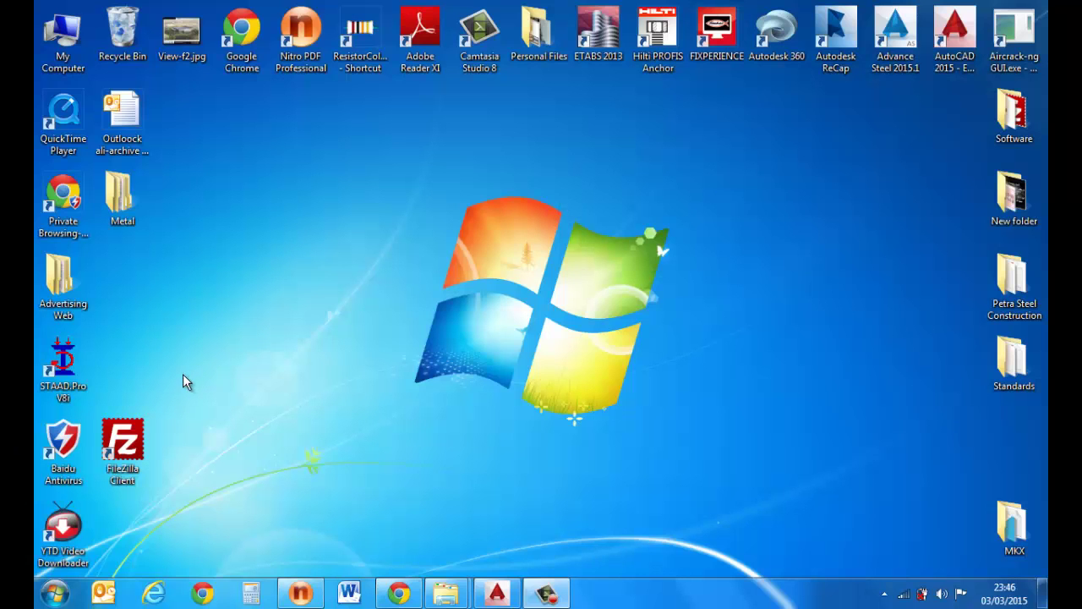
Launch STAAD.Pro V8i and preview the recent Birds Cage project on the start page.
double_click(74, 365)
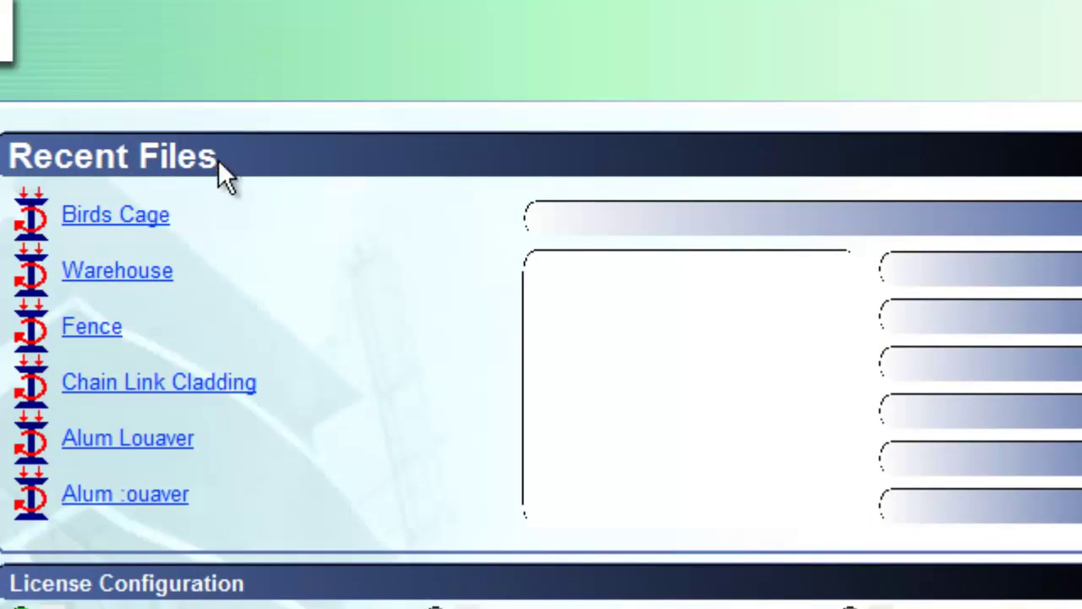
click(329, 219)
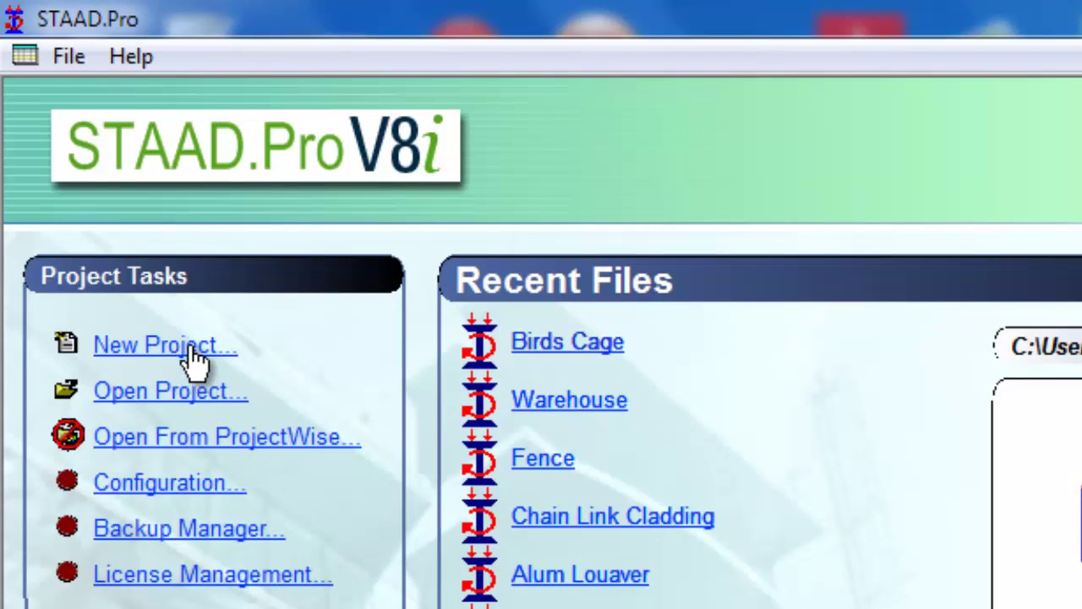
Start a new project, compare the Space, Plane, Floor and Truss types, and settle on Truss.
click(191, 349)
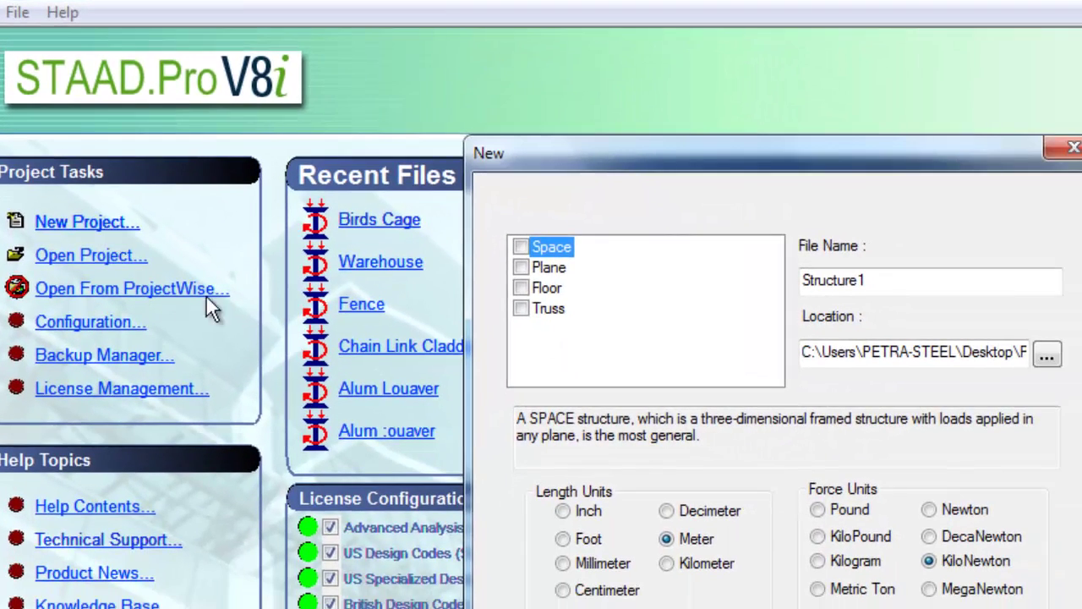
drag(616, 149, 499, 144)
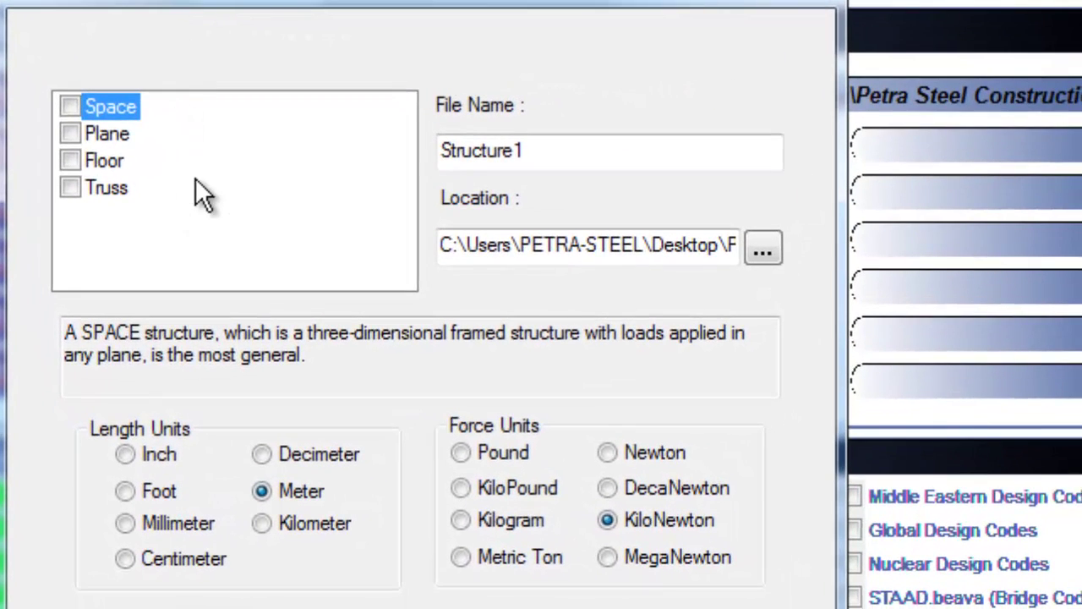
click(69, 107)
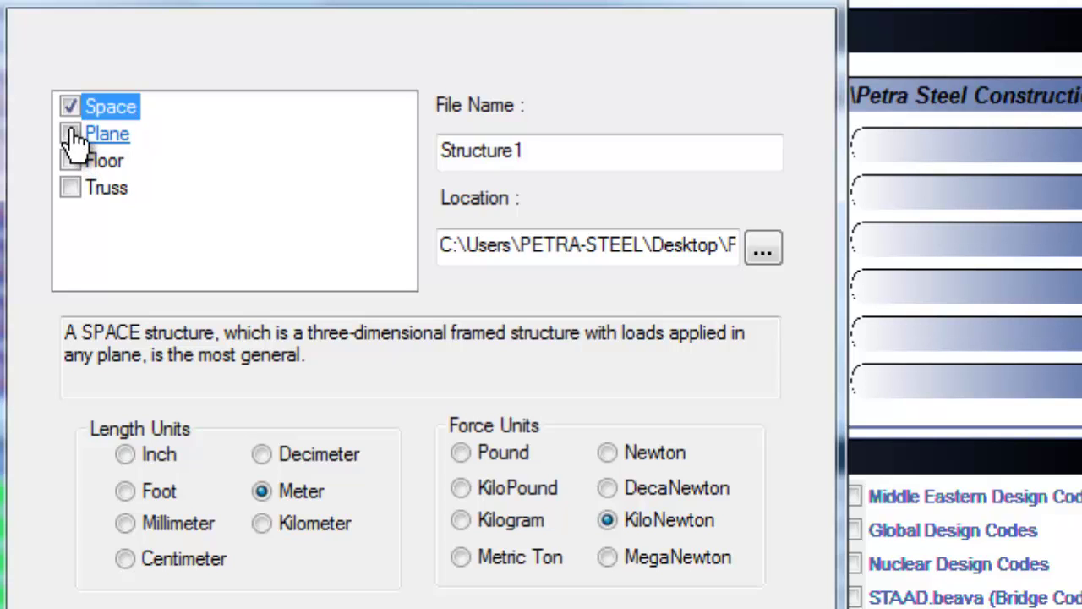
click(71, 134)
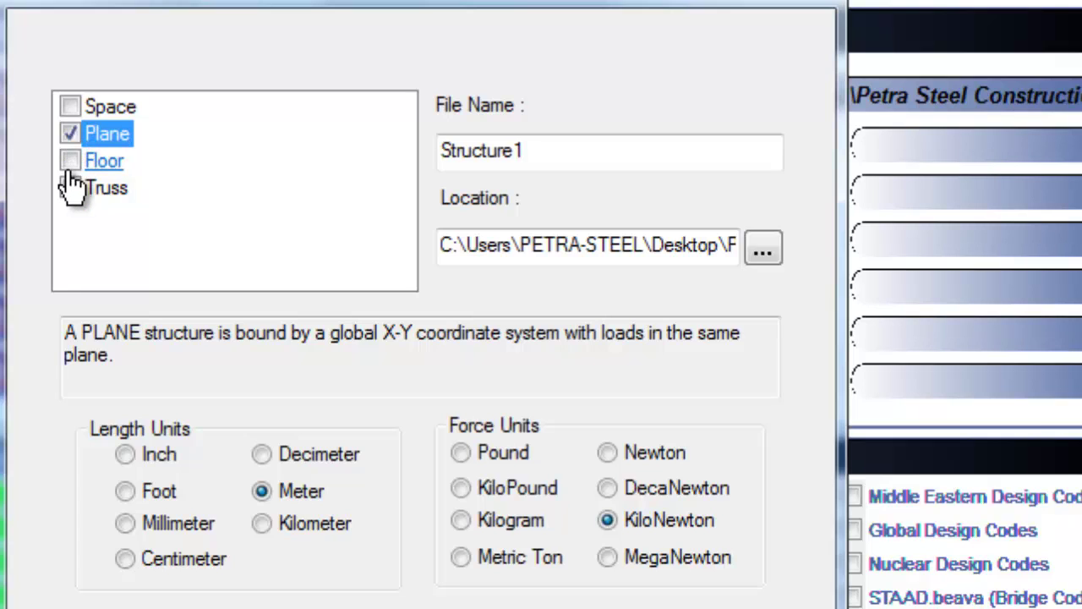
click(70, 163)
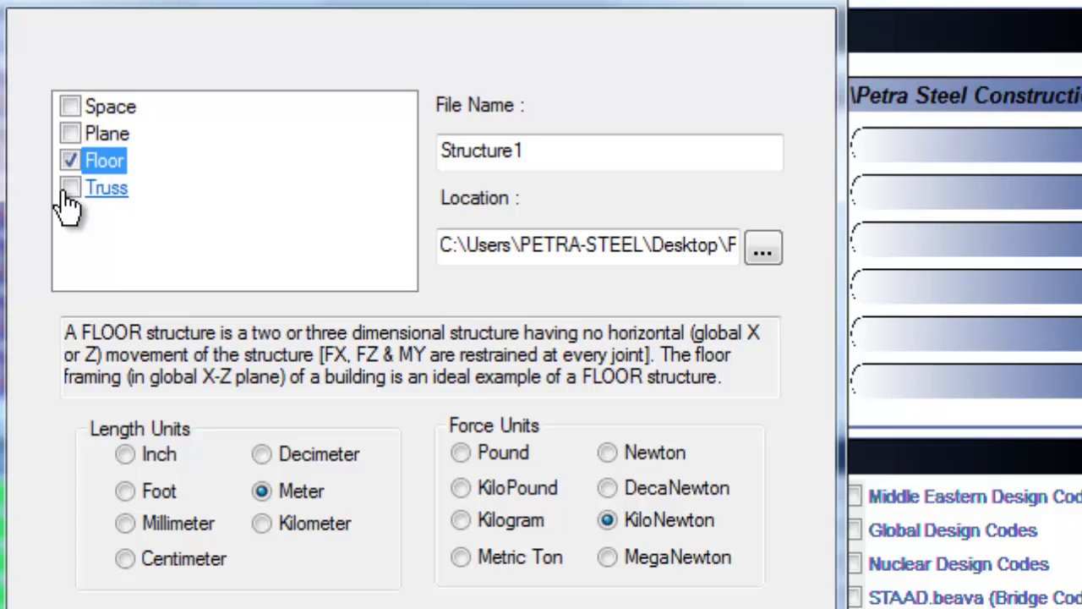
click(69, 189)
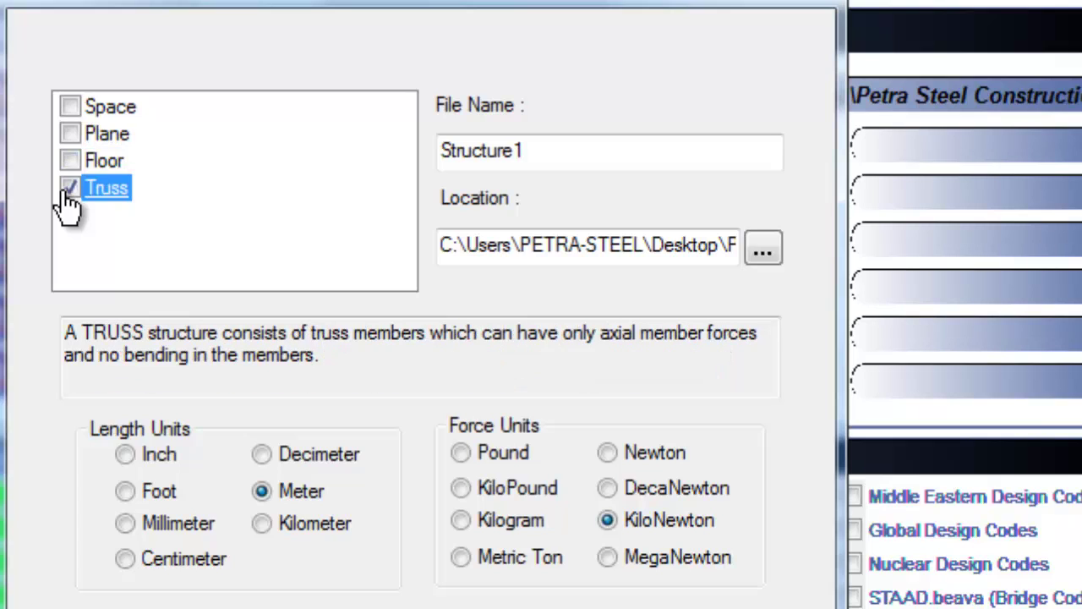
click(70, 108)
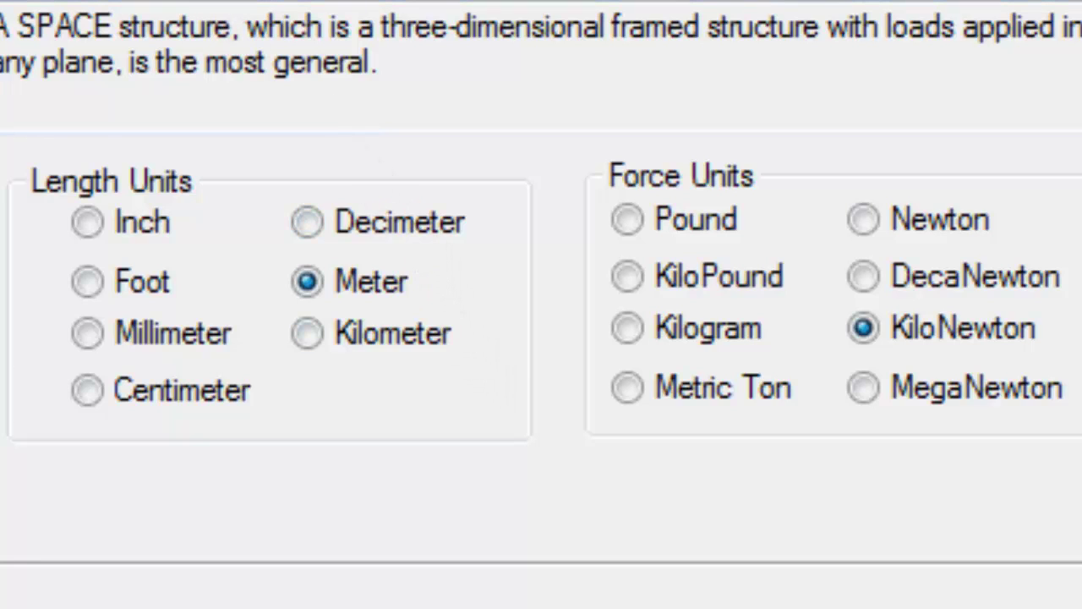
key(Down)
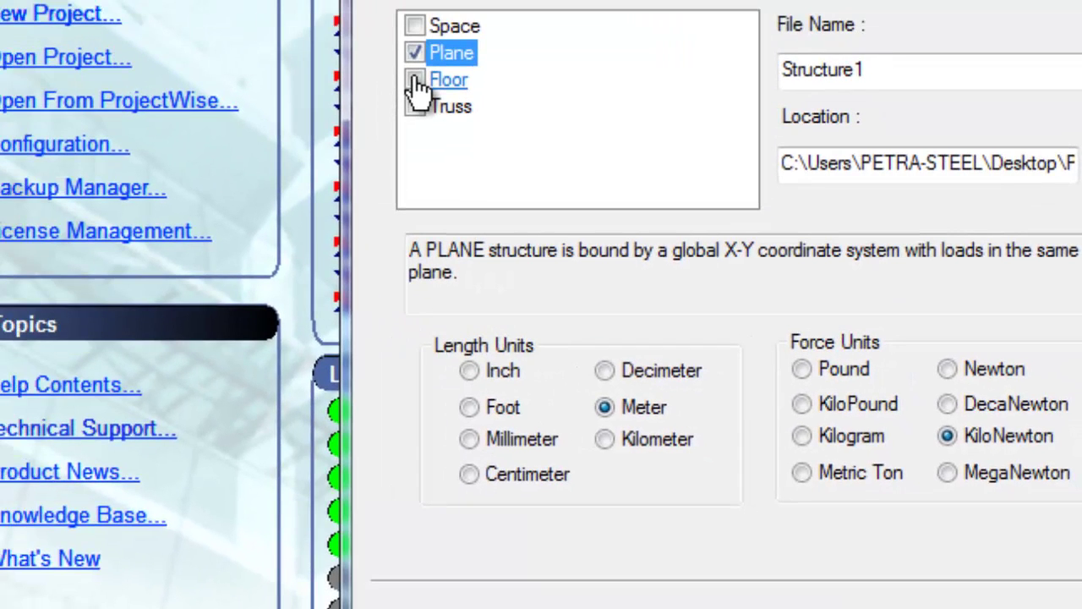
click(416, 82)
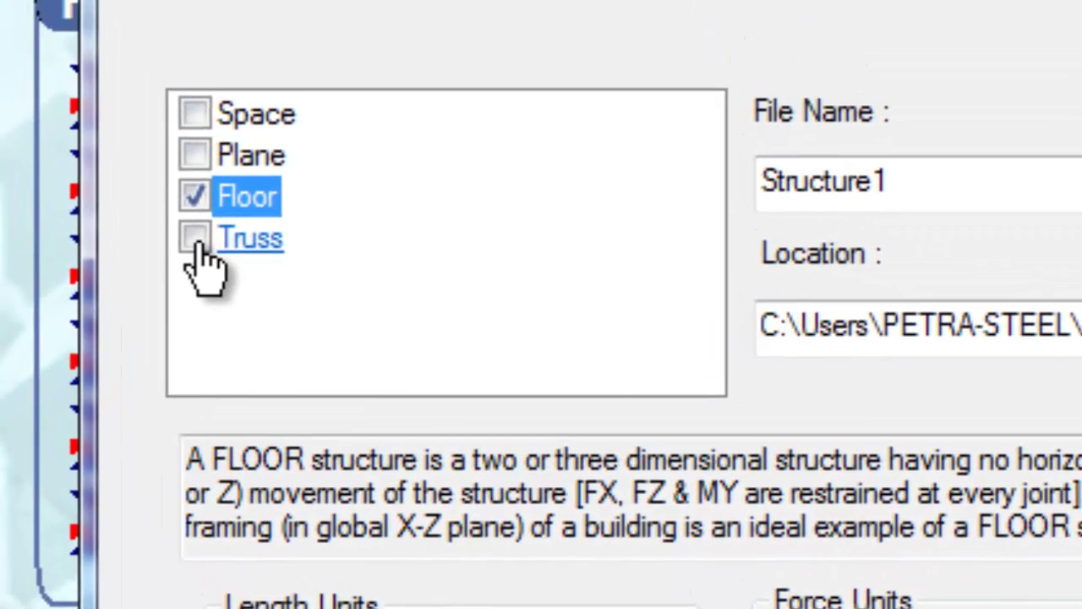
click(199, 243)
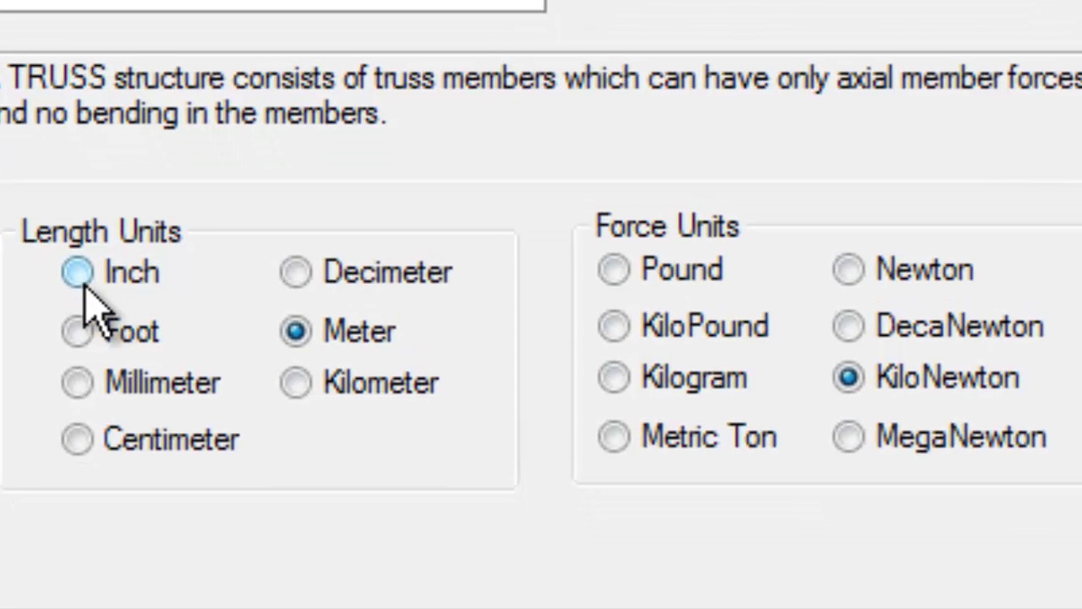
Set the length unit to Millimeter after trying the other length options.
click(77, 272)
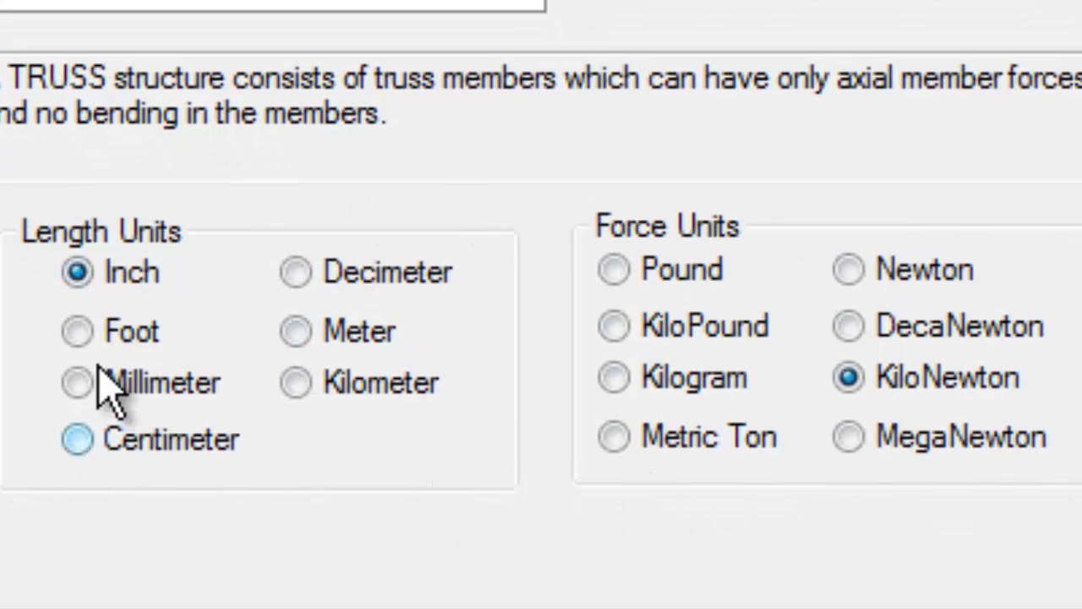
click(100, 332)
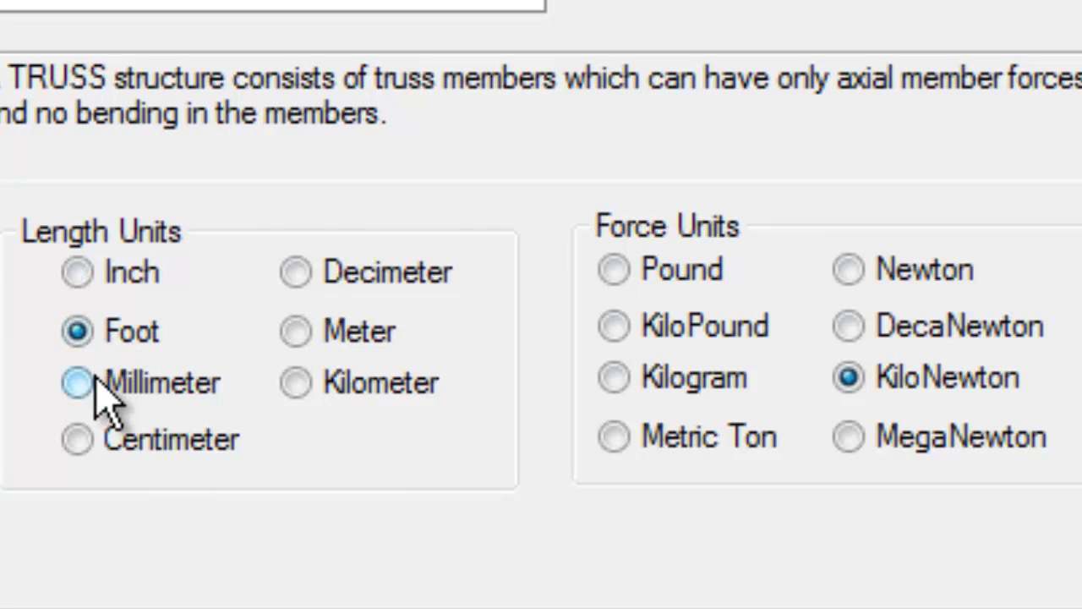
click(94, 380)
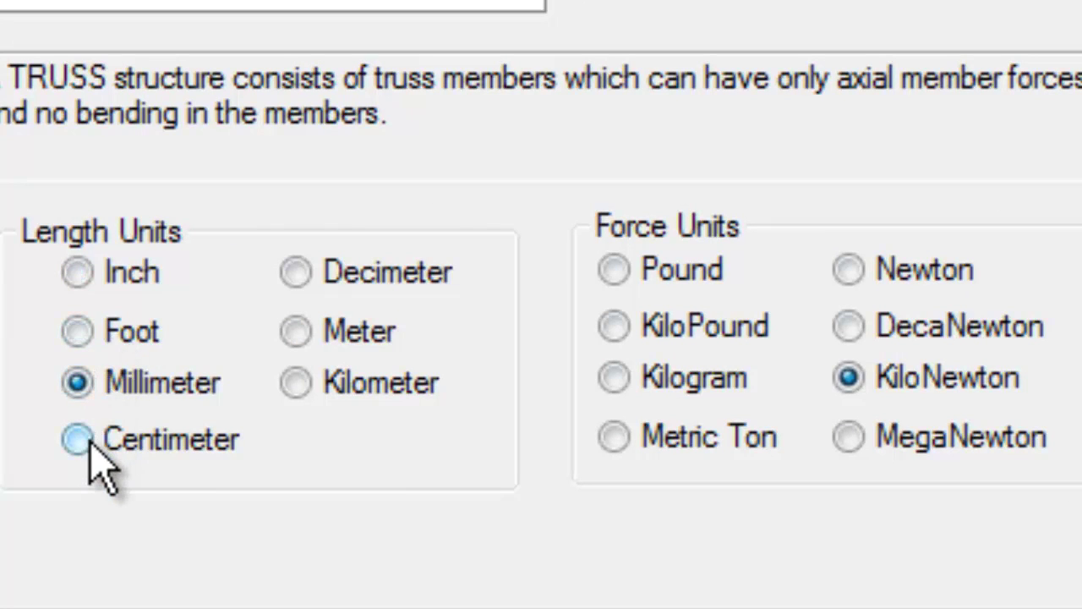
click(88, 445)
click(294, 271)
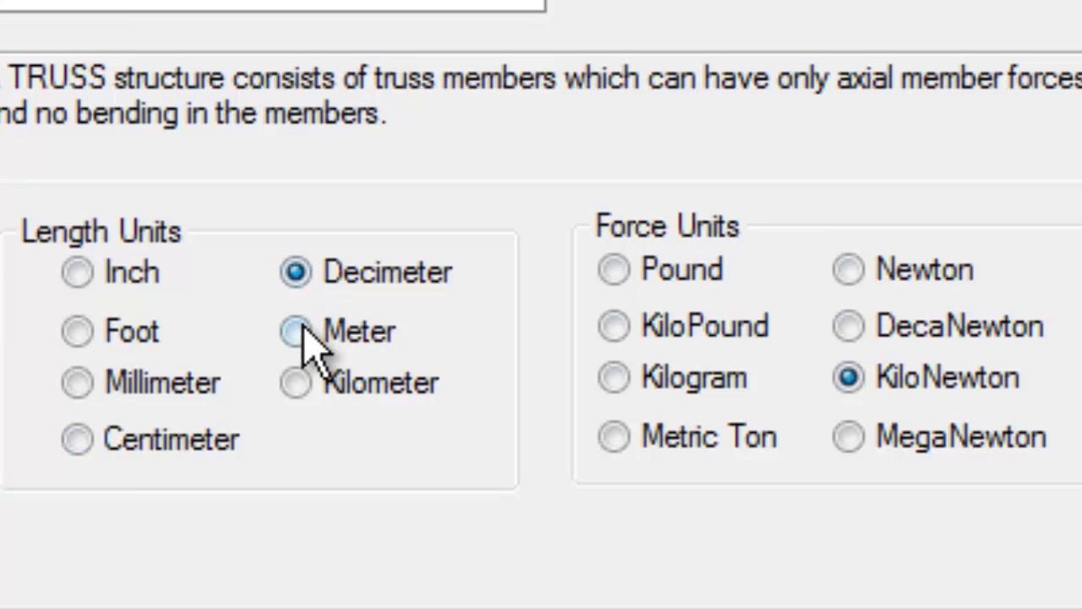
click(301, 331)
click(303, 385)
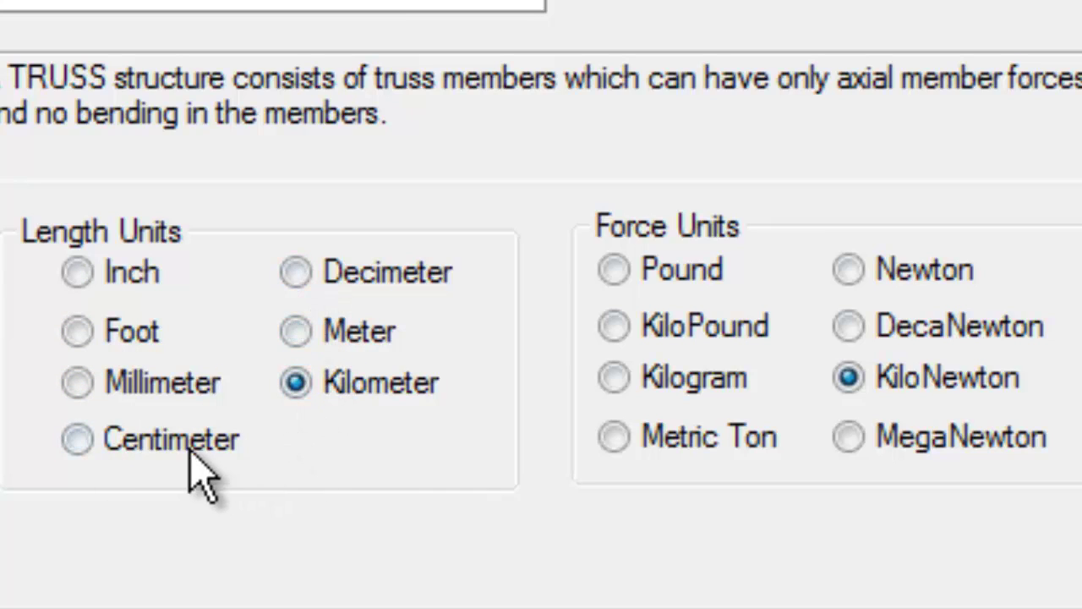
click(85, 385)
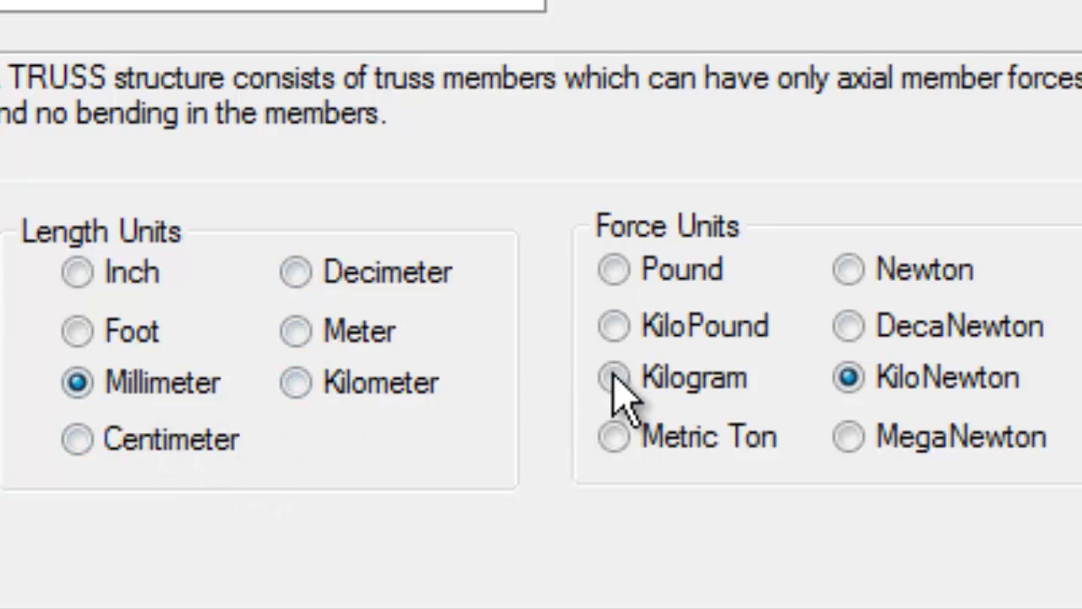
Choose KiloNewton as the force unit and name the file 'Lesson 1'.
click(685, 275)
click(695, 330)
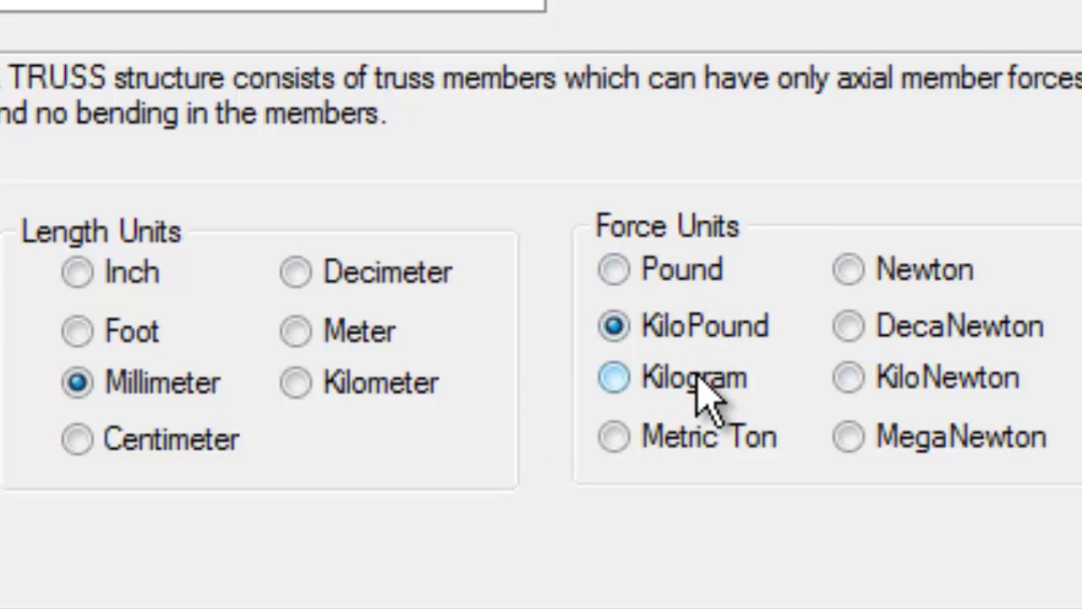
click(697, 383)
click(695, 437)
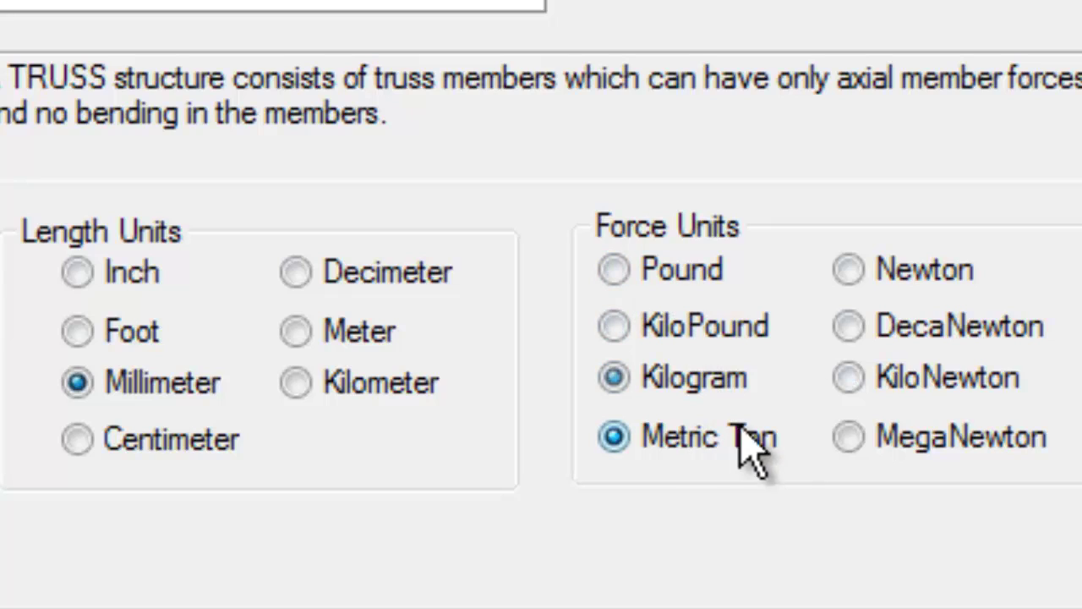
click(858, 277)
click(864, 332)
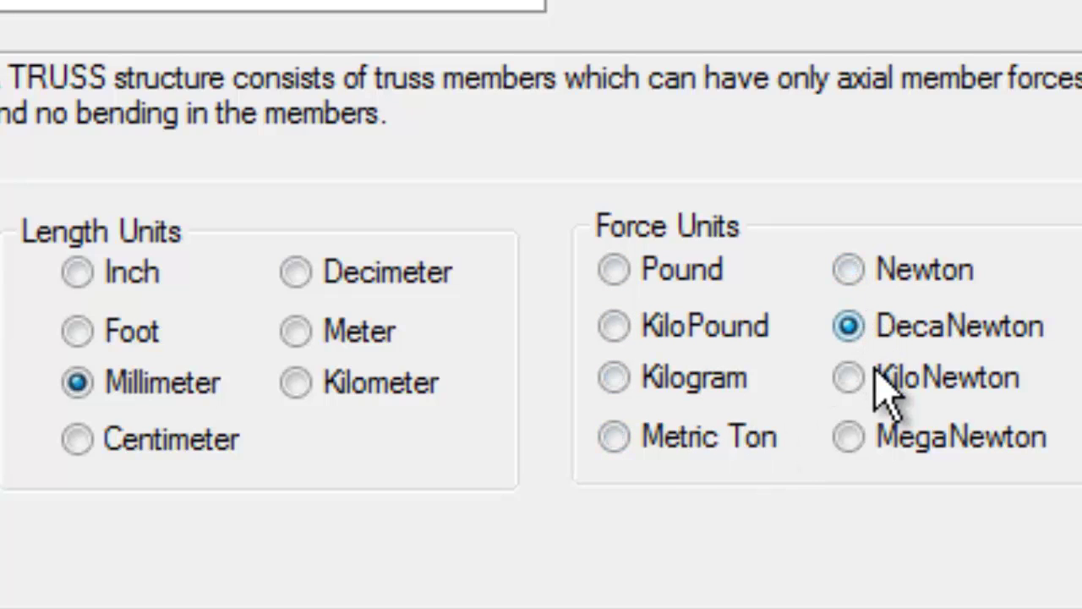
click(874, 380)
click(875, 440)
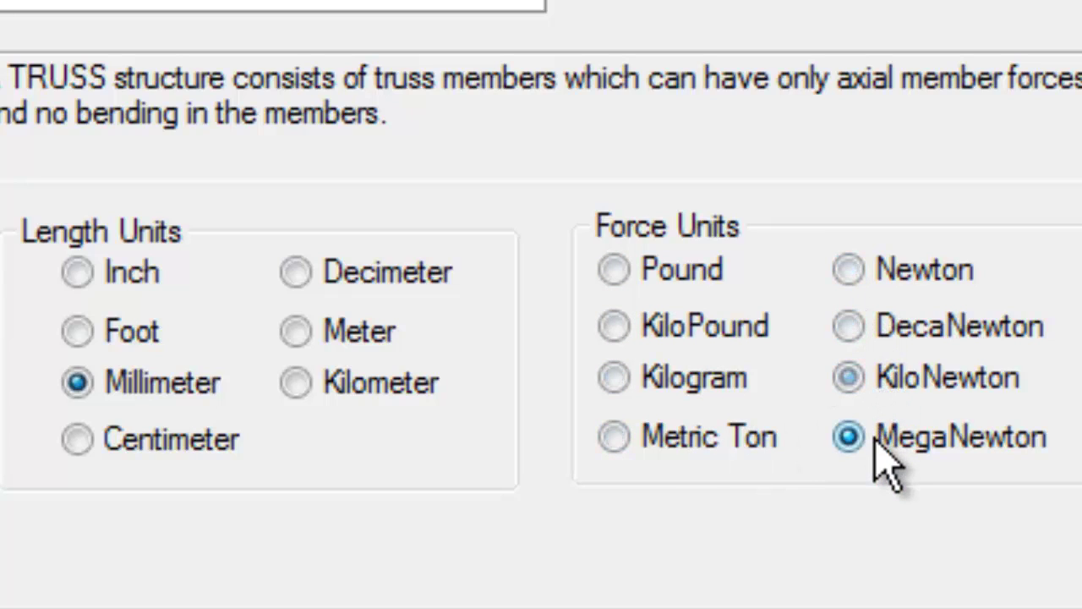
click(864, 372)
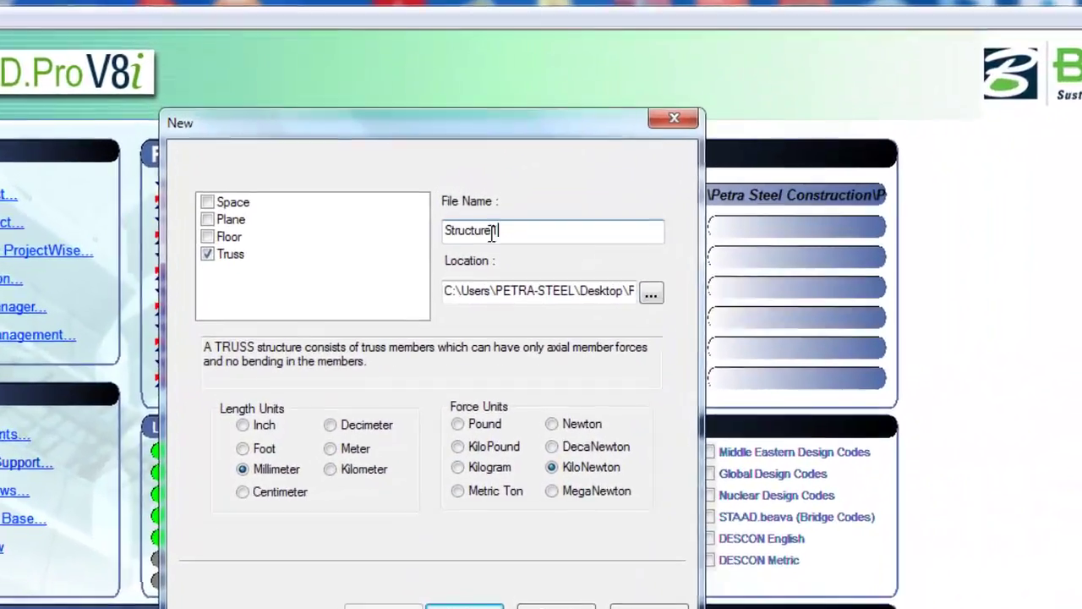
double_click(562, 115)
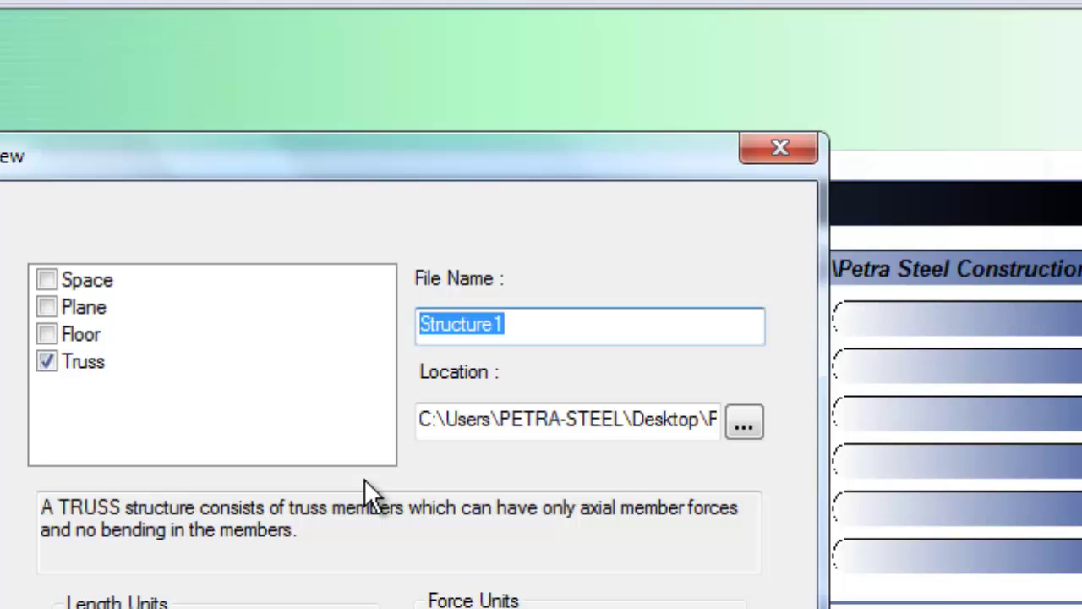
text(Lesson)
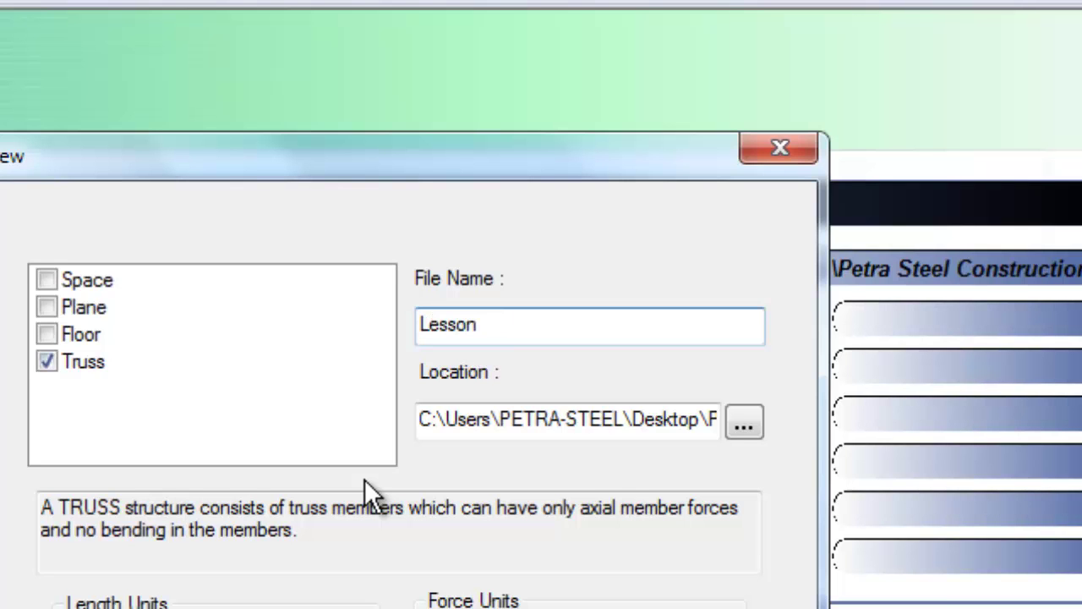
text( 1)
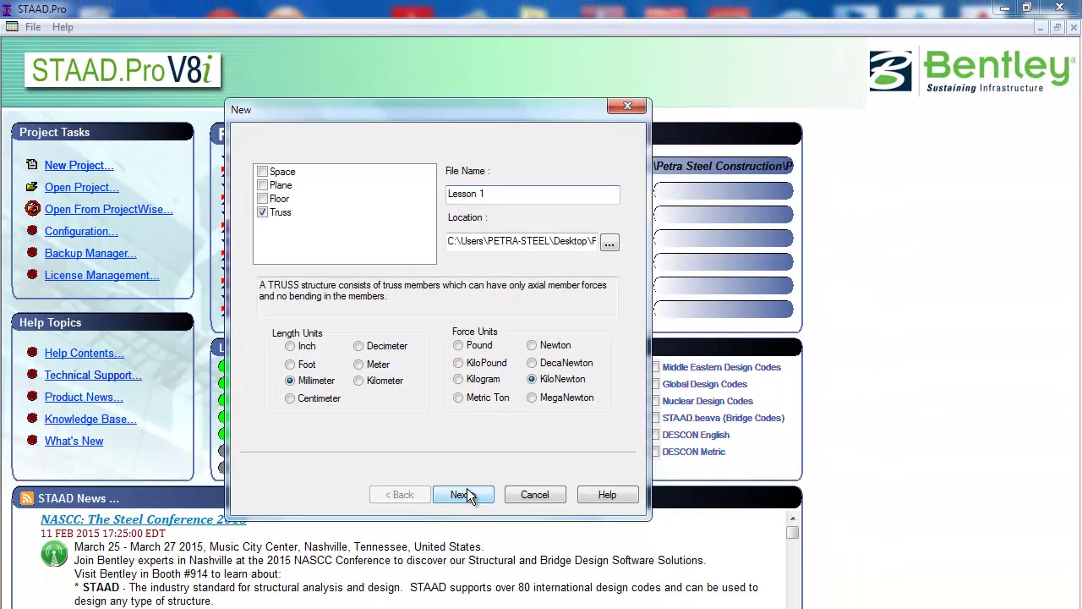
Accept the project settings and choose Open Structure Wizard as the starting option.
click(466, 490)
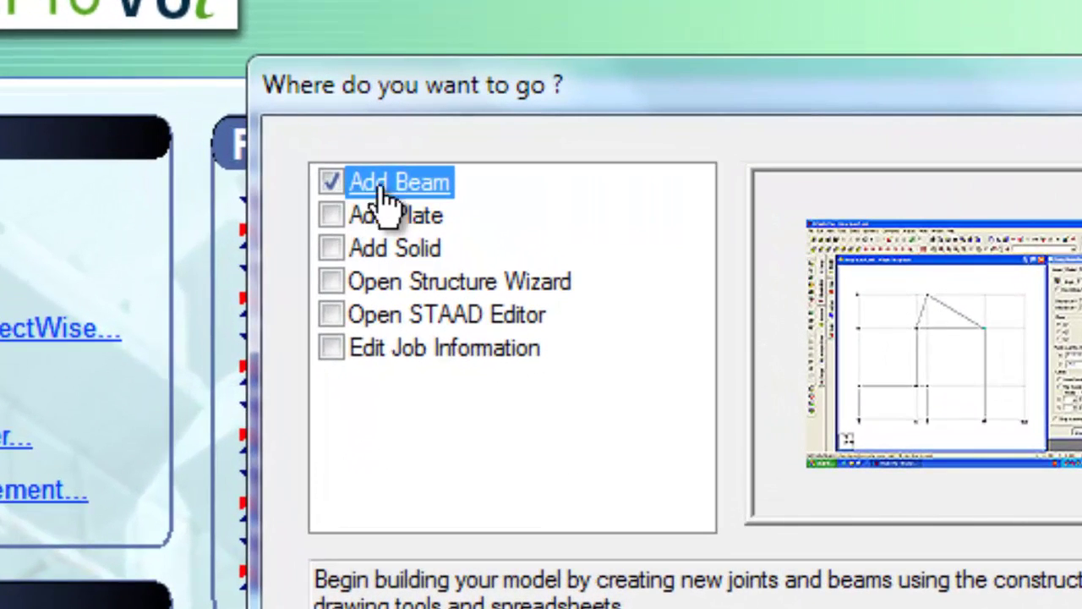
click(337, 222)
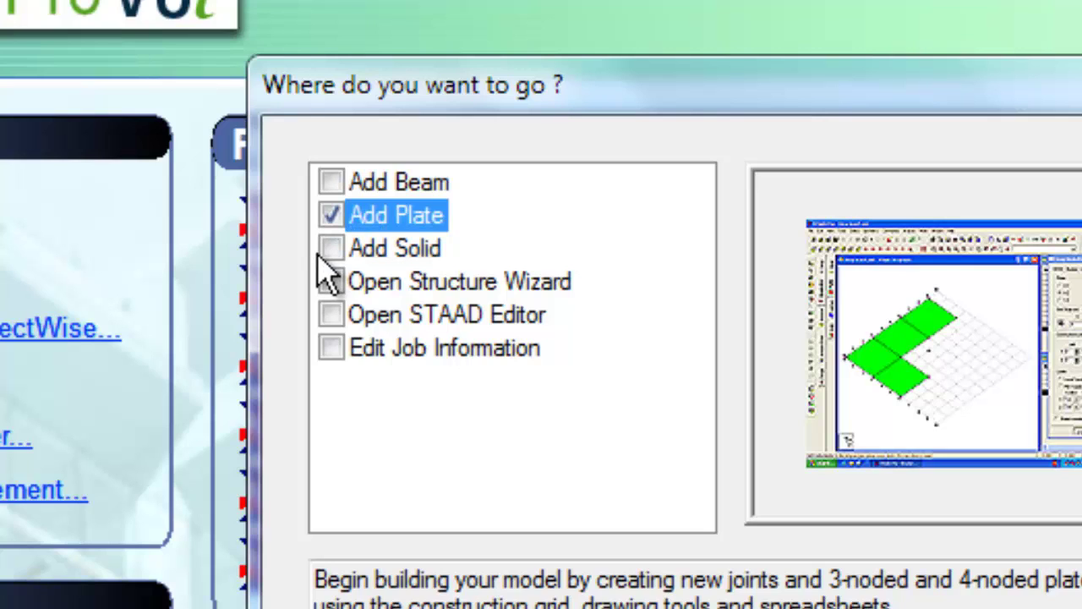
click(337, 268)
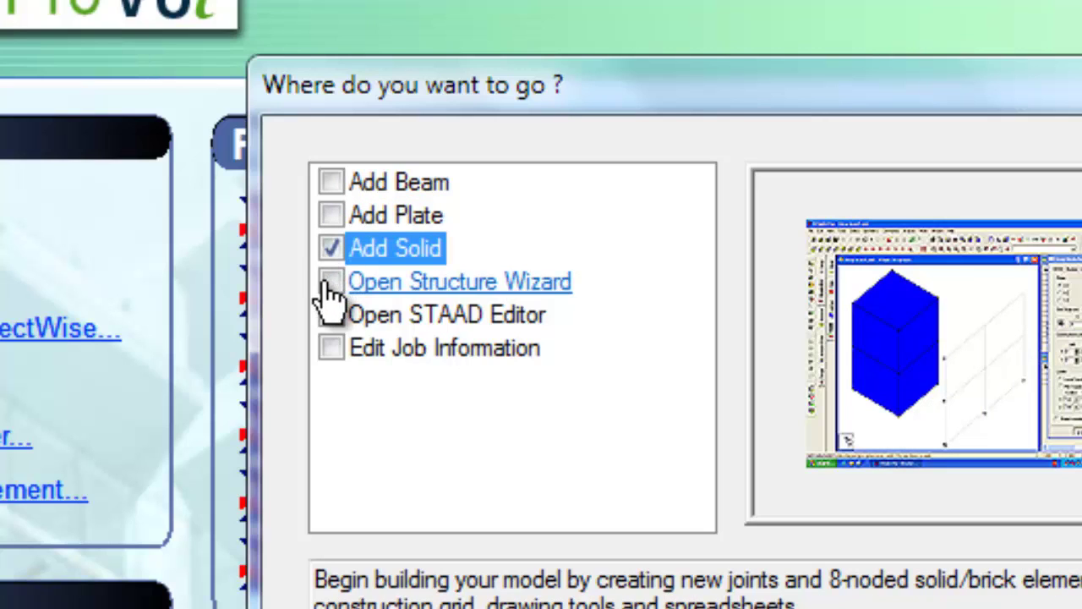
click(330, 286)
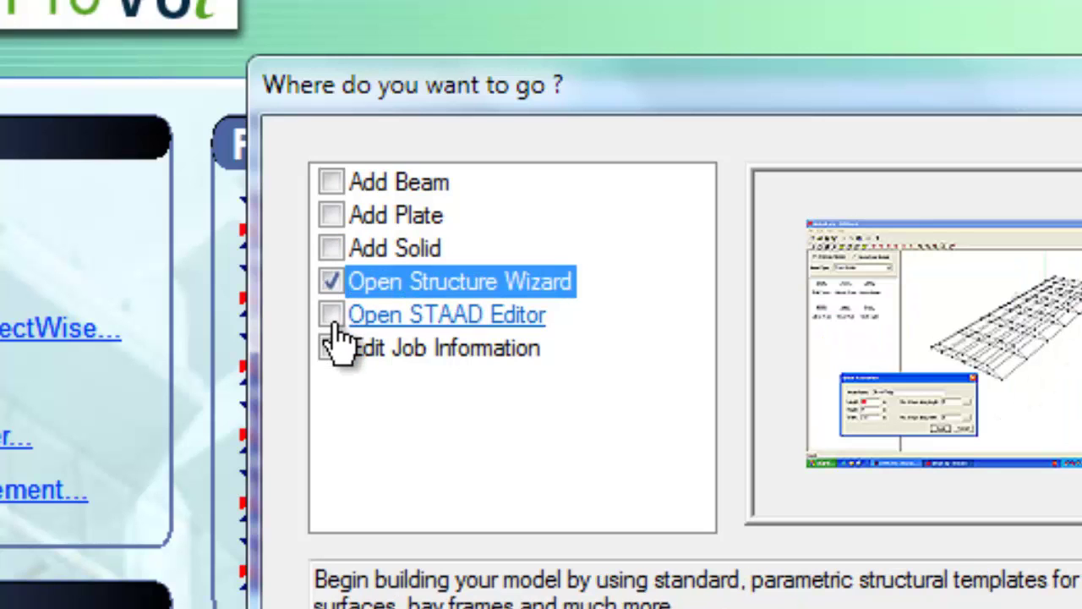
click(338, 318)
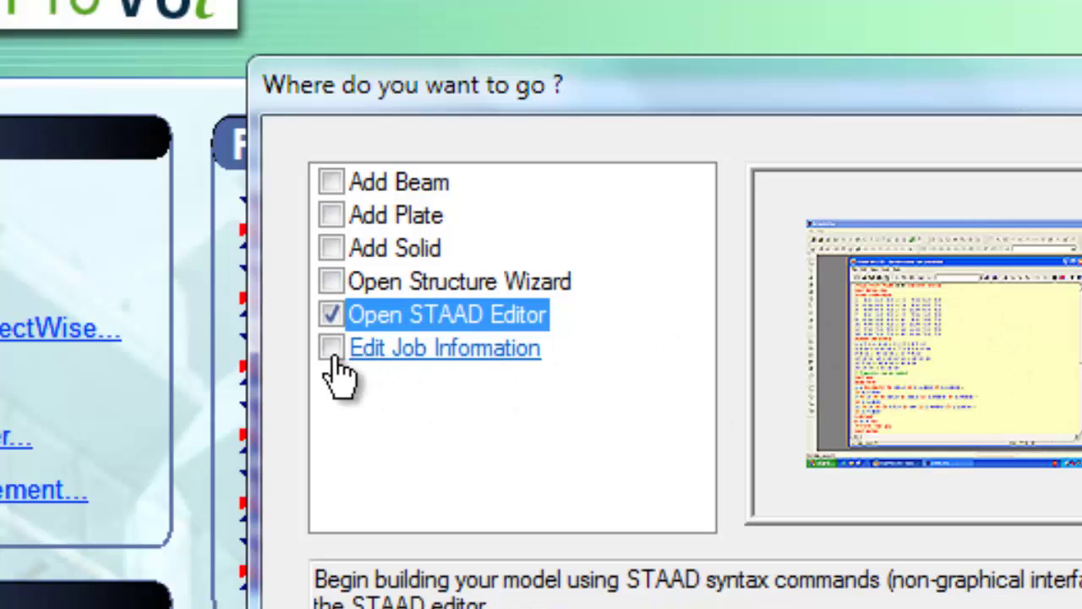
click(334, 355)
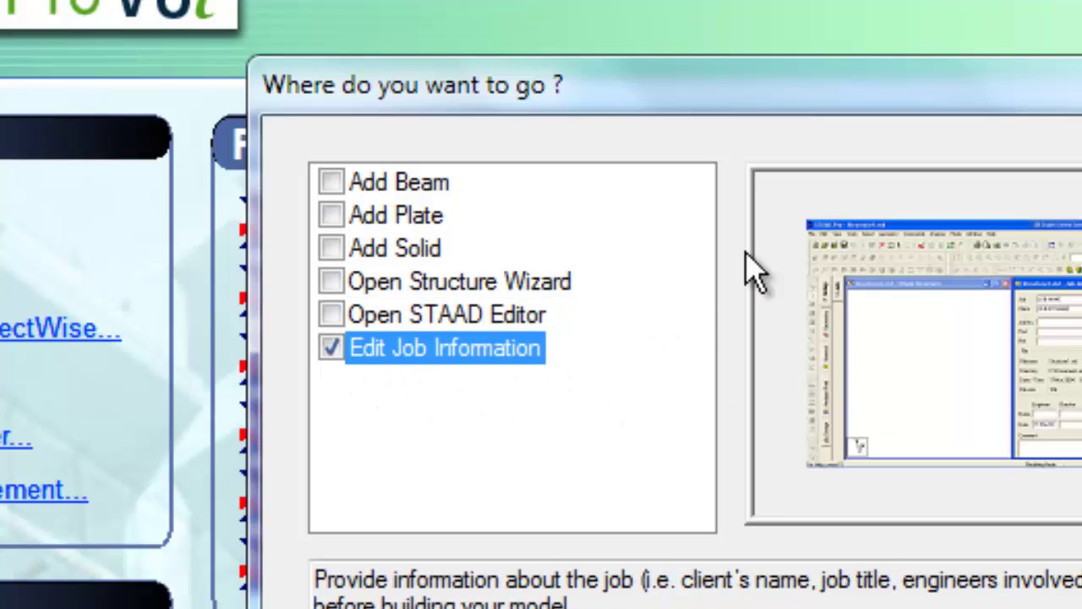
click(335, 282)
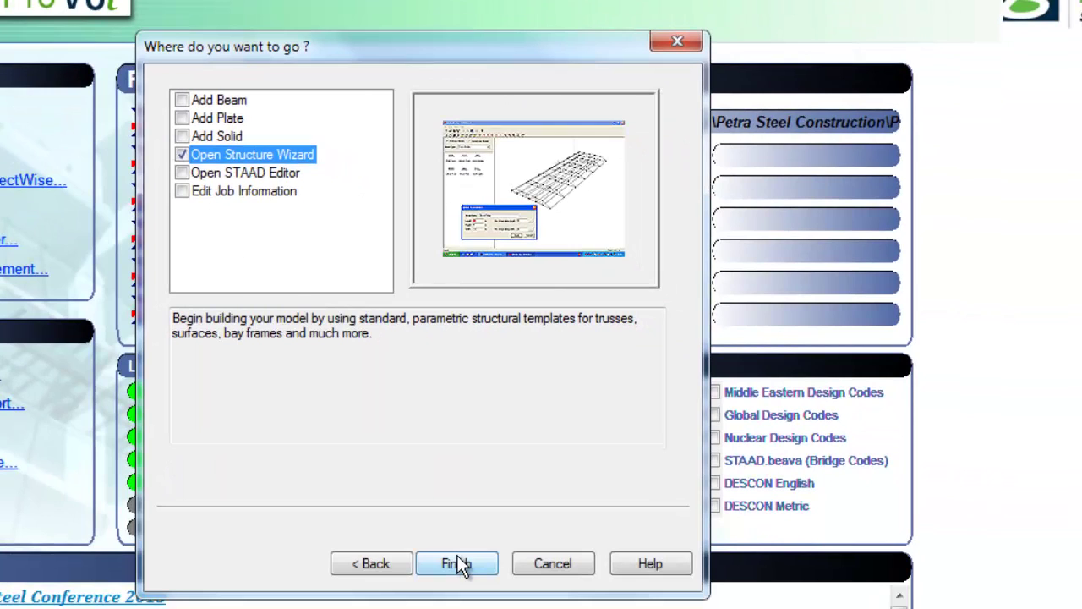
Open the new model in the Structure Wizard, browse the six truss templates and select Pratt Truss.
click(457, 565)
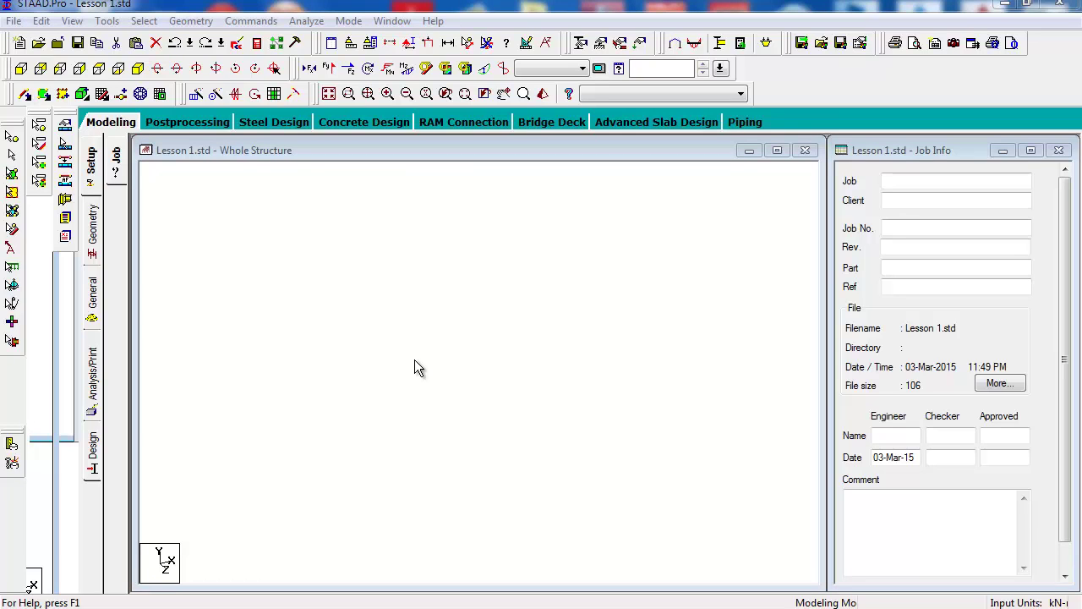
click(499, 325)
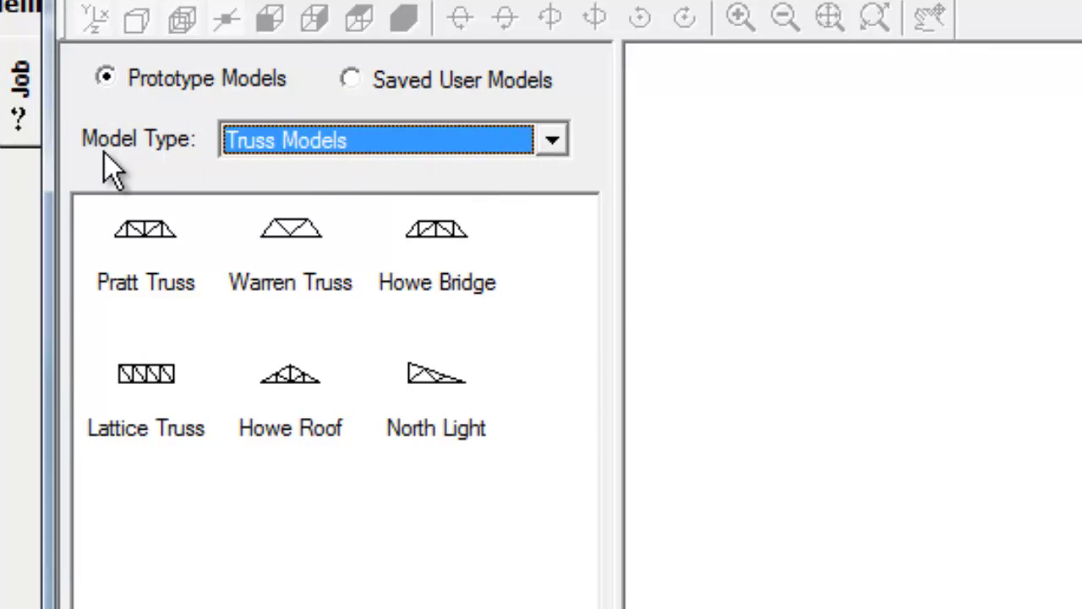
click(144, 224)
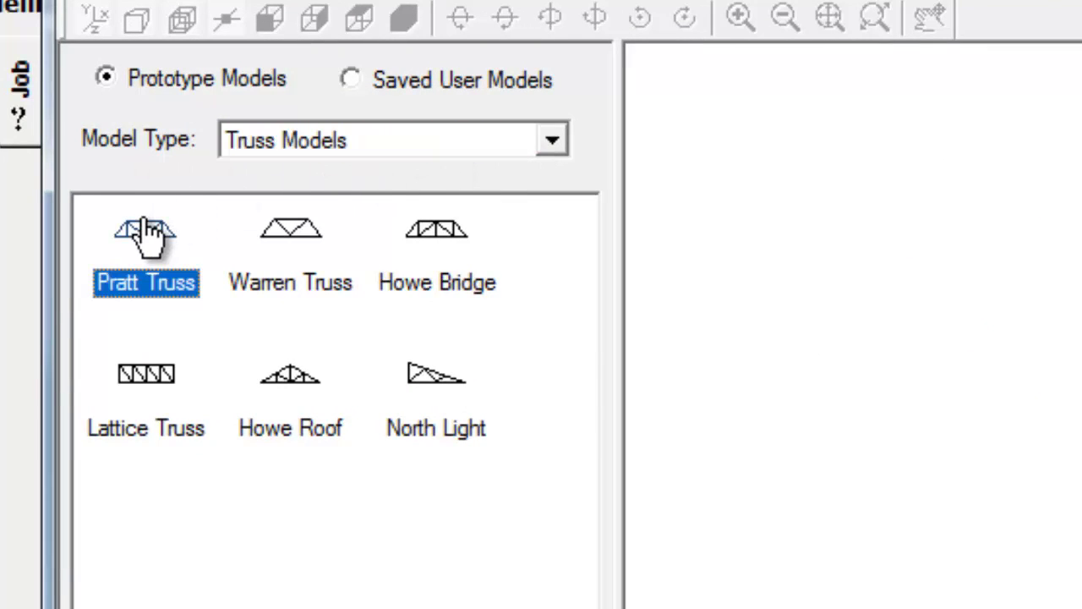
click(308, 249)
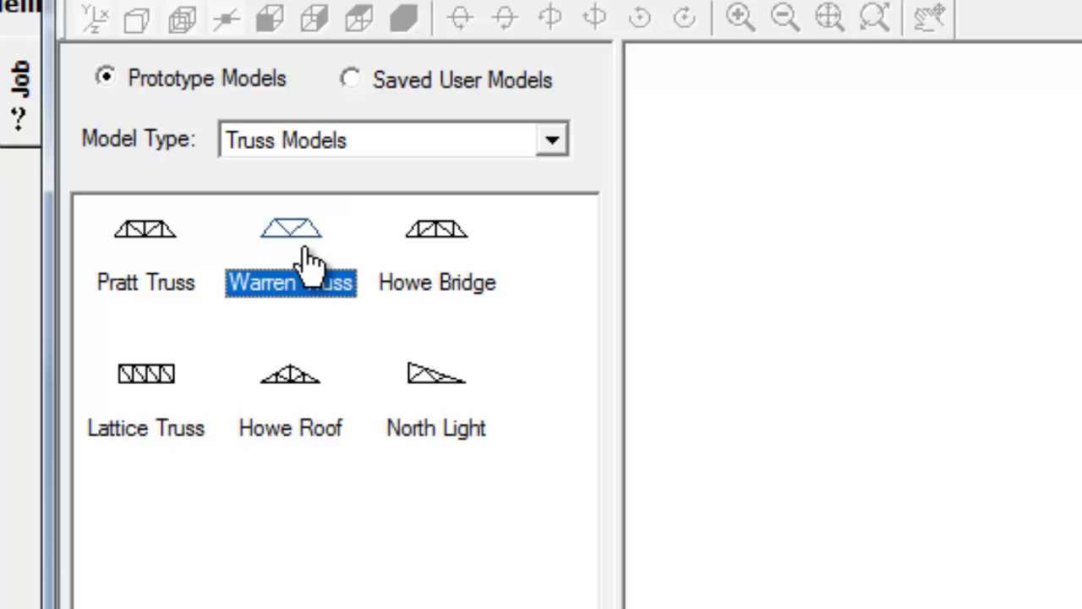
click(145, 290)
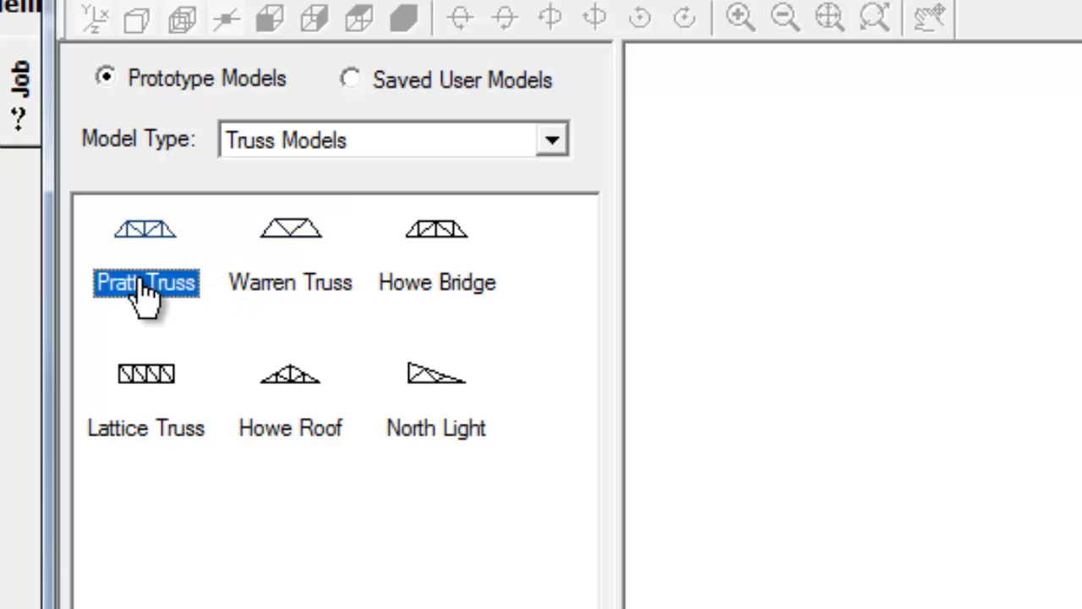
click(283, 286)
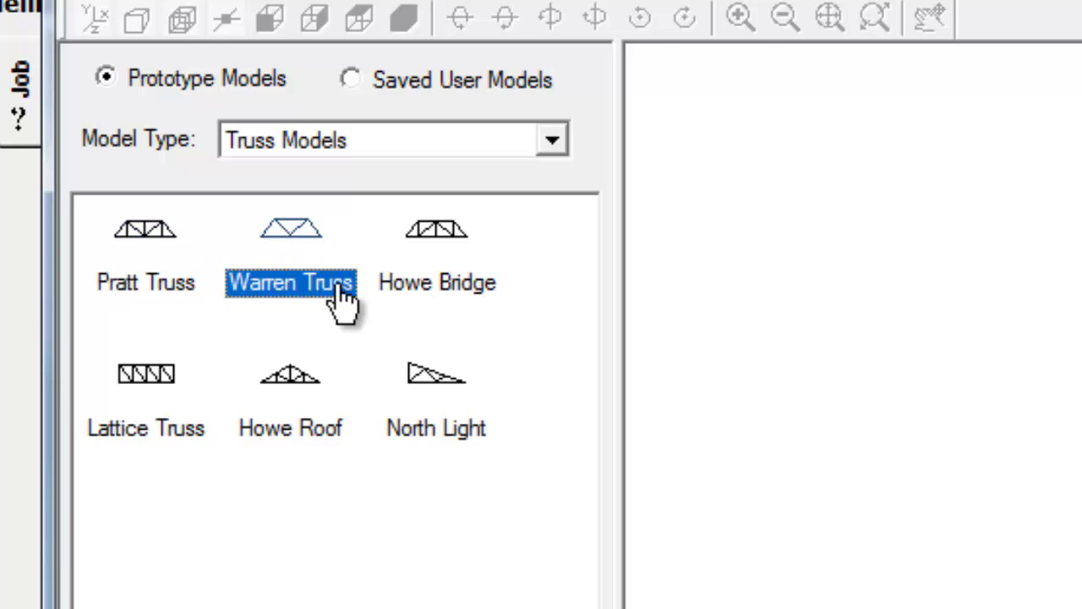
click(413, 284)
click(140, 380)
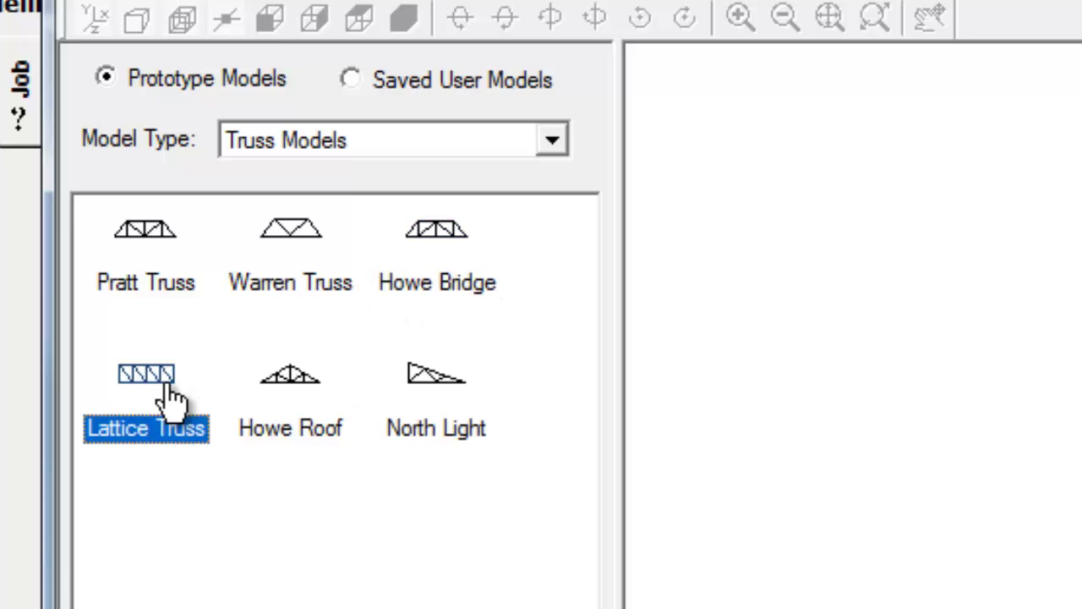
click(290, 418)
click(455, 430)
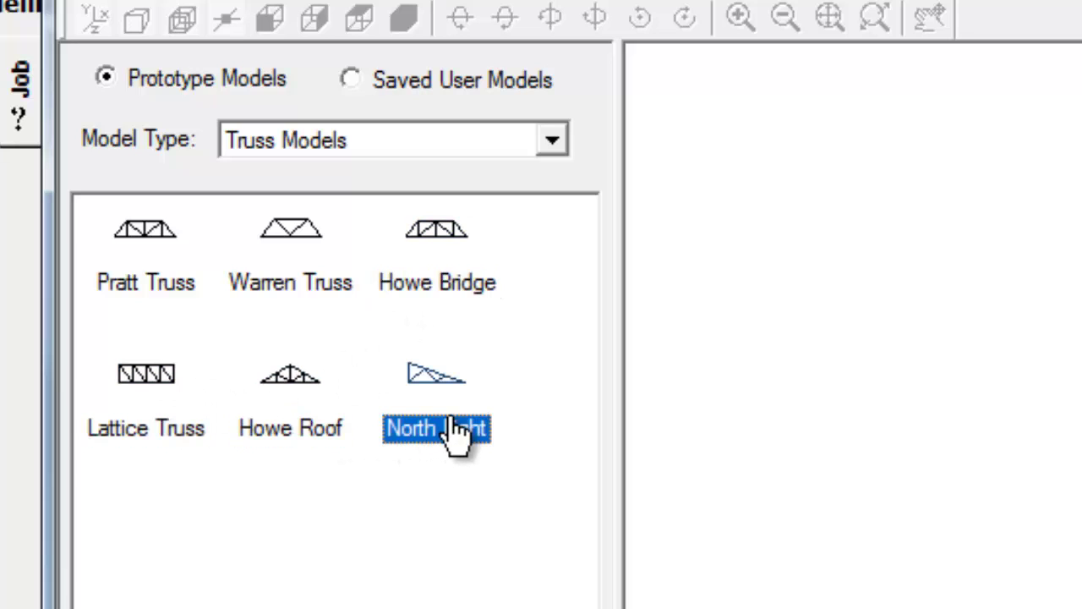
click(148, 292)
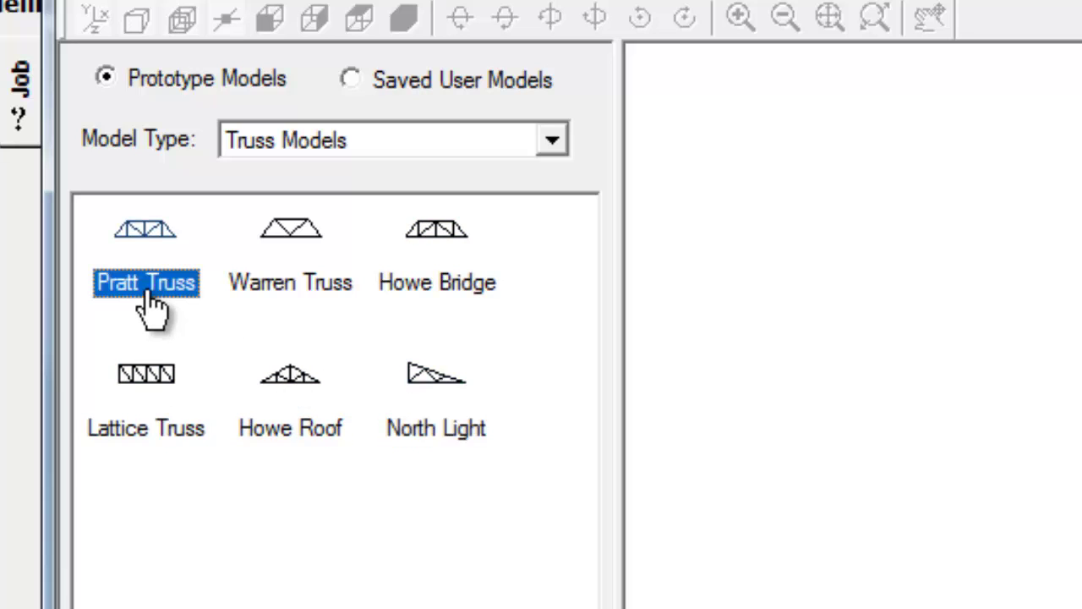
Open the Pratt Truss parameters and set length 10, height 1 and width 1.
double_click(148, 292)
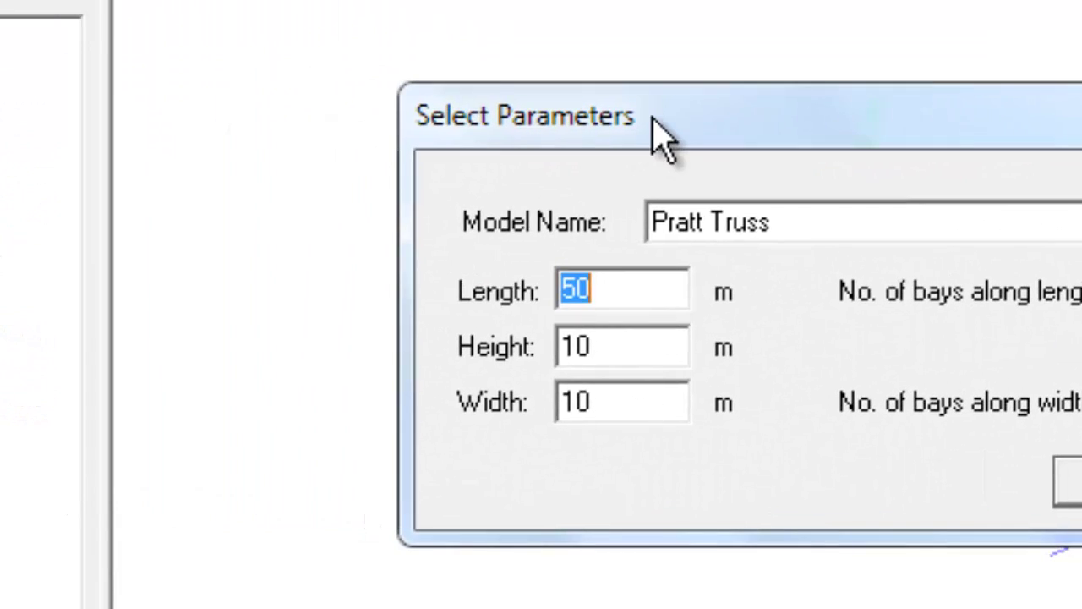
click(462, 192)
drag(809, 225, 618, 222)
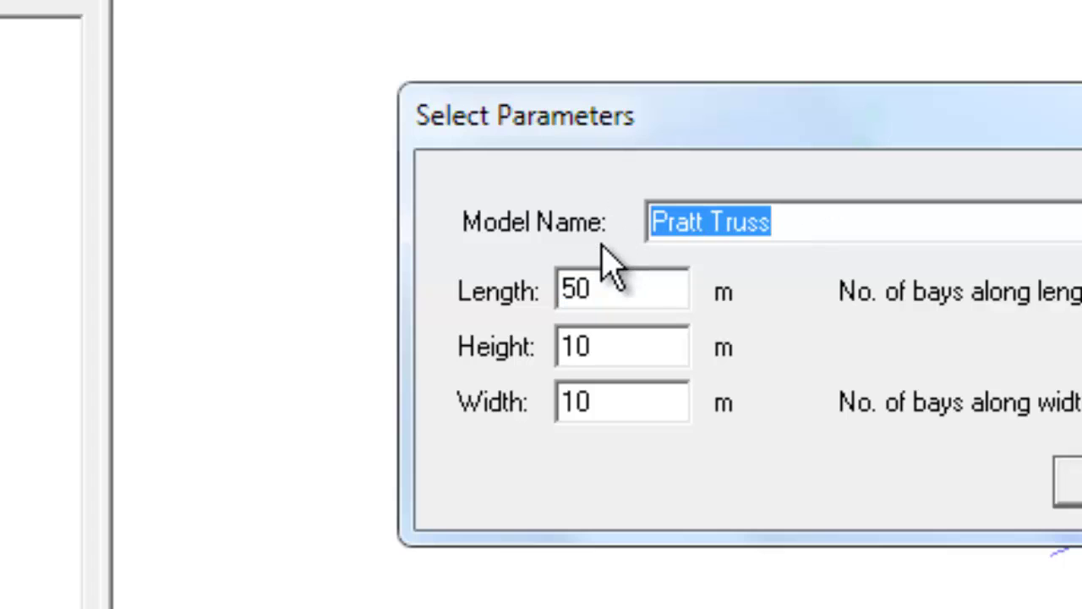
click(343, 283)
drag(345, 284, 322, 296)
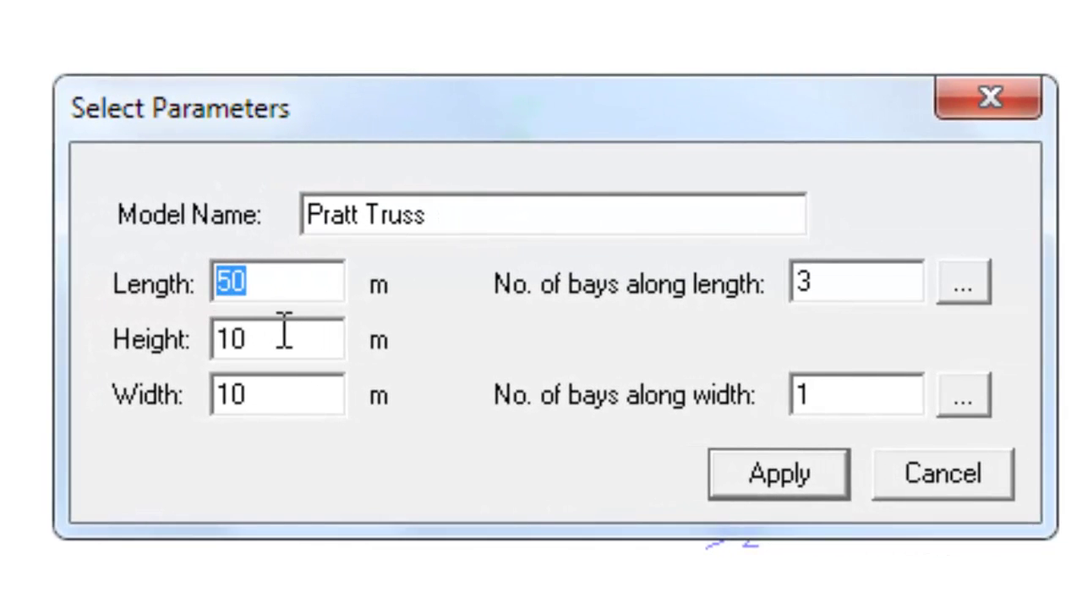
drag(349, 350, 266, 347)
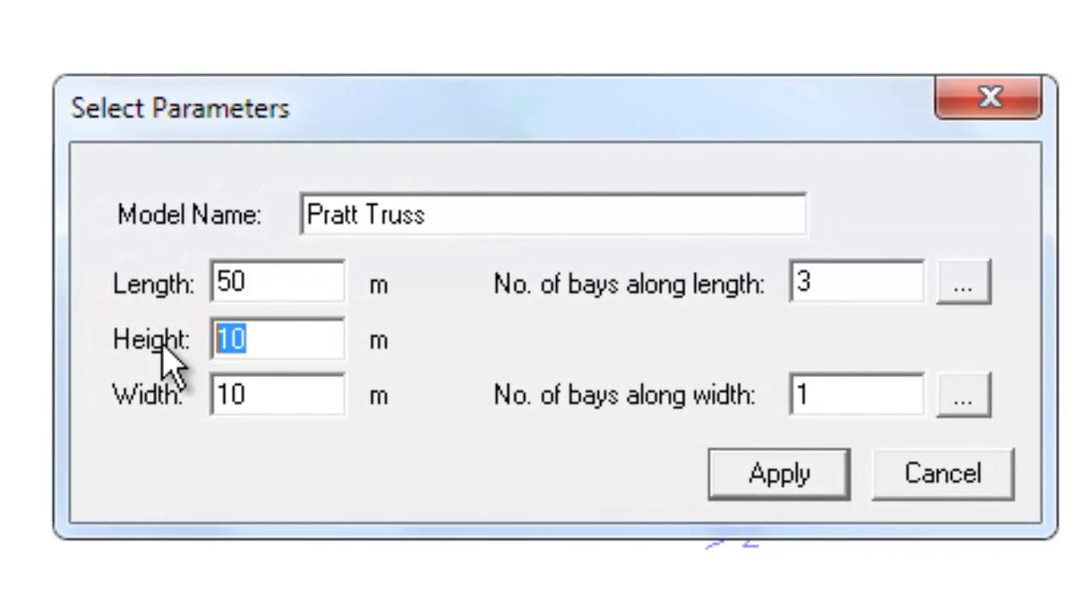
drag(251, 394, 157, 401)
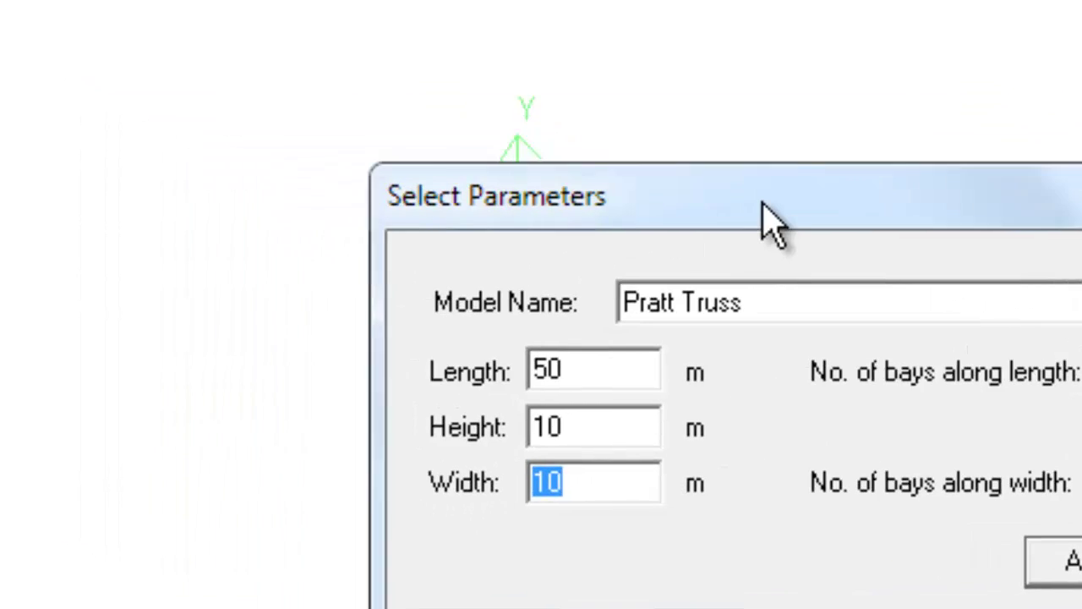
drag(765, 215, 0, 95)
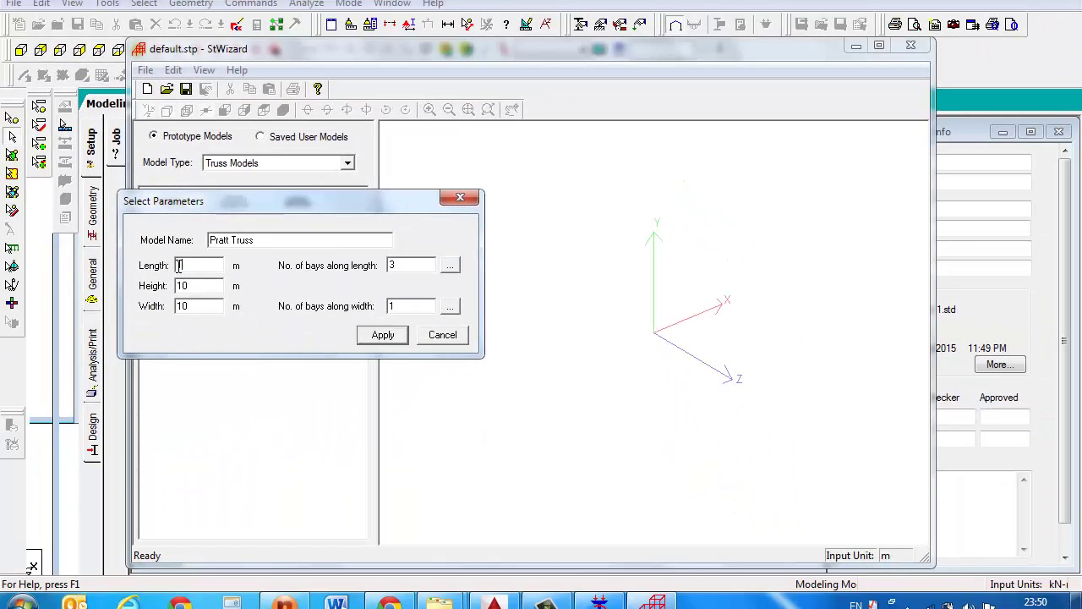
double_click(181, 286)
text(1)
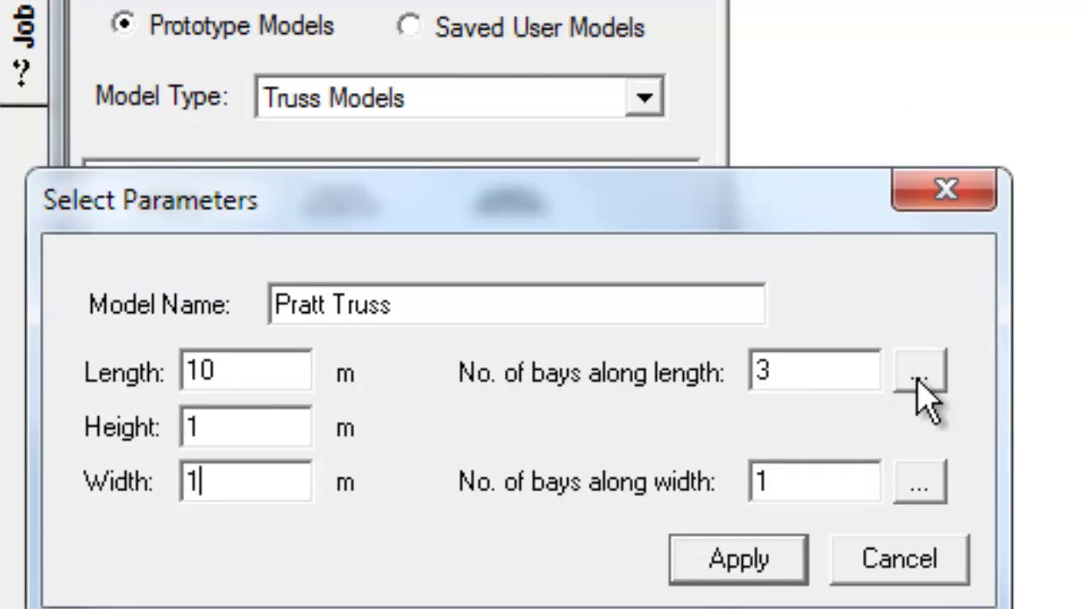
click(922, 380)
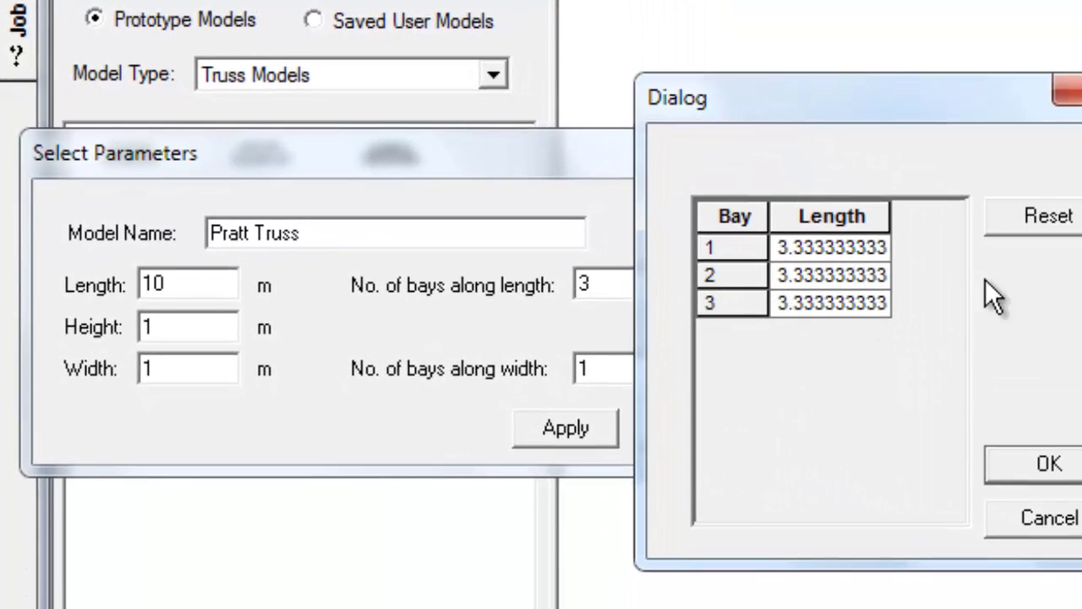
click(1046, 471)
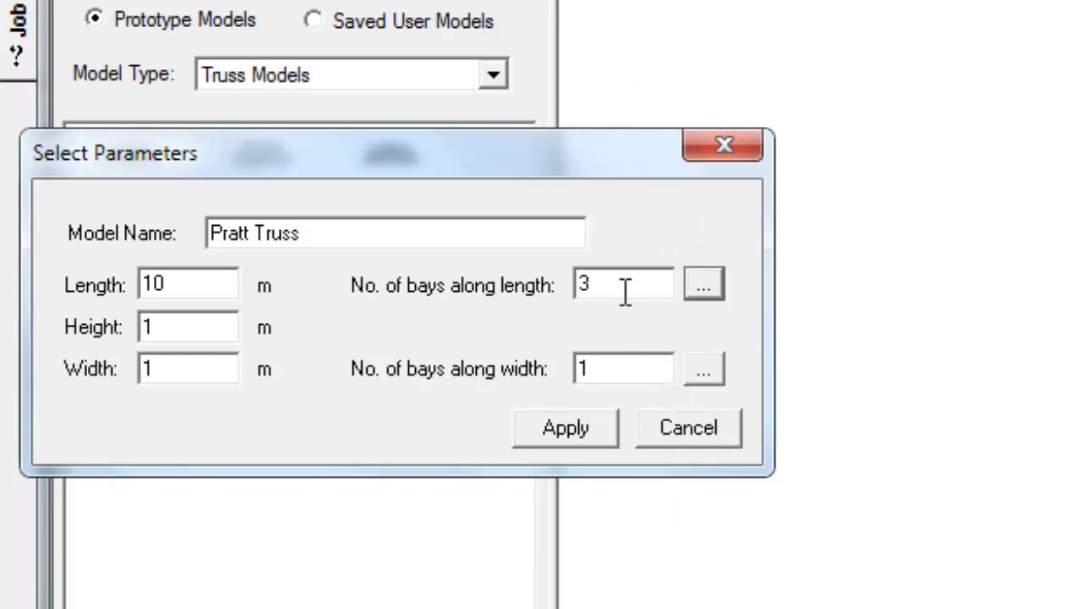
Set 5 bays along the length, edit the bay-length table, set 2 bays across, and apply.
double_click(624, 286)
text(5)
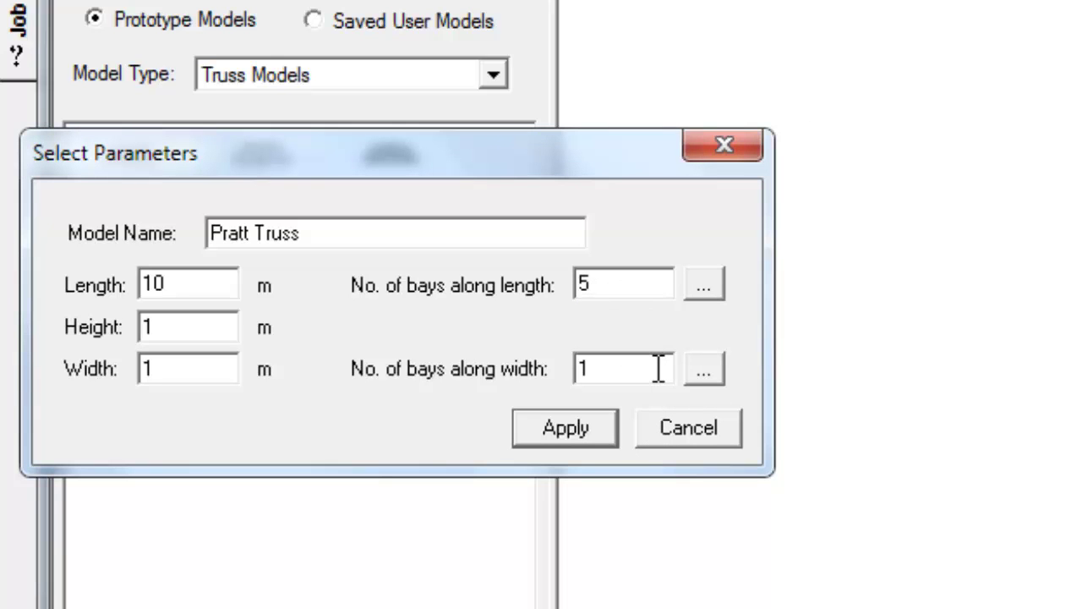
click(706, 287)
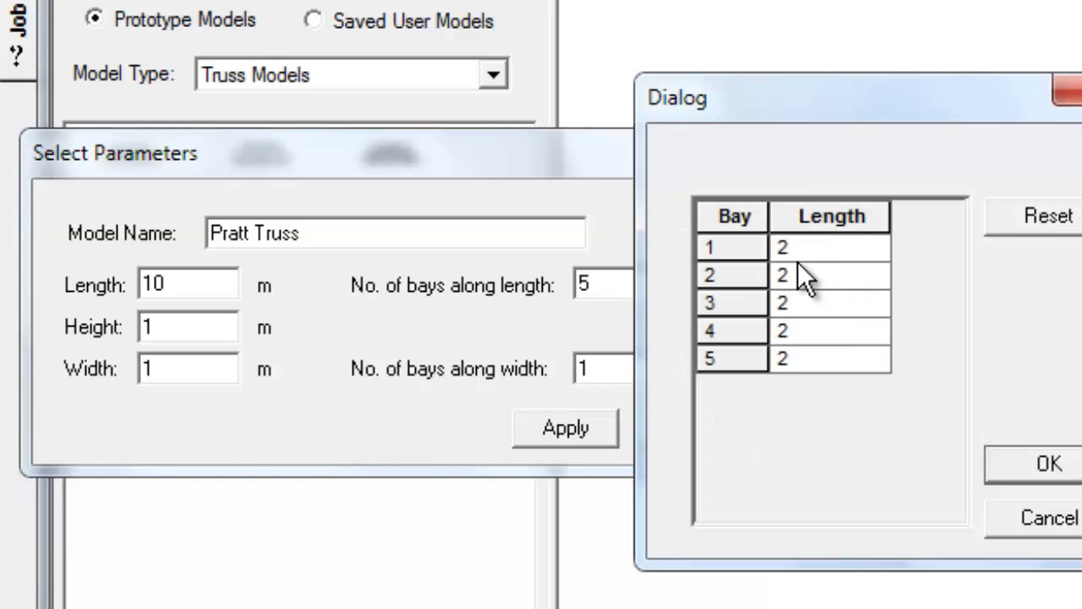
double_click(803, 276)
drag(806, 277, 749, 277)
text(2.5)
click(799, 298)
click(814, 277)
click(1002, 469)
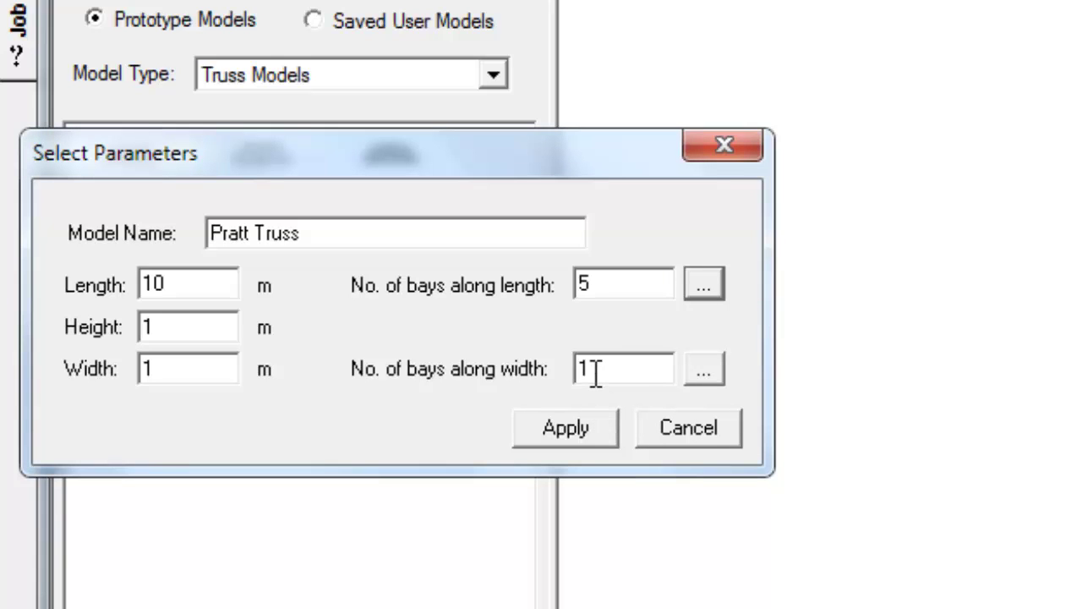
drag(593, 370, 571, 372)
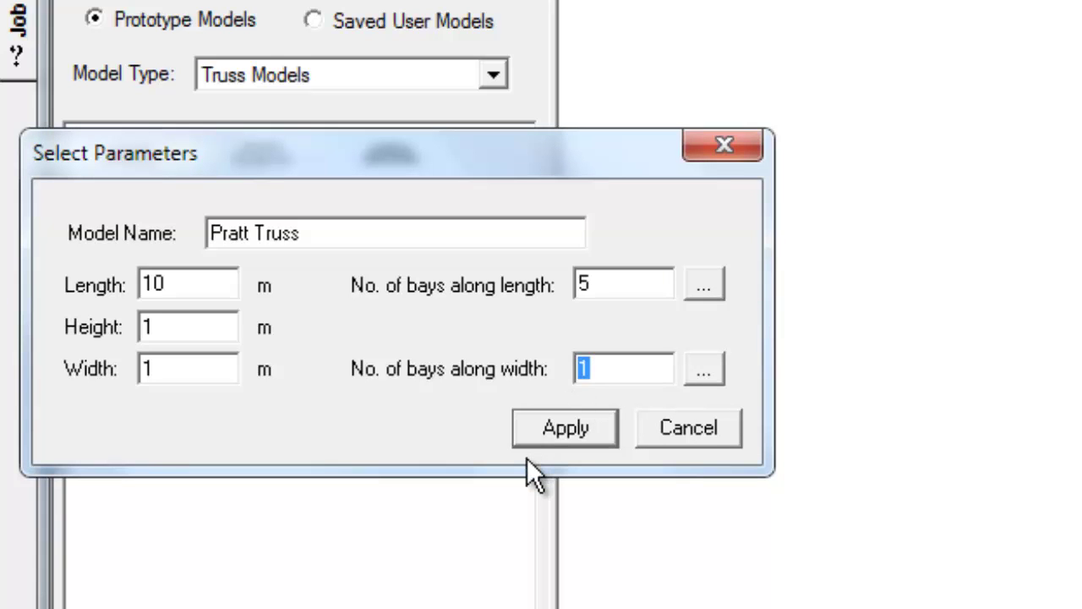
text(2)
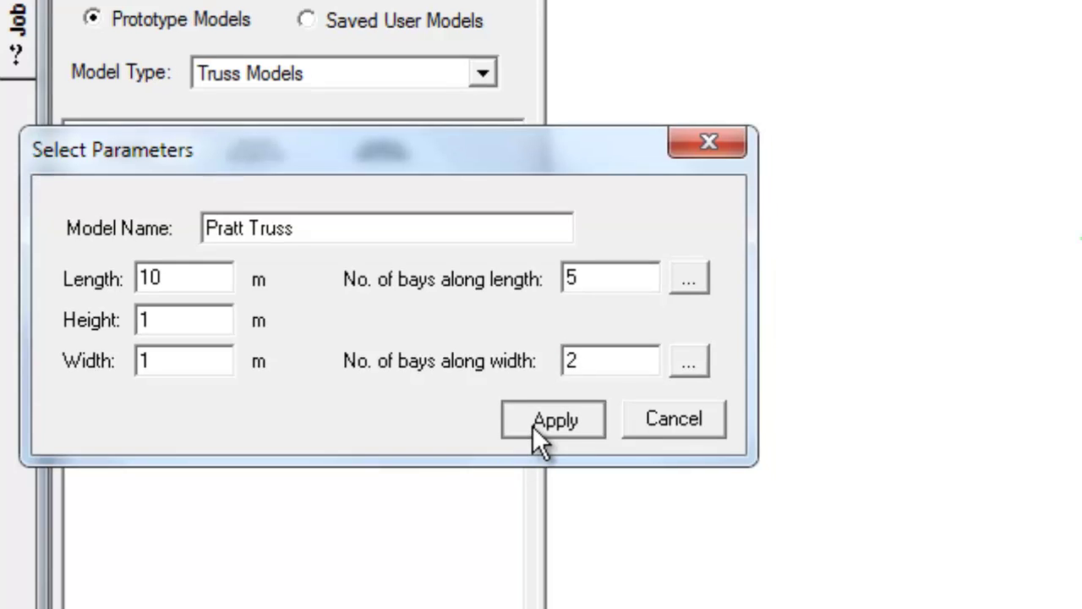
click(533, 427)
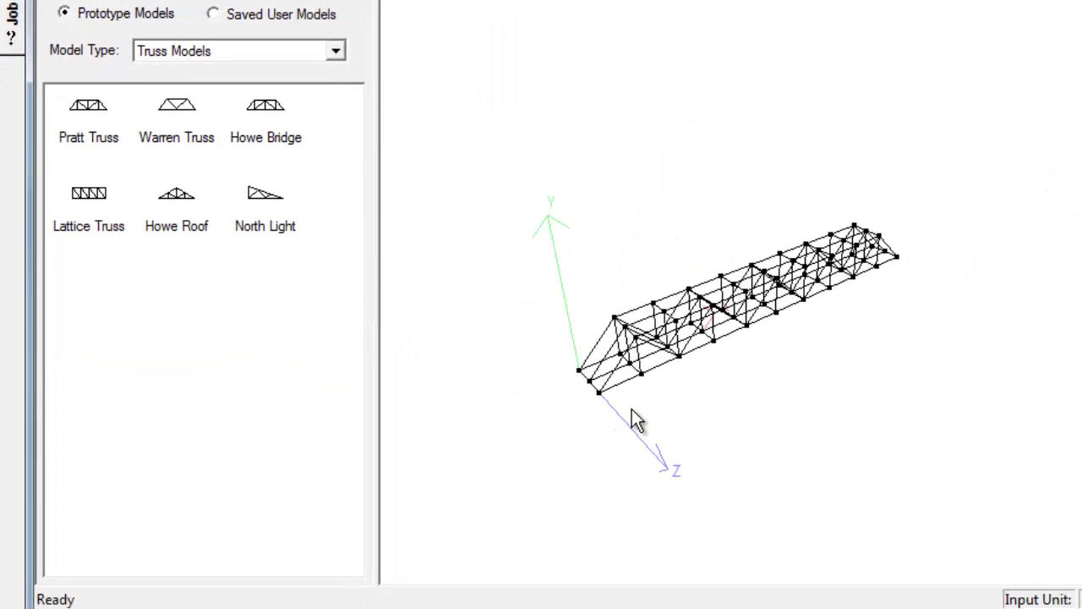
Regenerate the Pratt truss with 1 bay across the width and maximize the wizard to inspect it in 3D.
mouse_move(636, 421)
middle_down()
mouse_move(527, 375)
mouse_move(515, 397)
middle_up()
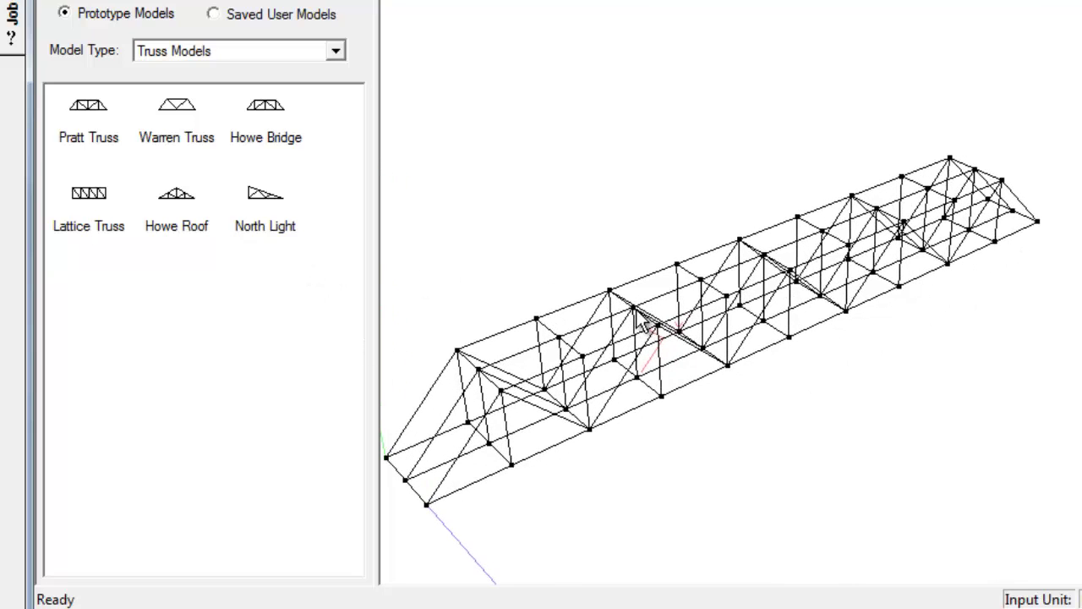
double_click(68, 140)
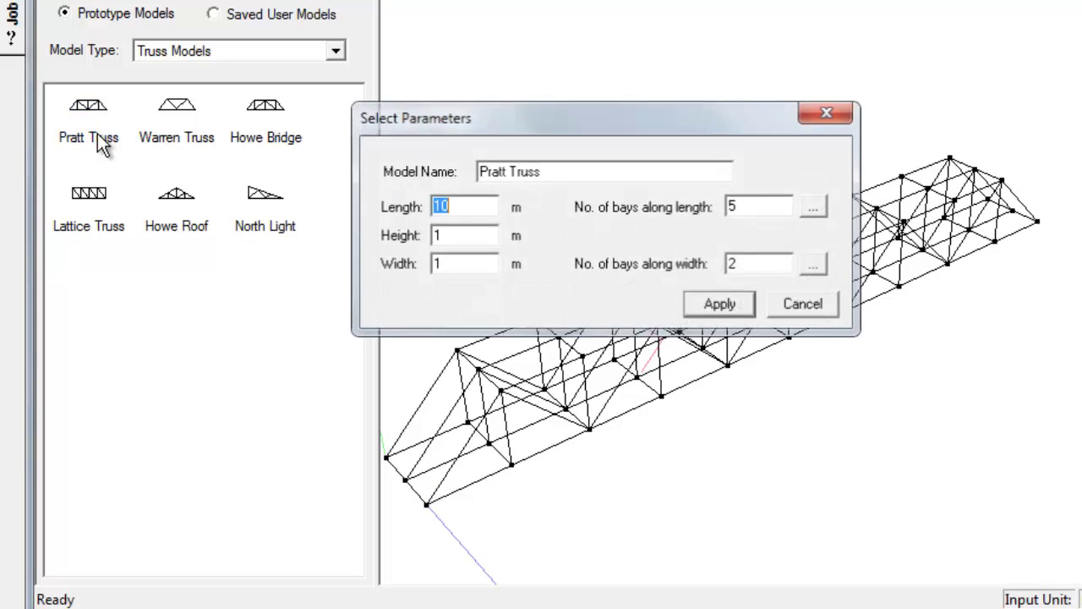
double_click(752, 264)
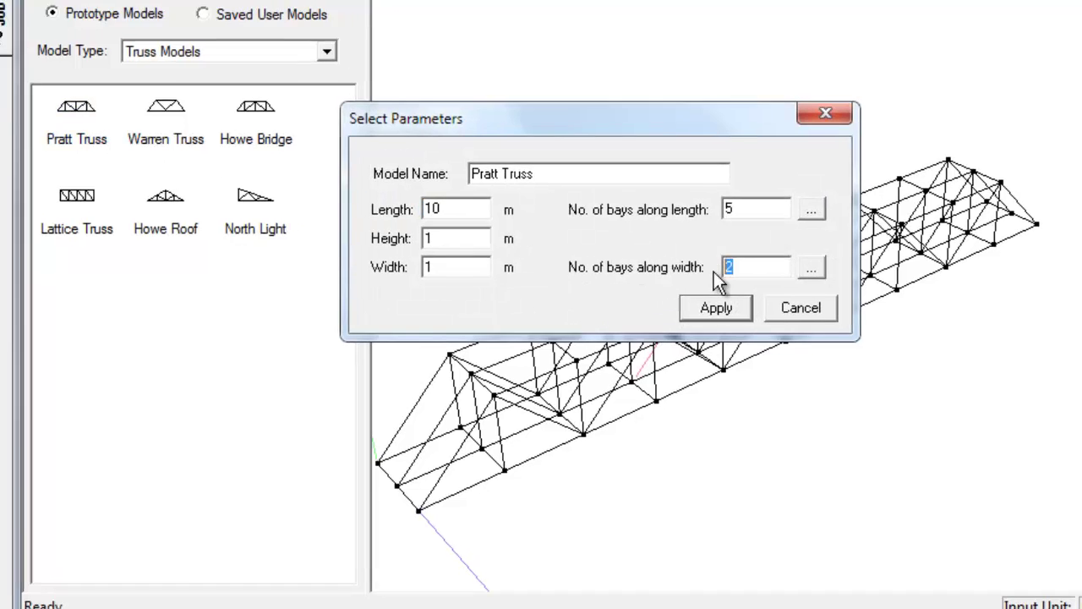
text(1)
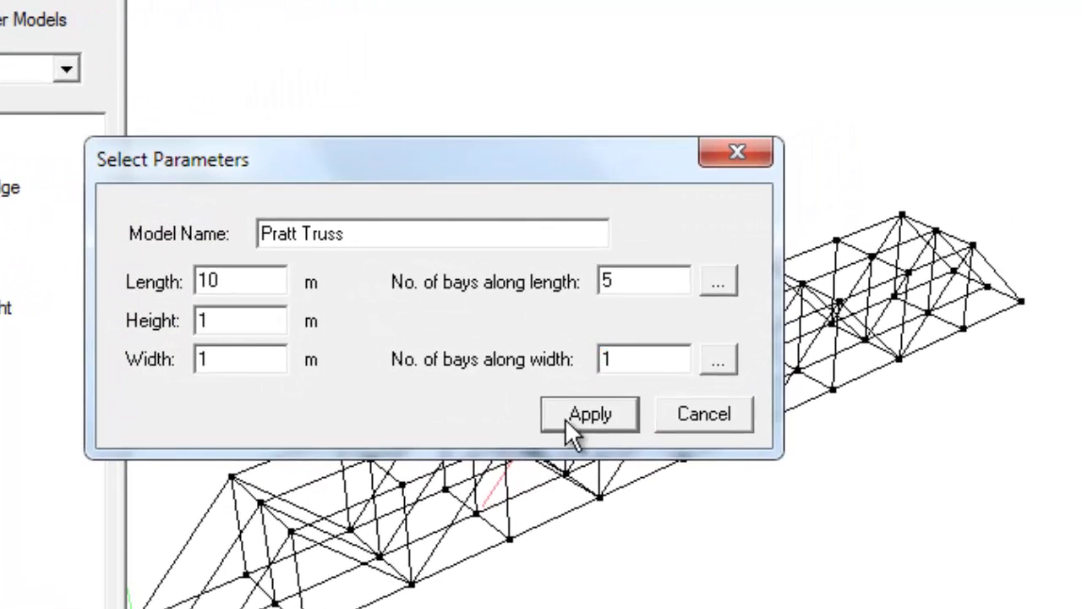
click(567, 418)
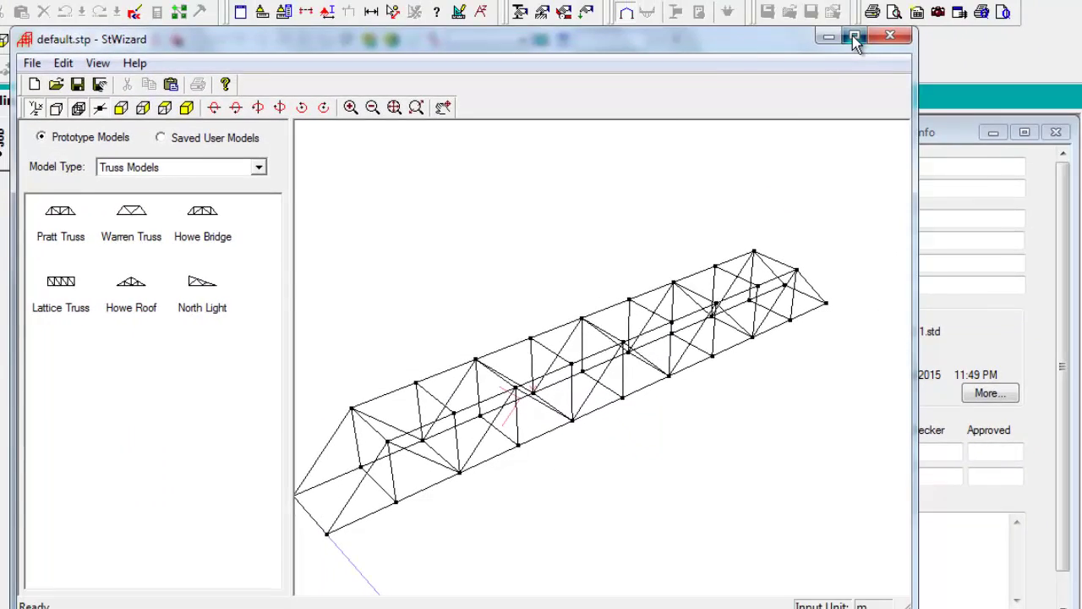
click(854, 37)
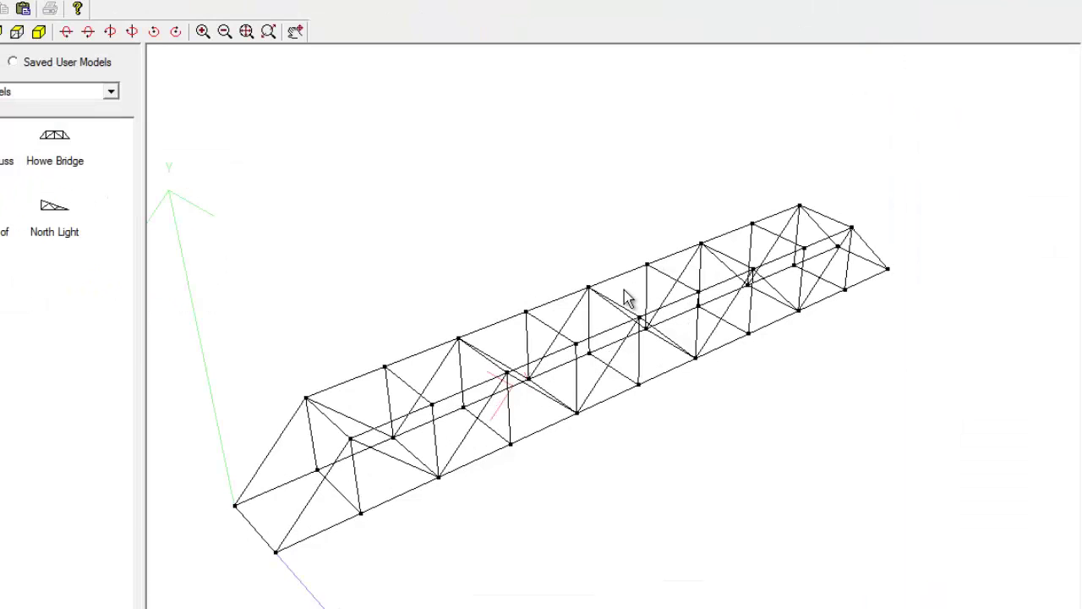
mouse_move(372, 486)
mouse_down()
mouse_move(778, 442)
mouse_move(836, 415)
mouse_move(728, 455)
mouse_move(478, 430)
mouse_move(582, 379)
mouse_move(530, 418)
mouse_move(351, 425)
mouse_move(259, 411)
mouse_move(292, 394)
mouse_move(498, 397)
mouse_move(660, 362)
mouse_up()
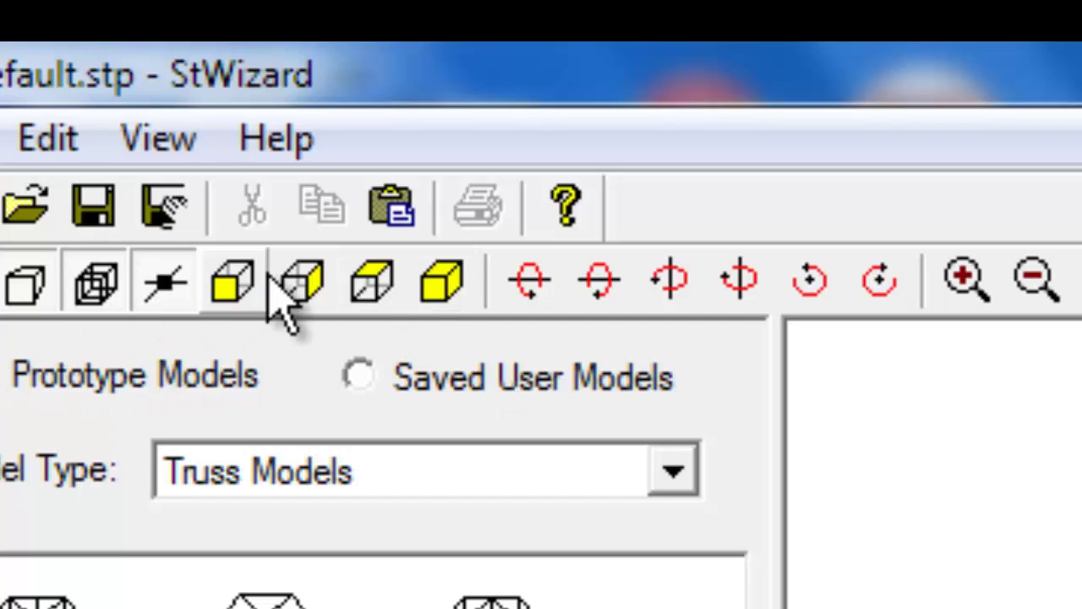
Switch to an isometric view and change the Pratt truss to 7 bays along its length.
click(235, 283)
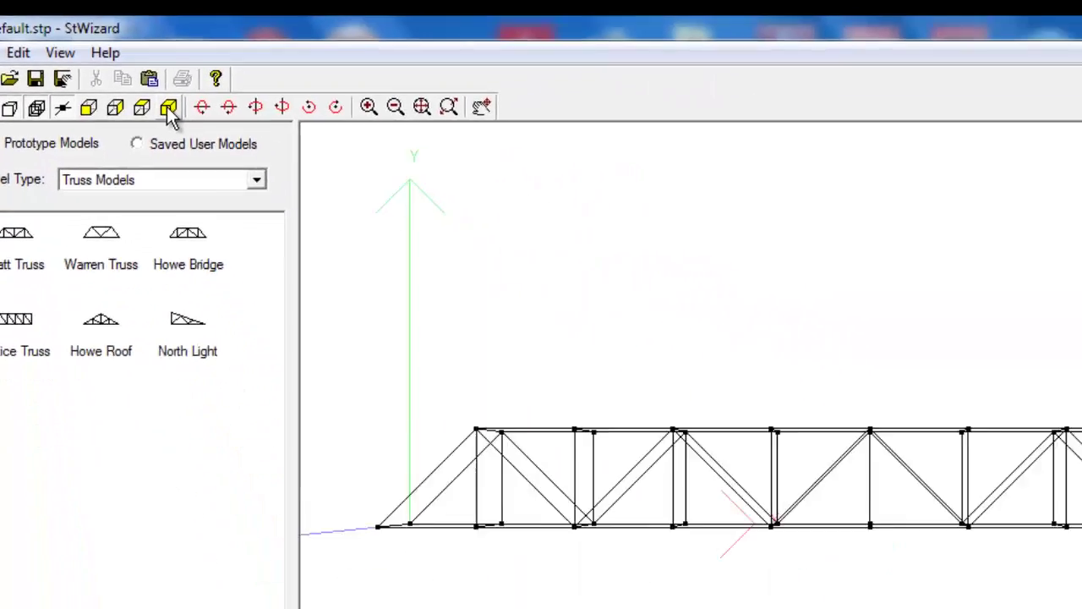
click(125, 80)
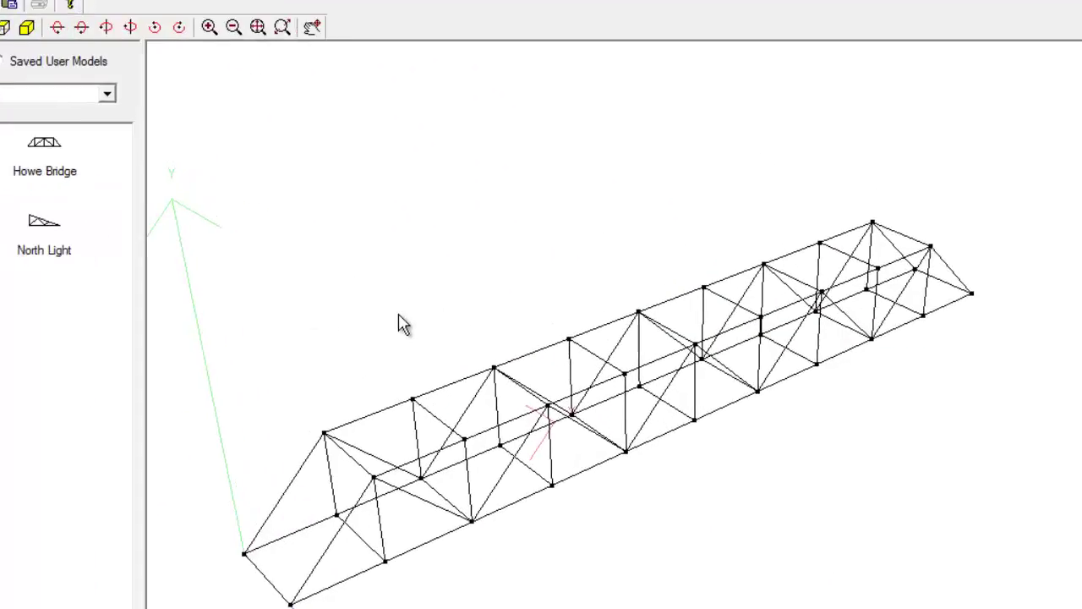
right_click(432, 309)
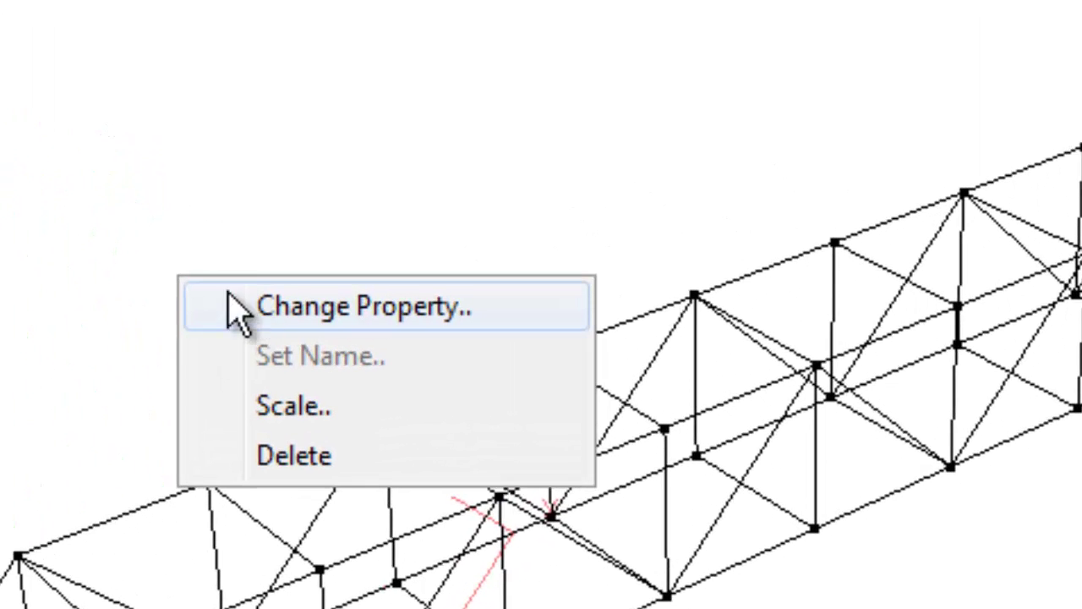
click(262, 314)
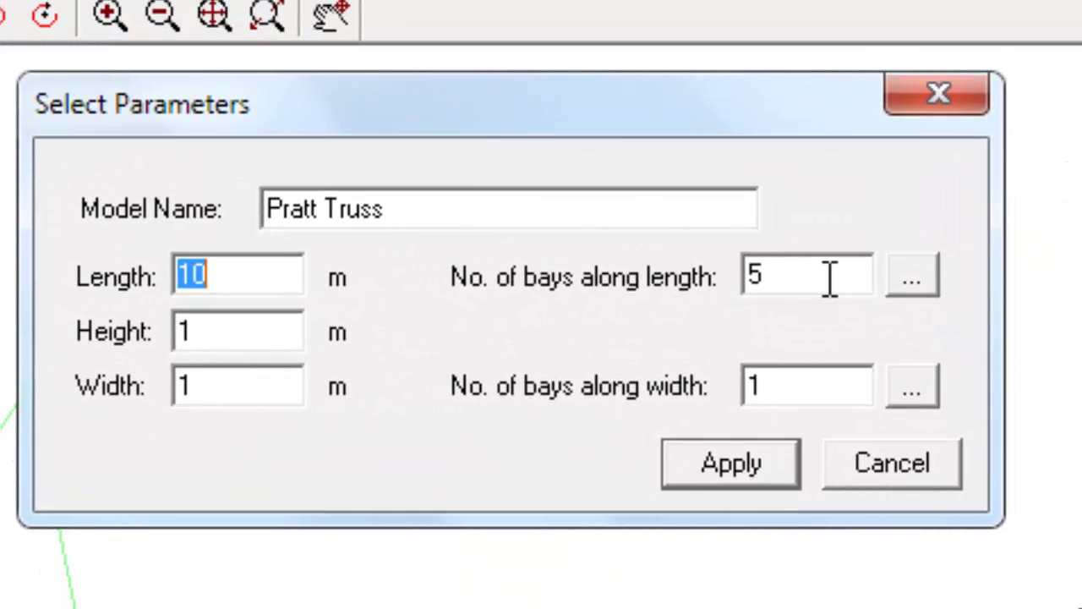
double_click(831, 279)
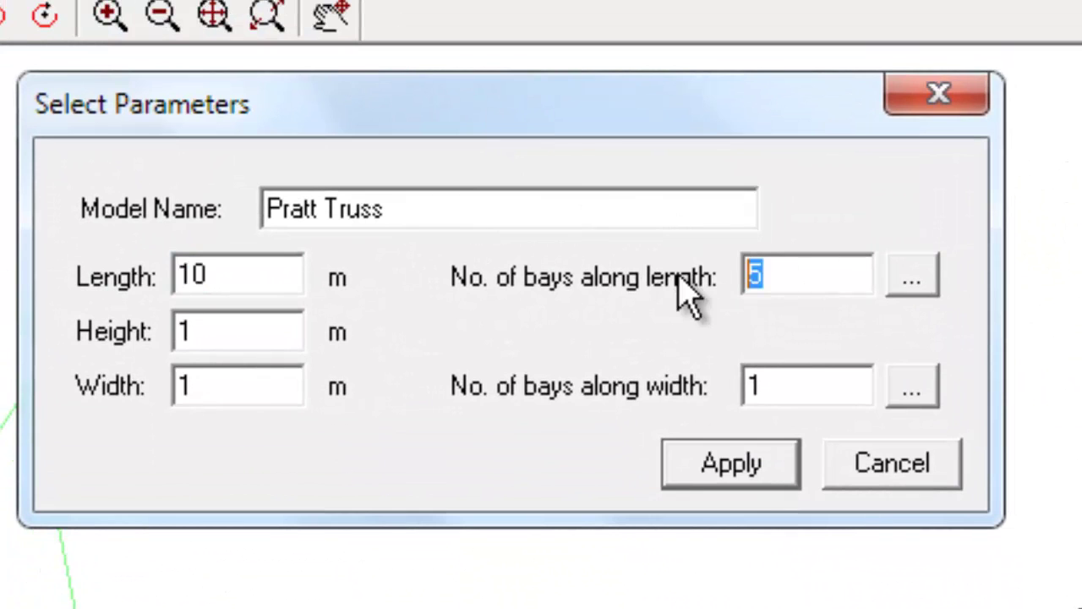
text(7)
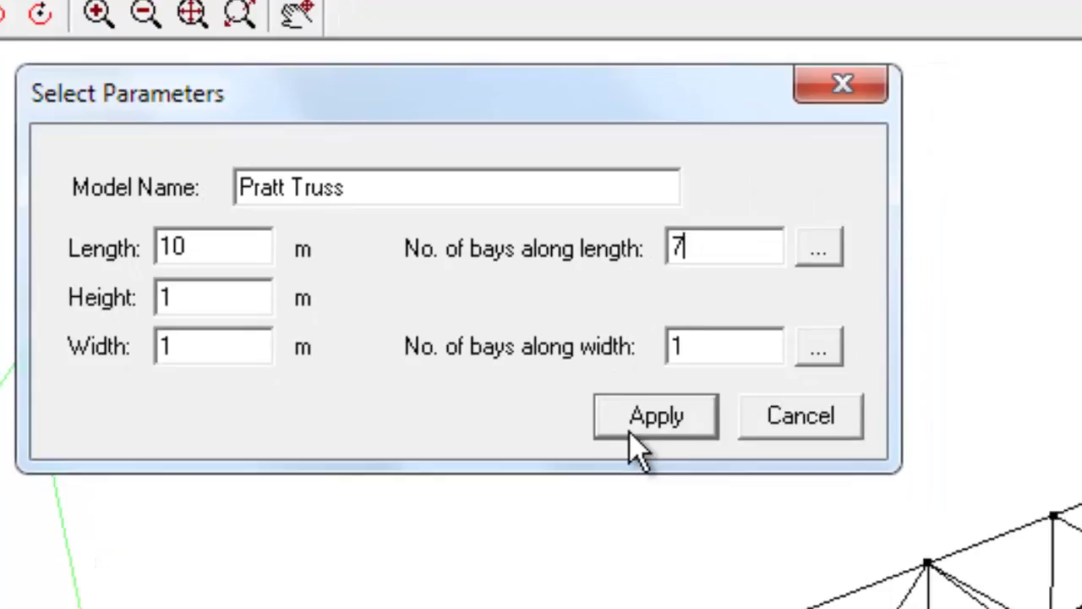
click(732, 464)
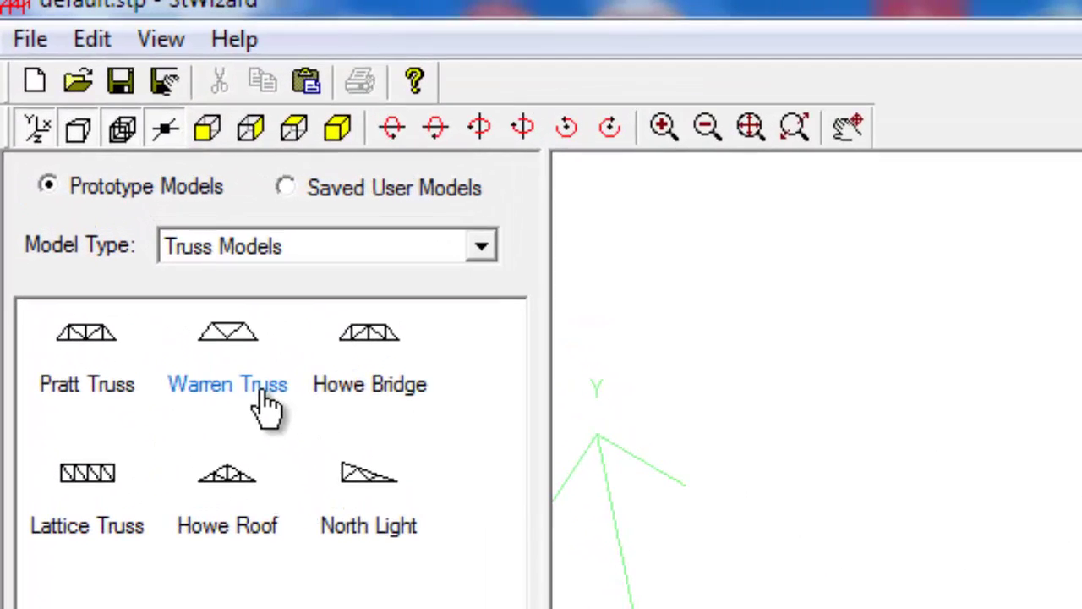
Generate a Warren Truss with its default parameters.
click(116, 174)
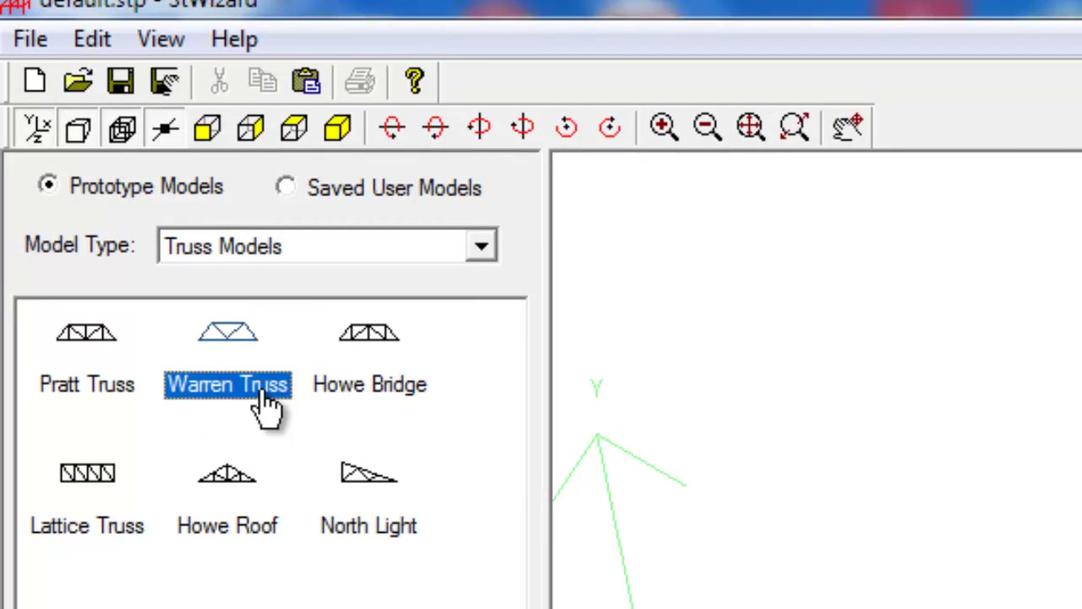
double_click(254, 389)
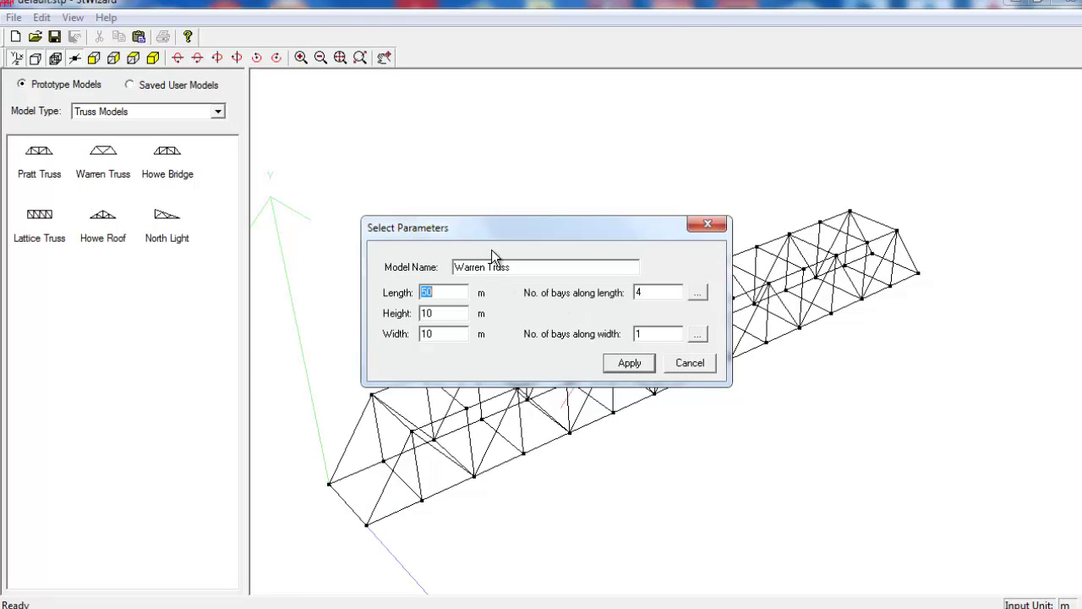
drag(488, 231, 394, 95)
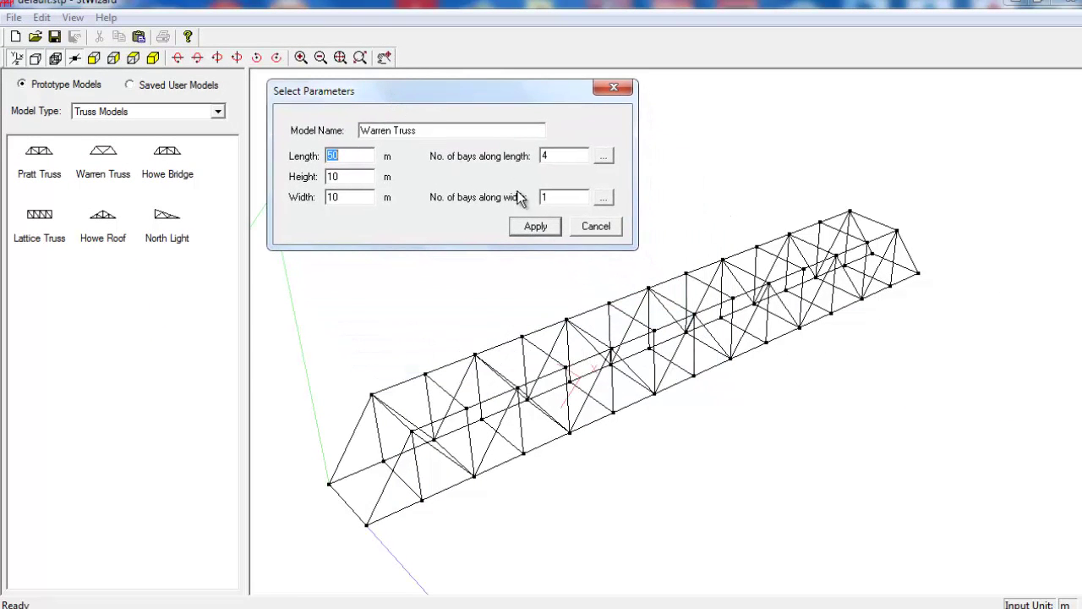
click(543, 226)
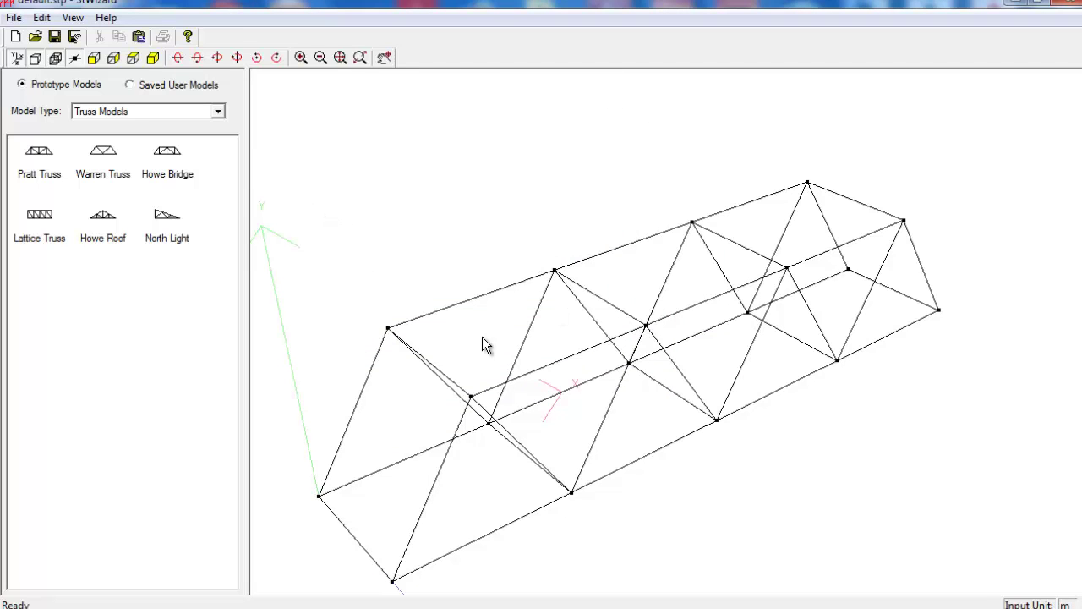
mouse_move(482, 343)
middle_down()
mouse_move(601, 360)
mouse_move(647, 312)
mouse_move(569, 309)
mouse_move(500, 347)
mouse_move(500, 367)
mouse_move(355, 272)
mouse_move(401, 328)
mouse_move(429, 326)
middle_up()
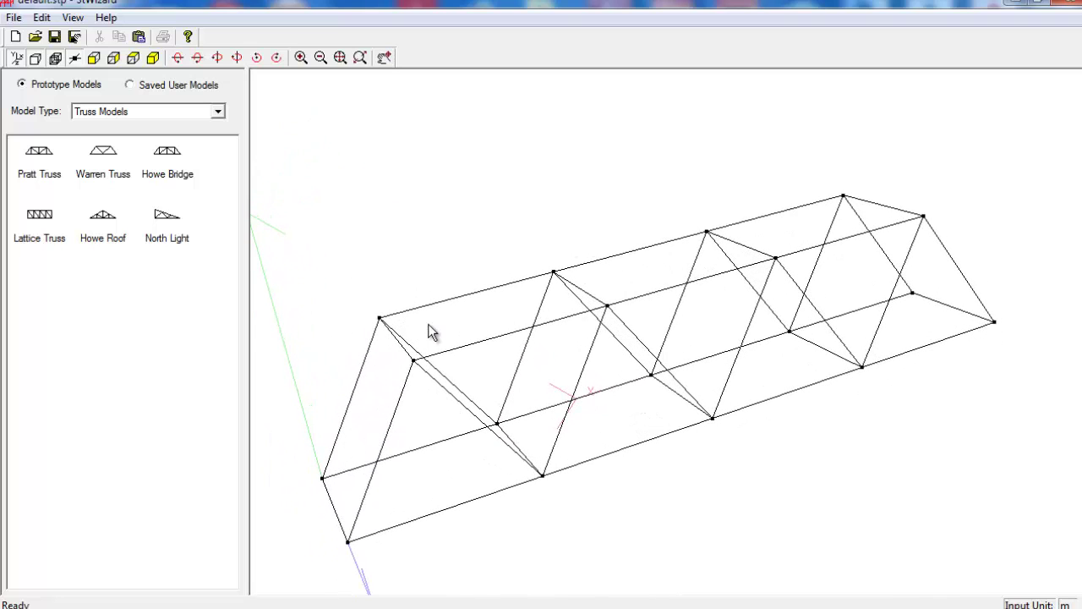
Change the Warren Truss to 20 m long, 1 m high and 1 m wide.
right_click(410, 259)
click(430, 269)
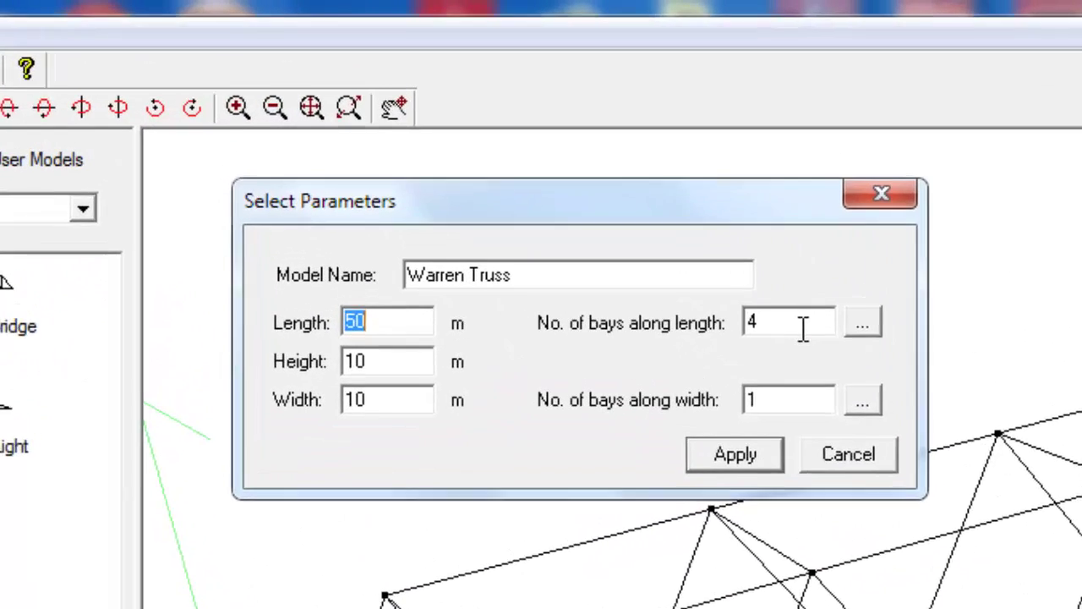
double_click(649, 292)
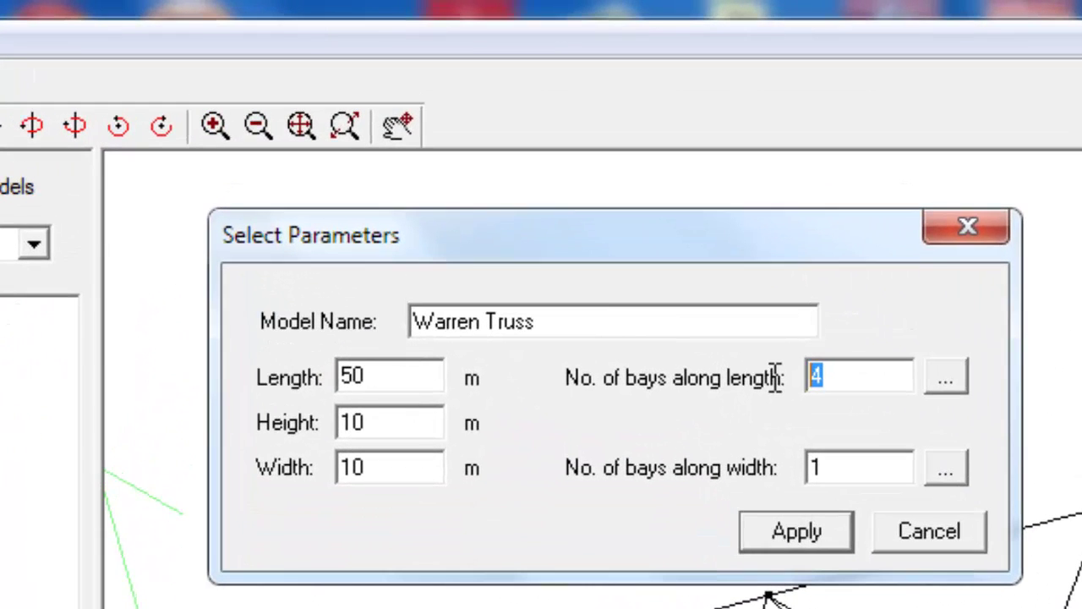
double_click(340, 420)
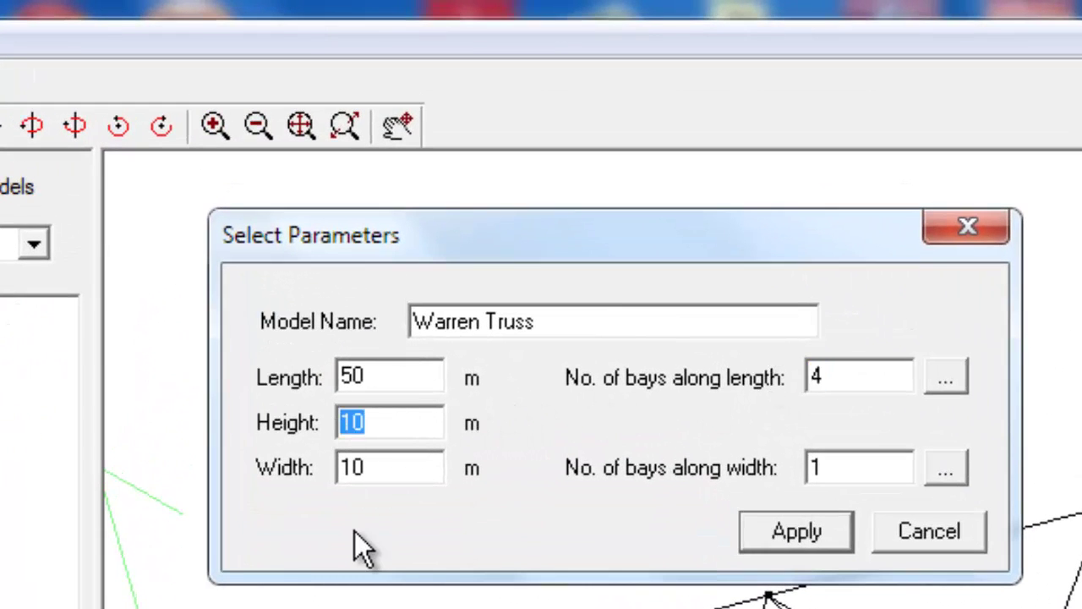
text(1)
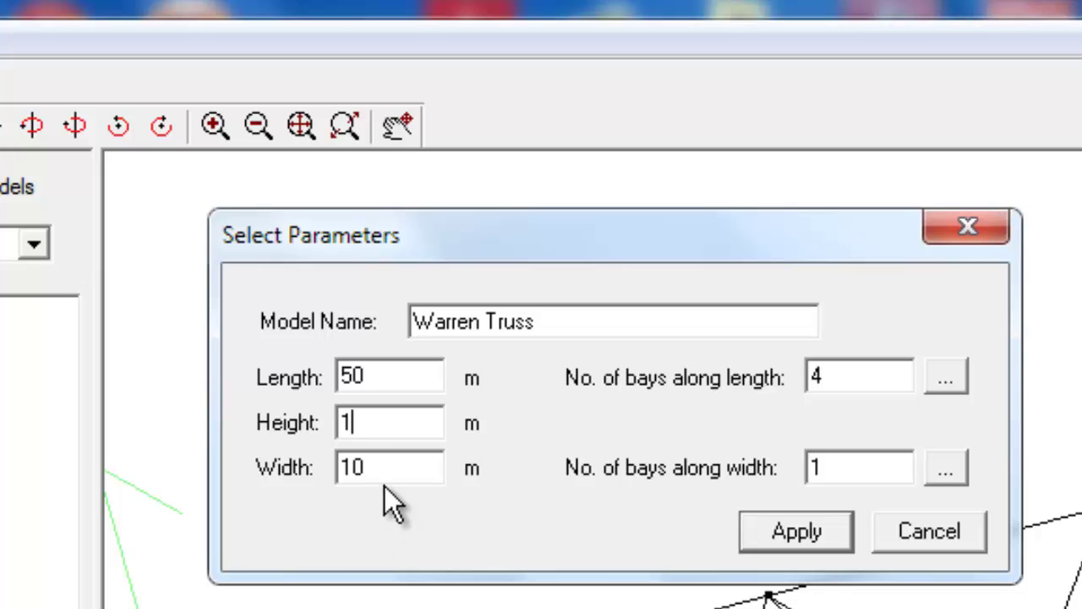
text(1)
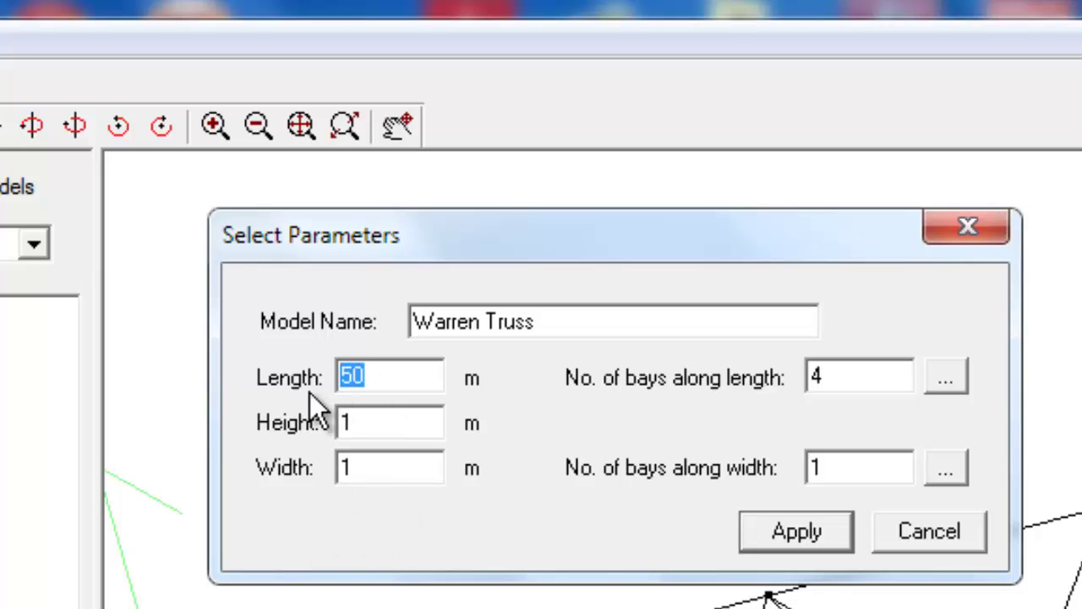
text(20)
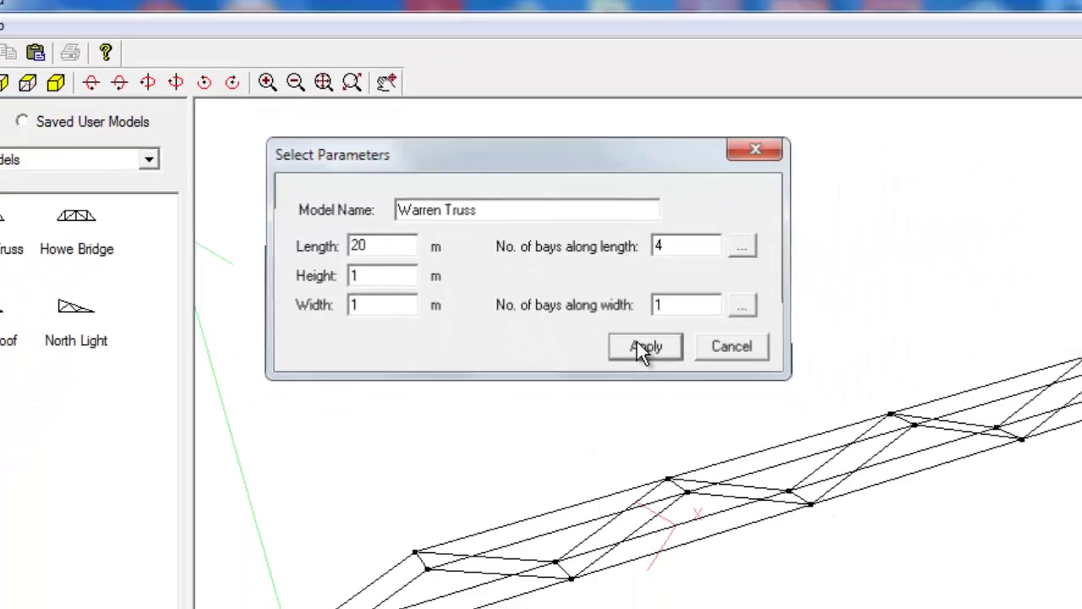
click(796, 531)
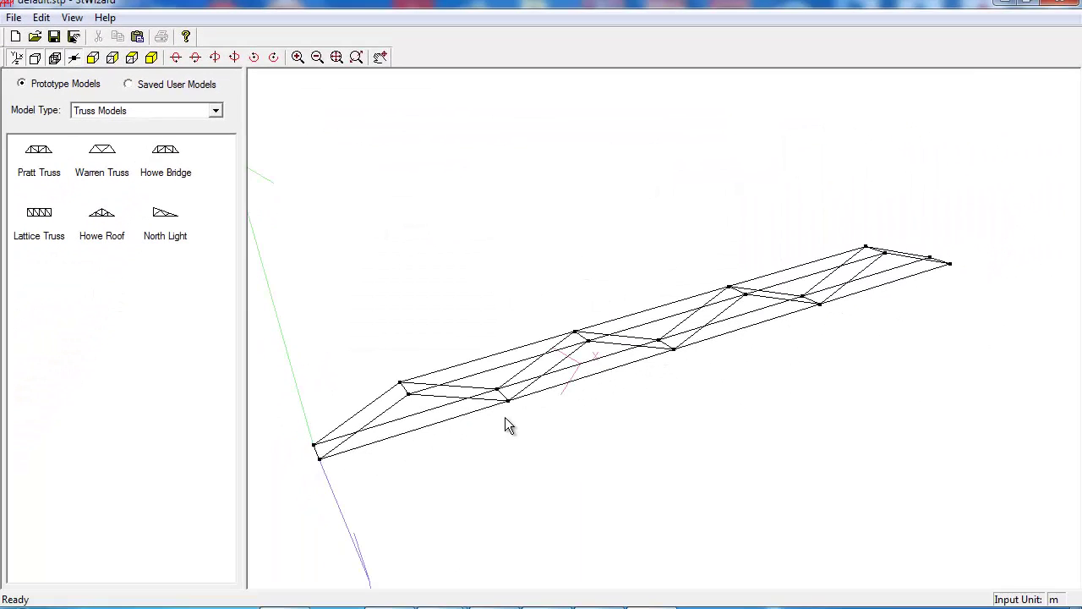
mouse_move(505, 417)
mouse_down()
mouse_move(623, 414)
mouse_move(554, 434)
mouse_move(530, 349)
mouse_up()
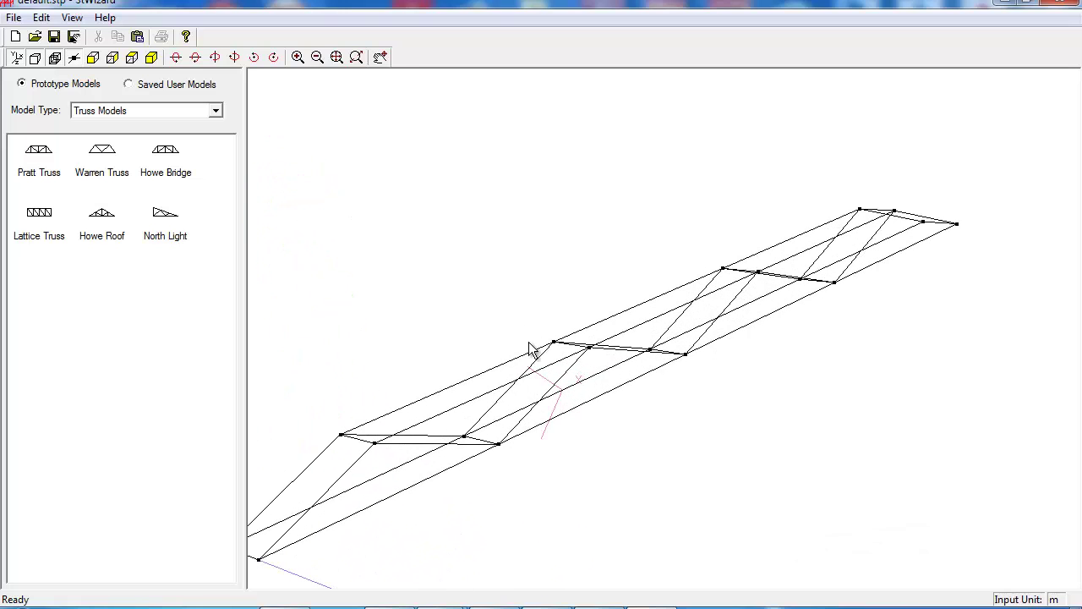
Regenerate the Warren Truss with 10 bays along its length.
right_click(529, 310)
click(562, 316)
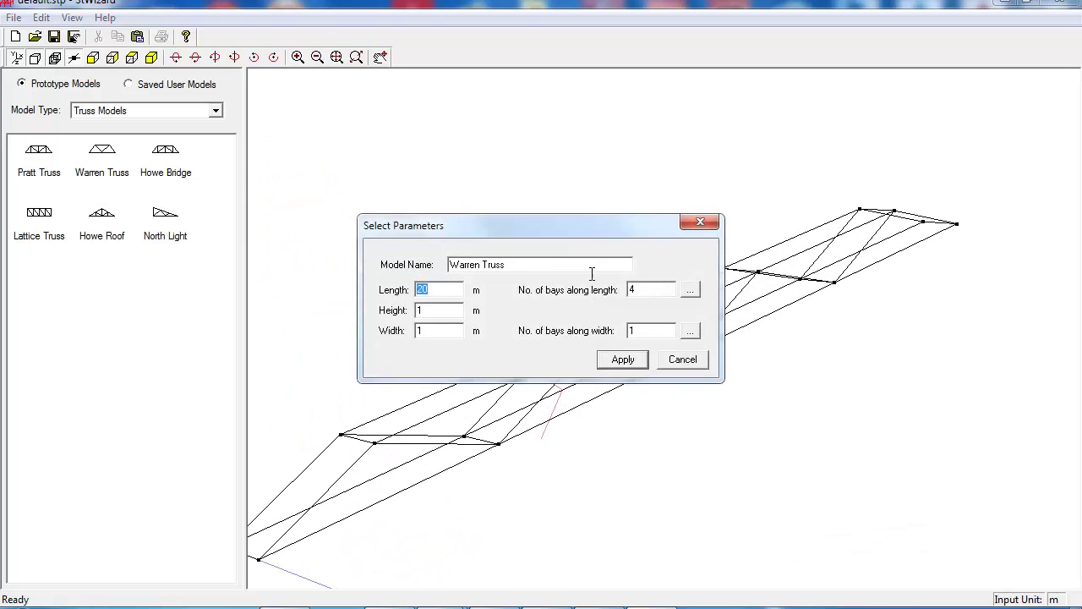
drag(565, 234, 430, 143)
text(10)
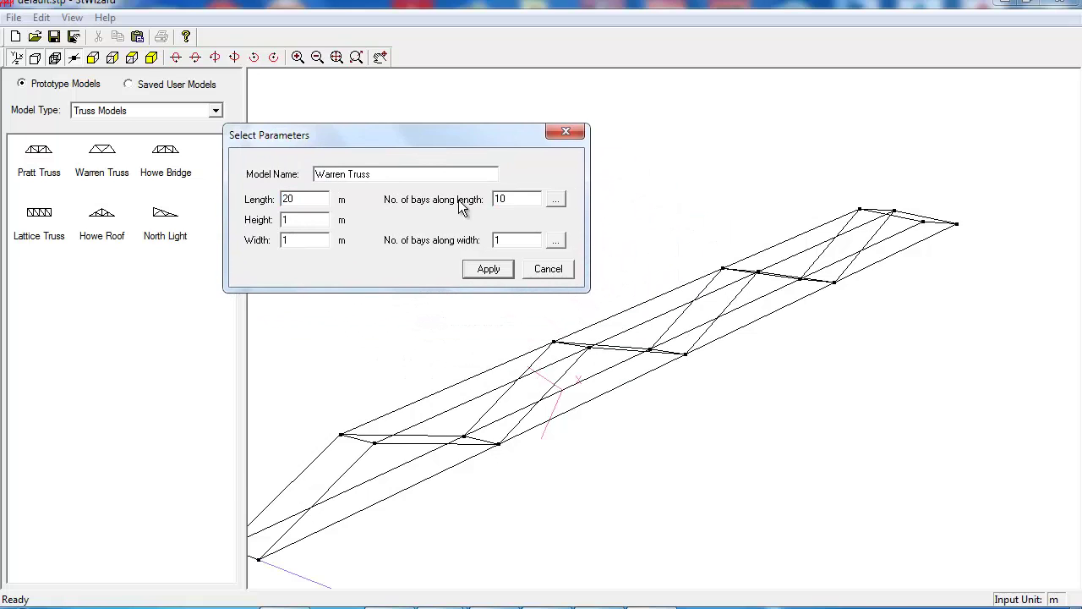
key(Return)
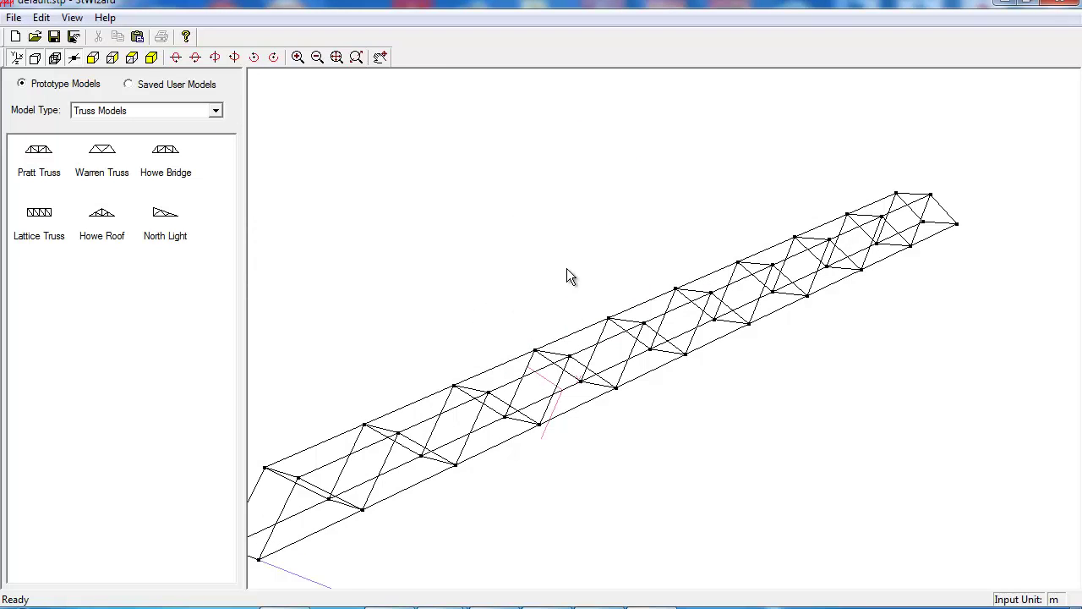
right_click(599, 251)
click(639, 263)
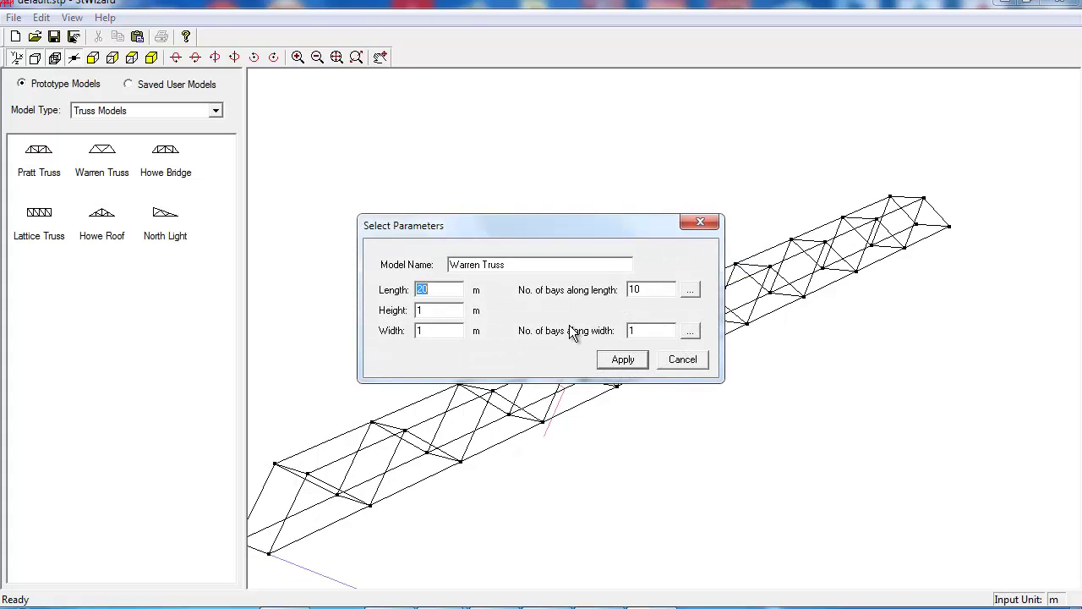
click(616, 363)
mouse_move(698, 270)
middle_down()
mouse_move(604, 309)
mouse_move(693, 282)
mouse_move(873, 318)
mouse_move(692, 334)
mouse_move(617, 309)
middle_up()
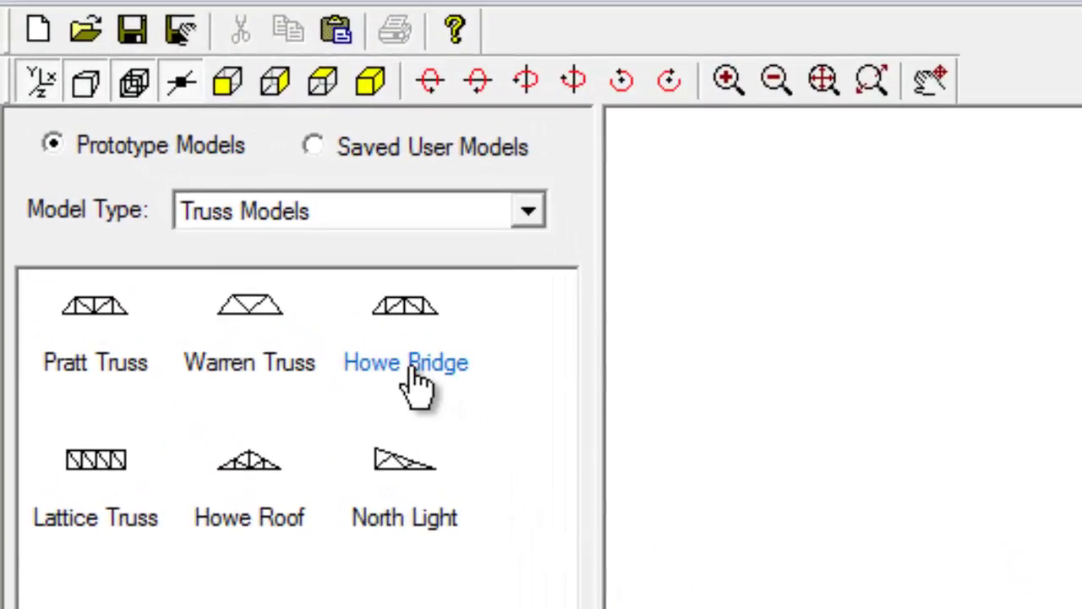
Generate the Howe Bridge truss (50 m long, 10 m high and wide, 6 bays) and review its parameters.
click(418, 385)
double_click(418, 386)
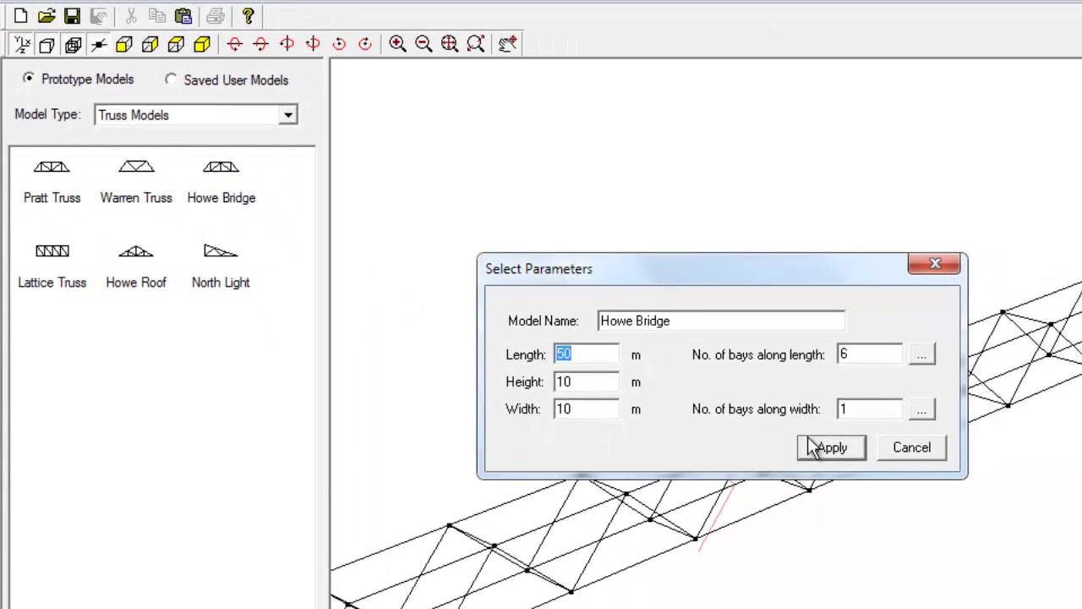
click(816, 444)
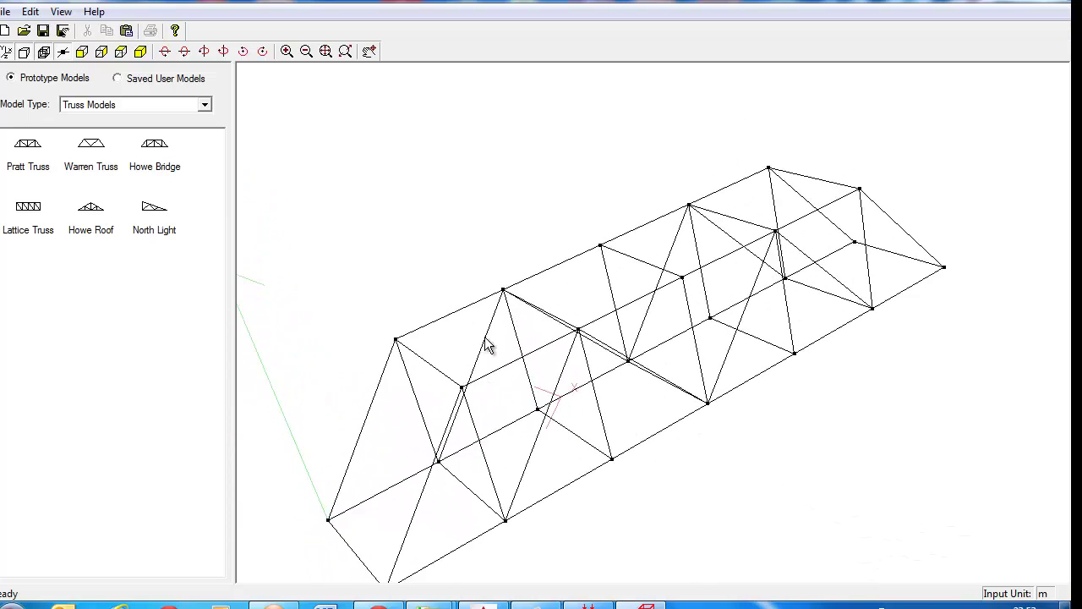
right_click(530, 202)
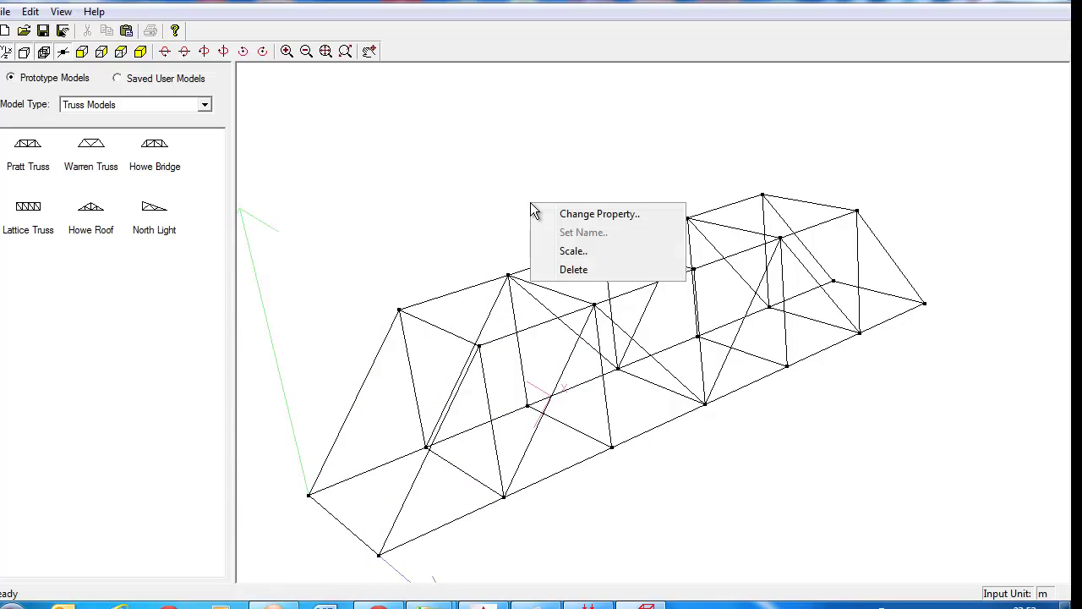
click(574, 214)
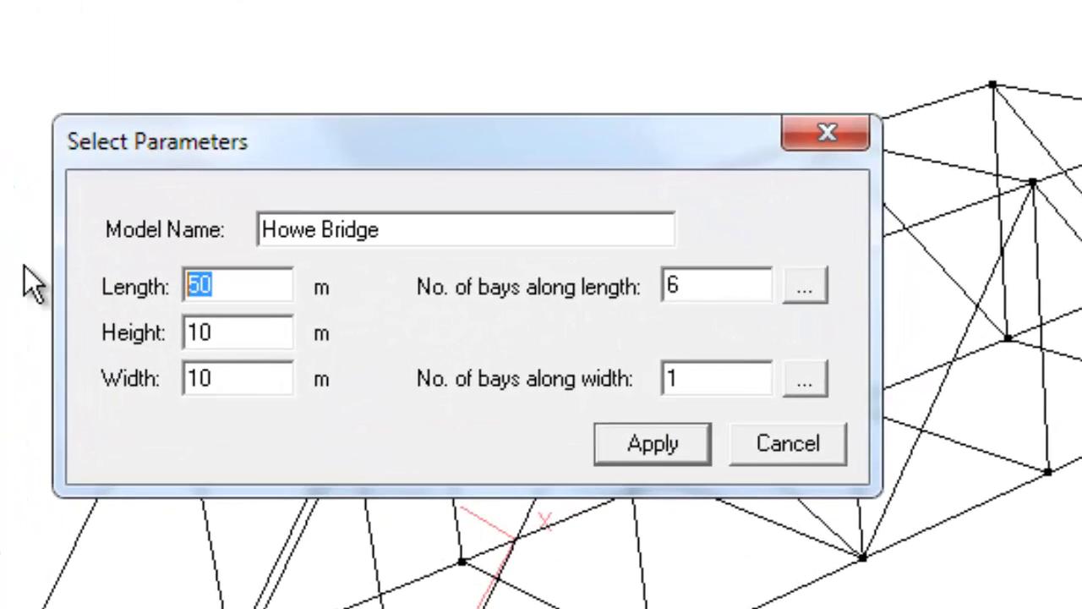
key(Tab)
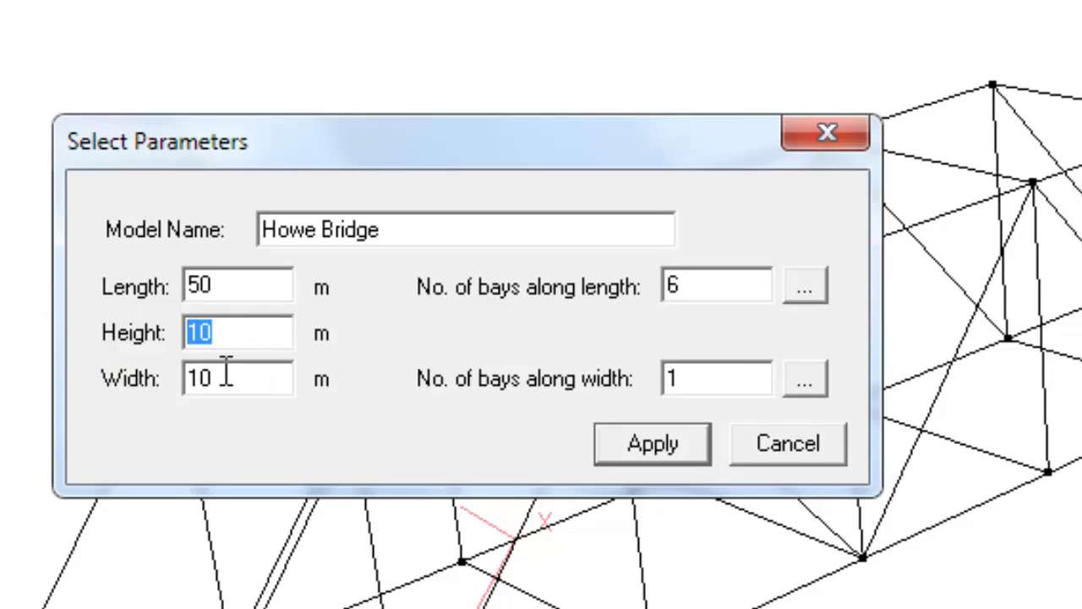
key(Tab)
key(Tab)
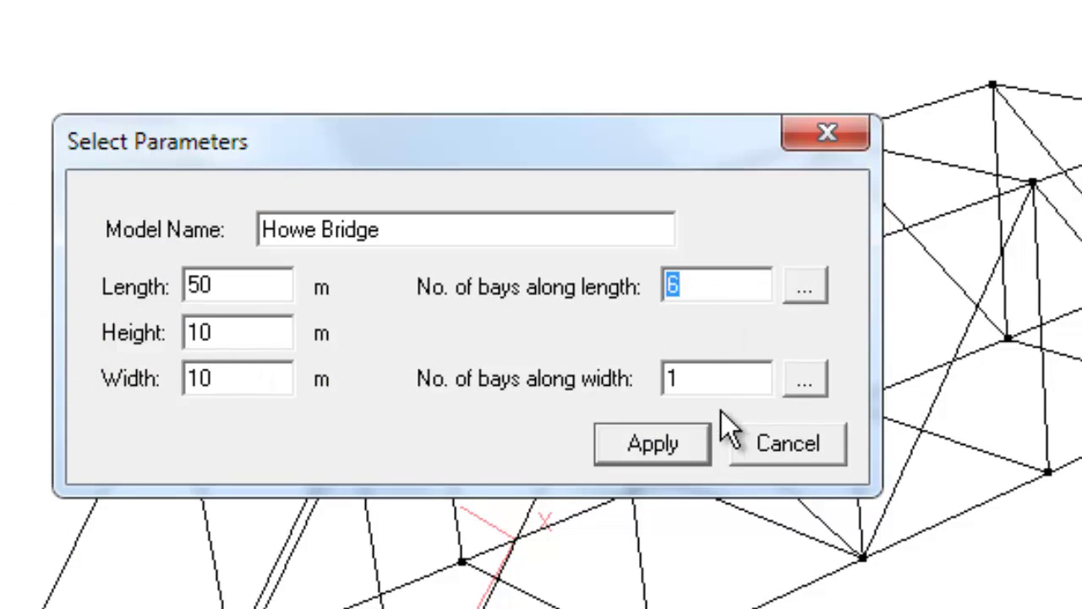
click(778, 455)
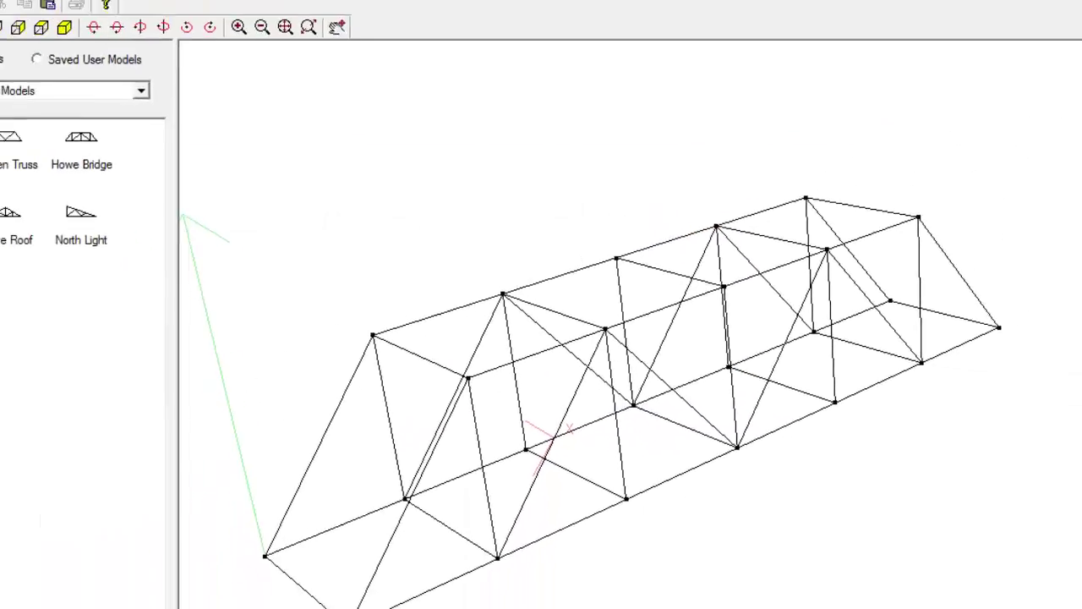
click(145, 330)
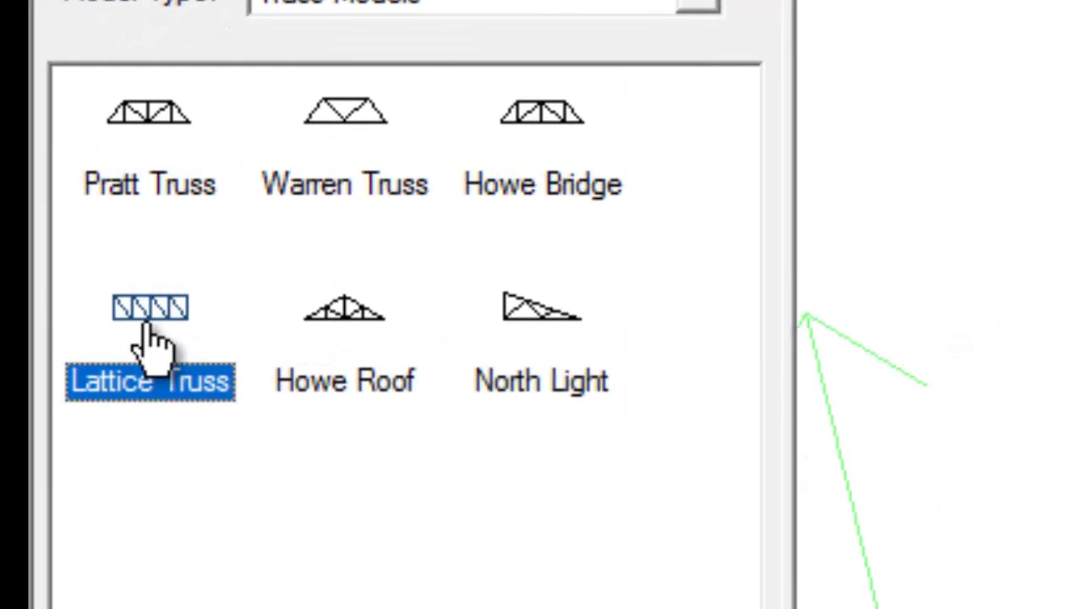
Generate a Lattice Truss 50 m long and 10 m high with 6 bays, then review its parameters unchanged.
double_click(146, 336)
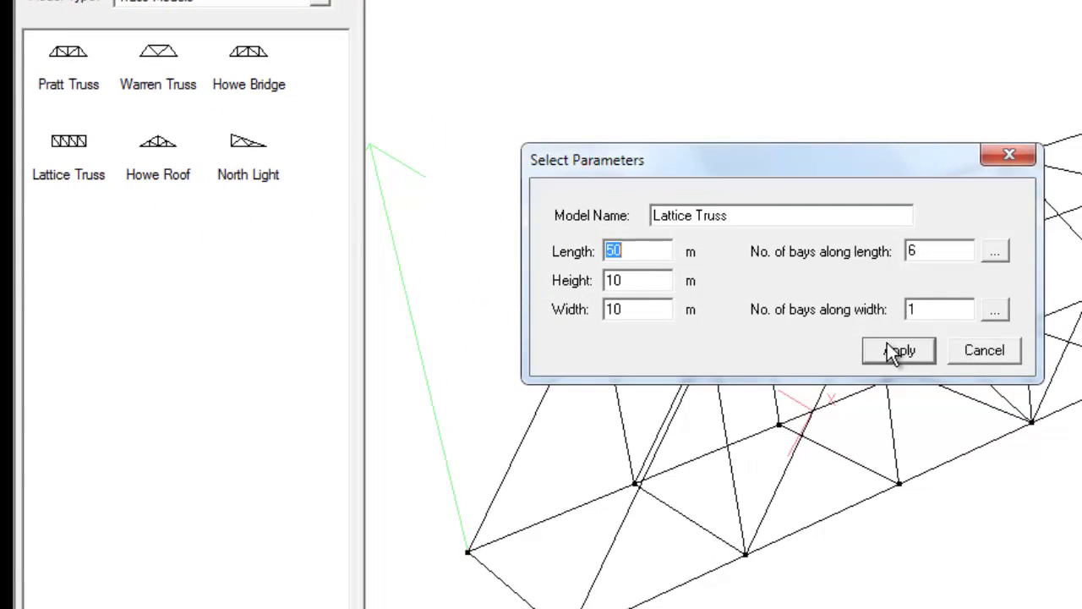
click(892, 352)
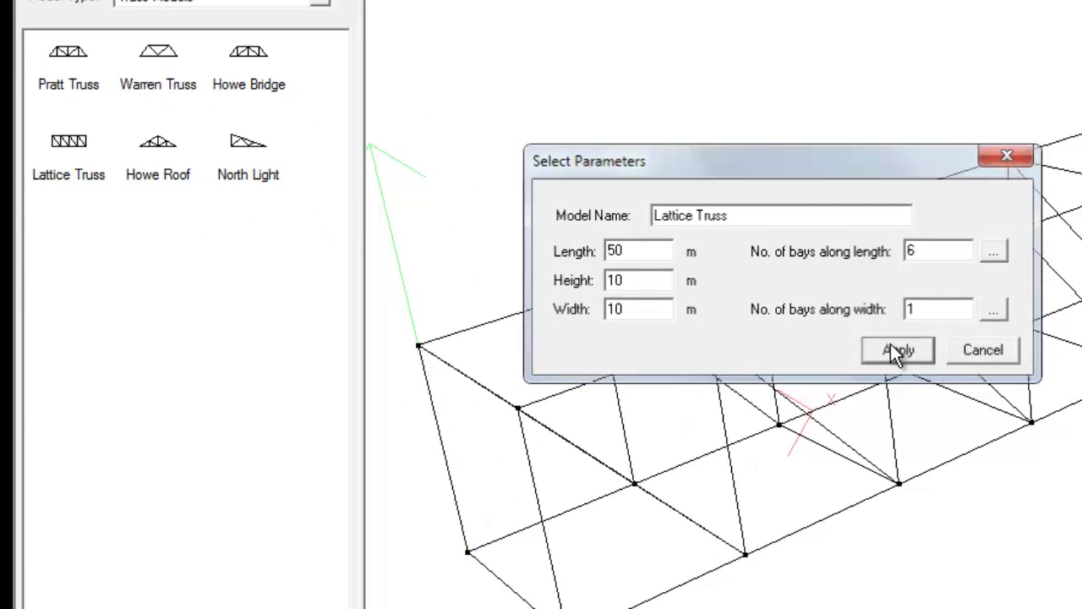
mouse_move(830, 419)
middle_down()
mouse_move(1026, 466)
mouse_move(1081, 508)
mouse_move(1081, 473)
mouse_move(973, 380)
mouse_move(768, 314)
middle_up()
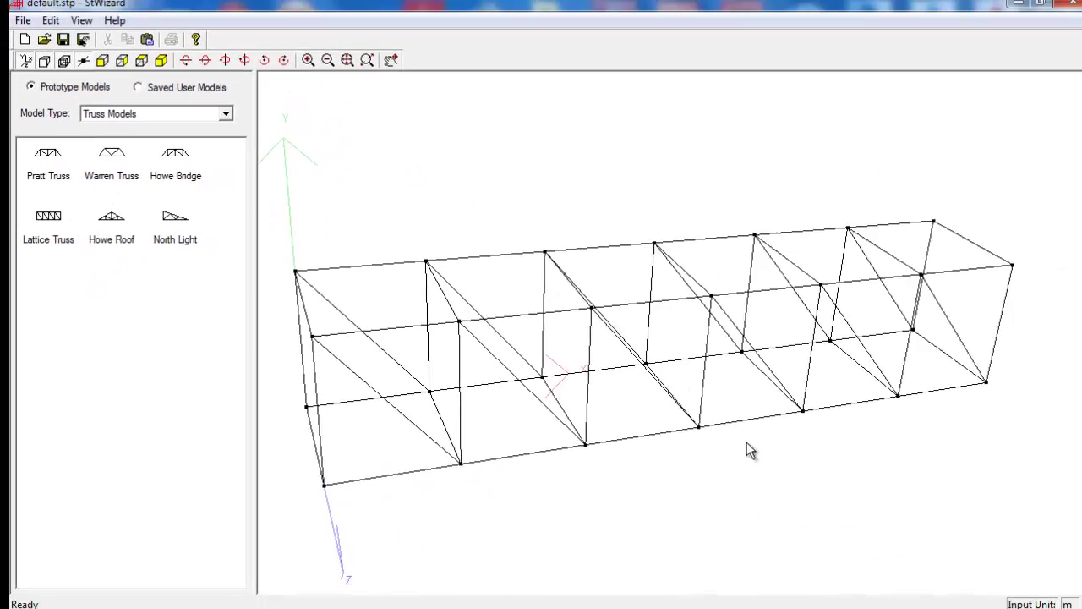
mouse_move(749, 446)
middle_down()
mouse_move(592, 446)
mouse_move(702, 471)
mouse_move(758, 408)
mouse_move(766, 372)
mouse_move(694, 430)
mouse_move(667, 428)
mouse_move(690, 383)
middle_up()
scroll(696, 359, up, 1)
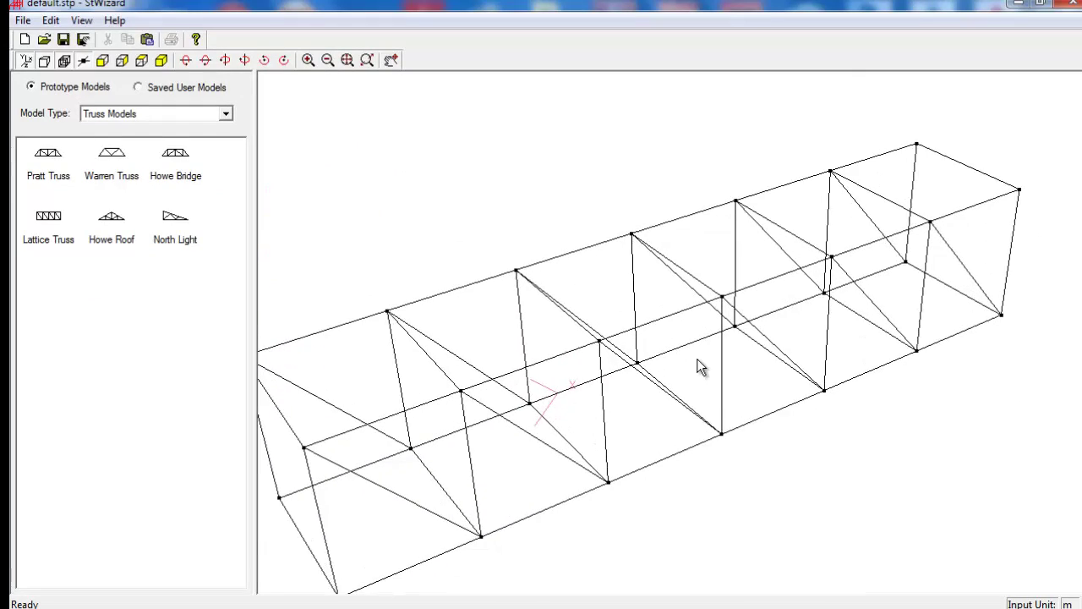
scroll(697, 359, up, 1)
scroll(697, 359, up, 1)
scroll(697, 358, up, 1)
scroll(696, 359, down, 2)
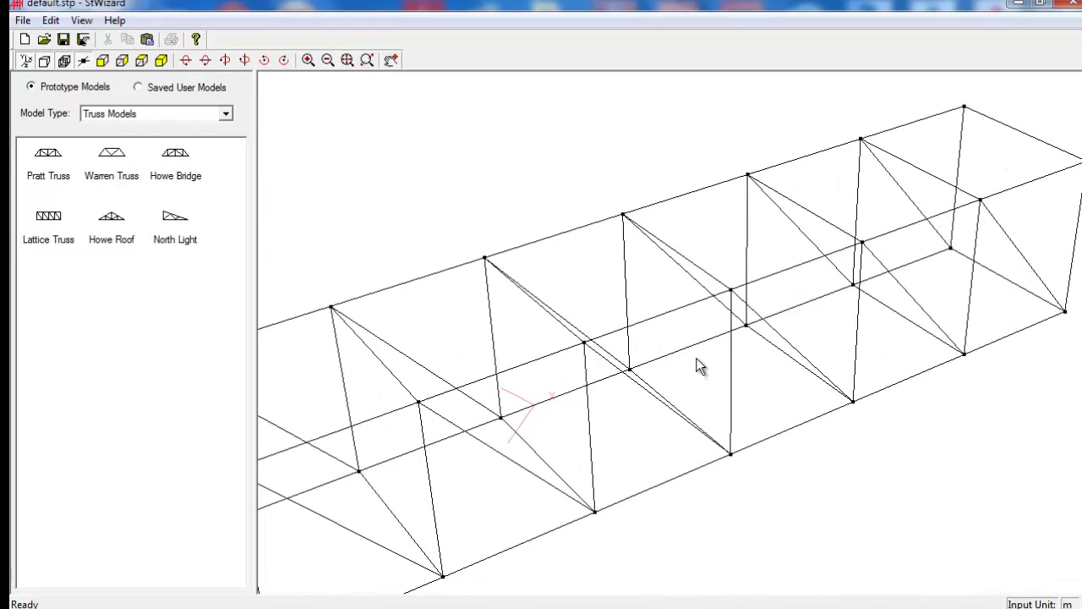
scroll(696, 359, down, 1)
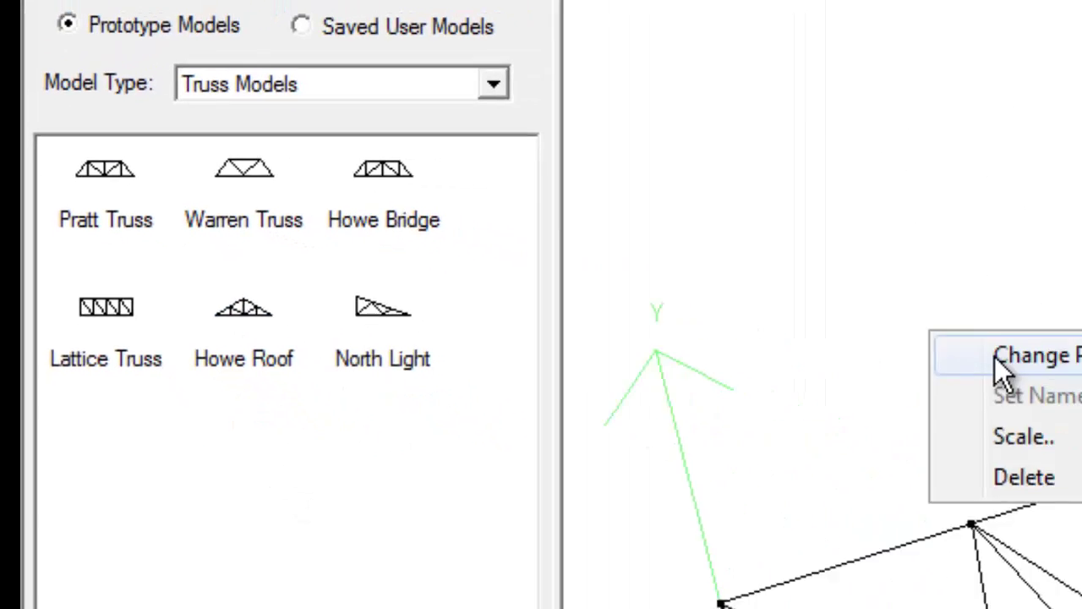
click(463, 236)
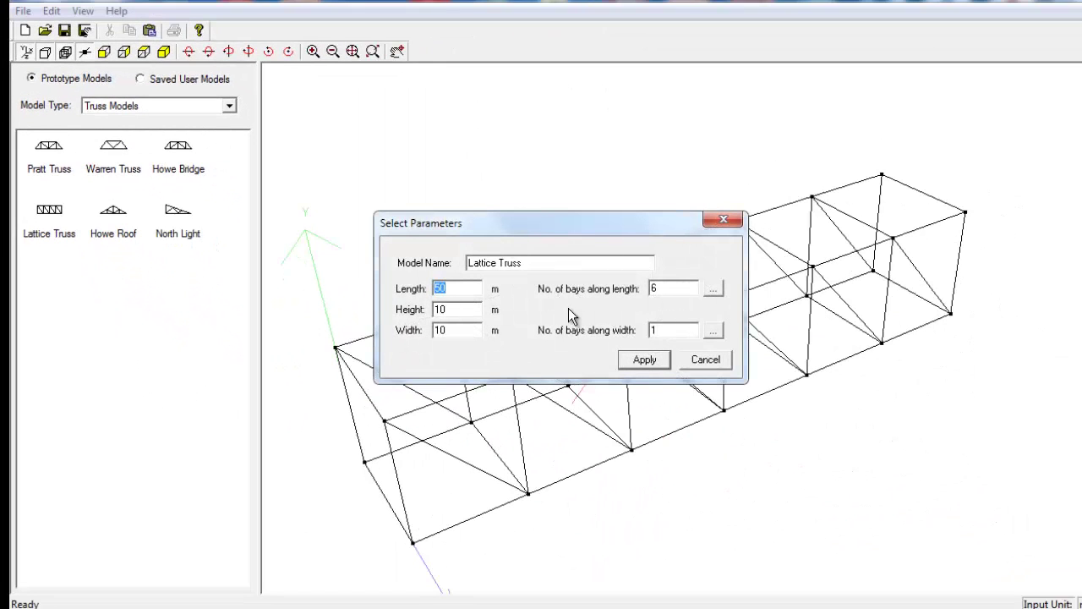
click(706, 360)
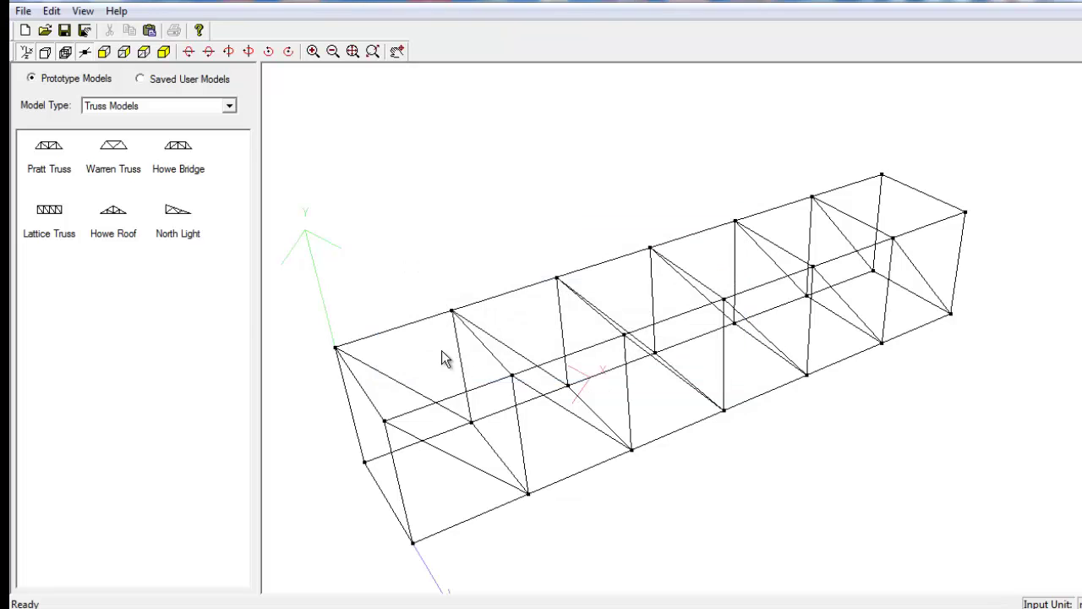
Generate a Howe Roof truss from the prototype and inspect it in 3D.
double_click(132, 239)
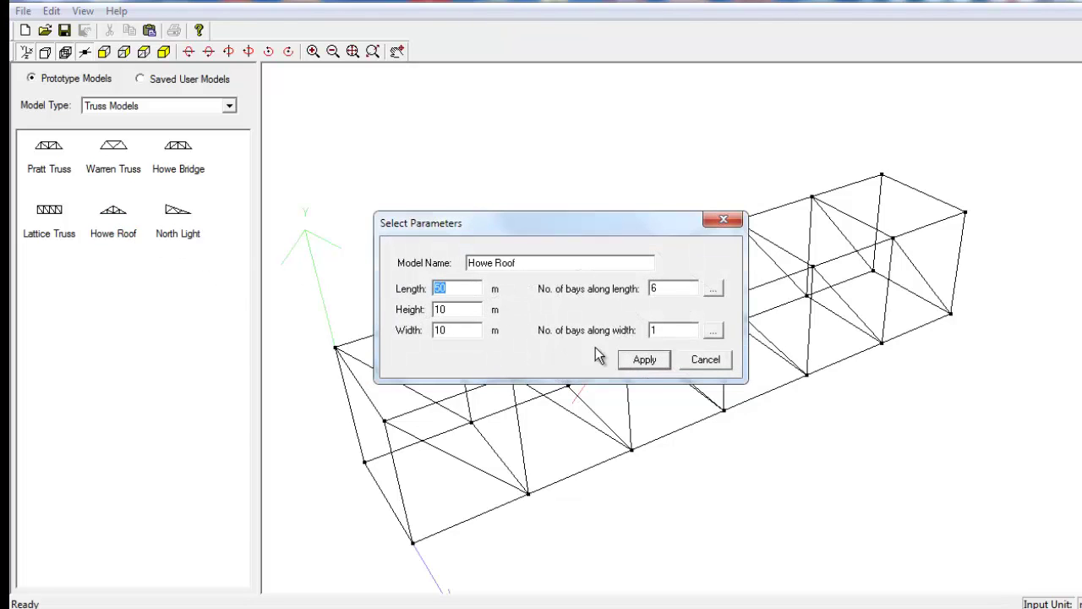
click(645, 360)
mouse_move(666, 359)
mouse_down()
mouse_move(648, 314)
mouse_move(583, 232)
mouse_move(490, 271)
mouse_move(602, 370)
mouse_move(750, 375)
mouse_move(764, 344)
mouse_move(752, 307)
mouse_move(744, 381)
mouse_move(622, 303)
mouse_up()
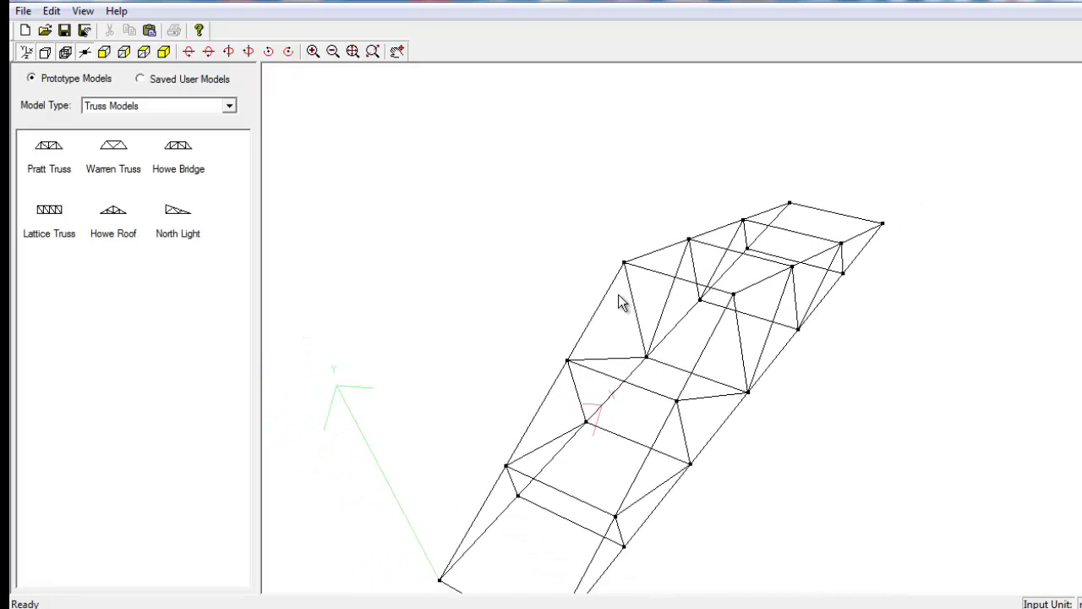
mouse_move(622, 303)
mouse_down()
mouse_move(587, 445)
mouse_move(514, 382)
mouse_up()
Change the Howe Roof to 2 m high and 50 m wide.
right_click(567, 319)
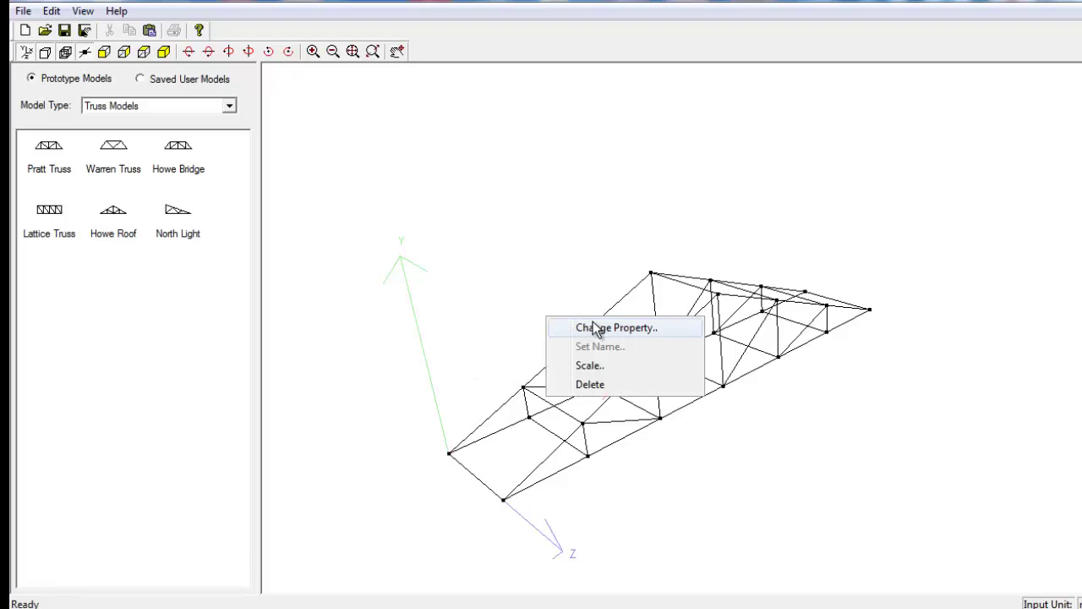
click(596, 328)
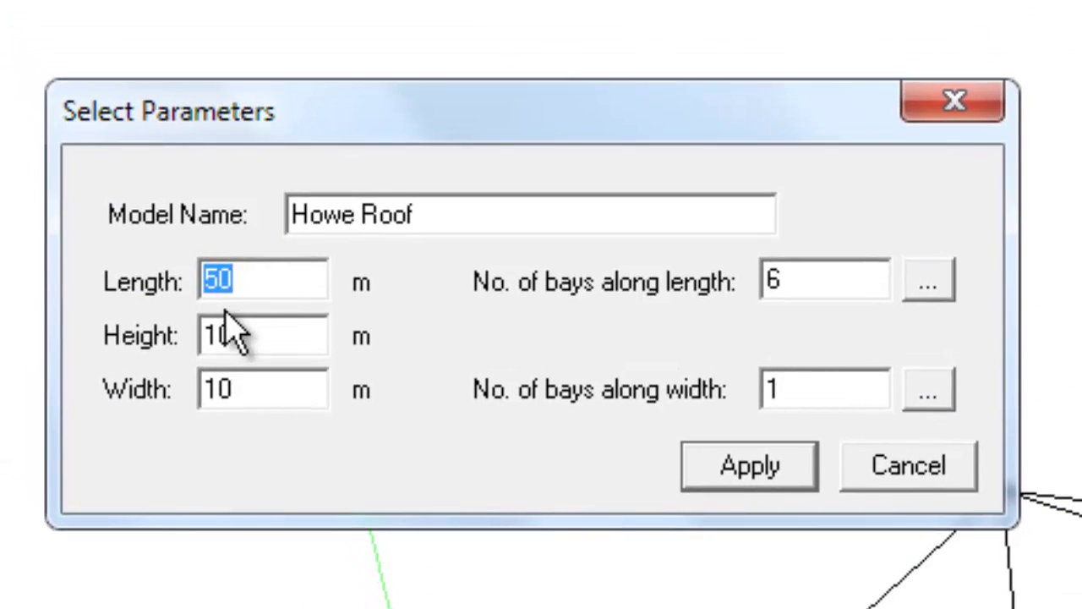
double_click(238, 339)
click(218, 406)
text(50)
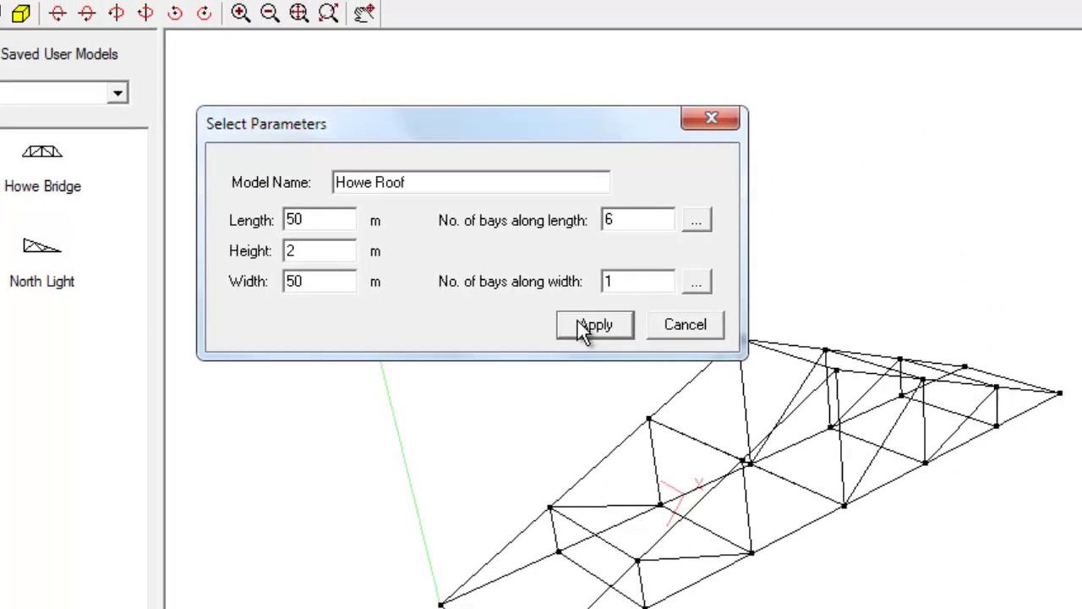
click(518, 264)
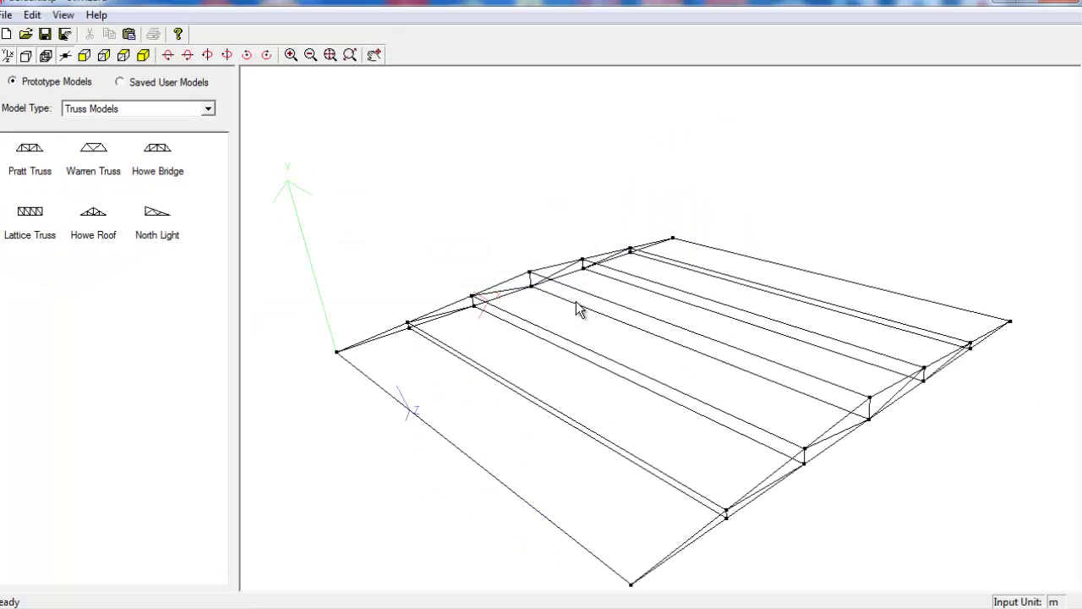
drag(580, 305, 575, 303)
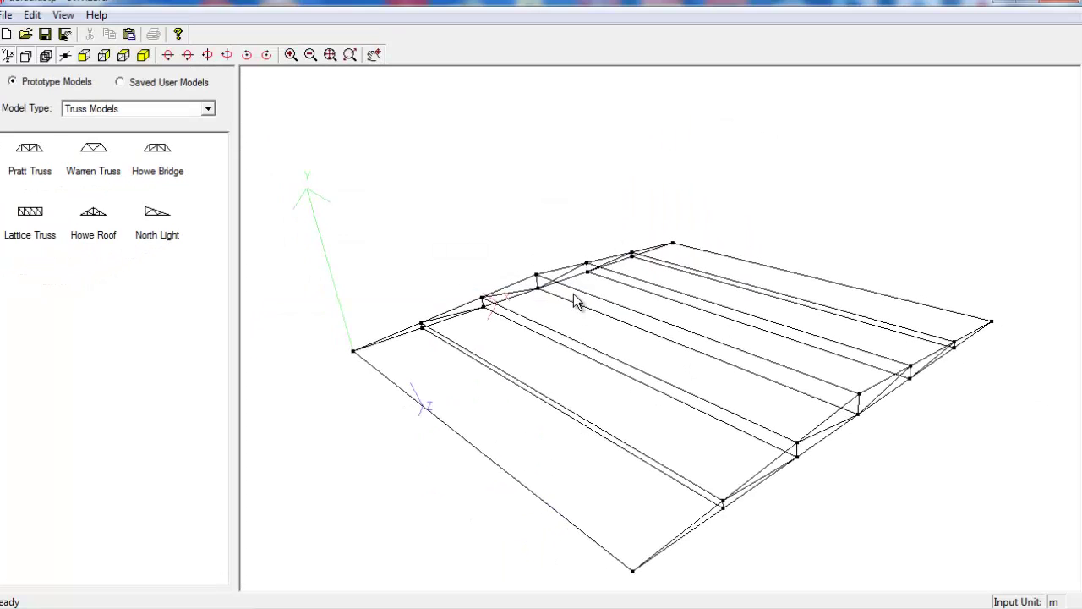
Regenerate the Howe Roof with 10 bays along its width.
right_click(500, 225)
click(541, 236)
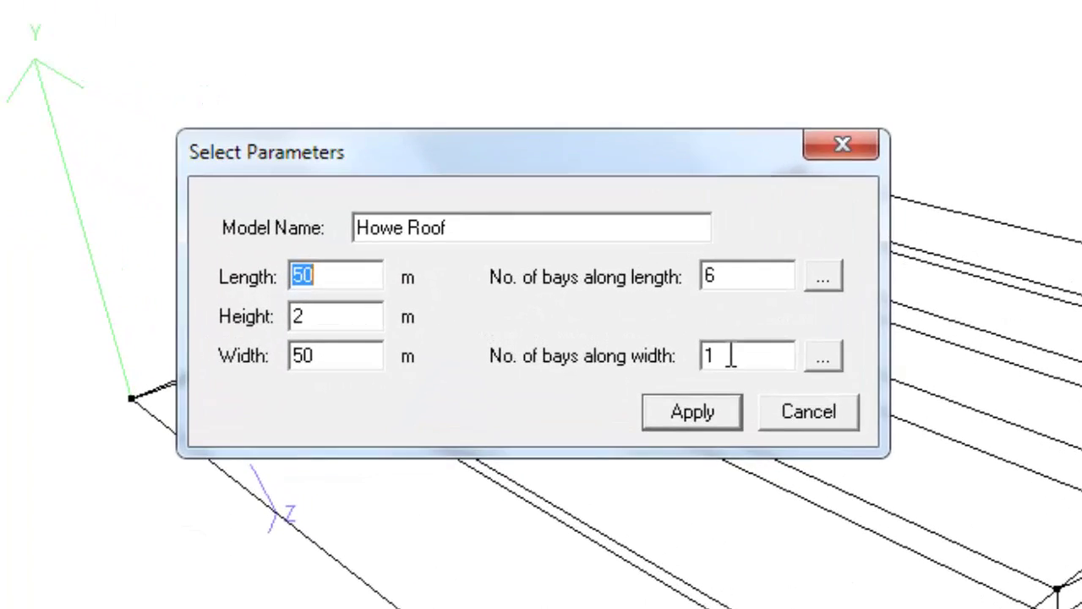
drag(639, 326, 612, 326)
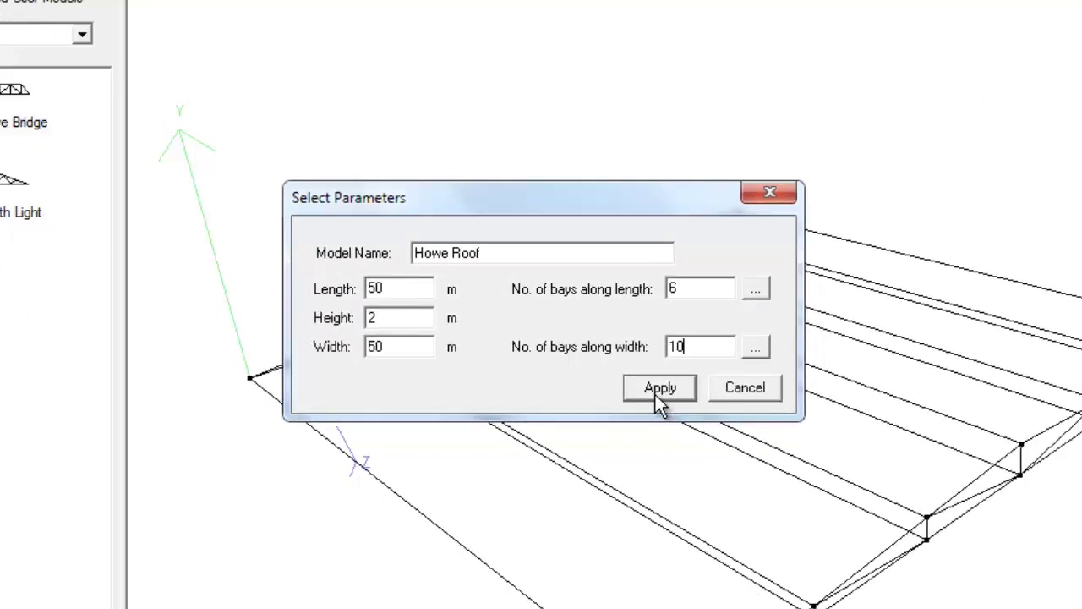
click(632, 379)
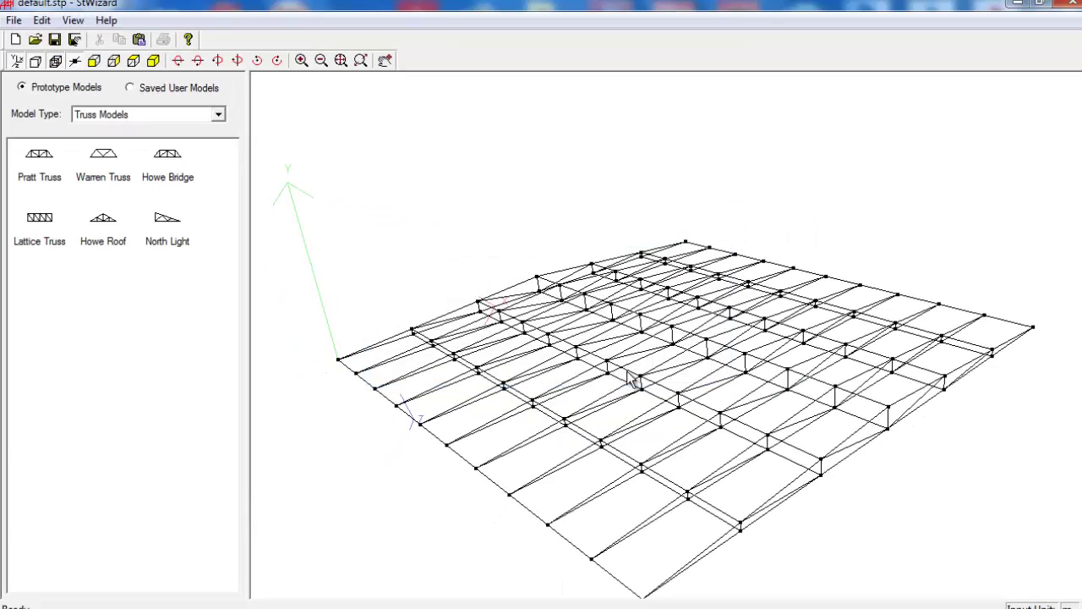
middle_drag(570, 433, 507, 408)
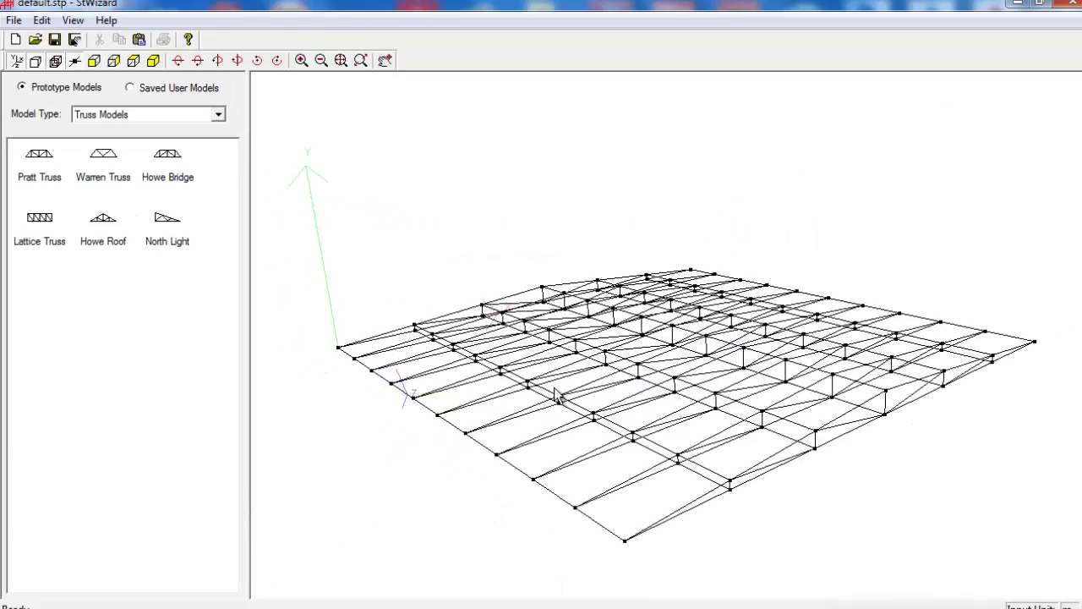
mouse_move(507, 408)
mouse_down()
mouse_move(609, 430)
mouse_move(797, 435)
mouse_move(648, 430)
mouse_move(524, 389)
mouse_up()
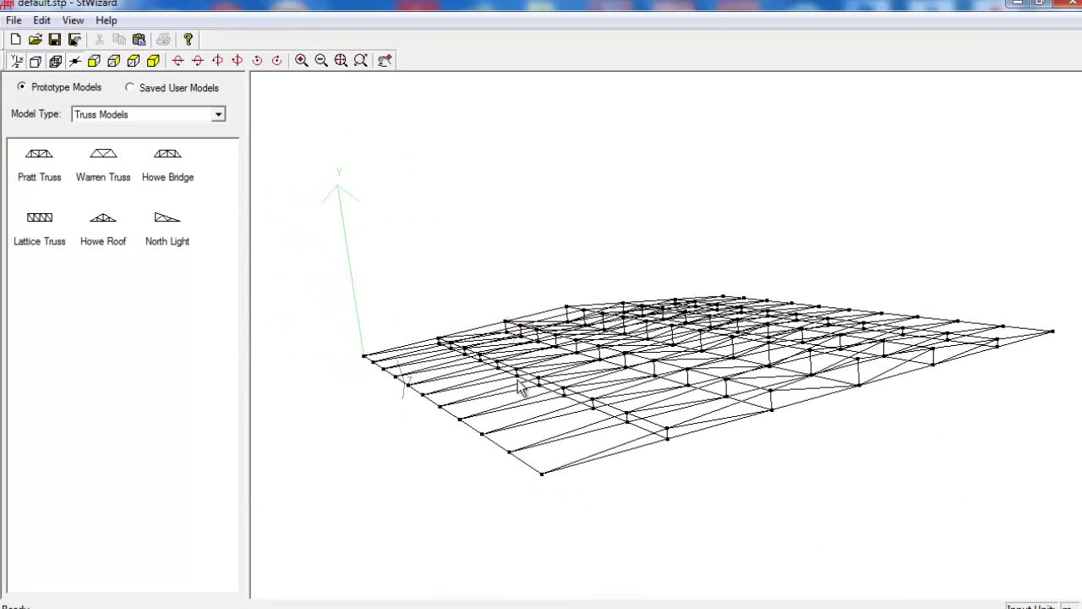
Edit the Howe Roof's height and regenerate it.
right_click(498, 292)
click(553, 305)
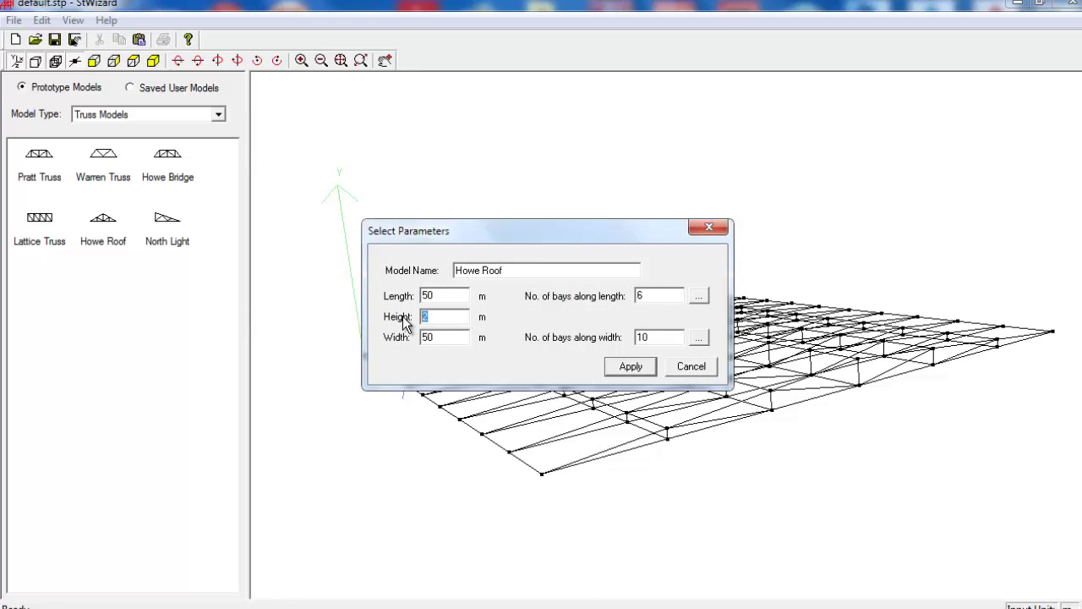
key(Return)
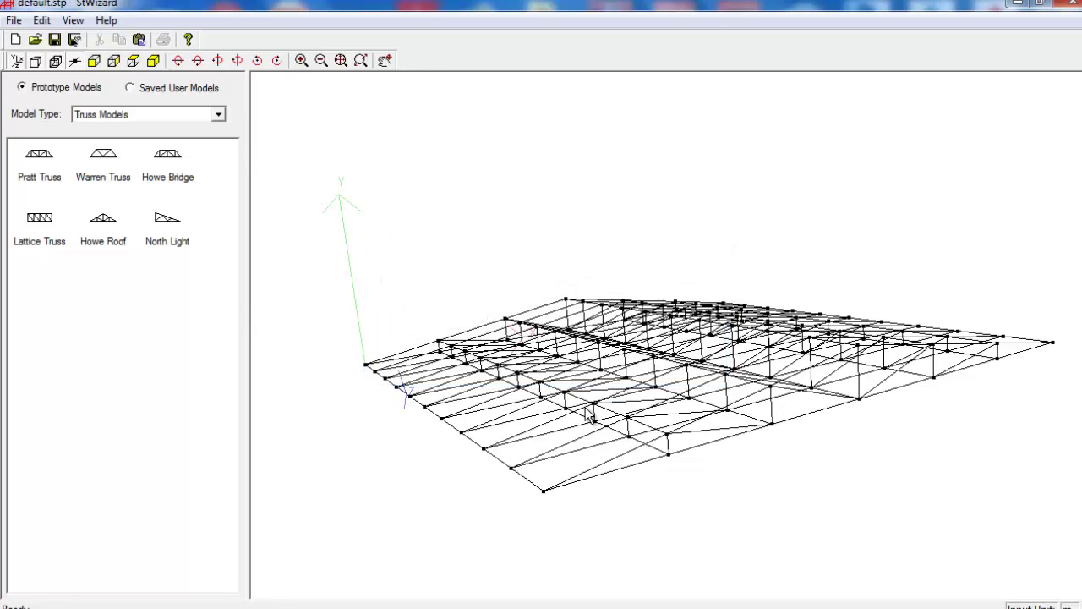
mouse_move(590, 417)
mouse_down()
mouse_move(672, 451)
mouse_move(800, 476)
mouse_move(954, 380)
mouse_move(896, 407)
mouse_move(936, 355)
mouse_move(753, 466)
mouse_move(626, 476)
mouse_move(772, 483)
mouse_move(729, 442)
mouse_move(854, 436)
mouse_move(689, 440)
mouse_move(639, 366)
mouse_move(466, 295)
mouse_move(475, 390)
mouse_move(512, 414)
mouse_up()
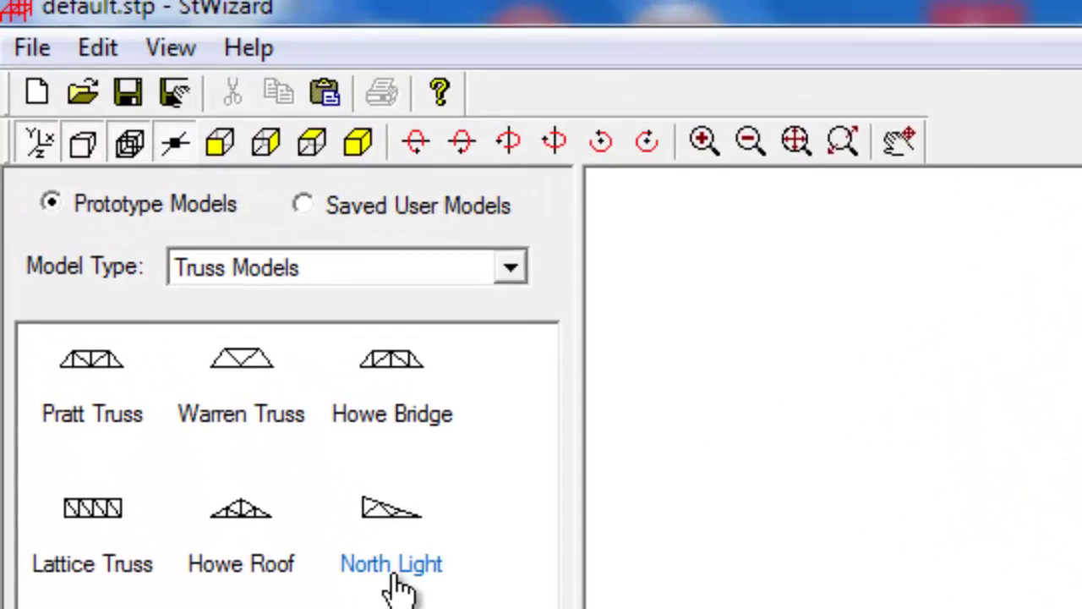
Generate a North Light truss from the prototype and inspect it.
click(167, 243)
double_click(392, 577)
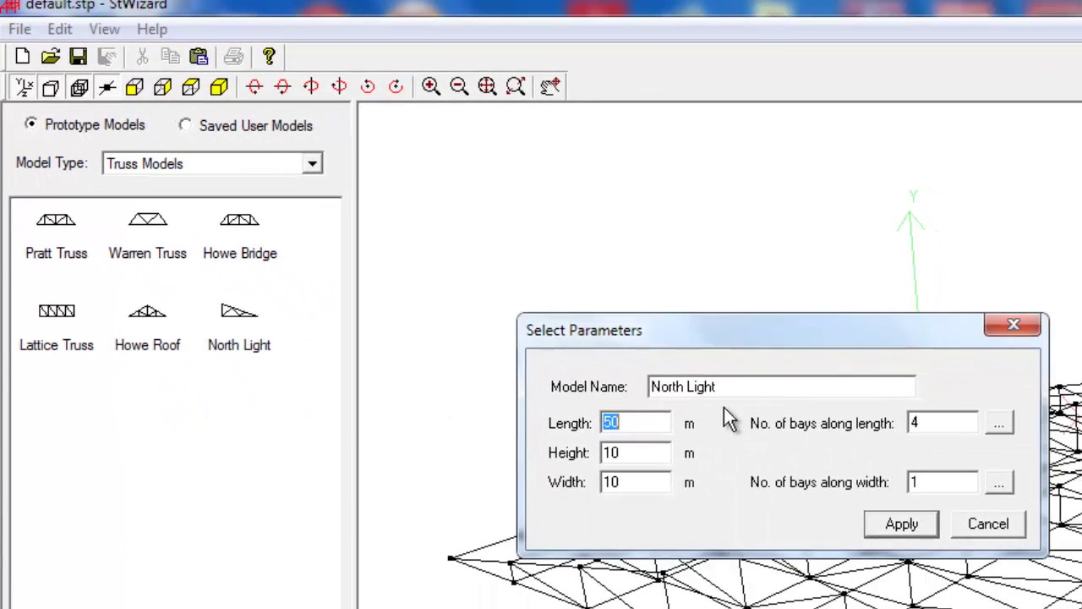
click(871, 526)
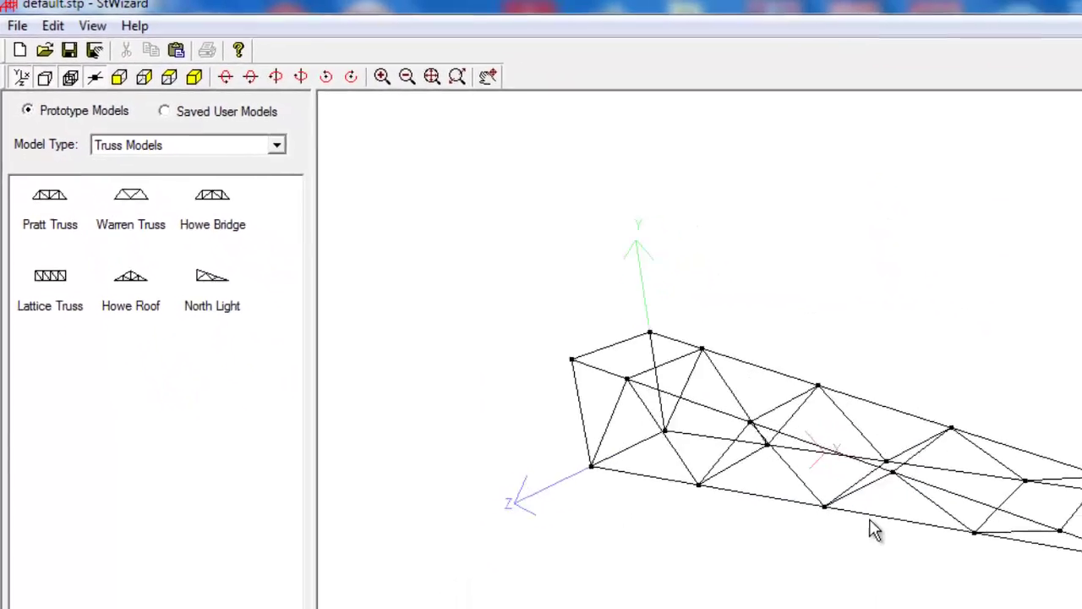
mouse_move(922, 404)
mouse_down()
mouse_move(657, 379)
mouse_move(867, 380)
mouse_move(689, 402)
mouse_move(432, 392)
mouse_up()
mouse_move(506, 389)
mouse_down()
mouse_move(814, 405)
mouse_move(550, 418)
mouse_move(672, 405)
mouse_move(648, 380)
mouse_move(590, 391)
mouse_move(584, 331)
mouse_move(572, 393)
mouse_up()
Set the North Light truss to 5 m high and 20 m wide.
right_click(566, 318)
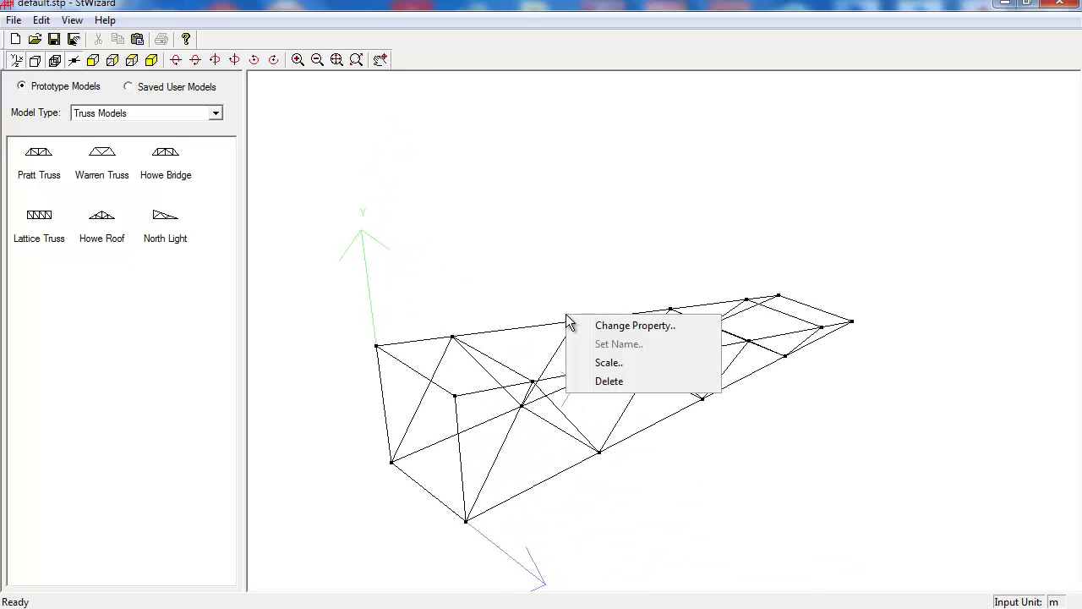
click(611, 328)
mouse_move(519, 241)
mouse_down()
mouse_move(580, 236)
mouse_move(746, 192)
mouse_up()
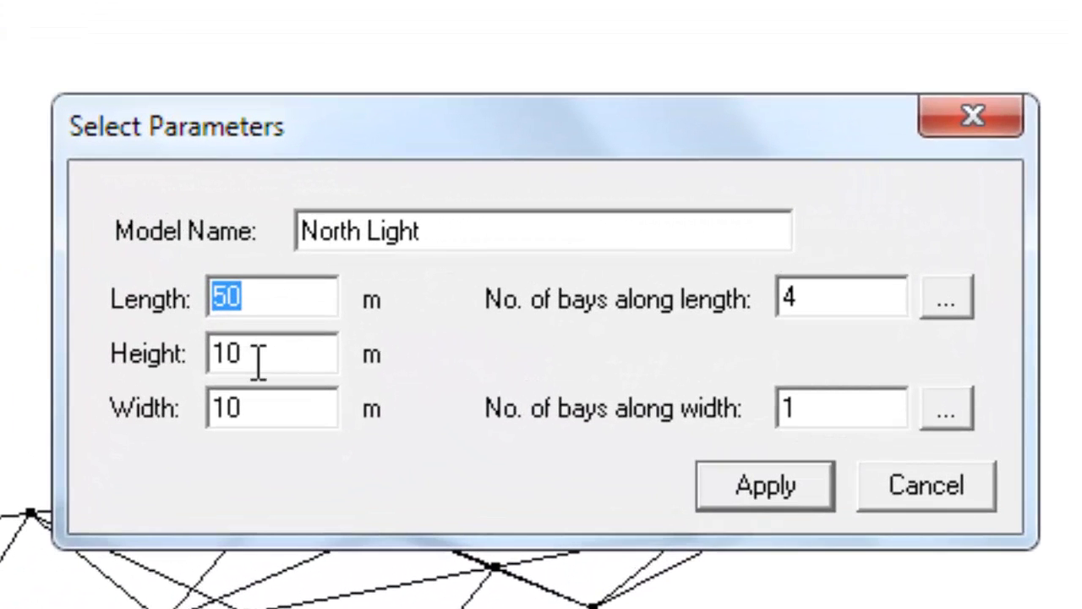
drag(621, 273, 600, 271)
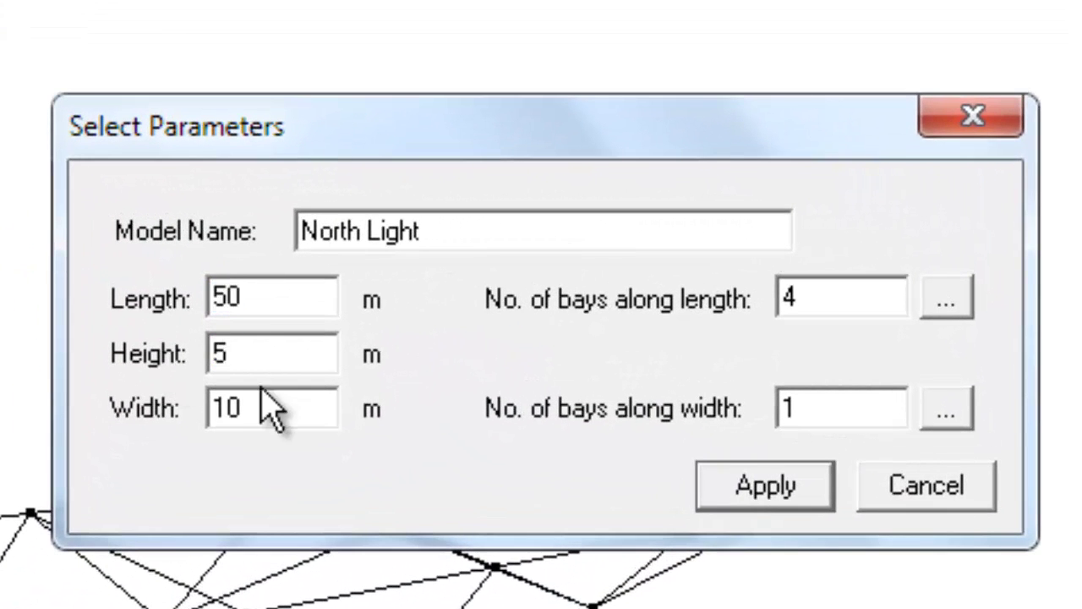
click(290, 396)
double_click(224, 410)
text(20)
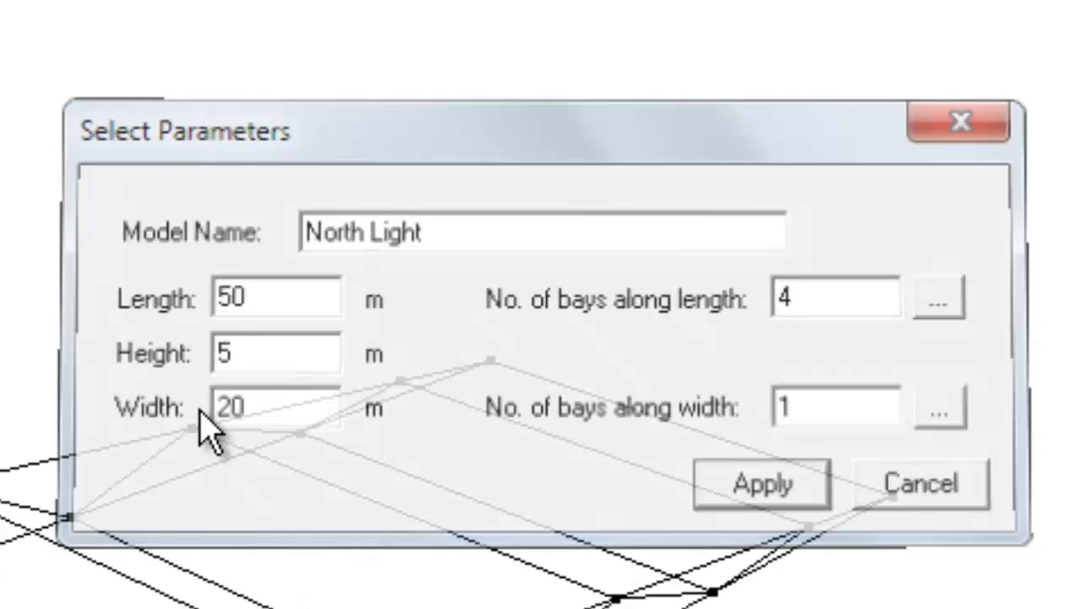
key(Return)
Increase the truss's bays along width to 3 and regenerate it.
right_click(593, 263)
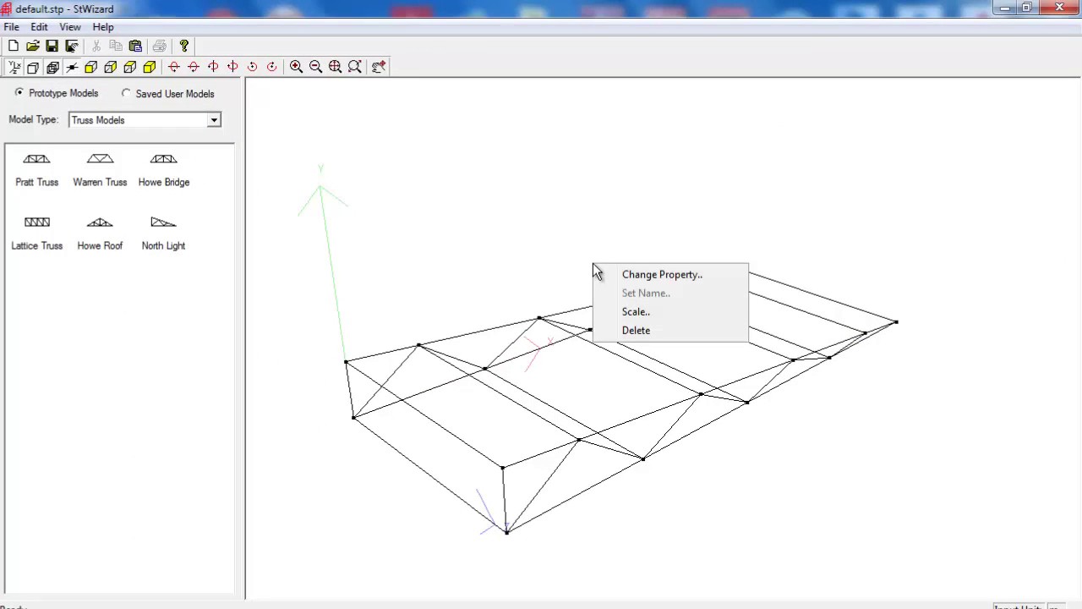
click(643, 274)
drag(581, 246, 822, 164)
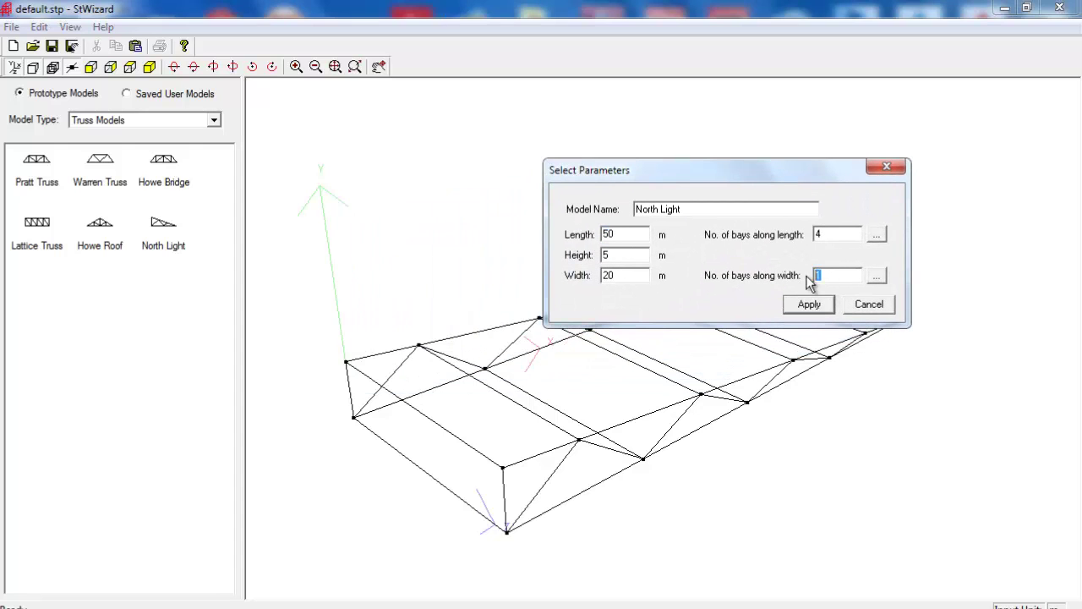
click(805, 304)
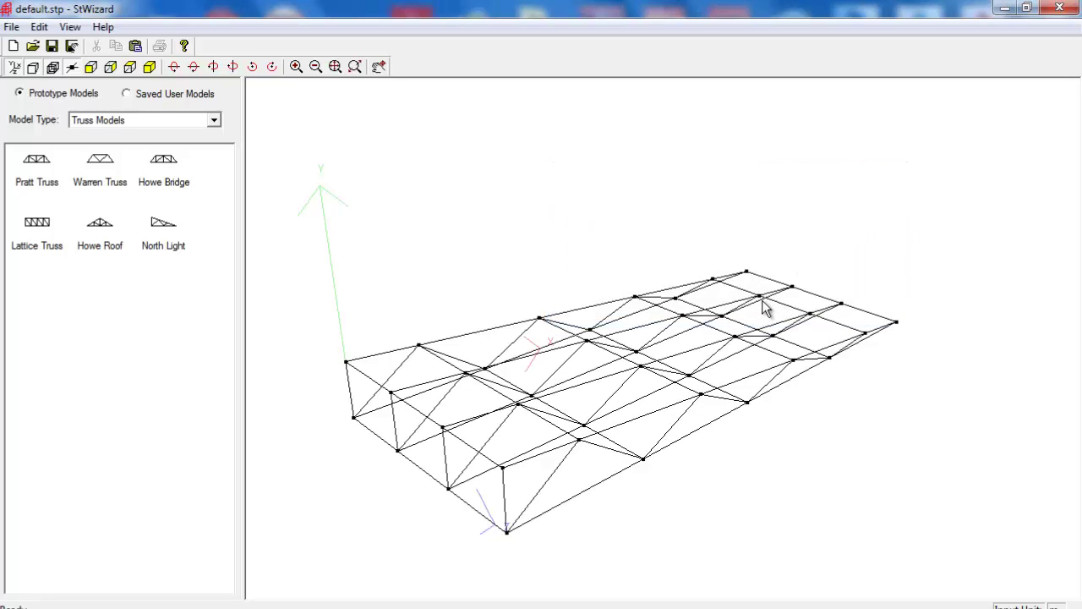
mouse_move(526, 365)
mouse_down()
mouse_move(701, 350)
mouse_move(688, 309)
mouse_move(560, 282)
mouse_move(610, 420)
mouse_move(604, 447)
mouse_move(549, 430)
mouse_move(756, 394)
mouse_move(597, 446)
mouse_move(457, 392)
mouse_up()
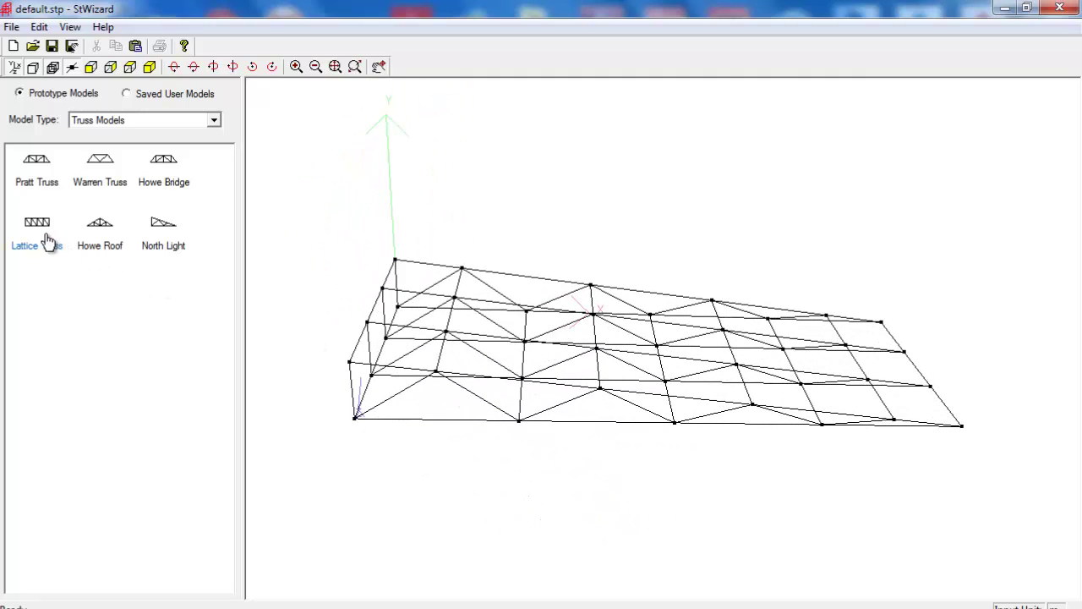
click(102, 234)
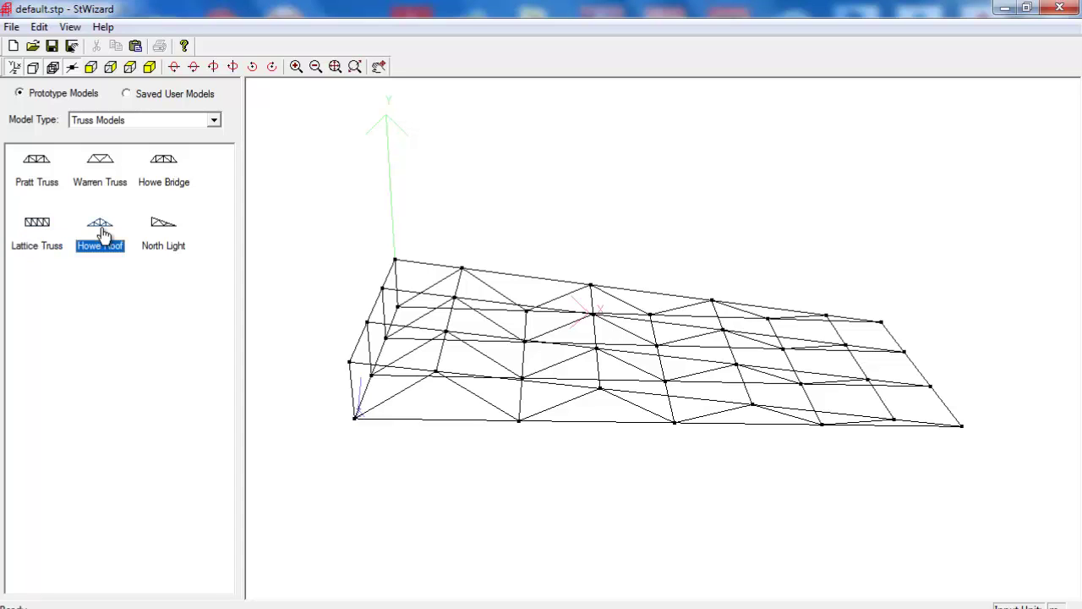
Switch to Frame Models and generate a Bay Frame with default dimensions.
click(213, 120)
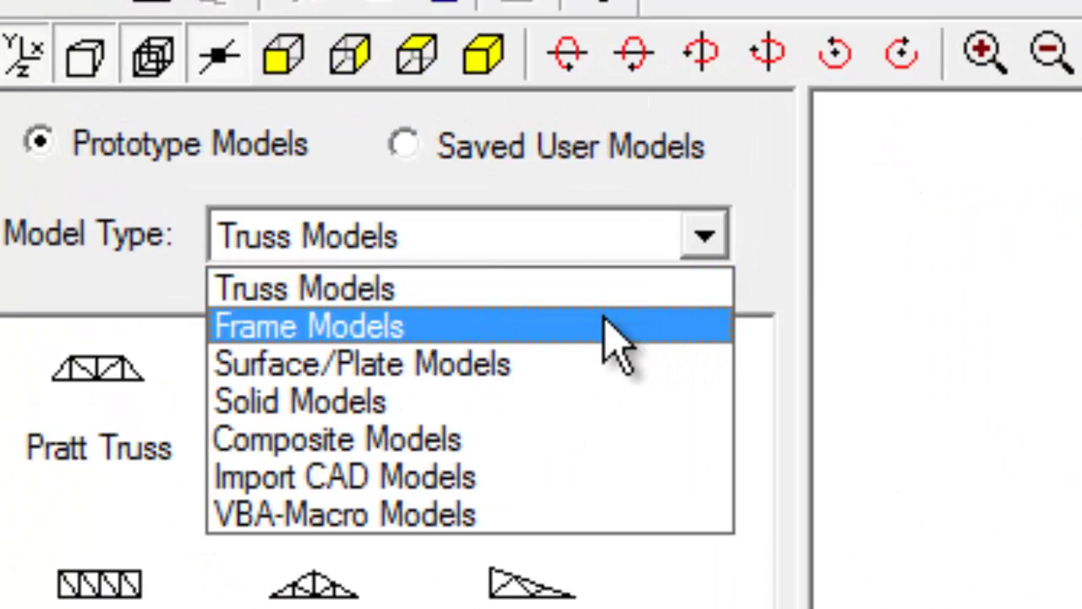
click(603, 316)
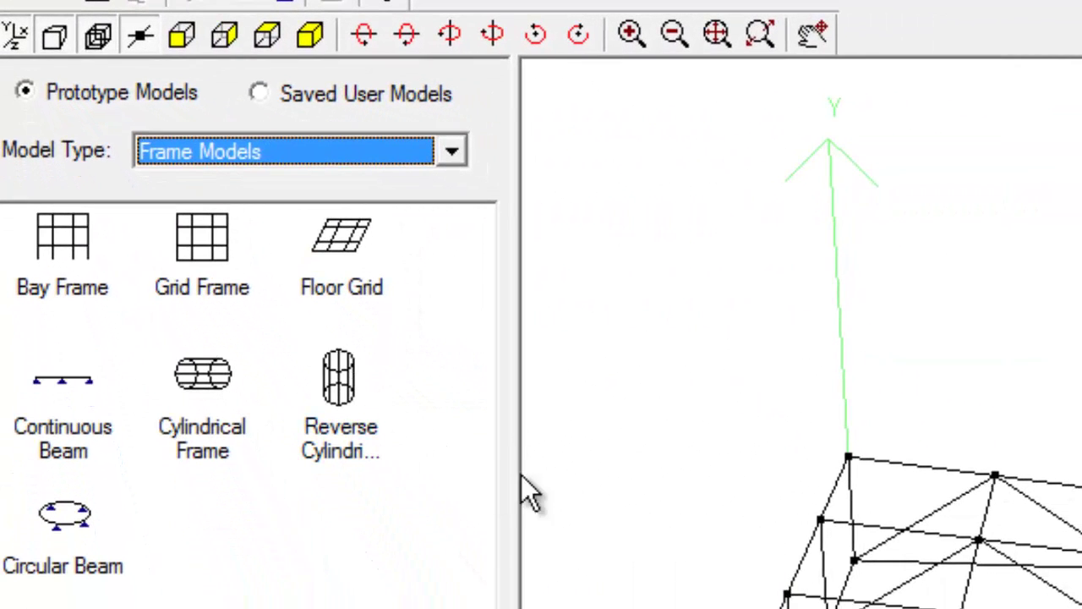
click(92, 301)
double_click(91, 300)
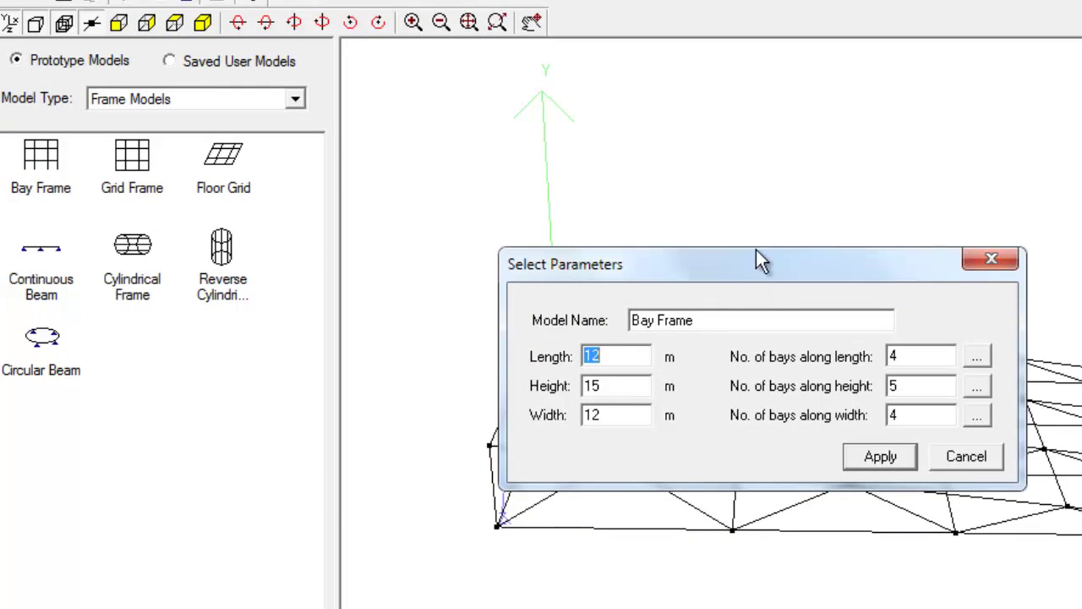
drag(758, 261, 746, 196)
click(880, 371)
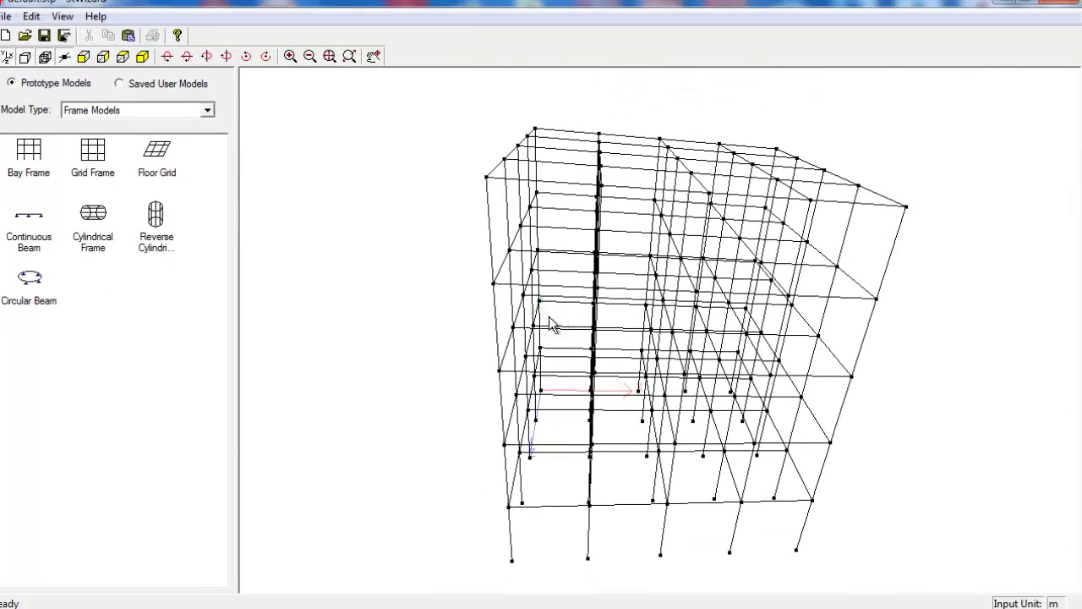
mouse_move(551, 326)
mouse_down()
mouse_move(633, 327)
mouse_move(471, 296)
mouse_move(479, 321)
mouse_up()
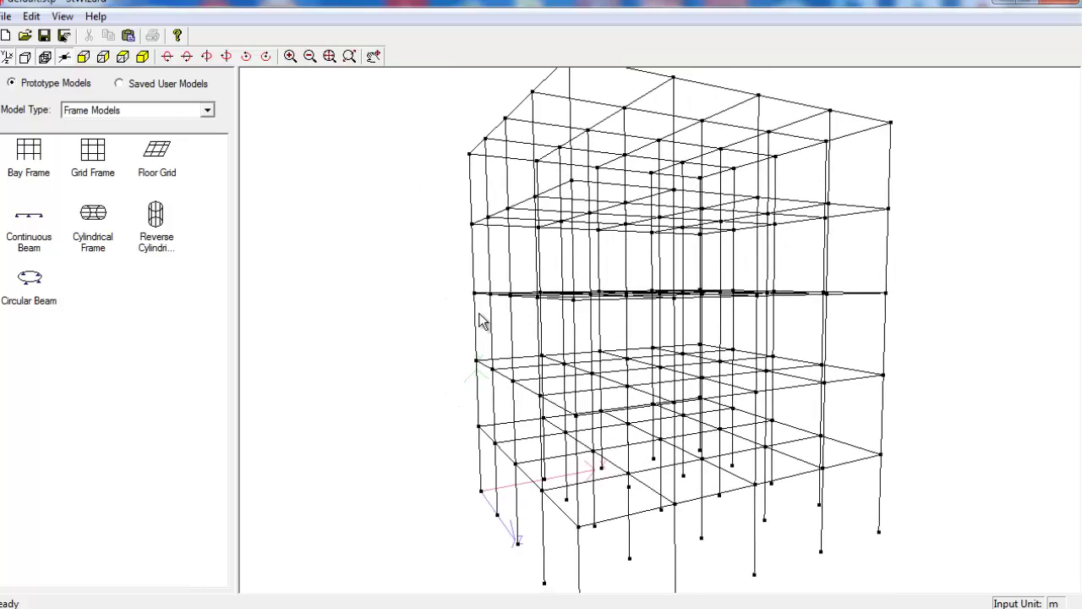
Shorten the Bay Frame's length to 10 m and regenerate it.
right_click(478, 314)
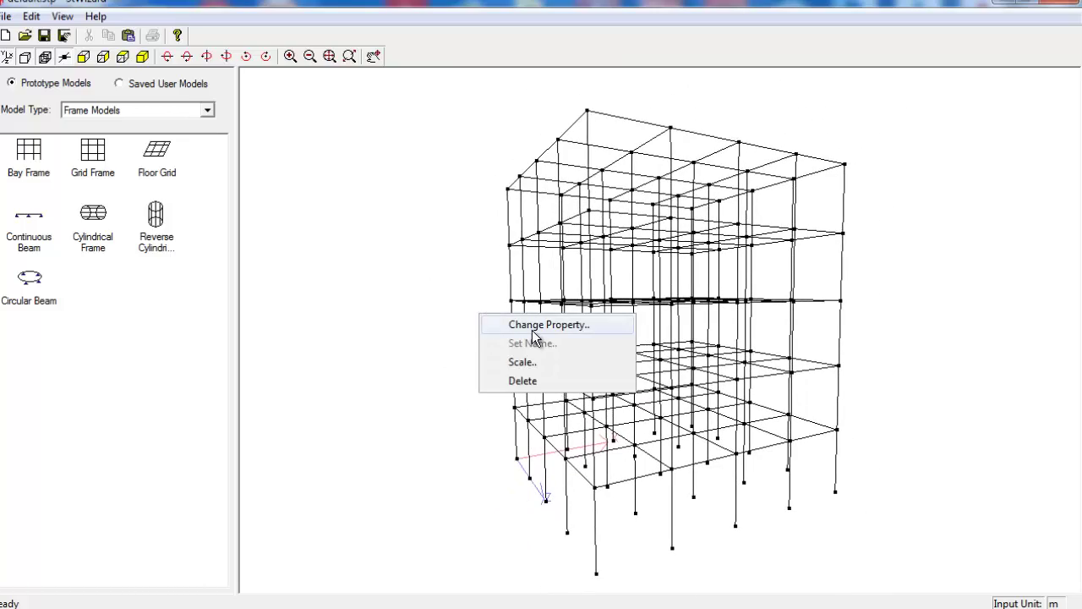
click(532, 327)
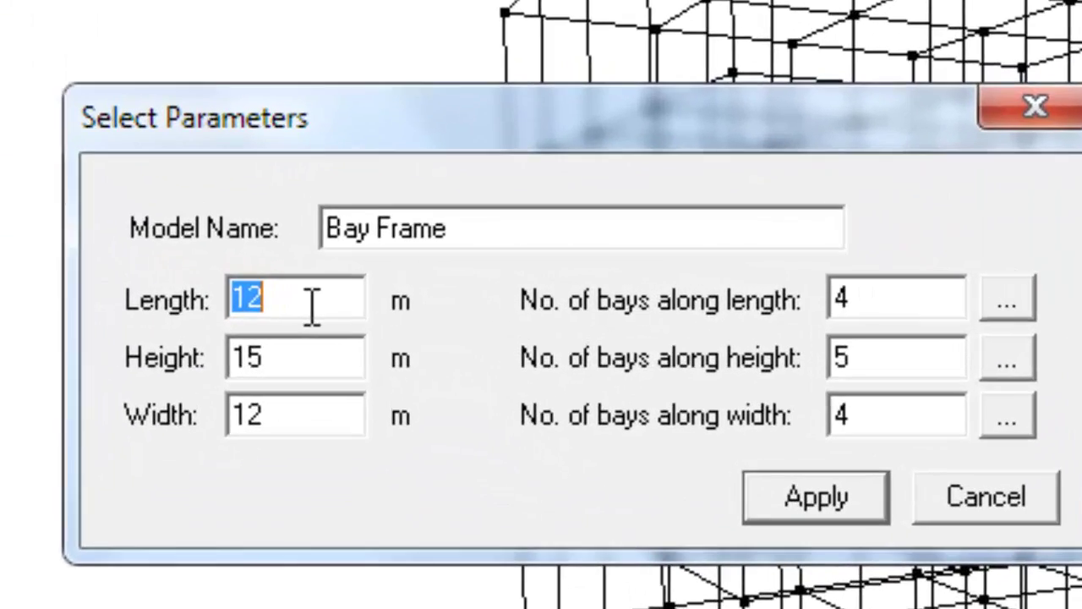
double_click(234, 300)
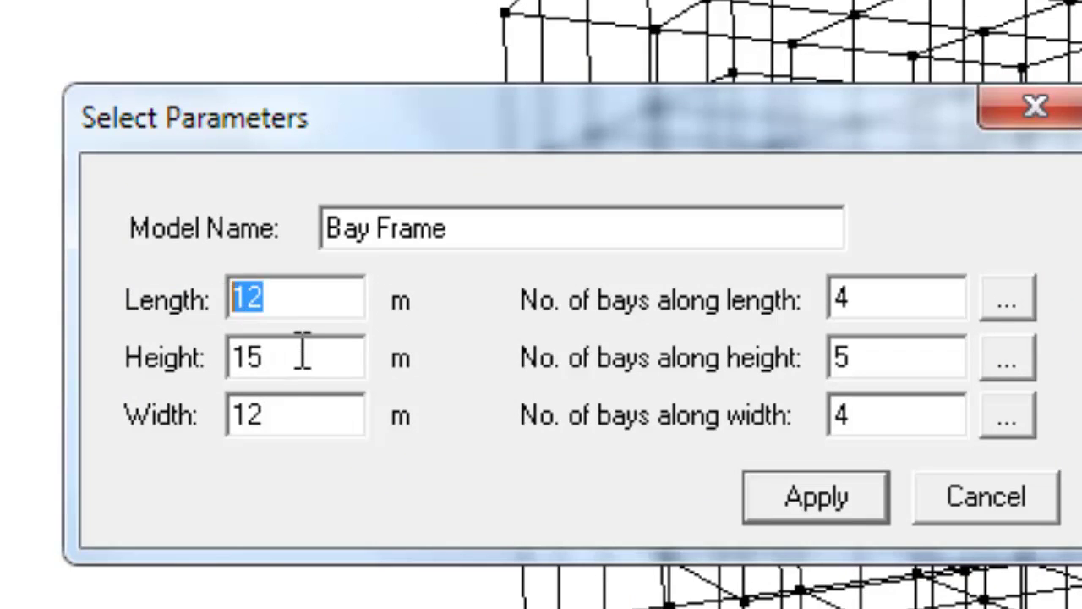
key(Tab)
key(Tab)
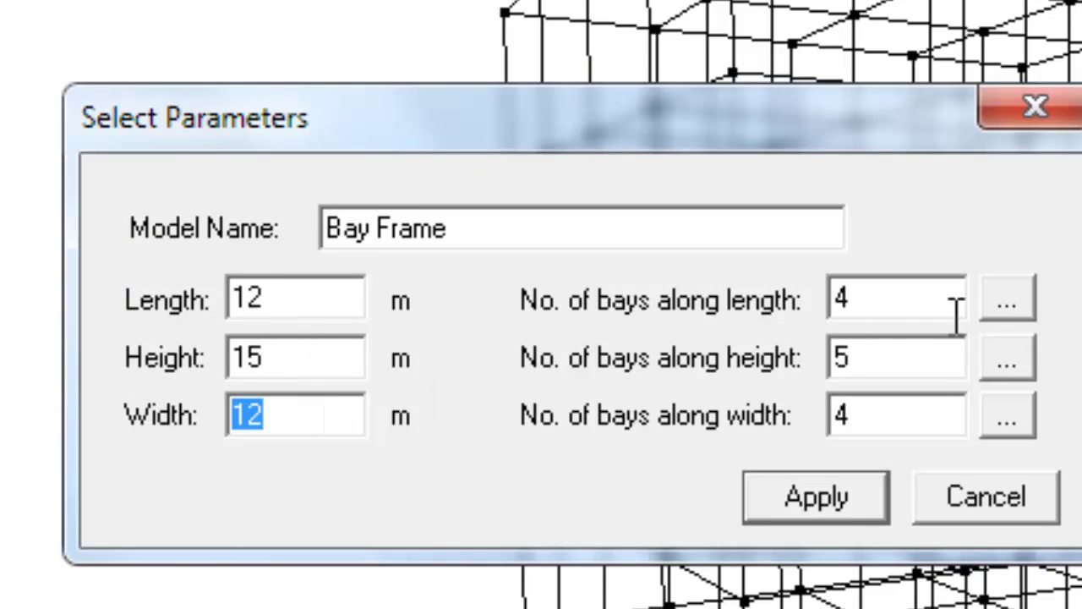
key(Tab)
key(Tab)
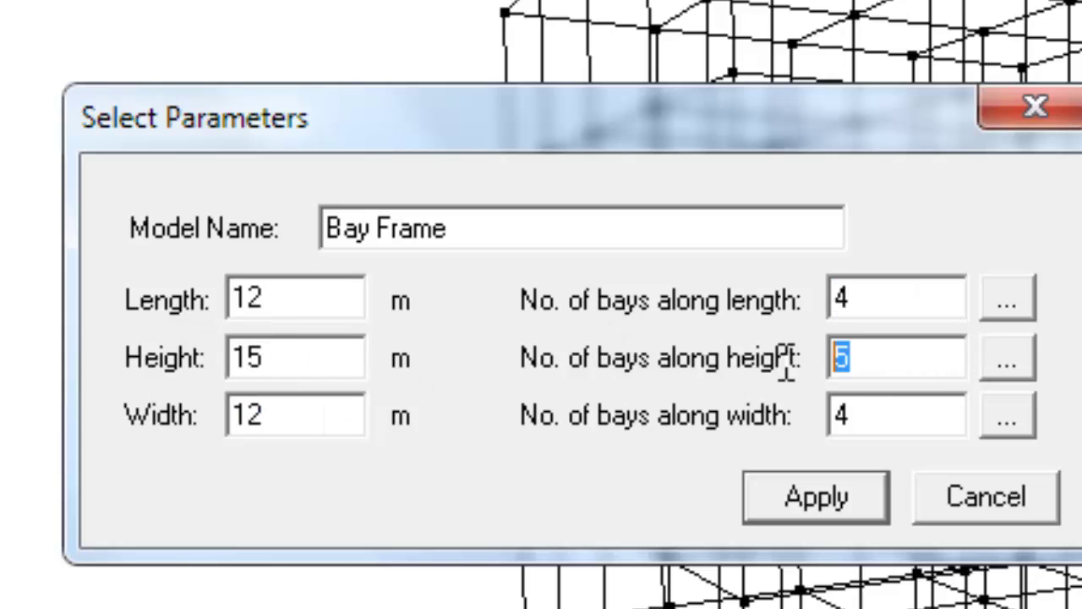
key(Tab)
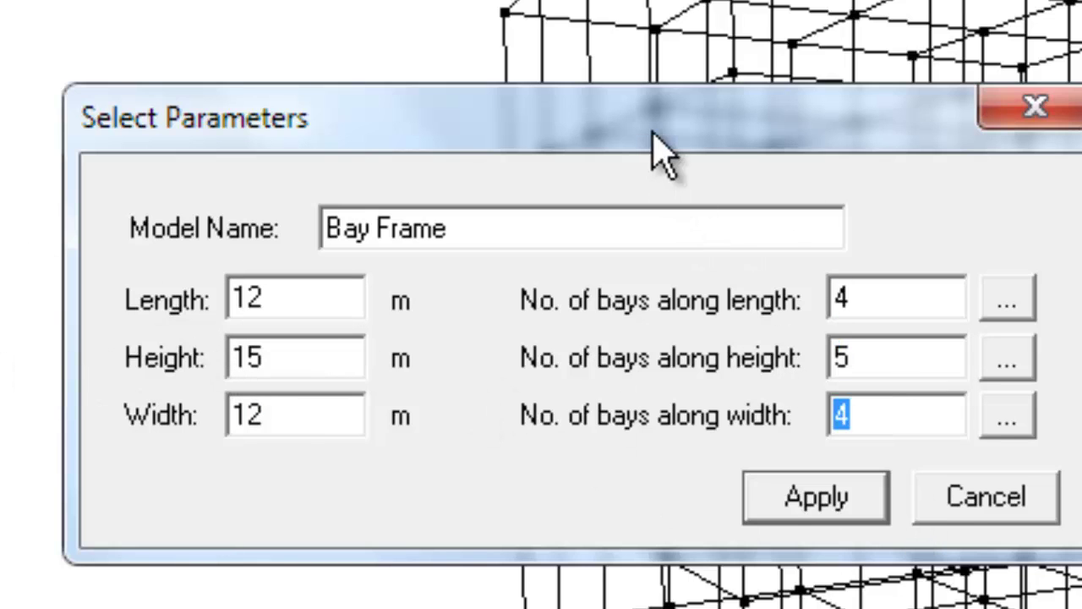
drag(652, 145, 689, 287)
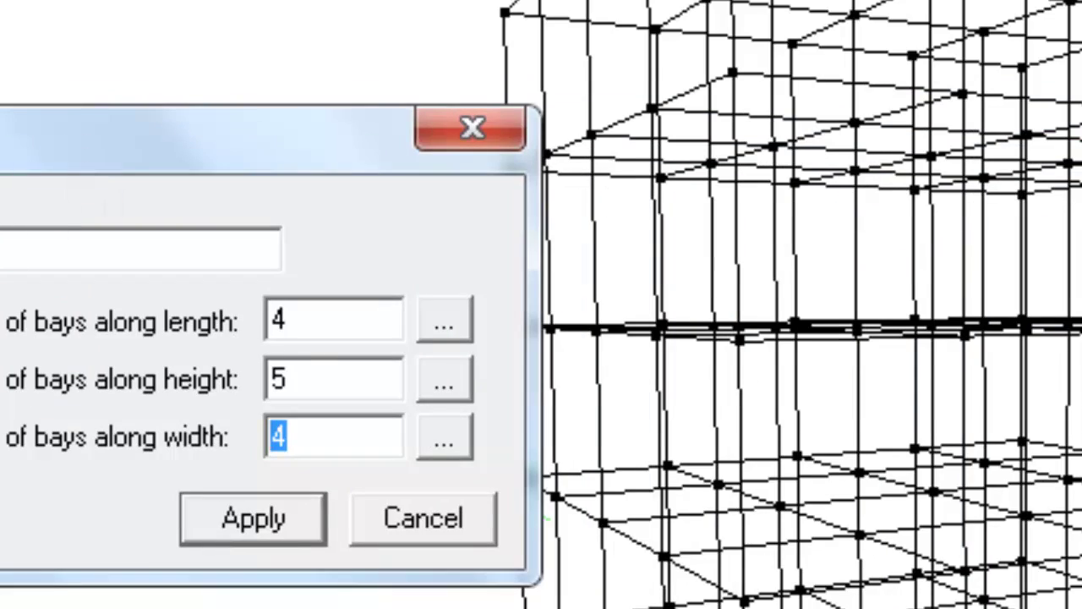
click(59, 239)
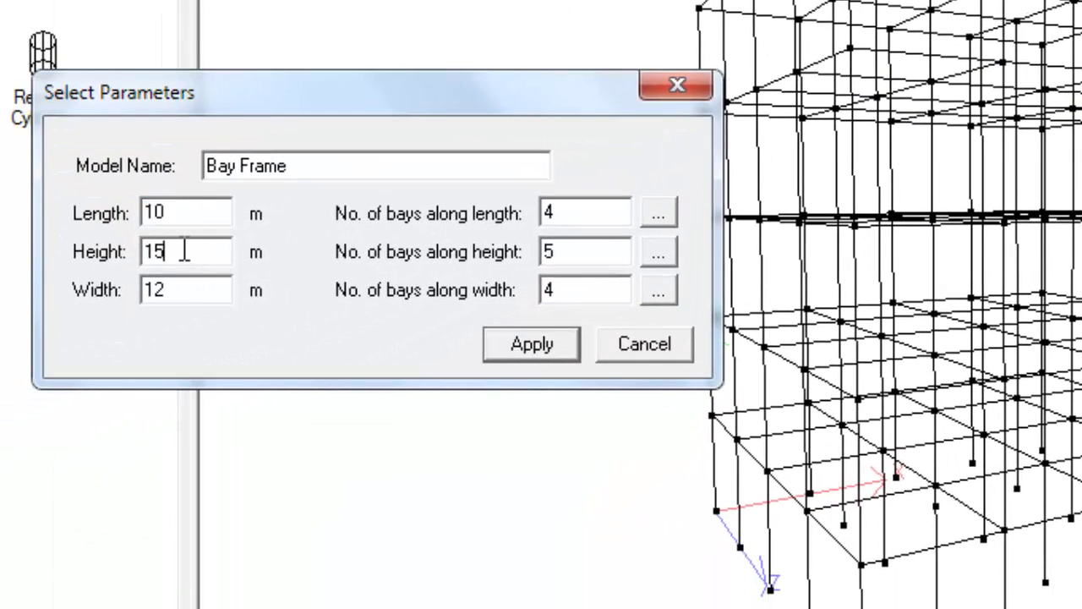
click(518, 345)
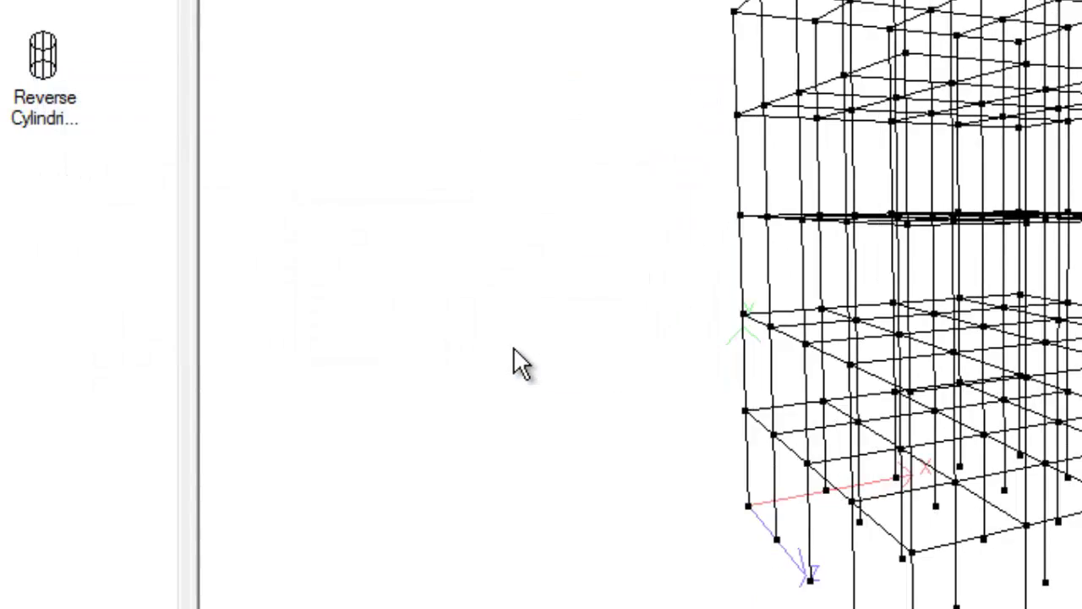
mouse_move(664, 321)
middle_down()
mouse_move(846, 407)
mouse_move(1020, 363)
middle_up()
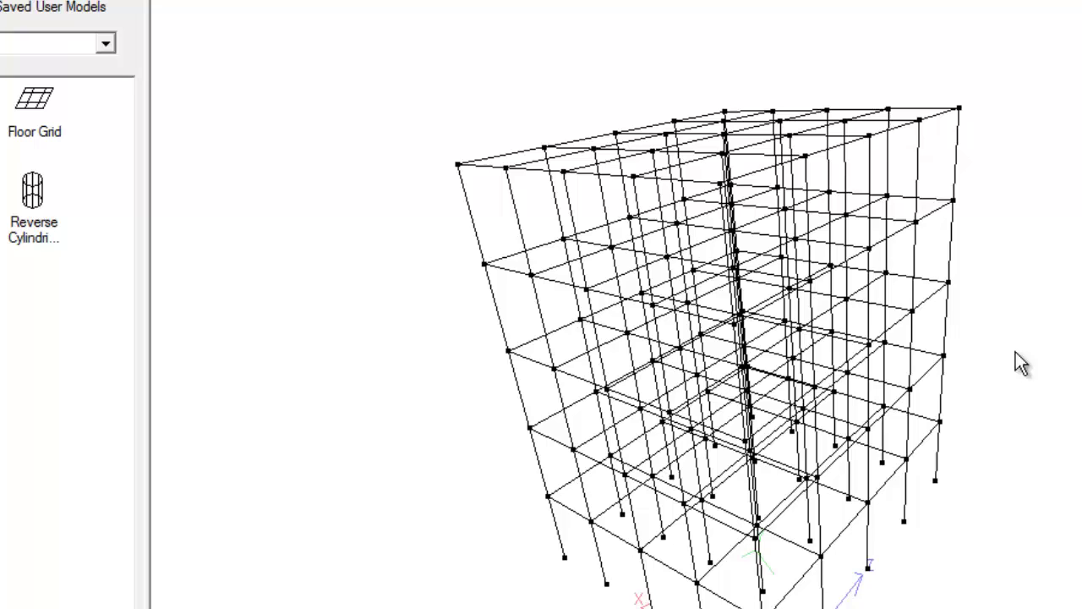
Reduce the Bay Frame to 3 bays along its height.
right_click(702, 338)
click(776, 347)
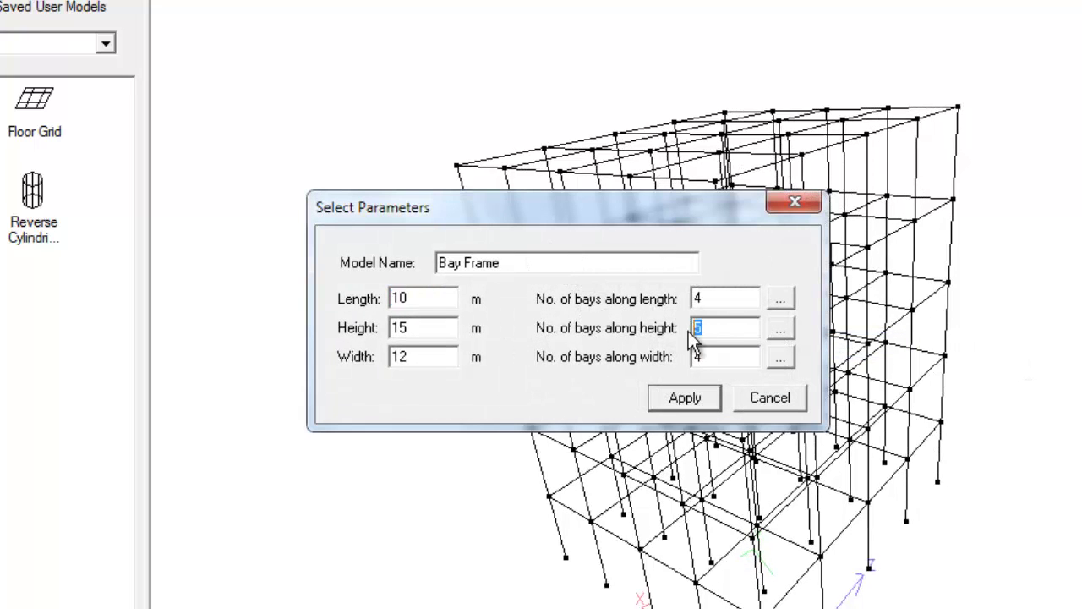
click(686, 399)
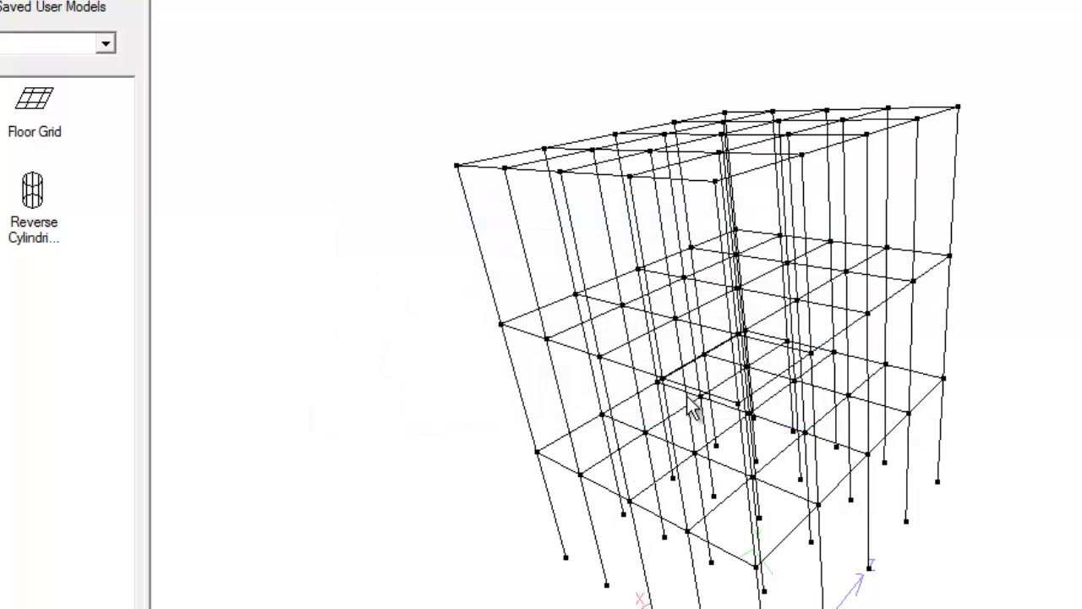
mouse_move(617, 405)
middle_down()
mouse_move(609, 295)
mouse_move(591, 265)
mouse_move(572, 278)
mouse_move(558, 317)
mouse_move(833, 456)
mouse_move(664, 475)
mouse_move(549, 384)
middle_up()
Give the Bay Frame custom length bays of 2, 3, 2.5 and 2.5 m and regenerate it.
right_click(525, 349)
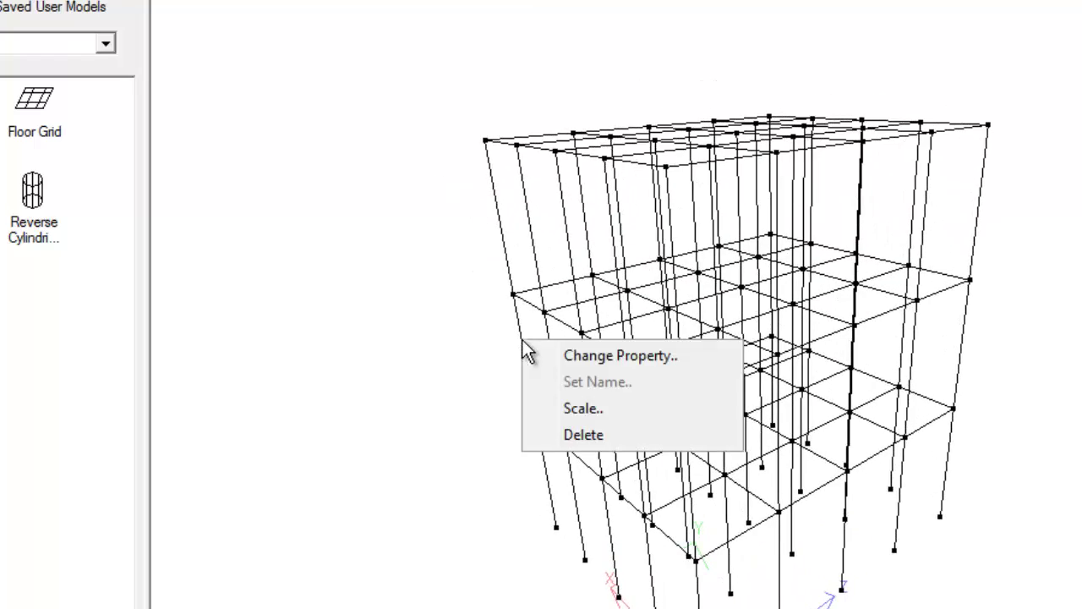
click(609, 358)
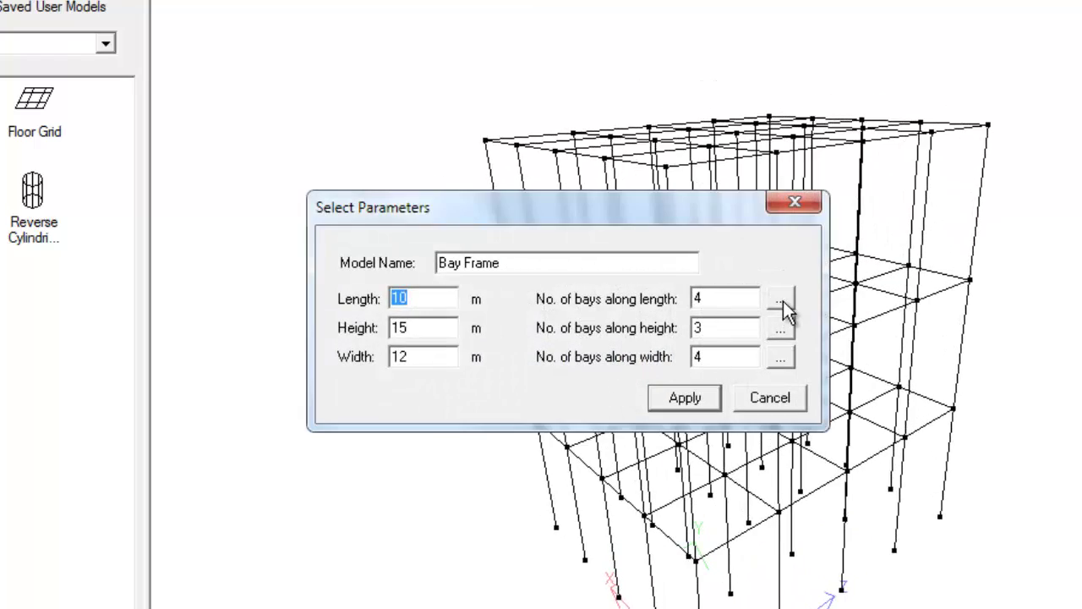
click(780, 301)
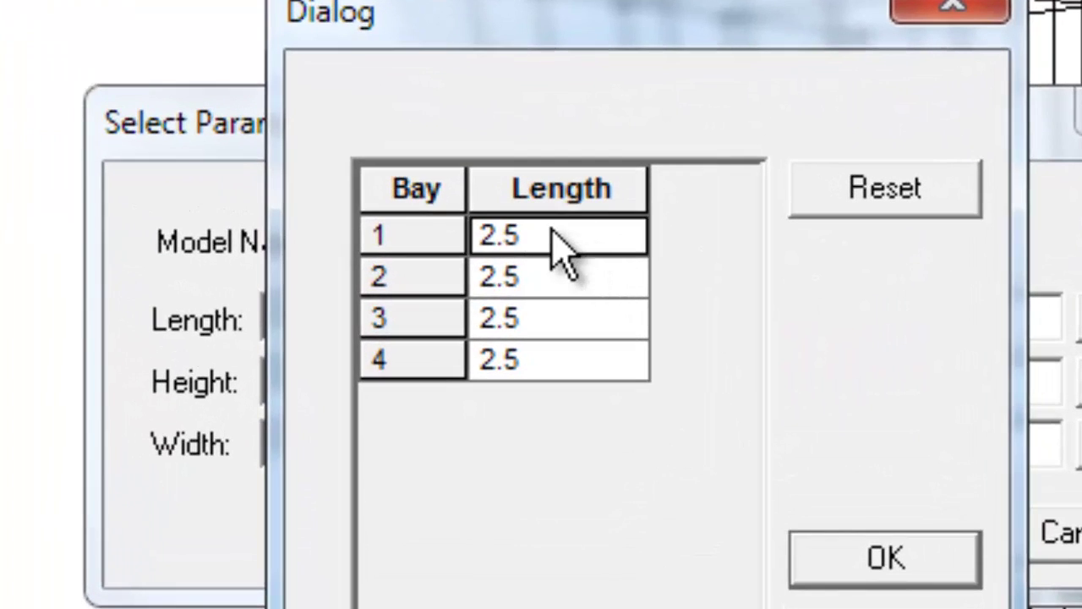
click(499, 233)
text(20)
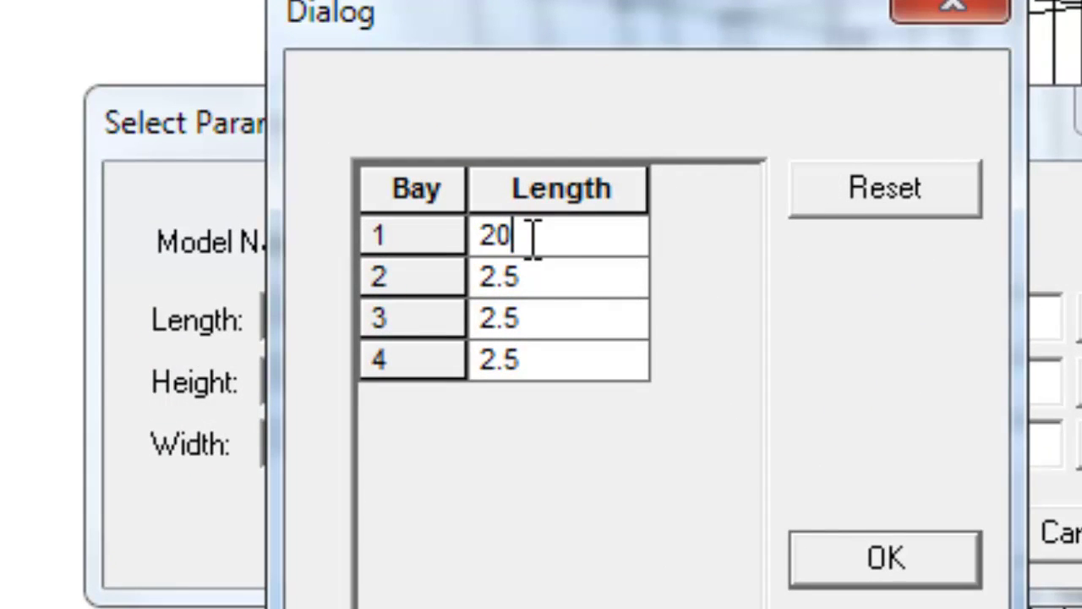
click(535, 278)
text(3)
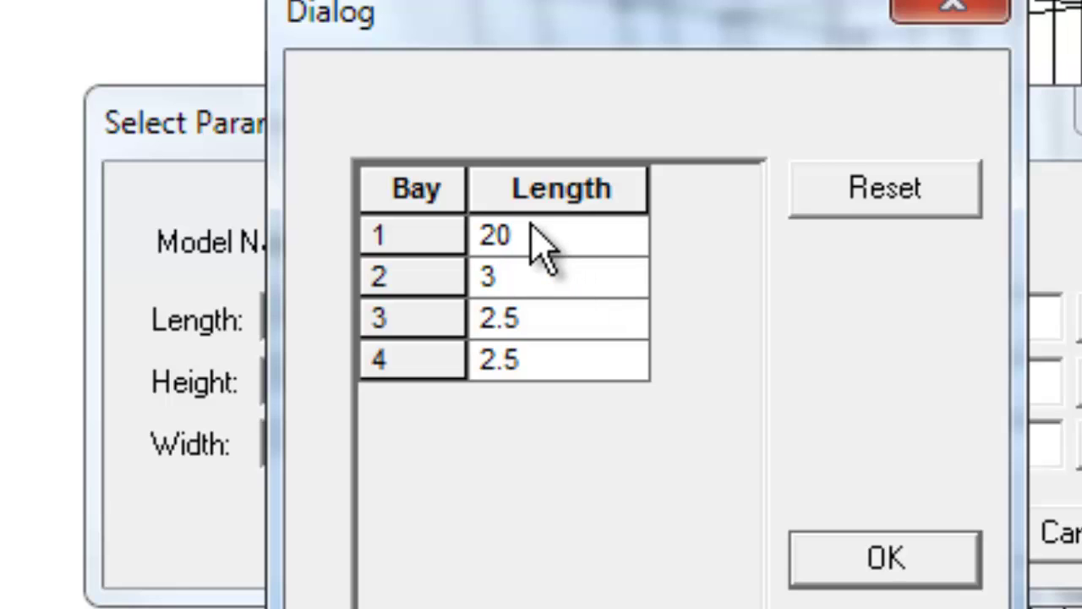
click(536, 236)
click(871, 565)
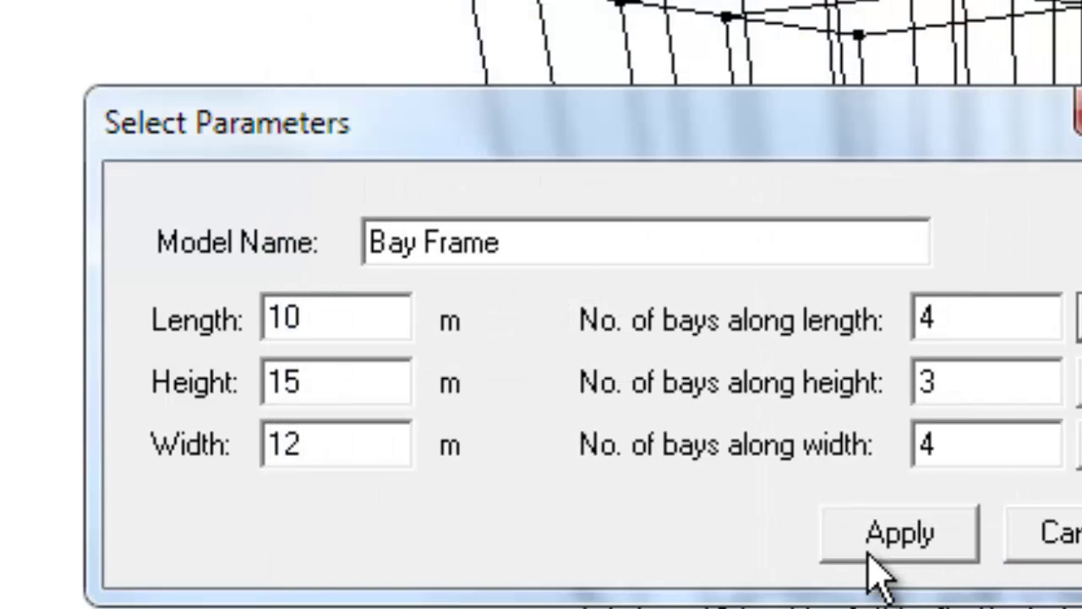
click(931, 536)
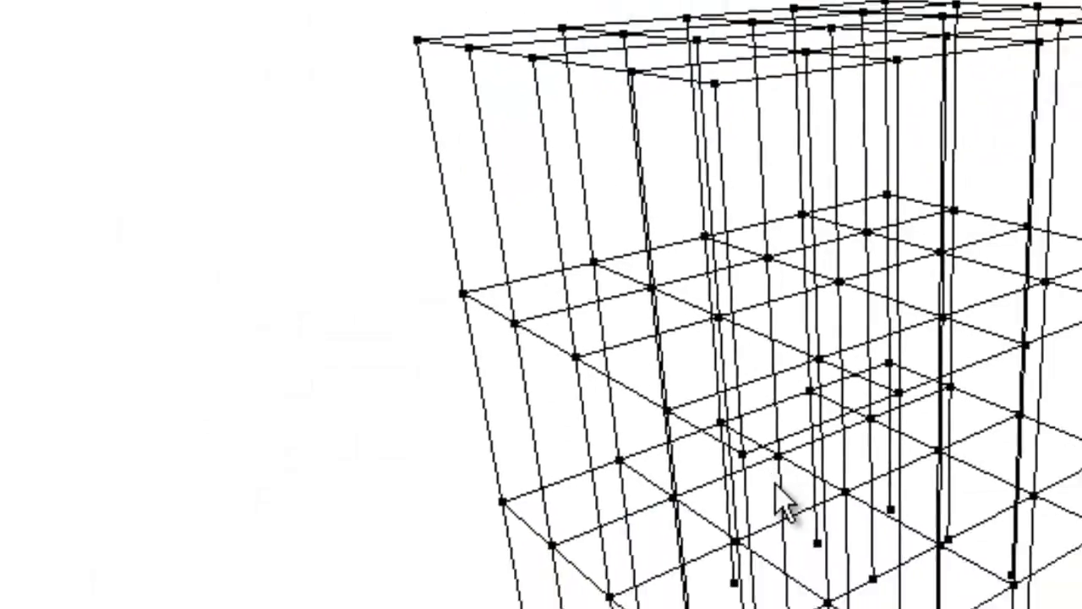
mouse_move(786, 508)
shift+middle_down()
mouse_move(662, 528)
mouse_move(785, 453)
mouse_move(575, 536)
shift+middle_up()
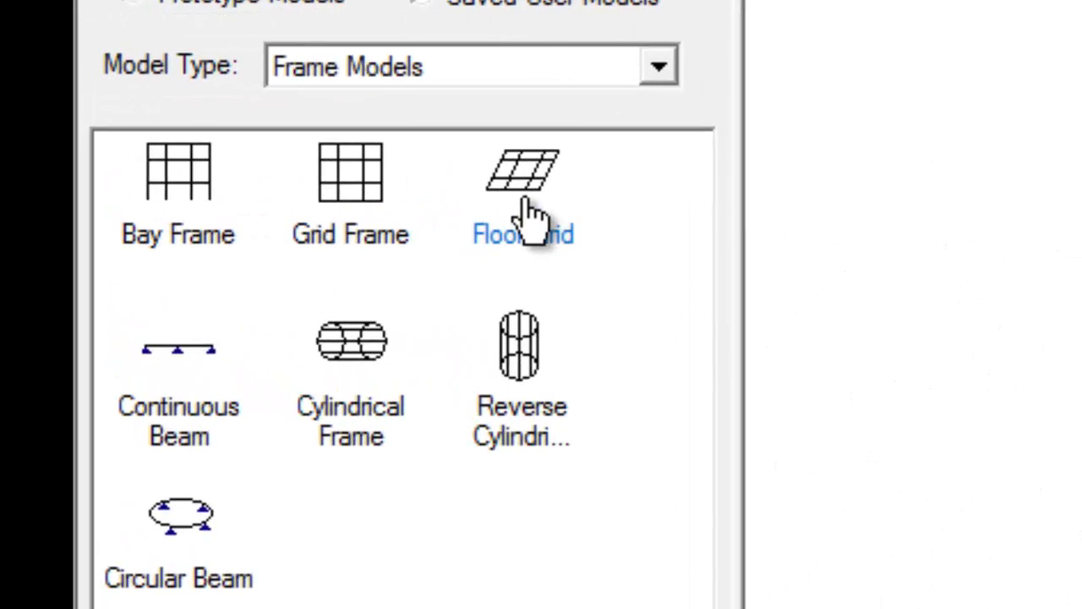
Generate a Floor Grid model from the prototype.
double_click(531, 218)
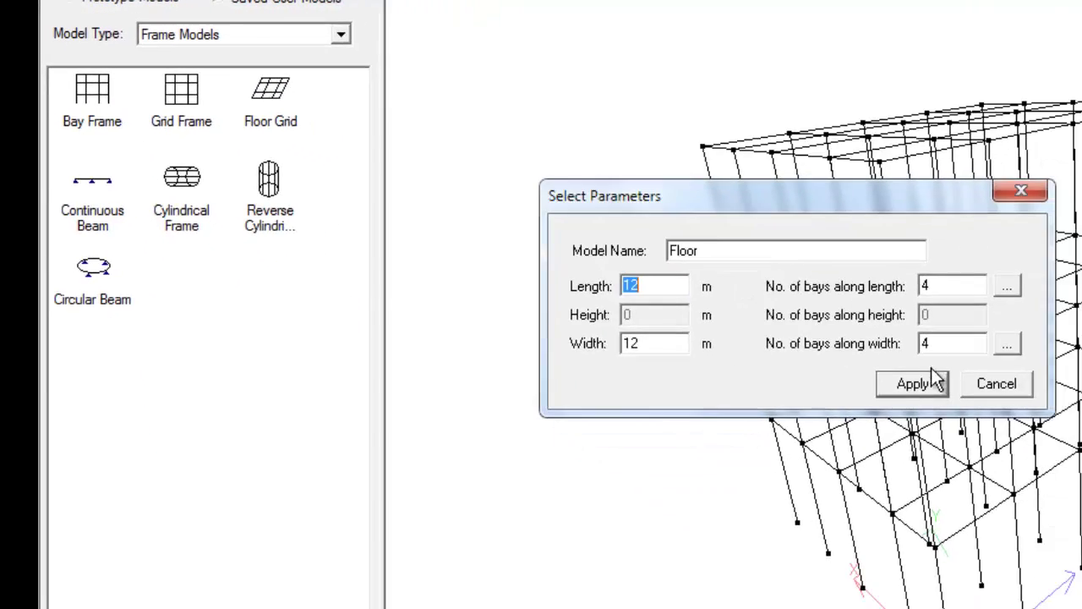
click(913, 384)
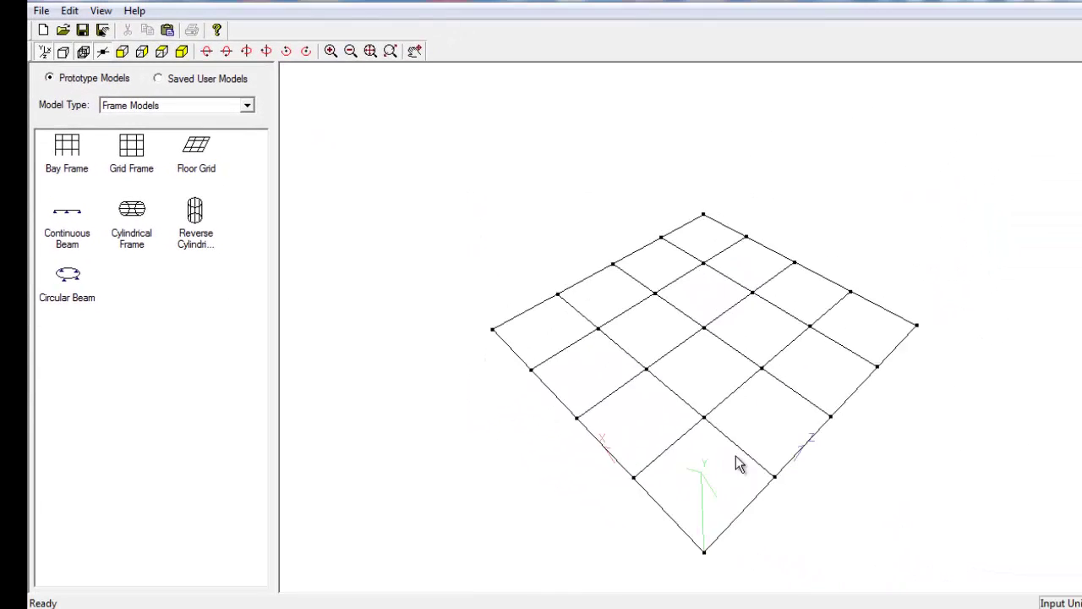
mouse_move(736, 456)
shift+middle_down()
mouse_move(580, 411)
mouse_move(599, 394)
mouse_move(685, 442)
mouse_move(702, 479)
mouse_move(692, 481)
mouse_move(518, 349)
shift+middle_up()
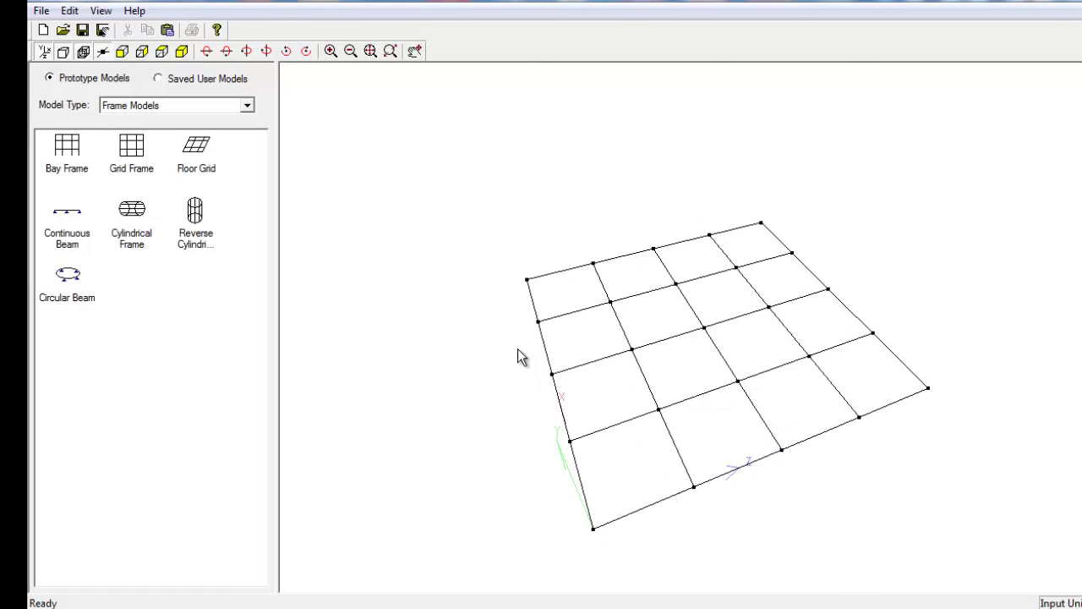
Resize the Floor Grid to 24 m by 15 m with 6 by 5 bays.
right_click(456, 269)
click(493, 281)
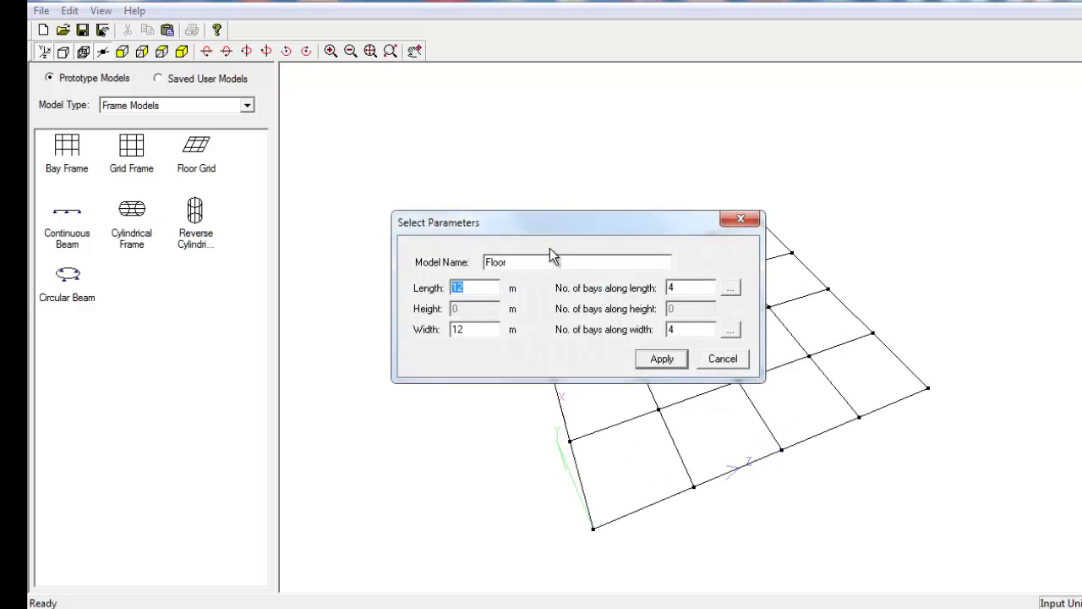
drag(565, 230, 434, 181)
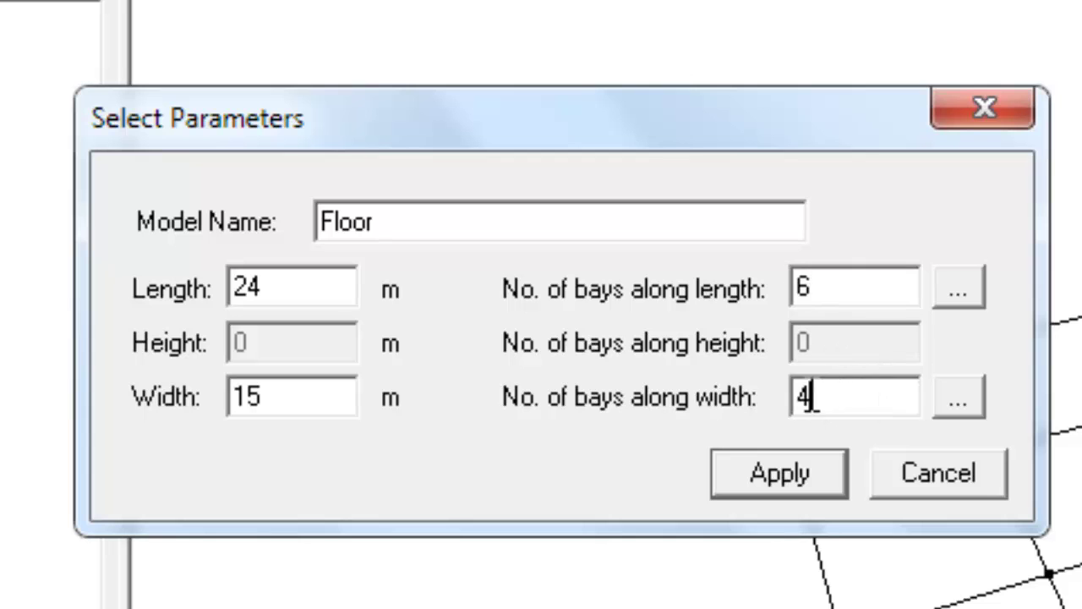
drag(810, 399, 788, 392)
text(5)
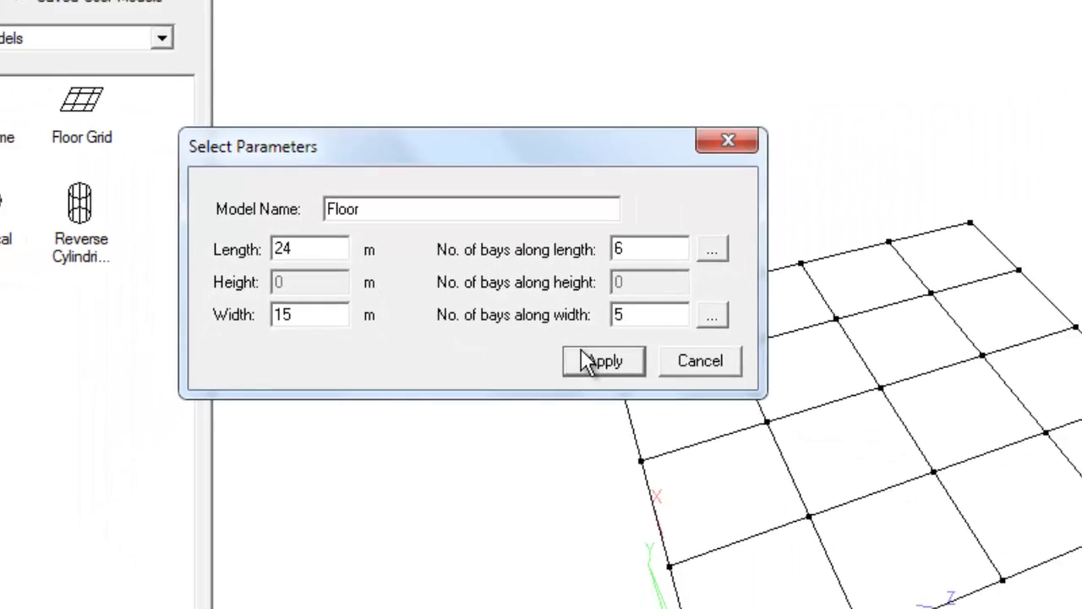
click(507, 306)
right_drag(664, 378, 674, 364)
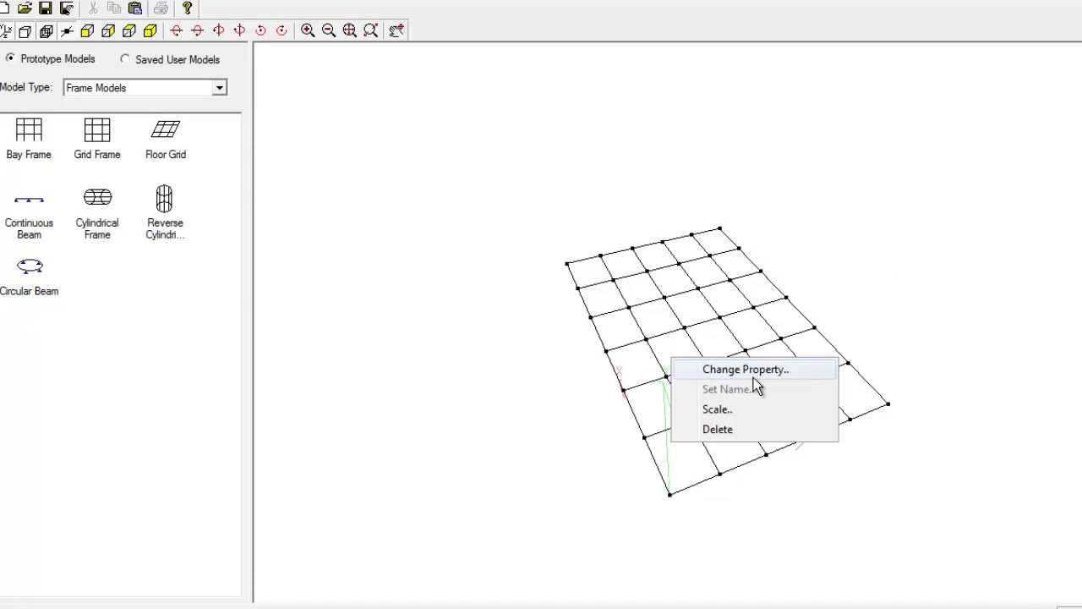
Review the grid's length and width bay tables, then cancel without changes.
click(752, 370)
drag(670, 224, 493, 196)
click(587, 258)
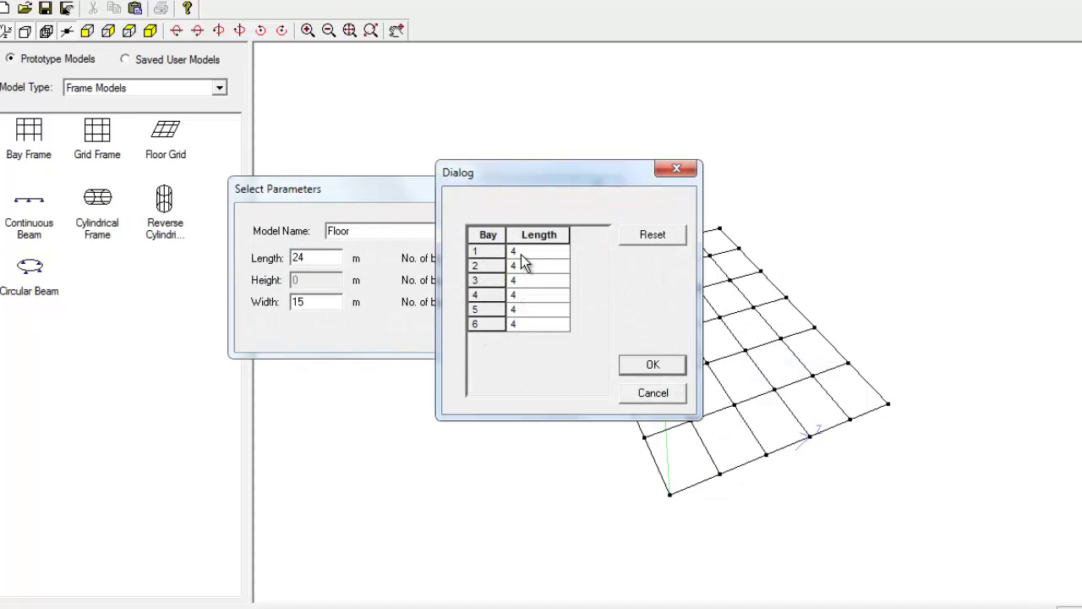
click(520, 254)
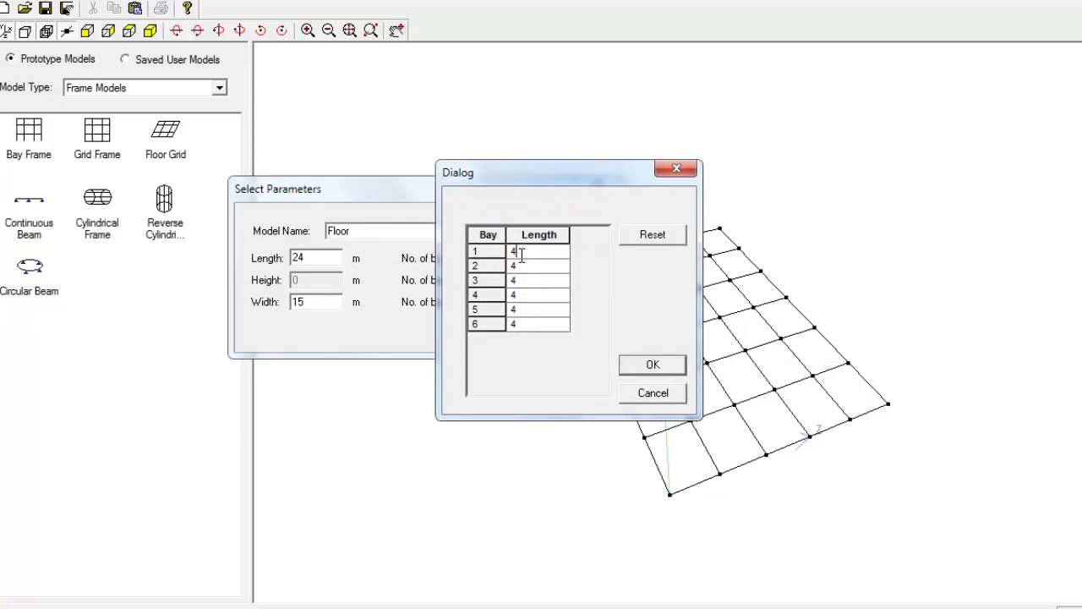
click(528, 328)
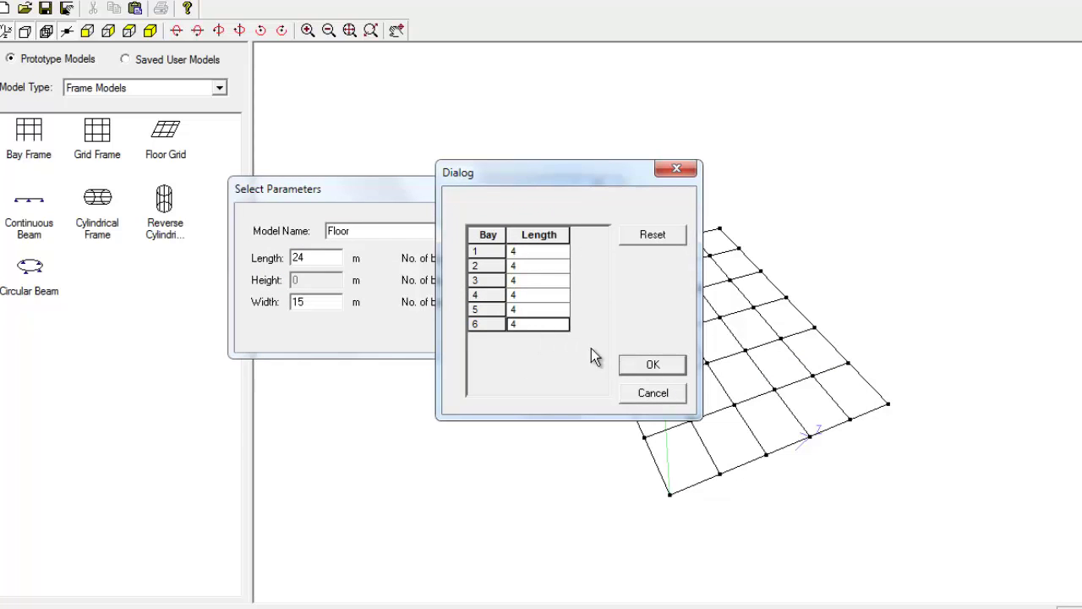
click(651, 394)
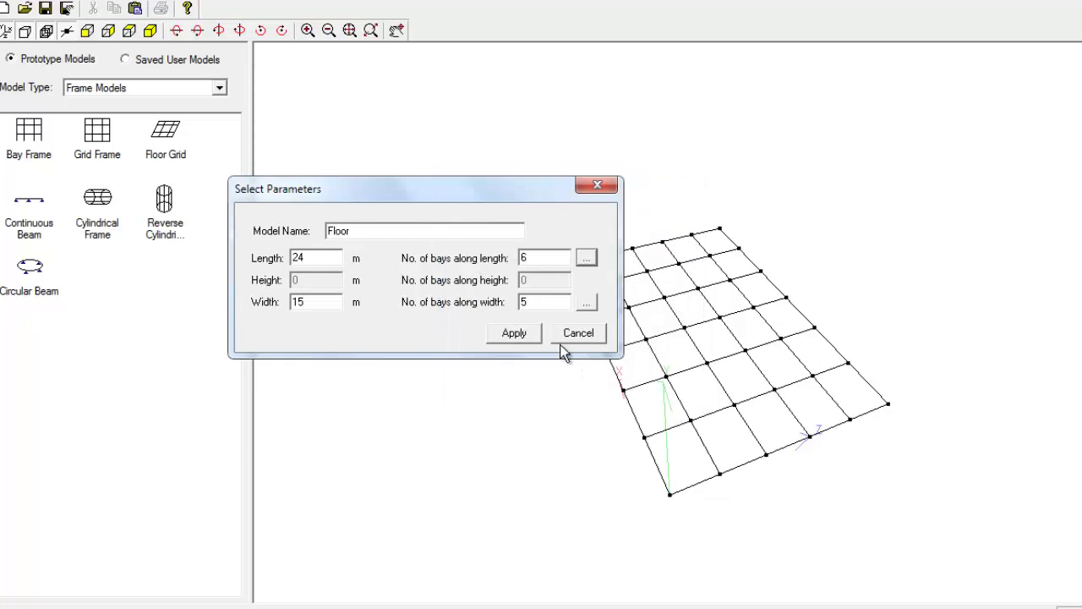
click(588, 304)
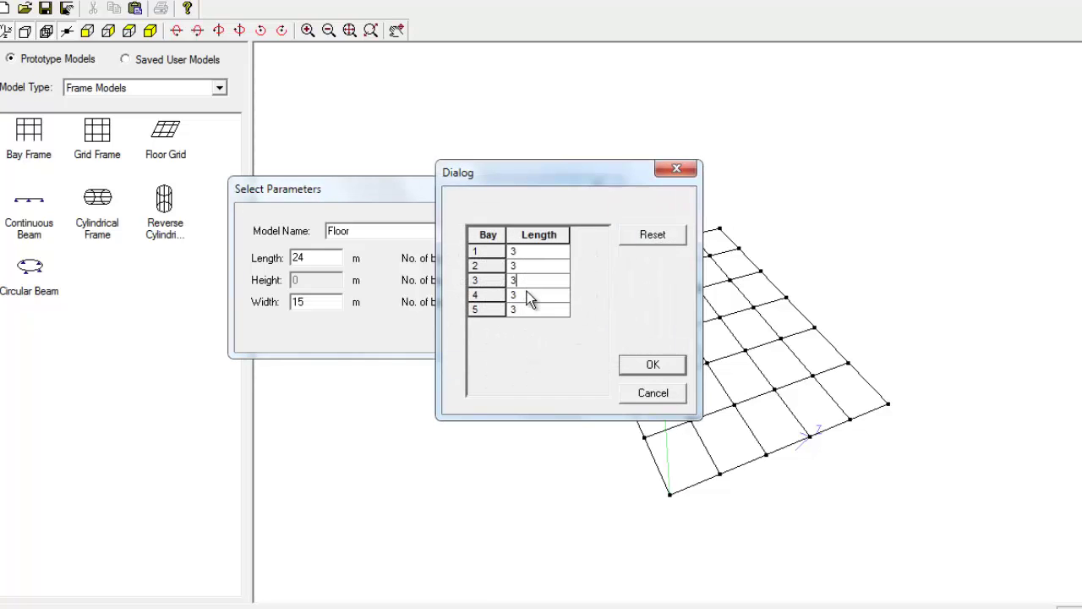
click(528, 312)
click(651, 391)
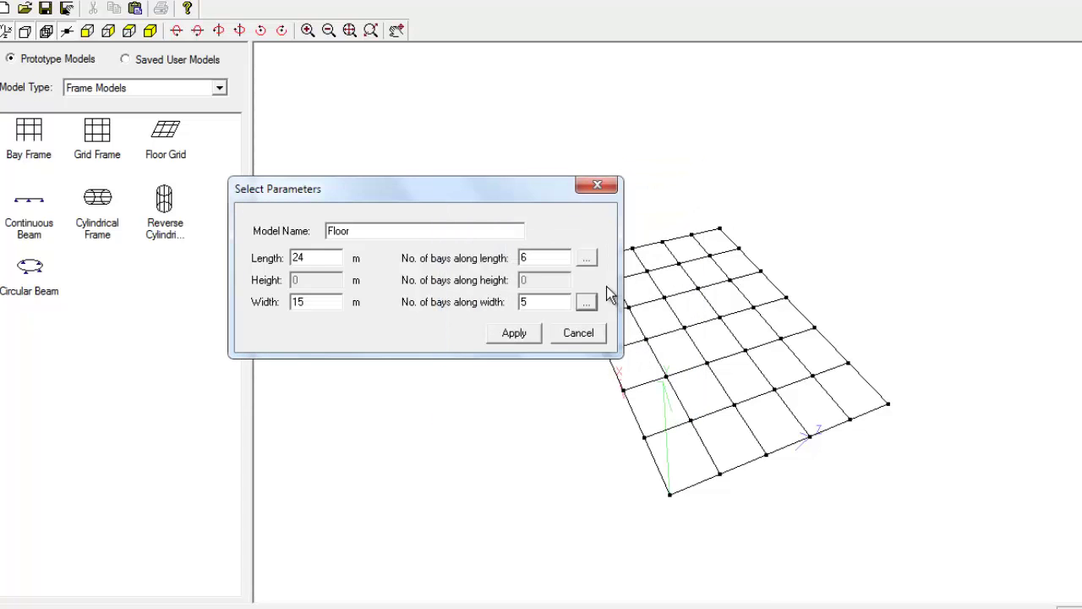
click(578, 332)
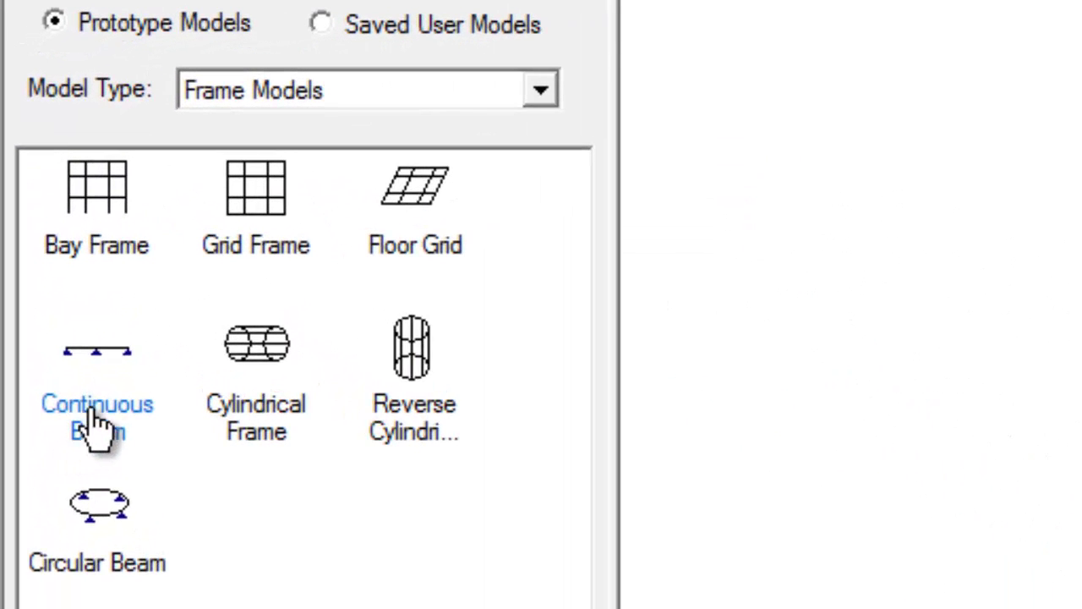
Generate a 12 m Continuous Beam from the prototype.
click(100, 418)
double_click(99, 418)
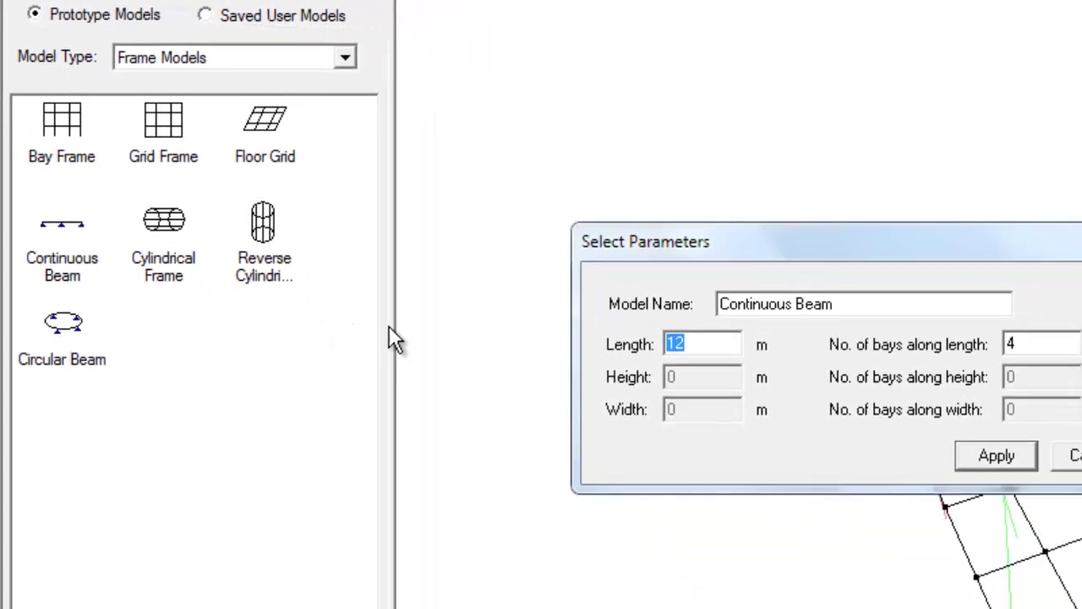
click(896, 415)
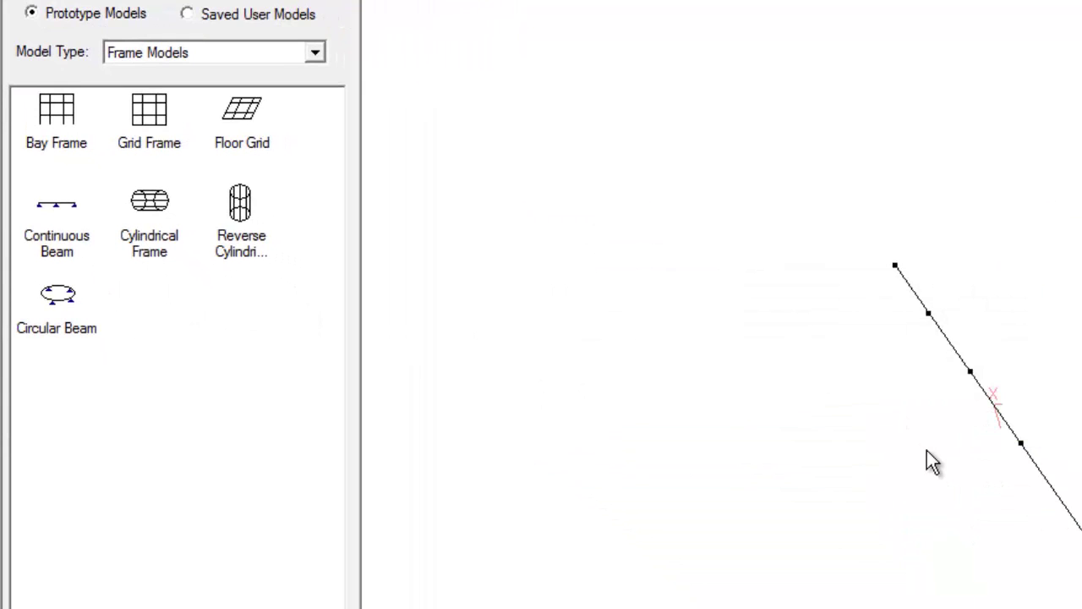
mouse_move(843, 290)
middle_down()
mouse_move(834, 343)
mouse_move(394, 290)
middle_up()
mouse_move(779, 349)
middle_down()
mouse_move(584, 398)
mouse_move(565, 346)
mouse_move(785, 418)
mouse_move(764, 361)
middle_up()
Set the Continuous Beam to 6 bays along its length.
right_click(761, 353)
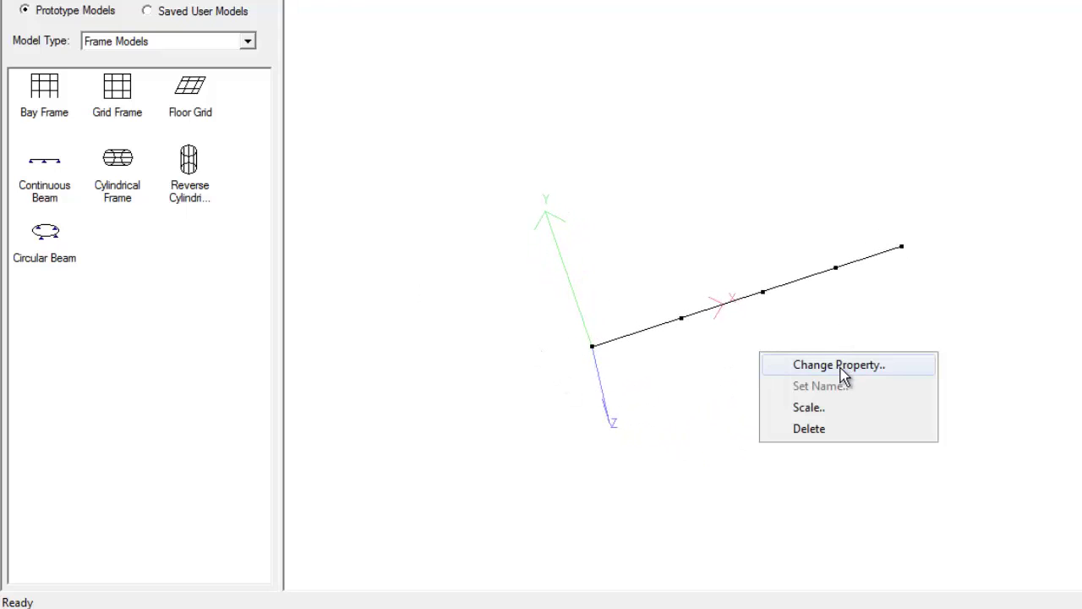
click(837, 364)
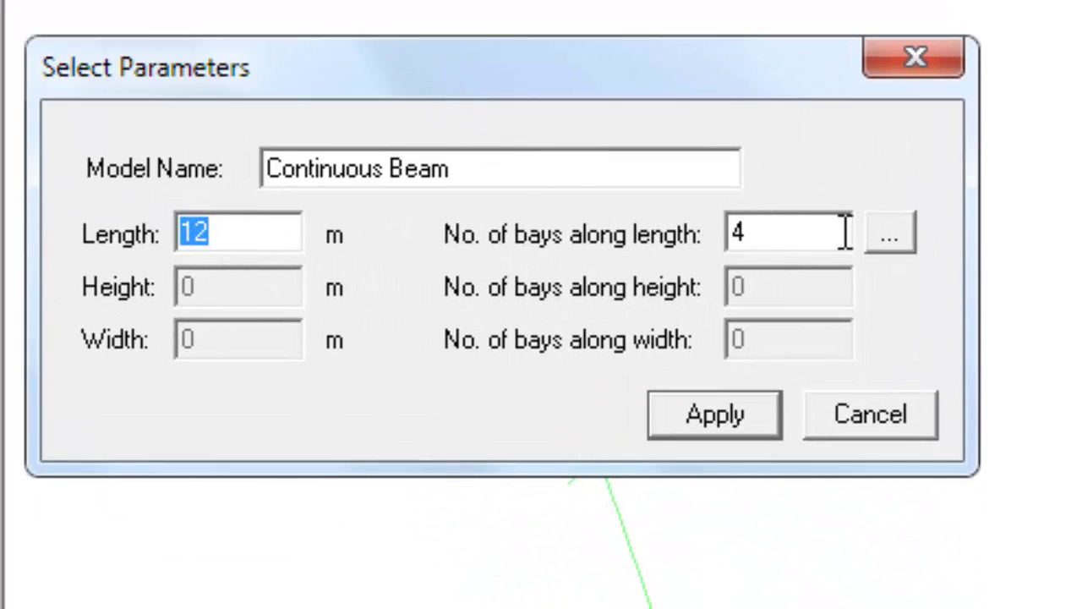
click(891, 239)
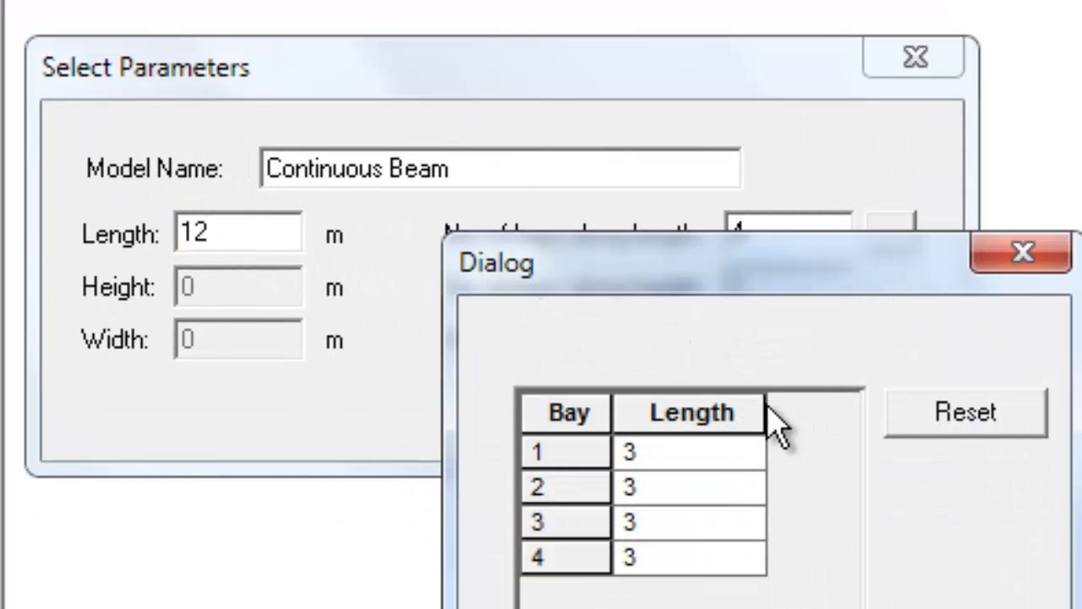
click(913, 551)
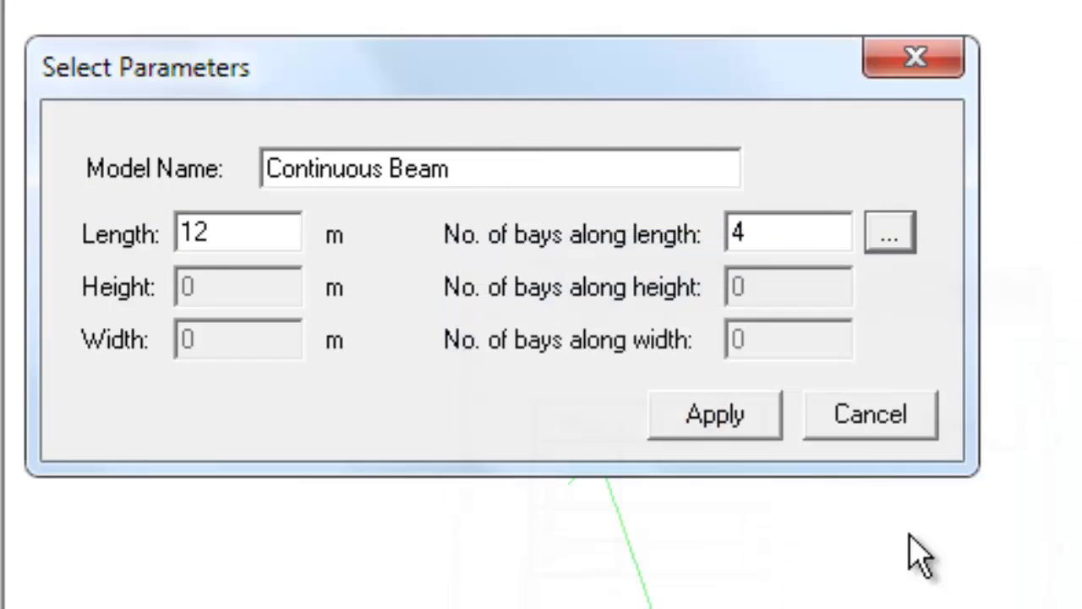
drag(783, 234, 676, 254)
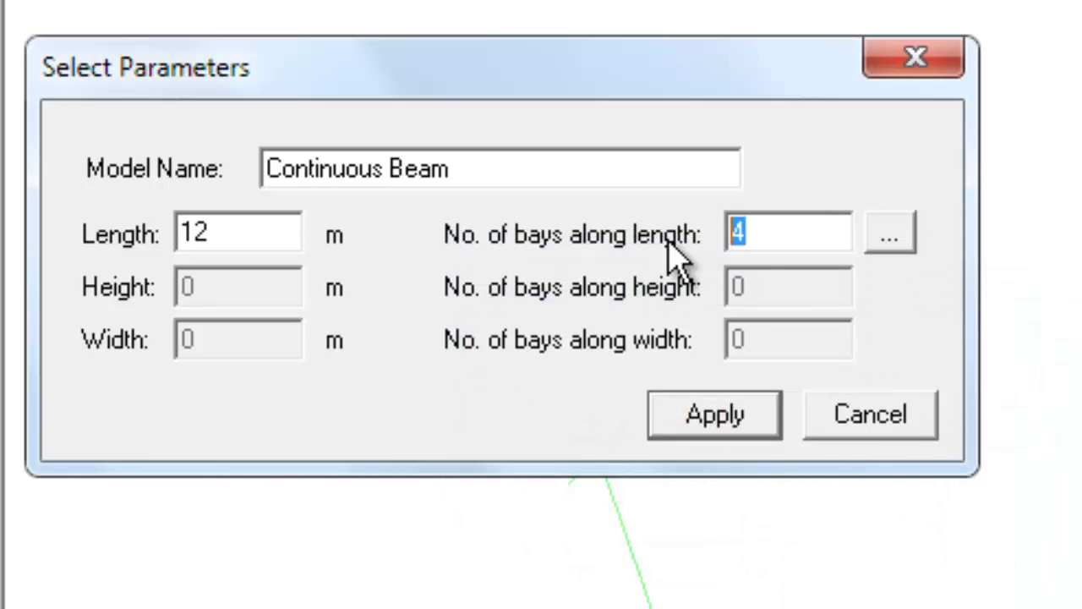
text(6)
click(744, 426)
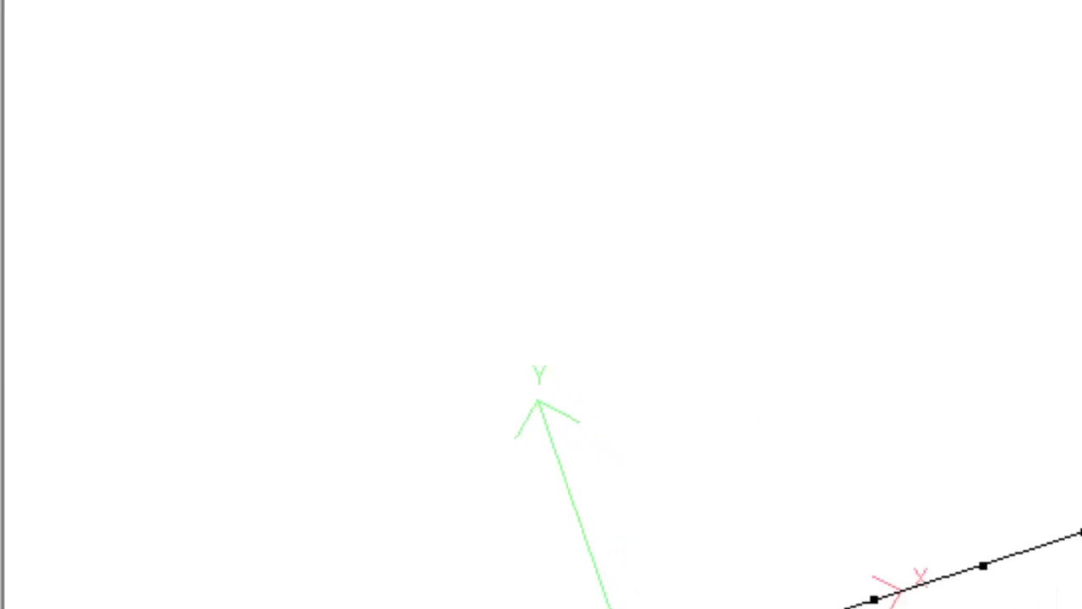
scroll(632, 457, down, 2)
scroll(609, 335, down, 2)
Enter custom bay lengths starting with 3 m for bay 1, dismissing the length mismatch warning.
right_click(447, 314)
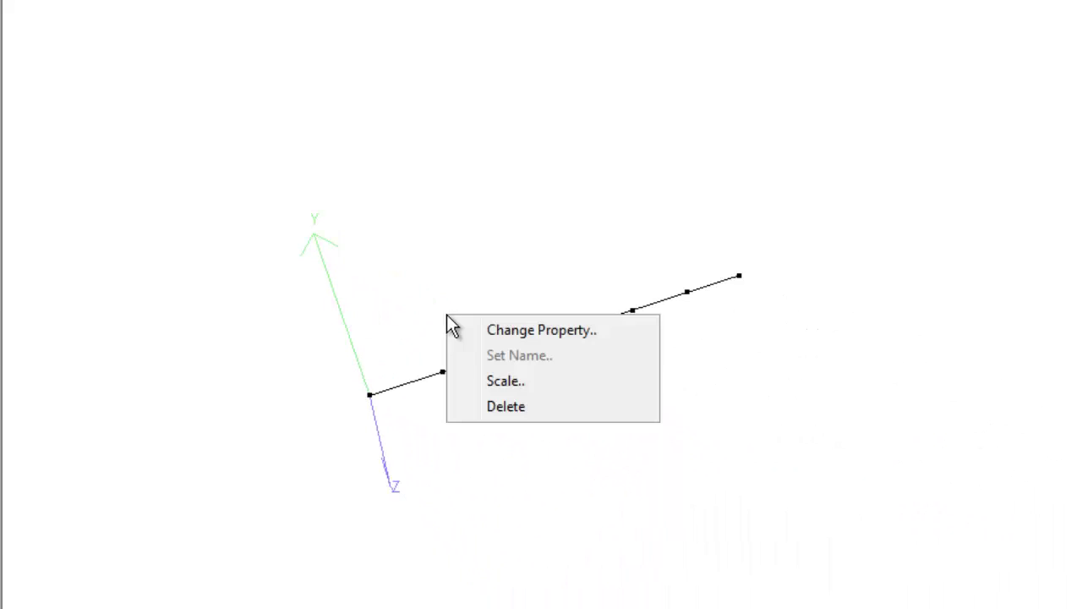
click(521, 329)
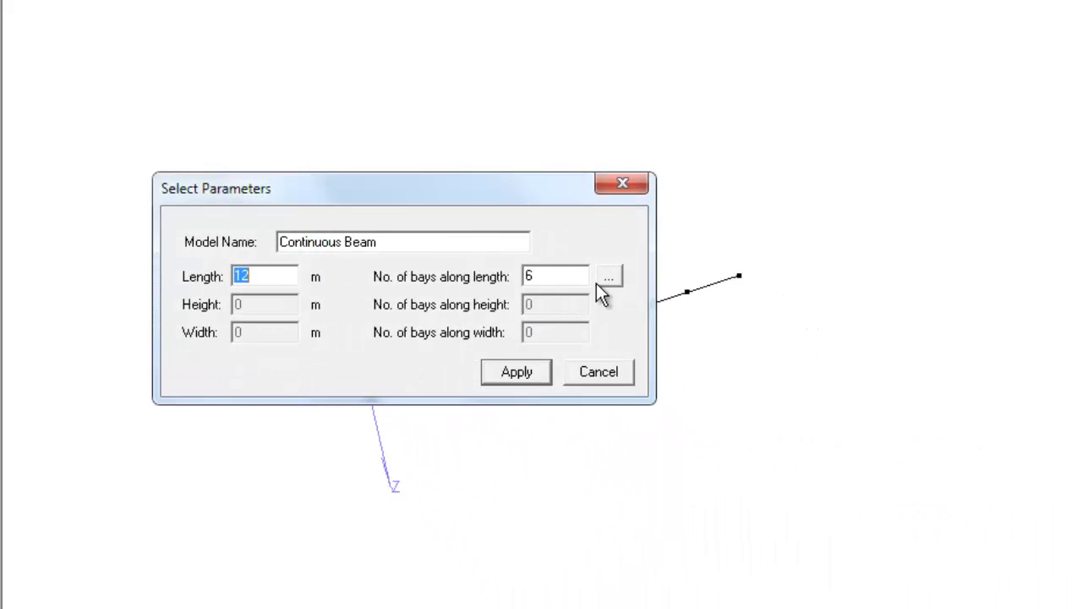
click(599, 278)
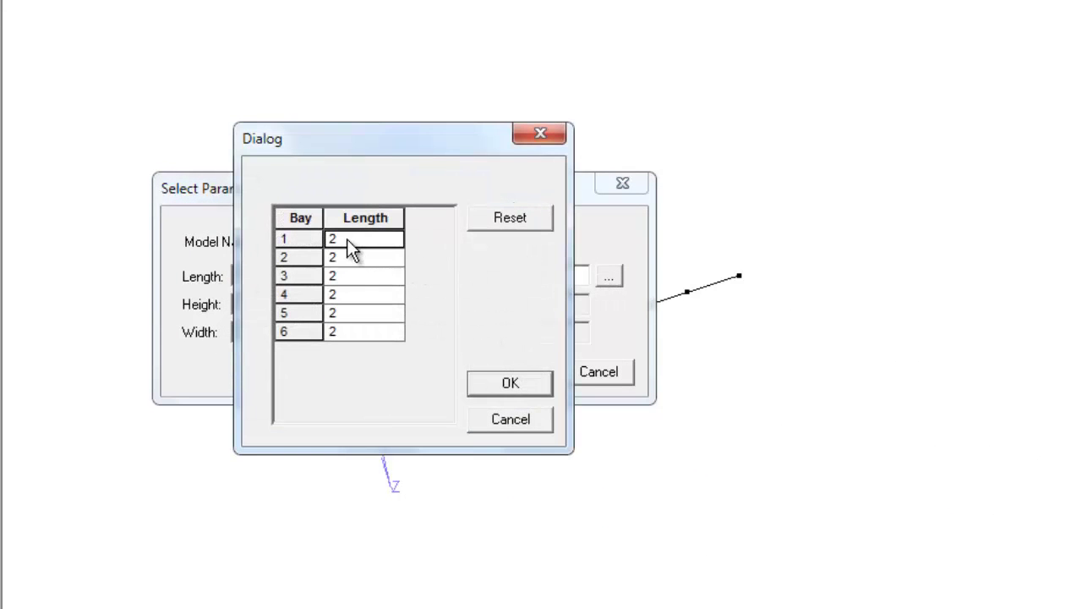
double_click(336, 237)
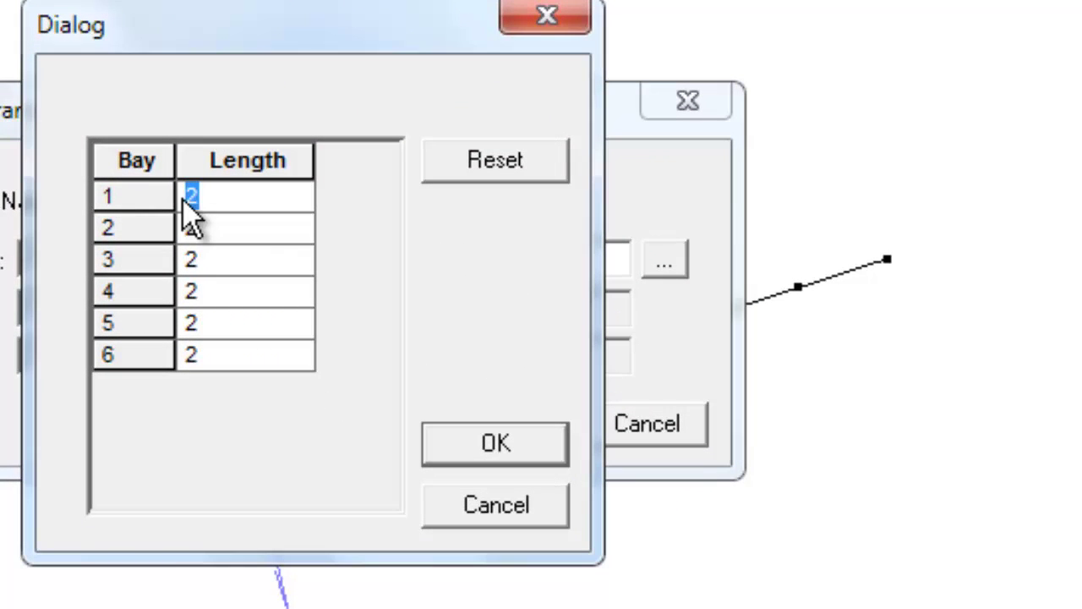
text(3)
click(475, 442)
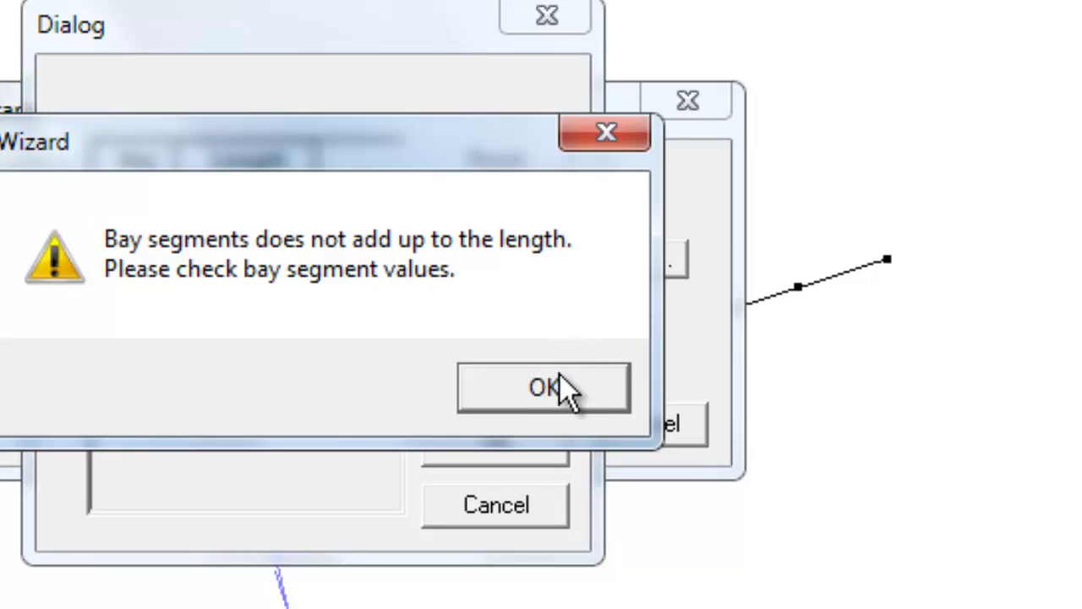
click(536, 387)
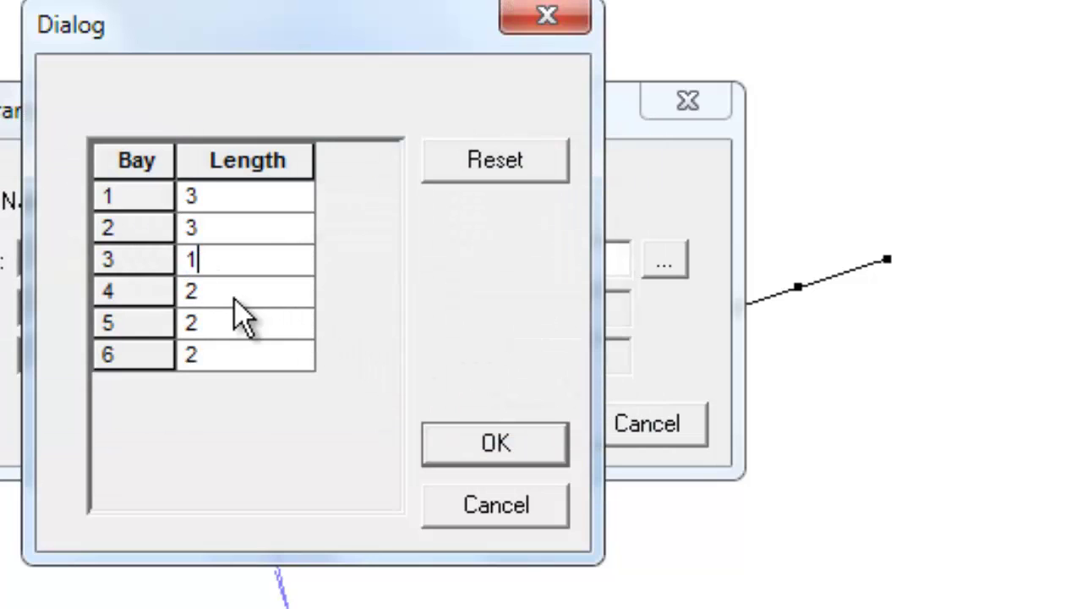
Correct bay 4's length so the six bays total 12 m and regenerate the beam.
click(213, 292)
click(209, 288)
click(455, 448)
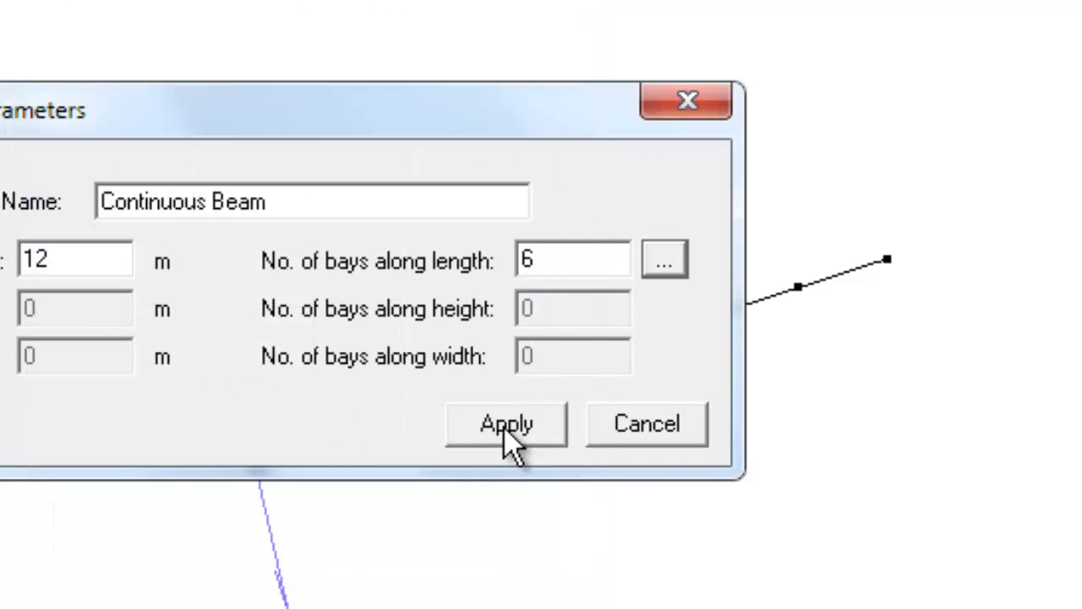
click(510, 432)
mouse_move(564, 454)
middle_down()
mouse_move(623, 367)
mouse_move(611, 362)
mouse_move(578, 394)
mouse_move(257, 421)
middle_up()
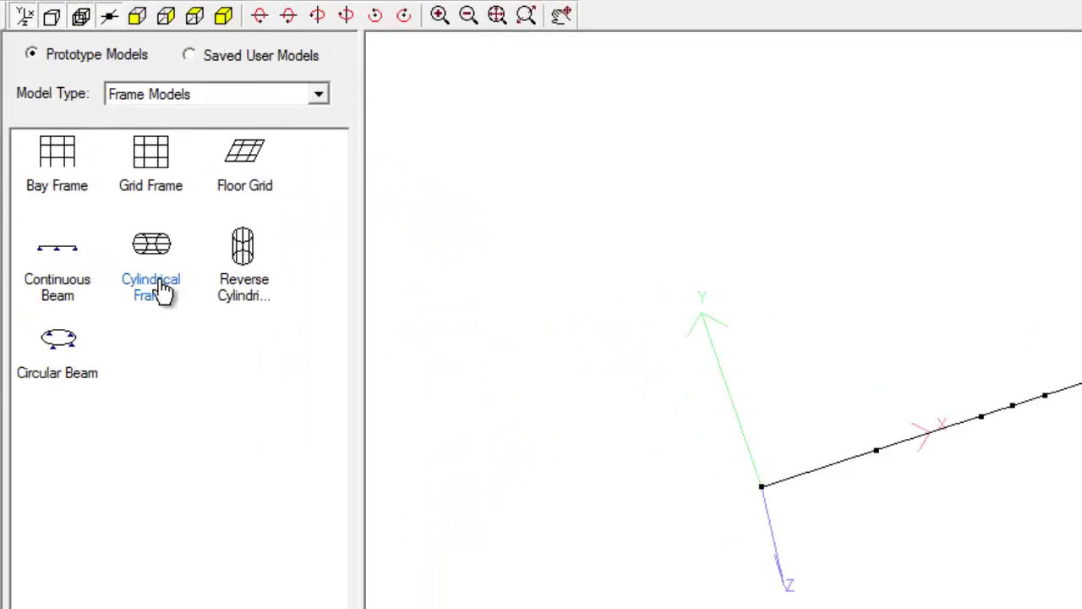
Generate a Cylindrical Frame and set its length to 30 m.
click(164, 292)
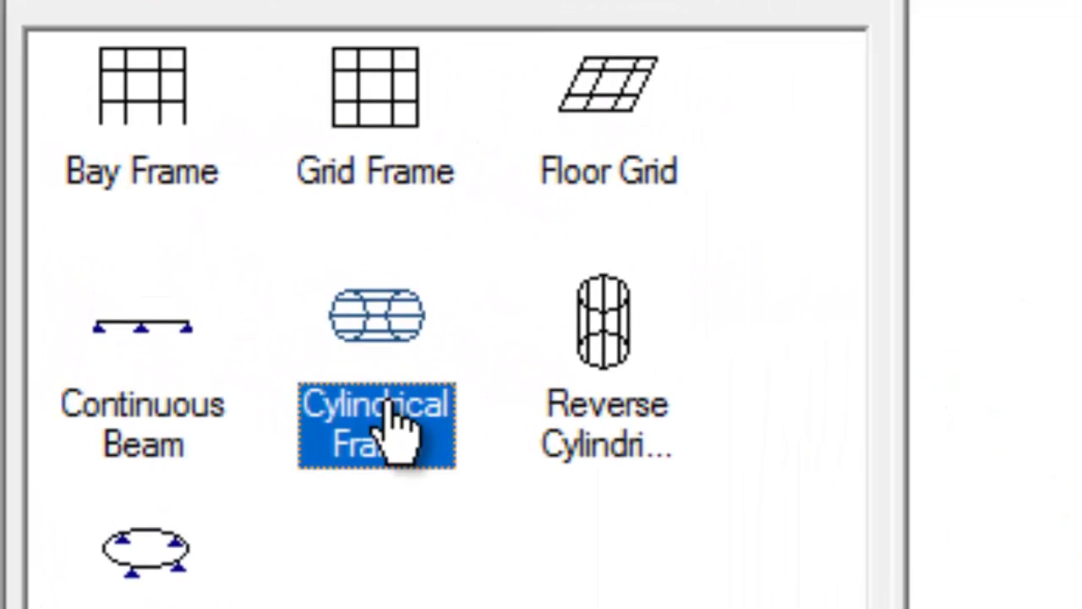
double_click(393, 404)
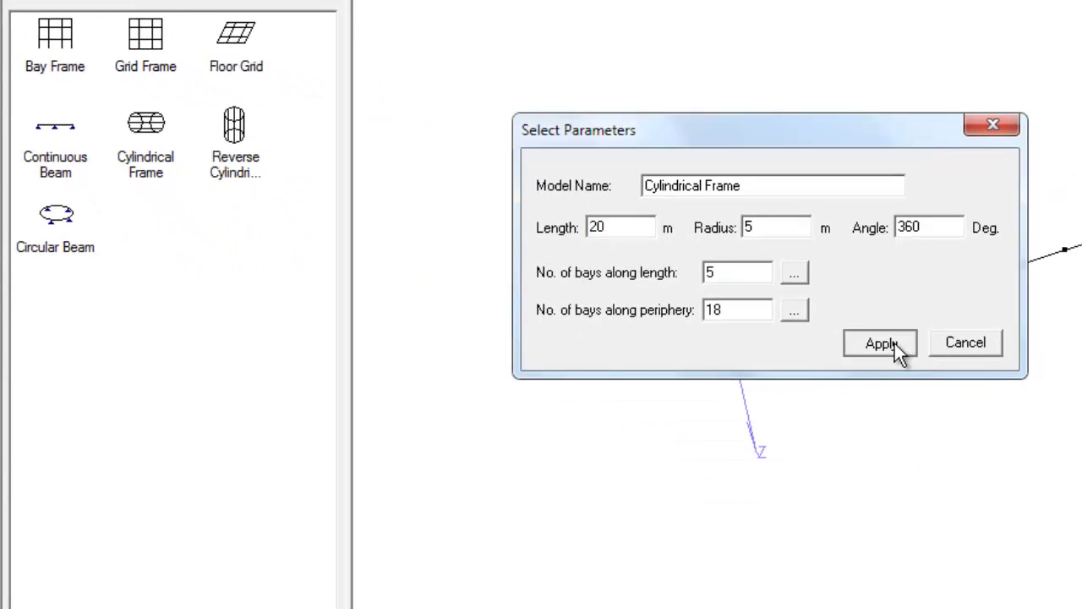
click(882, 344)
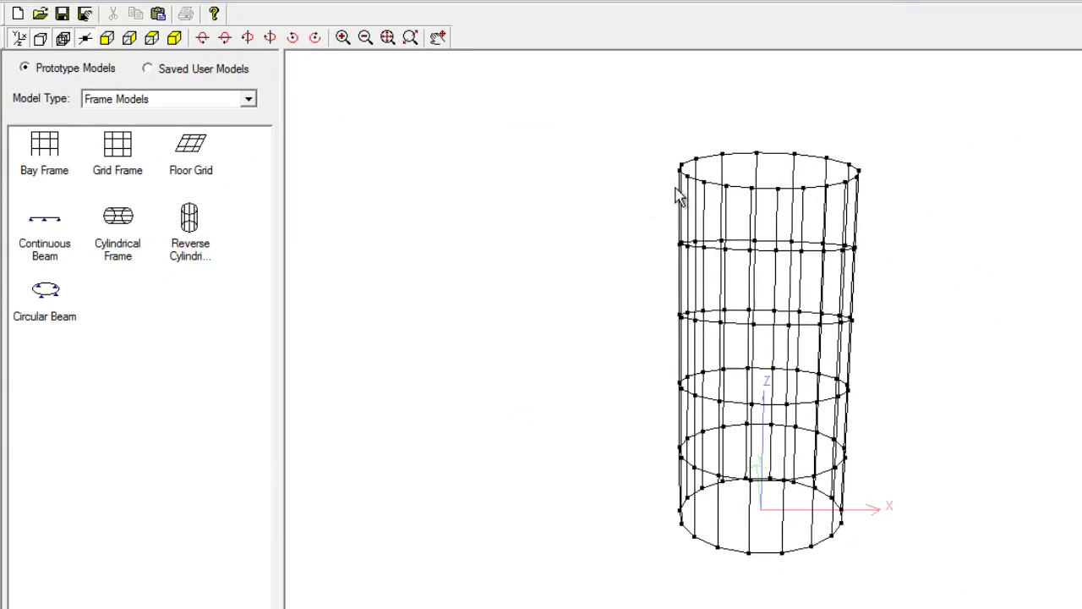
mouse_move(680, 196)
middle_down()
mouse_move(864, 454)
mouse_move(803, 338)
mouse_move(761, 398)
middle_up()
right_click(528, 312)
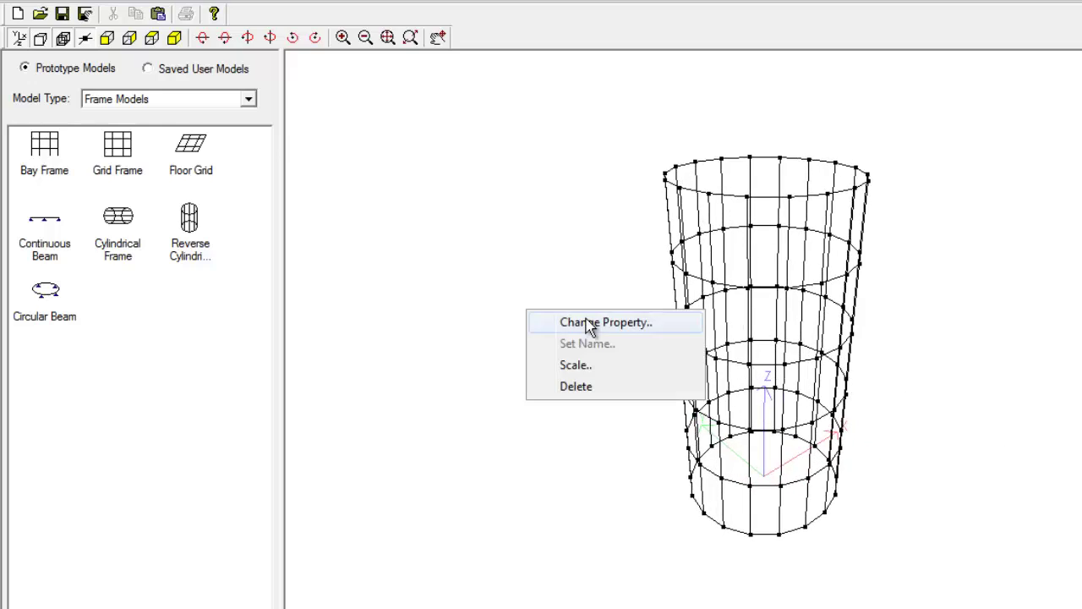
click(588, 322)
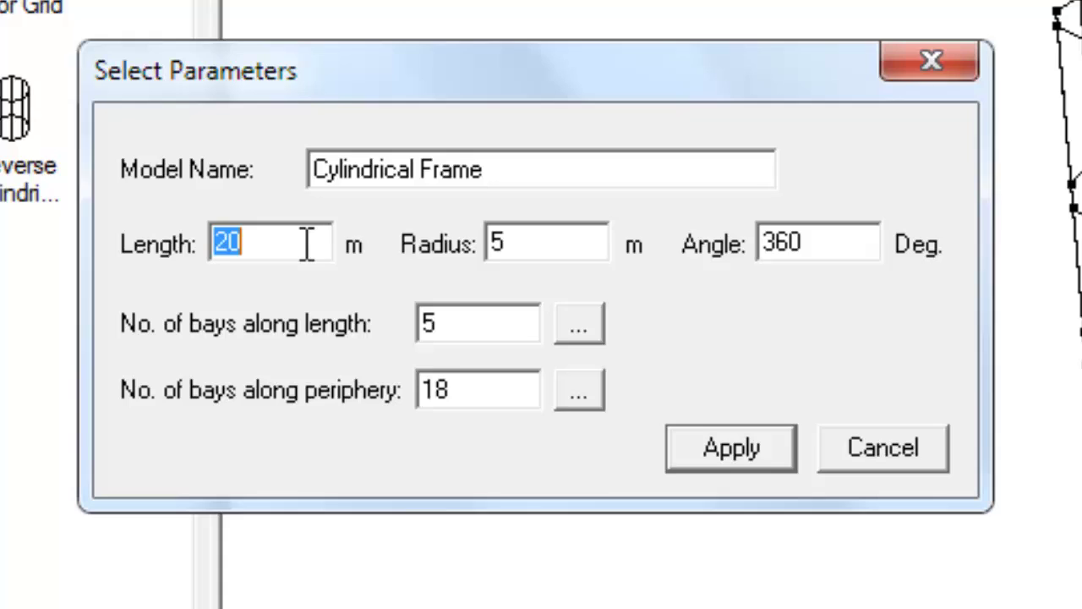
drag(307, 244, 227, 244)
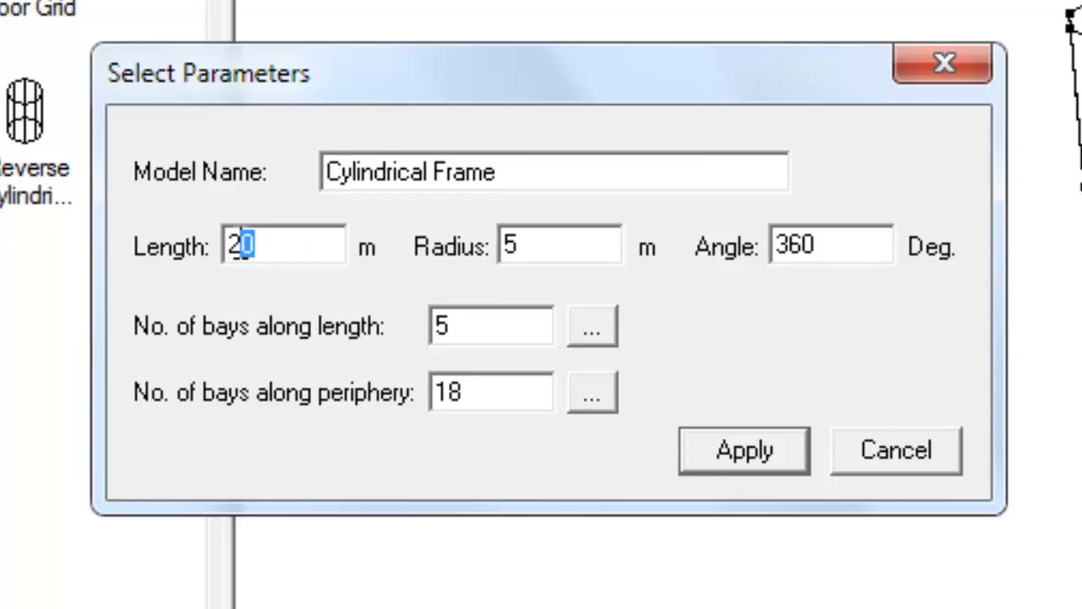
text(3)
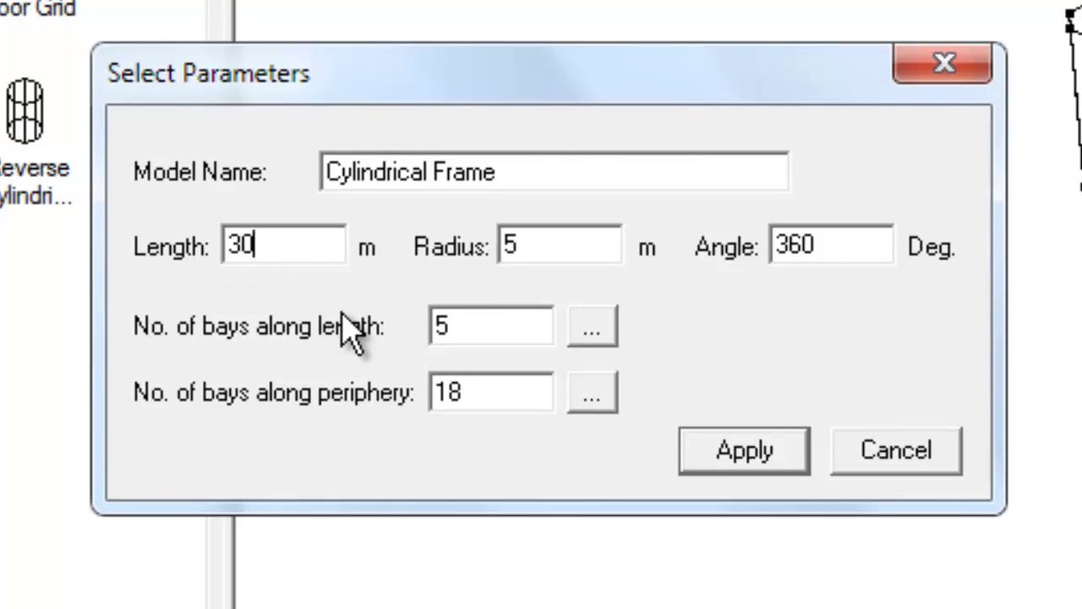
key(Return)
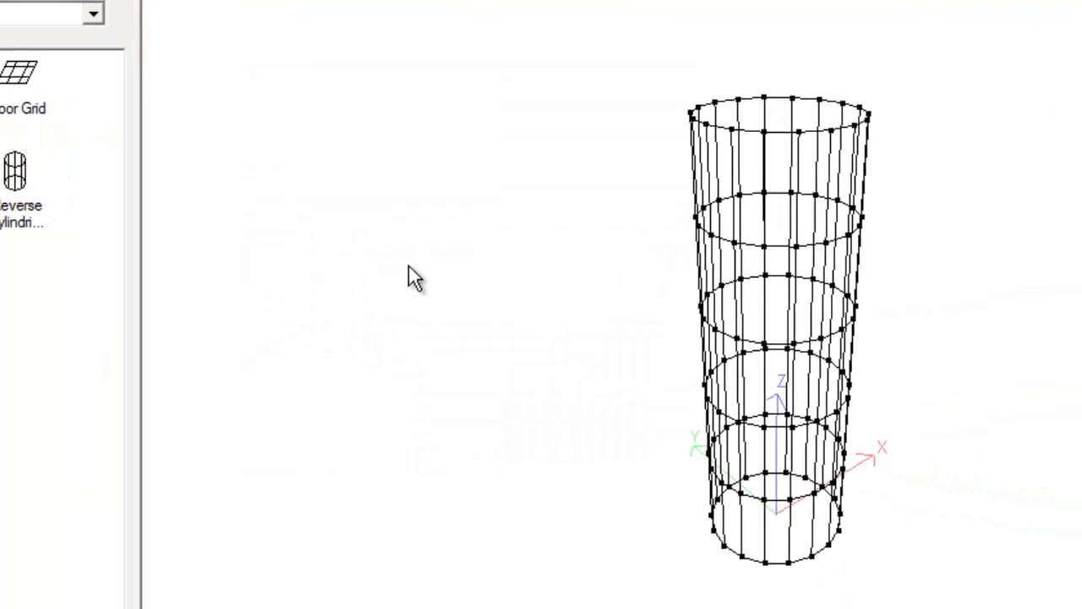
Cut the cylindrical frame's angle to 180° for a half-cylinder.
right_click(408, 267)
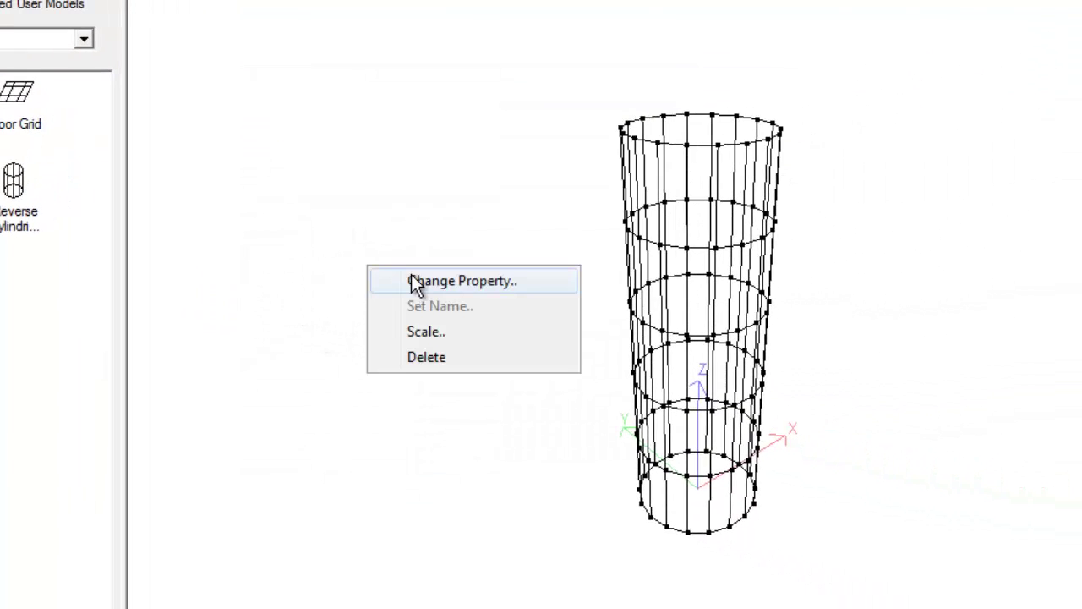
click(411, 274)
mouse_move(431, 187)
mouse_down()
mouse_move(267, 149)
mouse_move(245, 131)
mouse_up()
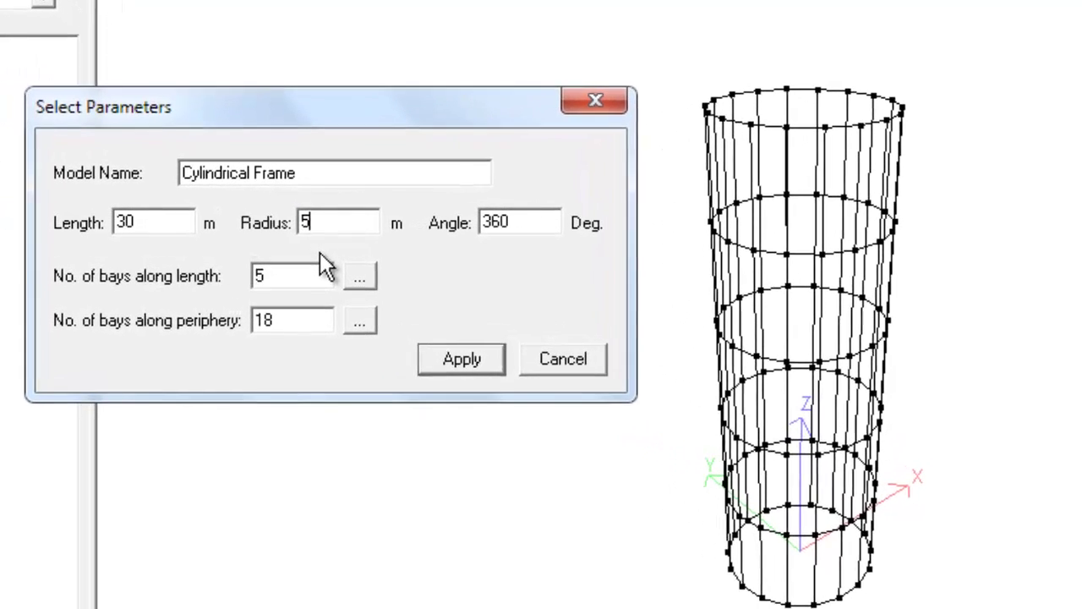
click(525, 228)
text(180)
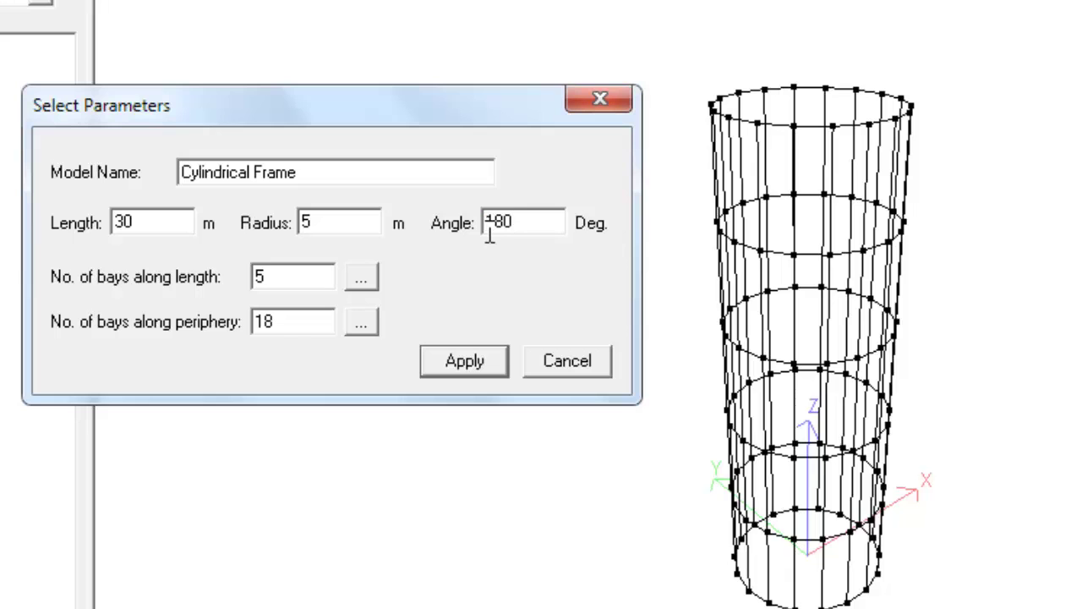
click(460, 371)
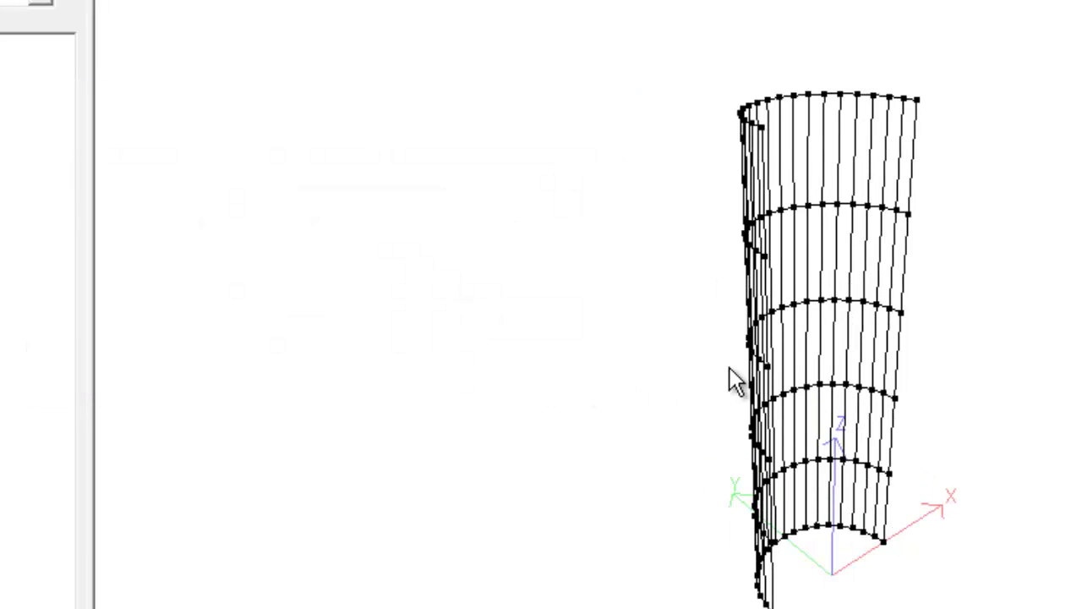
mouse_move(730, 367)
middle_down()
mouse_move(701, 300)
mouse_move(786, 380)
middle_up()
Widen the half-cylinder frame's sweep angle to 270°.
right_click(717, 327)
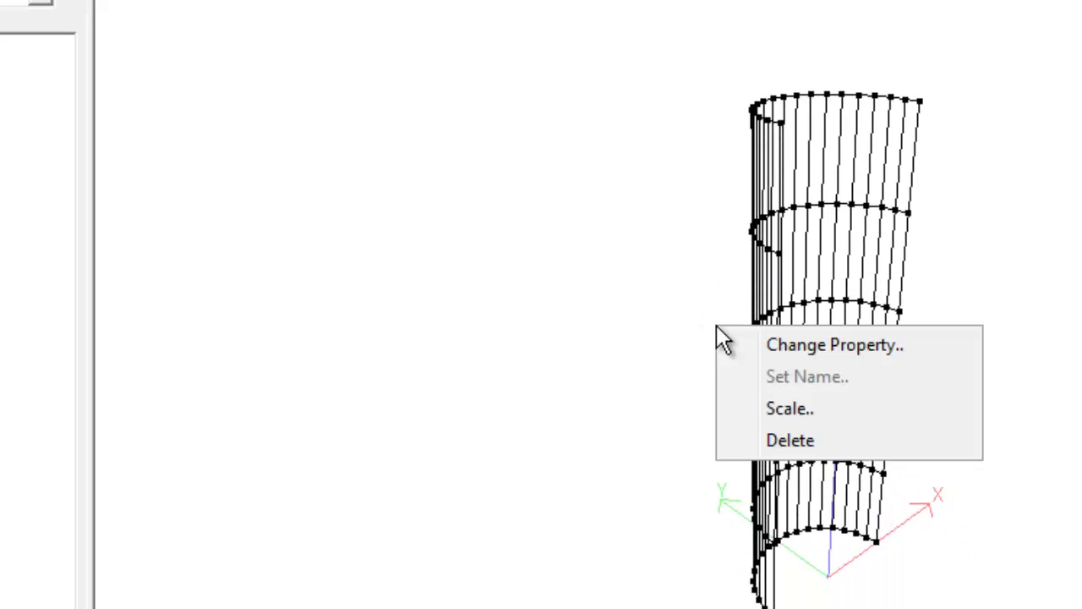
click(793, 353)
drag(787, 300, 750, 304)
text(270)
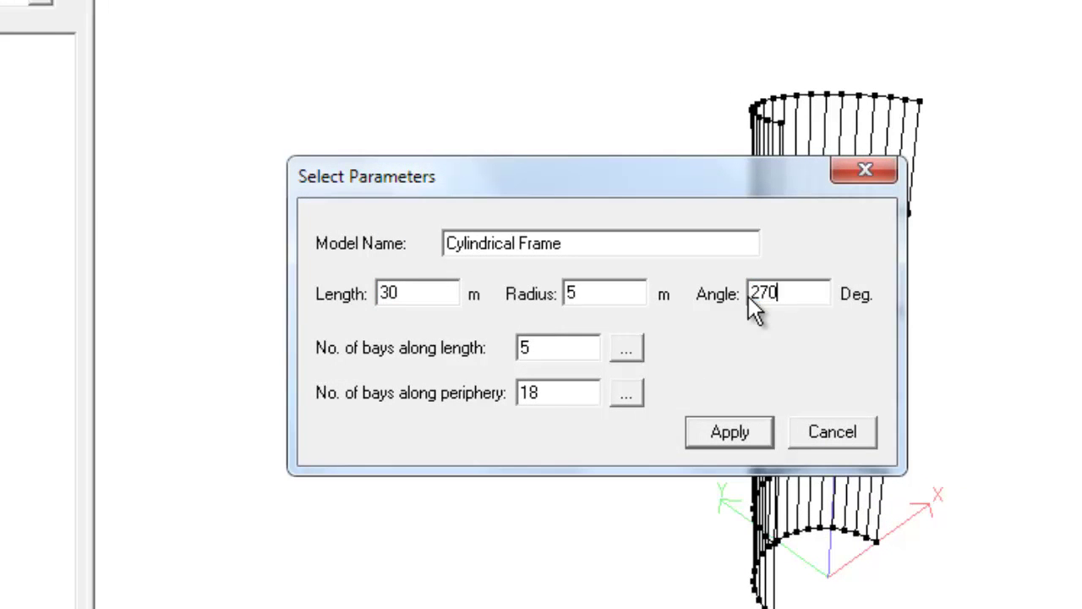
click(729, 432)
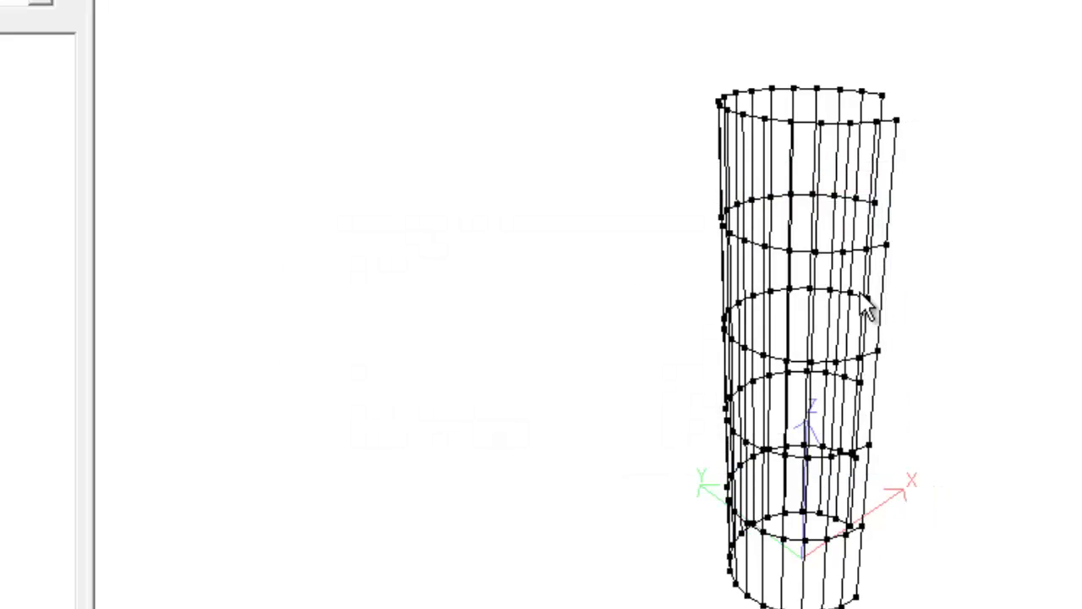
mouse_move(868, 313)
middle_down()
mouse_move(768, 580)
mouse_move(817, 608)
mouse_move(1006, 499)
mouse_move(865, 278)
mouse_move(933, 474)
mouse_move(481, 490)
mouse_move(258, 319)
mouse_move(717, 330)
mouse_move(826, 500)
middle_up()
Restore the frame's angle to 360°, closing it into a full cylinder.
right_click(599, 391)
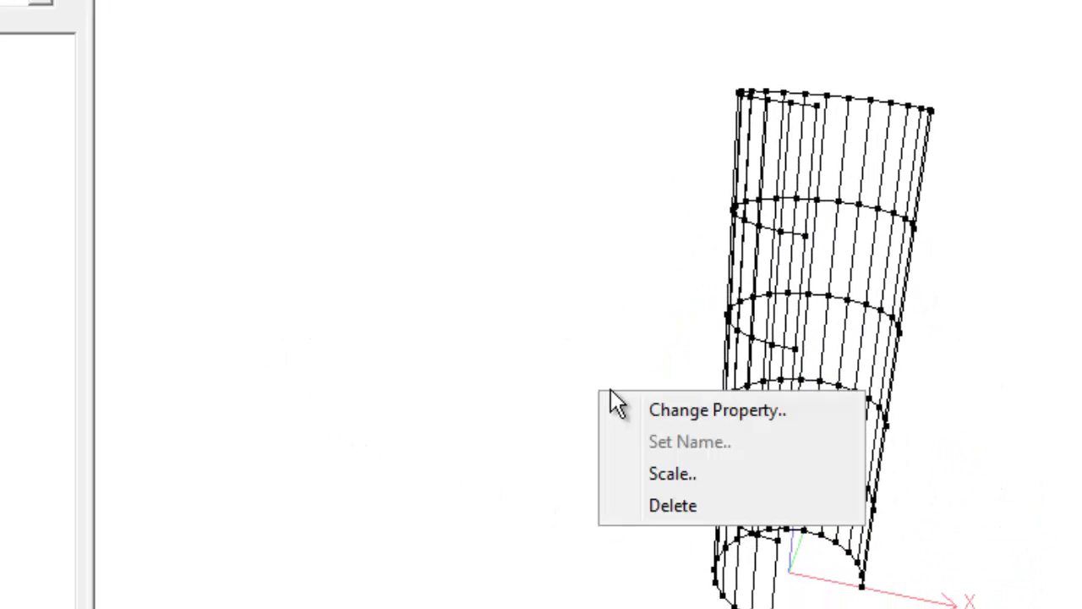
click(704, 414)
drag(800, 306, 720, 284)
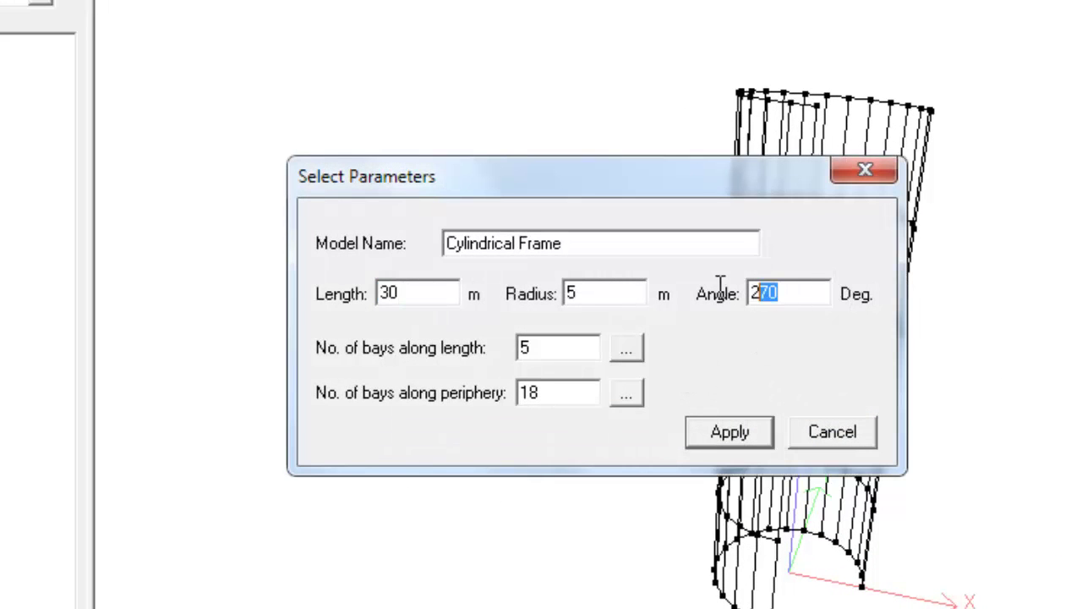
text(360)
key(Return)
mouse_move(753, 313)
middle_down()
mouse_move(817, 411)
mouse_move(797, 423)
mouse_move(774, 605)
mouse_move(922, 604)
mouse_move(930, 466)
mouse_move(861, 239)
mouse_move(901, 302)
middle_up()
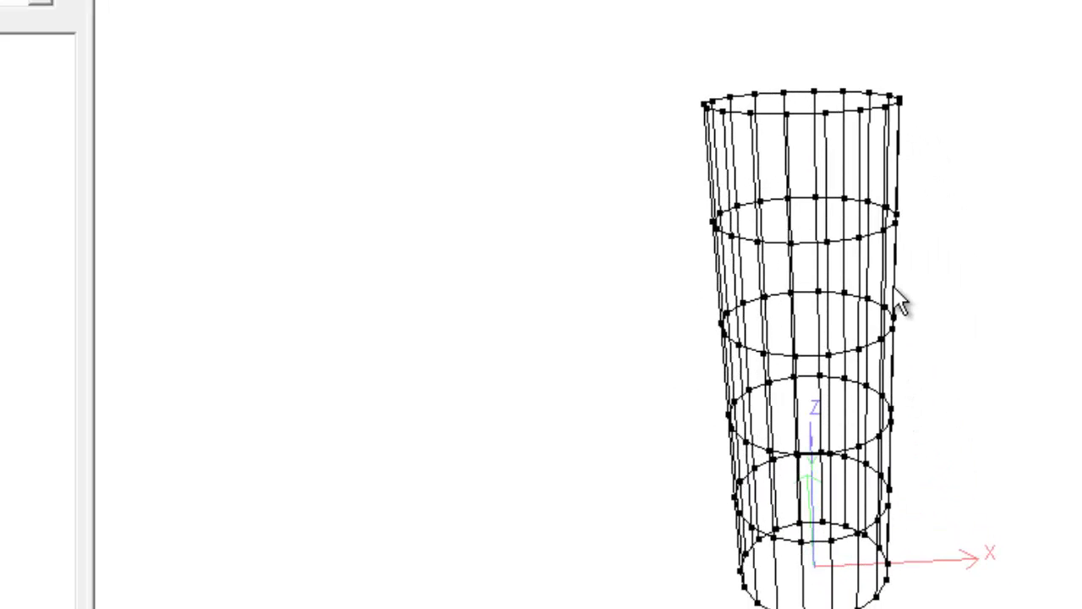
Regenerate the cylindrical frame with 6 bays along its length and 30 around the periphery.
right_click(632, 275)
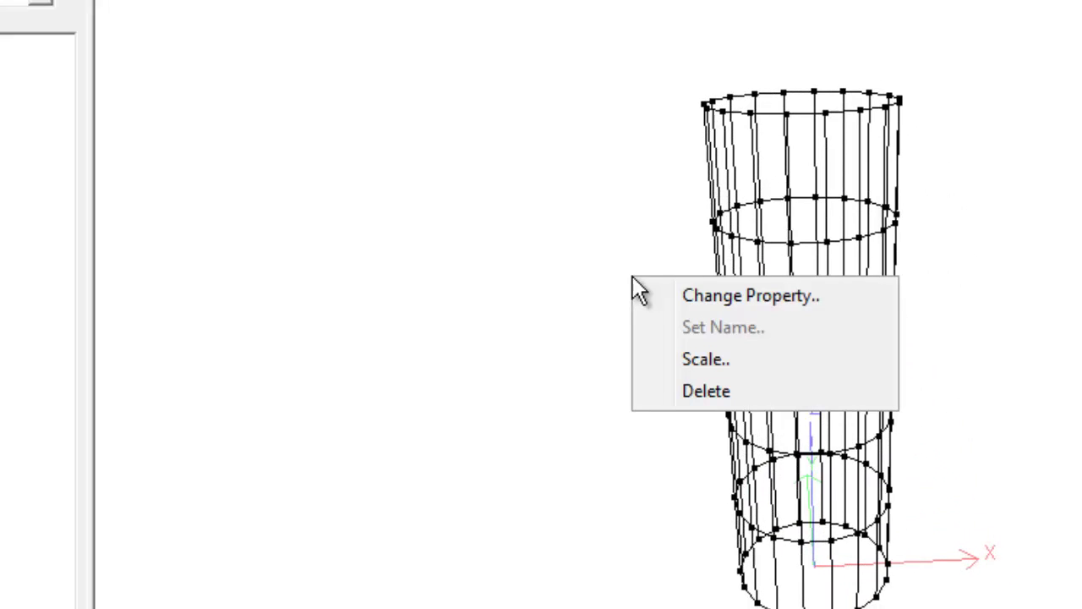
click(698, 296)
drag(495, 165, 190, 84)
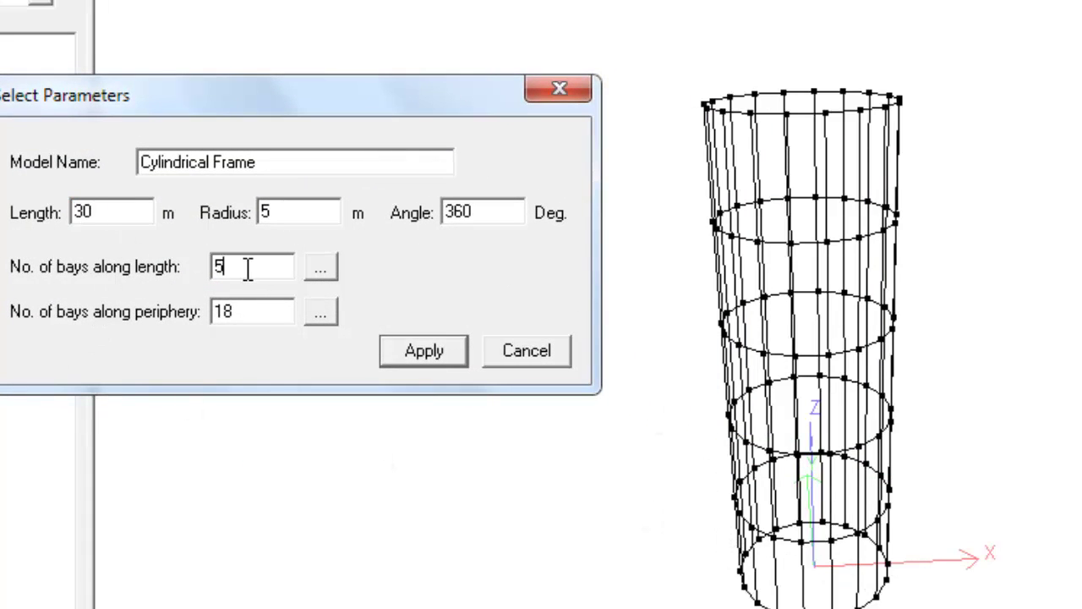
drag(247, 268, 226, 269)
text(6)
click(285, 318)
text(30)
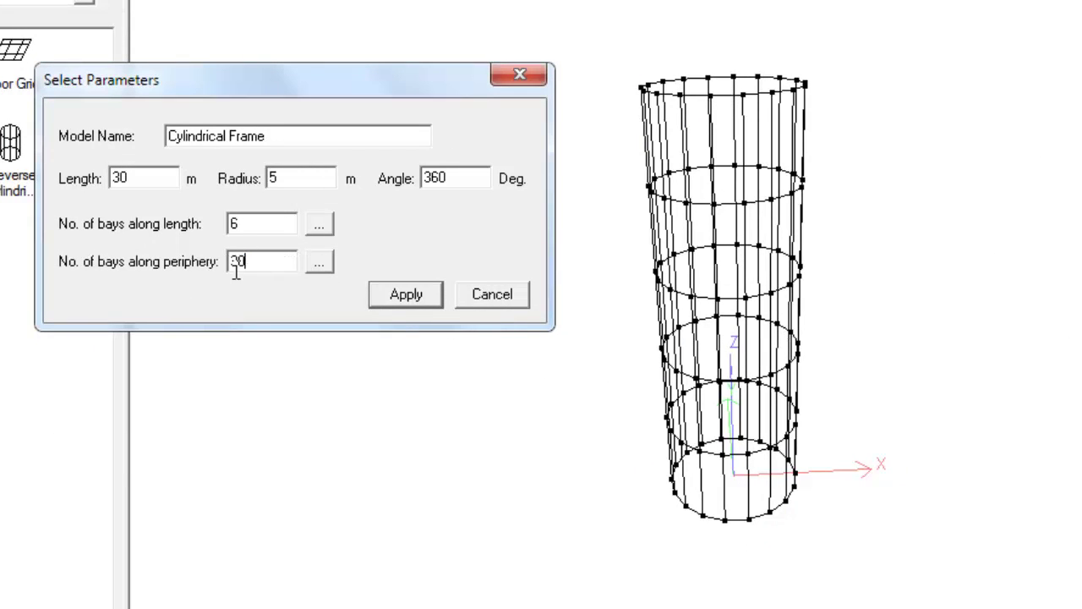
click(406, 294)
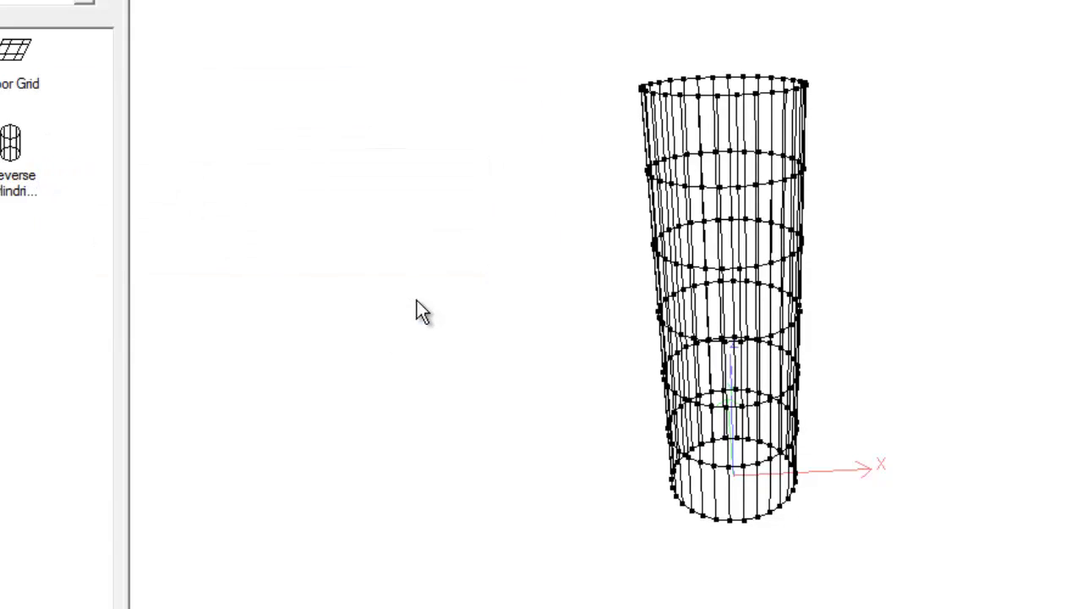
mouse_move(702, 301)
mouse_down()
mouse_move(808, 517)
mouse_move(674, 541)
mouse_move(654, 357)
mouse_move(601, 310)
mouse_move(553, 297)
mouse_move(578, 284)
mouse_up()
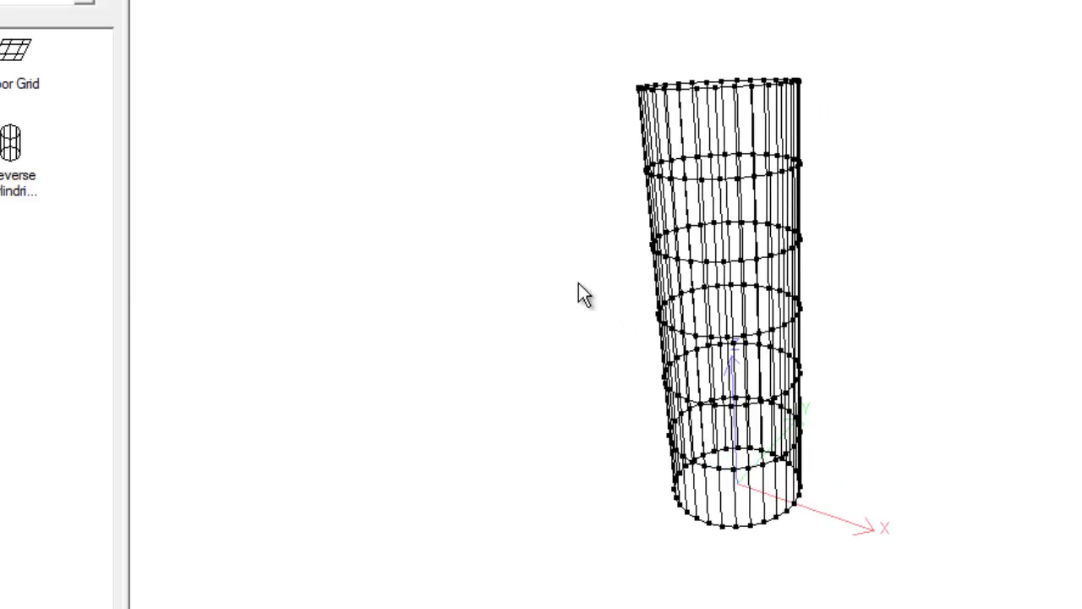
mouse_move(651, 369)
mouse_down()
mouse_move(597, 367)
mouse_move(618, 437)
mouse_move(592, 417)
mouse_move(600, 394)
mouse_move(557, 414)
mouse_up()
drag(695, 337, 771, 480)
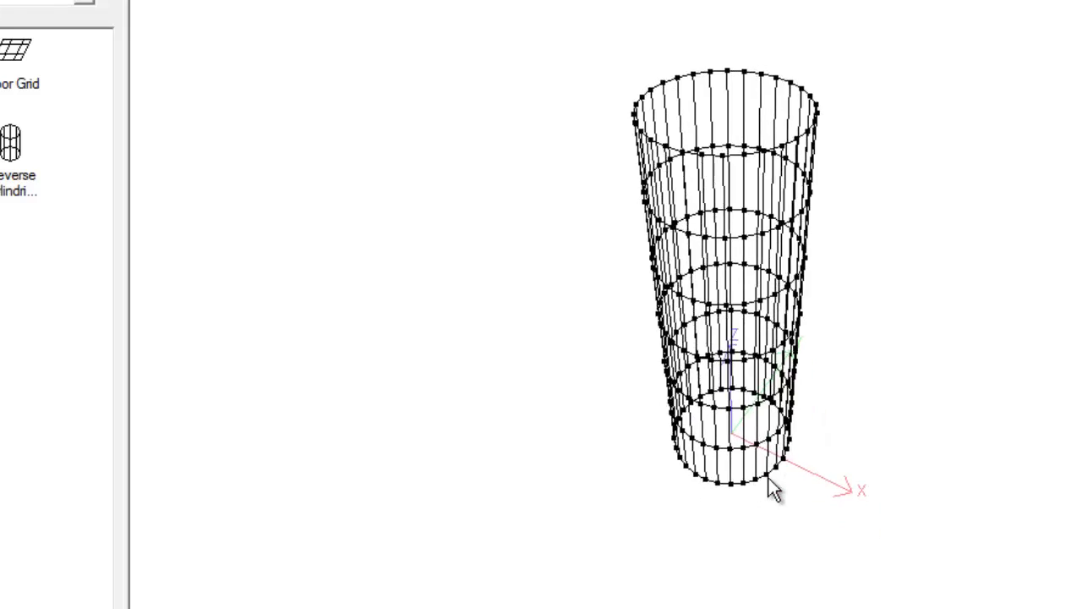
Generate a Reverse Cylindrical Frame with its default parameters.
click(541, 435)
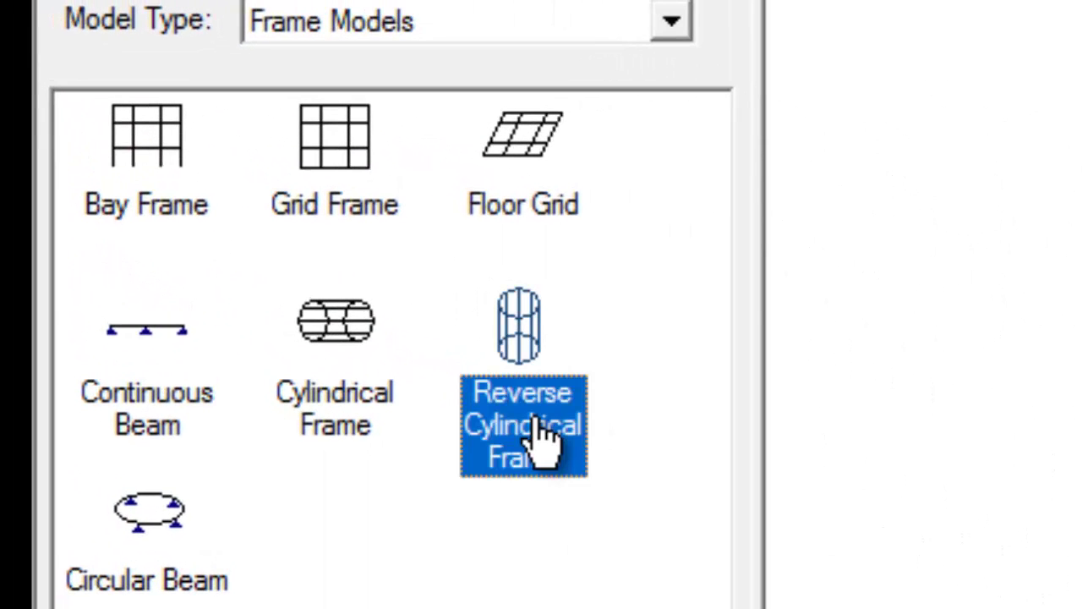
double_click(541, 435)
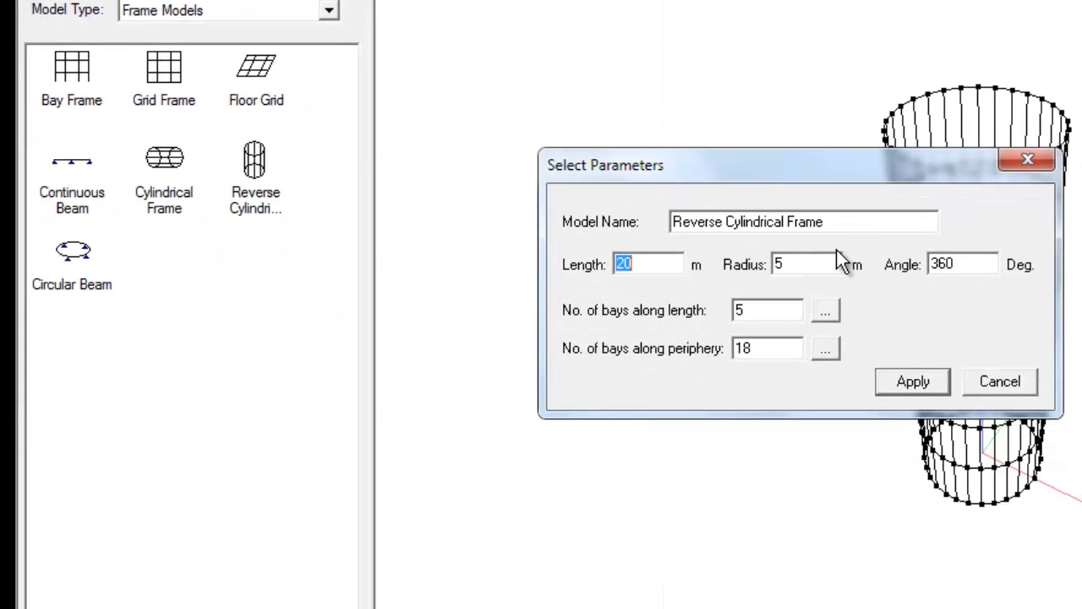
click(909, 381)
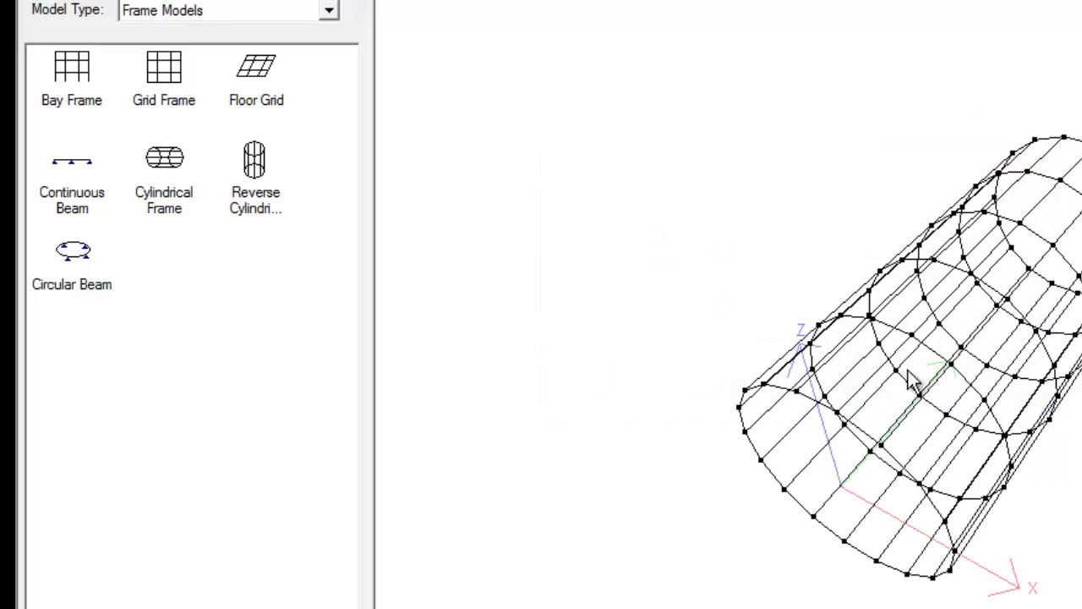
mouse_move(913, 290)
mouse_down()
mouse_move(986, 265)
mouse_move(1007, 329)
mouse_move(900, 367)
mouse_move(911, 223)
mouse_move(838, 140)
mouse_move(850, 153)
mouse_move(816, 237)
mouse_move(854, 169)
mouse_move(853, 249)
mouse_move(807, 213)
mouse_up()
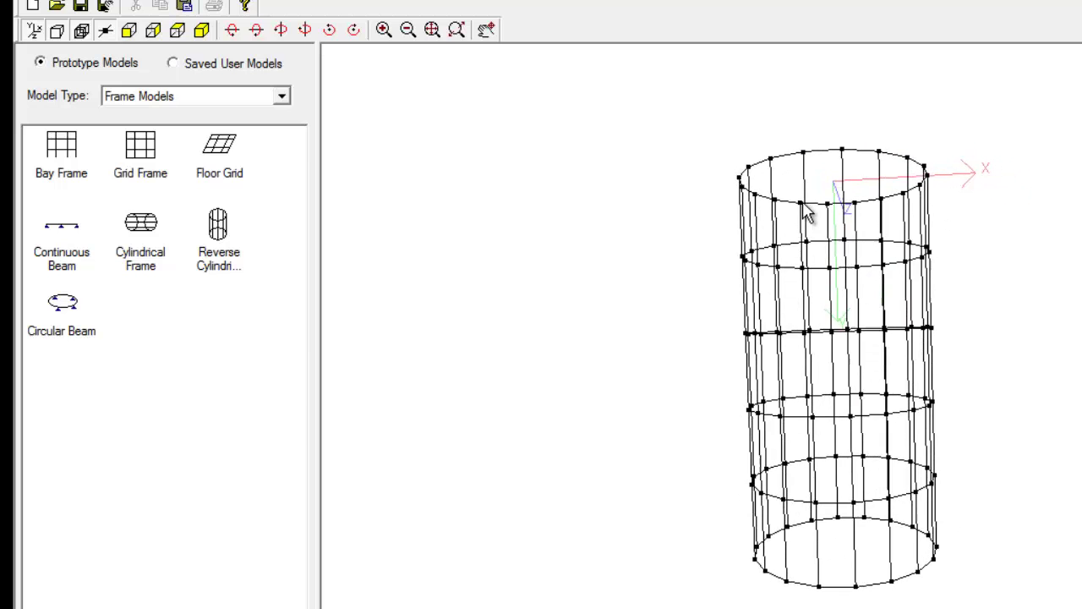
drag(801, 263, 840, 380)
Raise the reverse cylinder's periphery bays from 18 to 20.
click(704, 314)
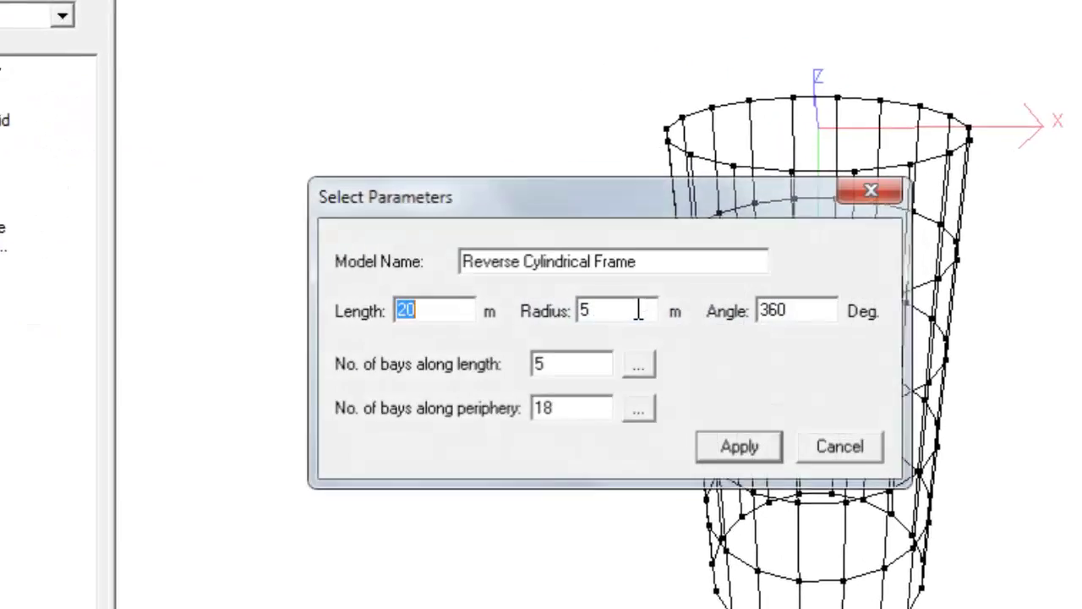
mouse_move(484, 153)
mouse_down()
mouse_move(355, 109)
mouse_move(461, 88)
mouse_up()
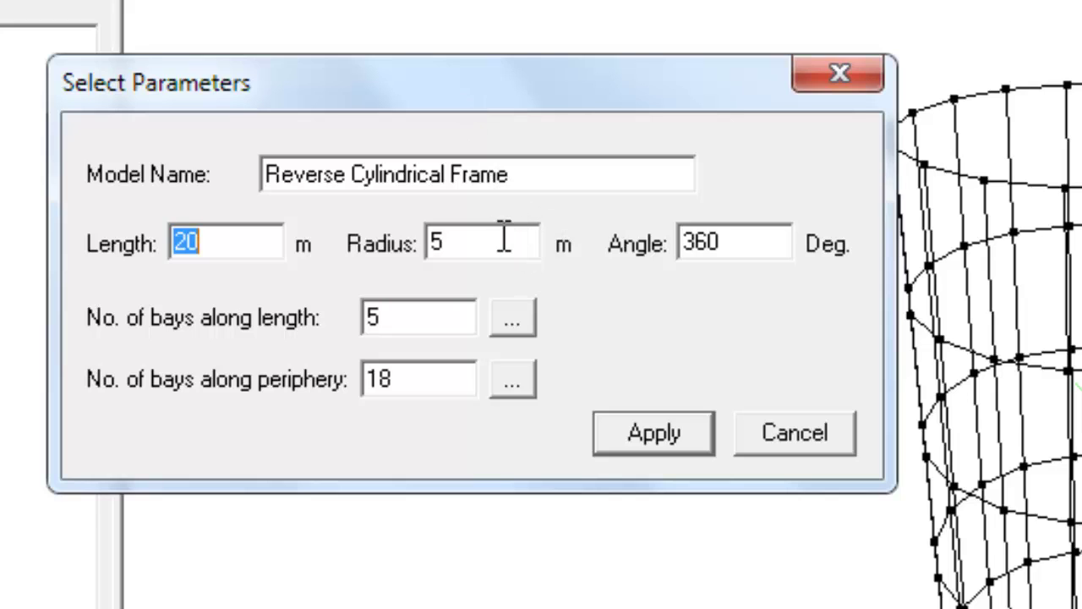
click(422, 377)
drag(423, 377, 328, 384)
text(2)
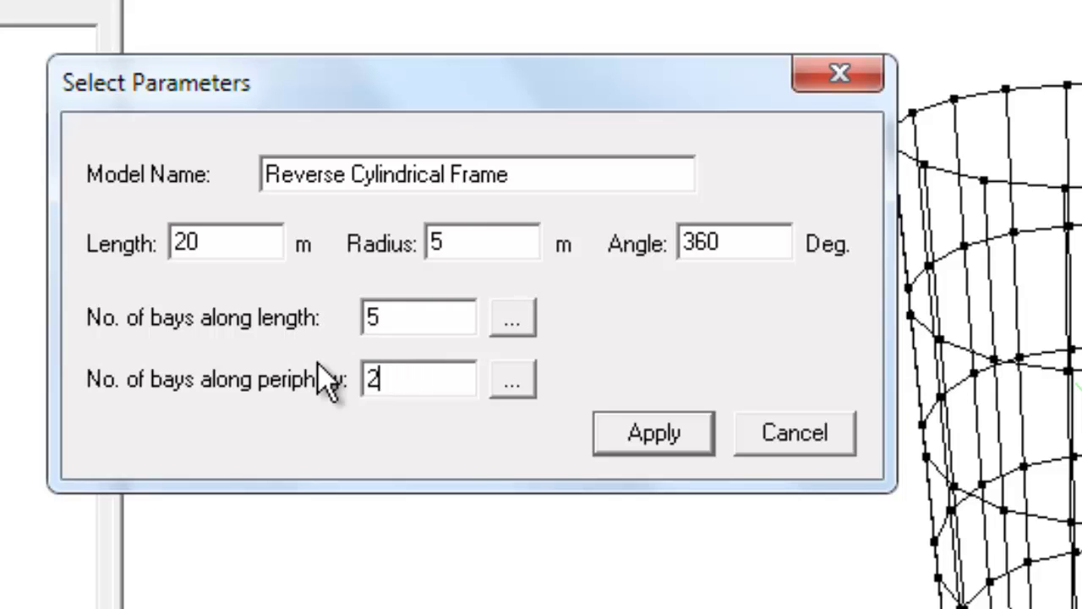
text(0)
click(672, 435)
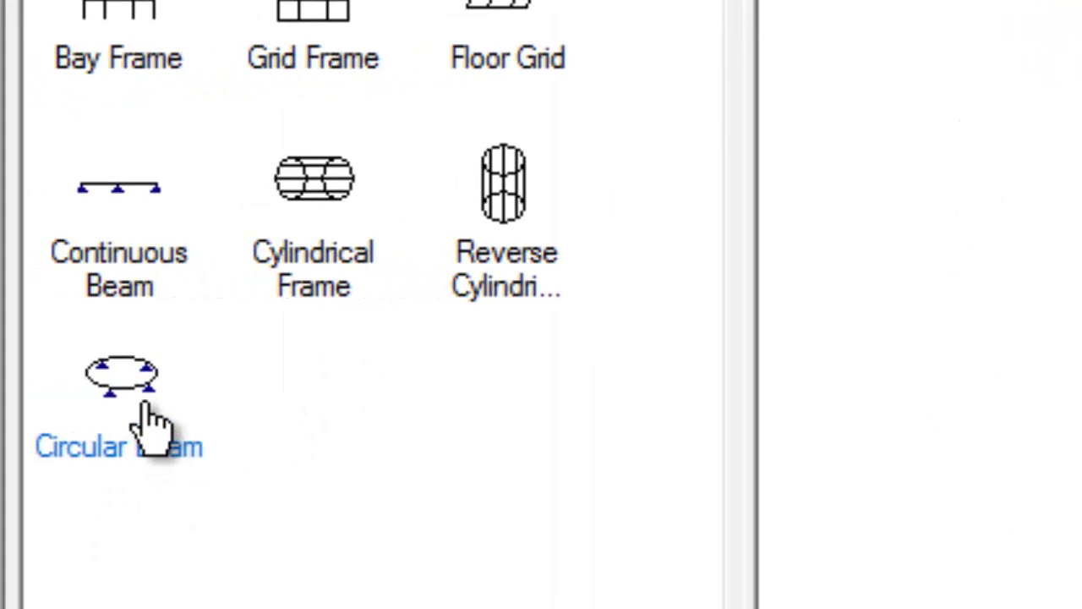
Generate a Circular Beam with its default parameters.
click(141, 407)
double_click(144, 414)
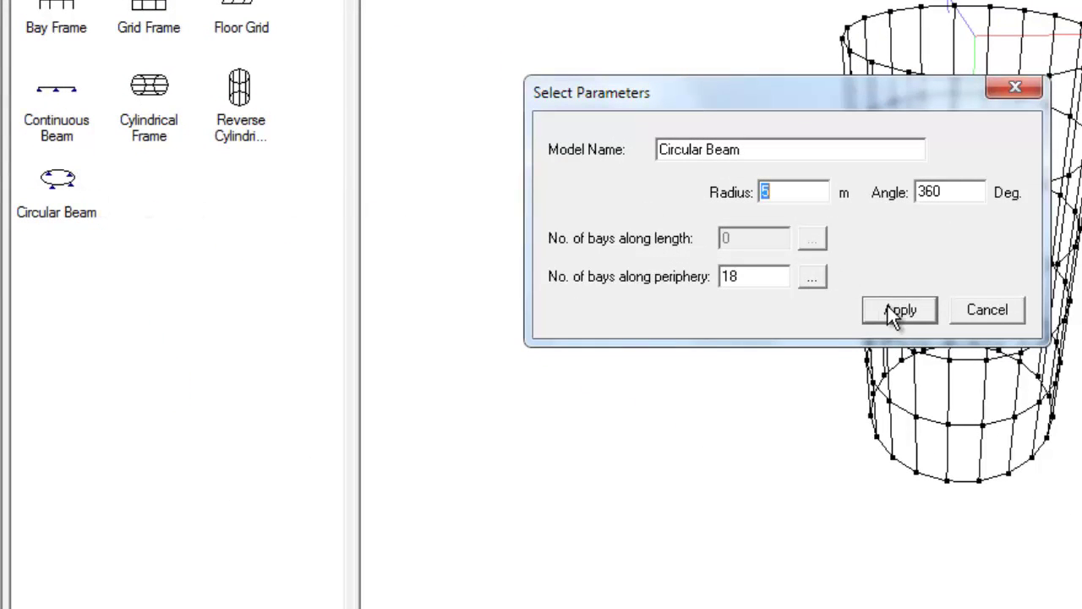
click(888, 310)
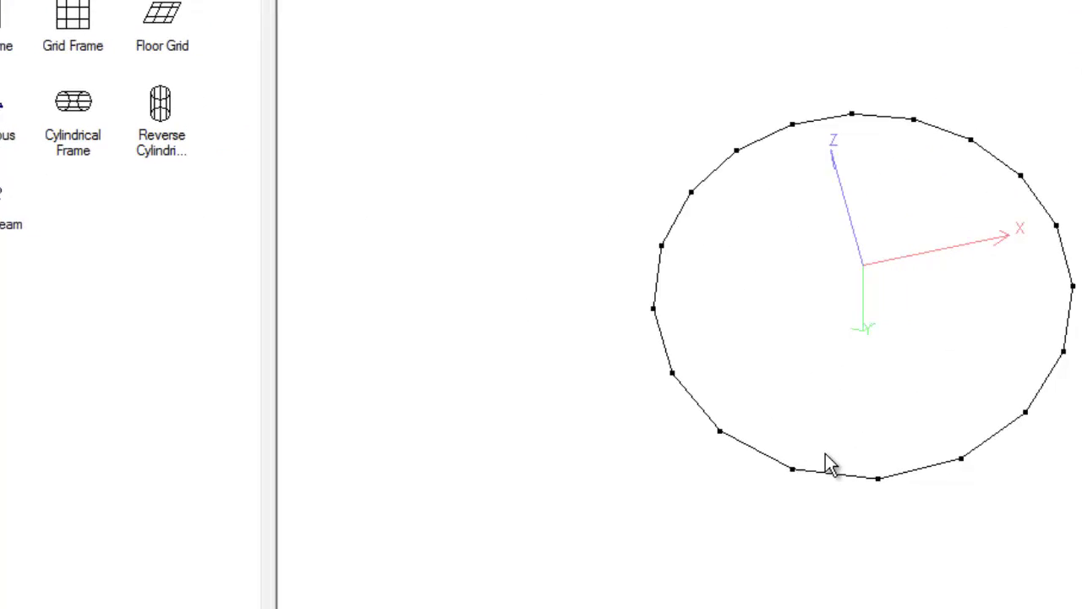
mouse_move(826, 454)
shift+middle_down()
mouse_move(378, 356)
mouse_move(380, 336)
mouse_move(363, 316)
shift+middle_up()
Change the circular beam's radius to 2 m.
right_click(329, 232)
click(405, 248)
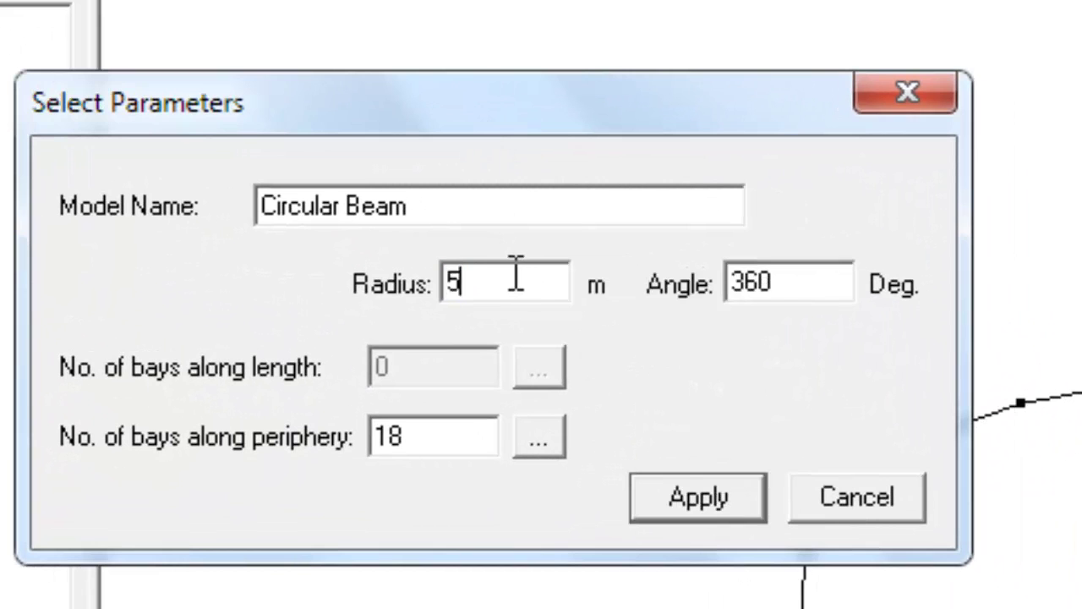
drag(516, 277, 416, 281)
text(2)
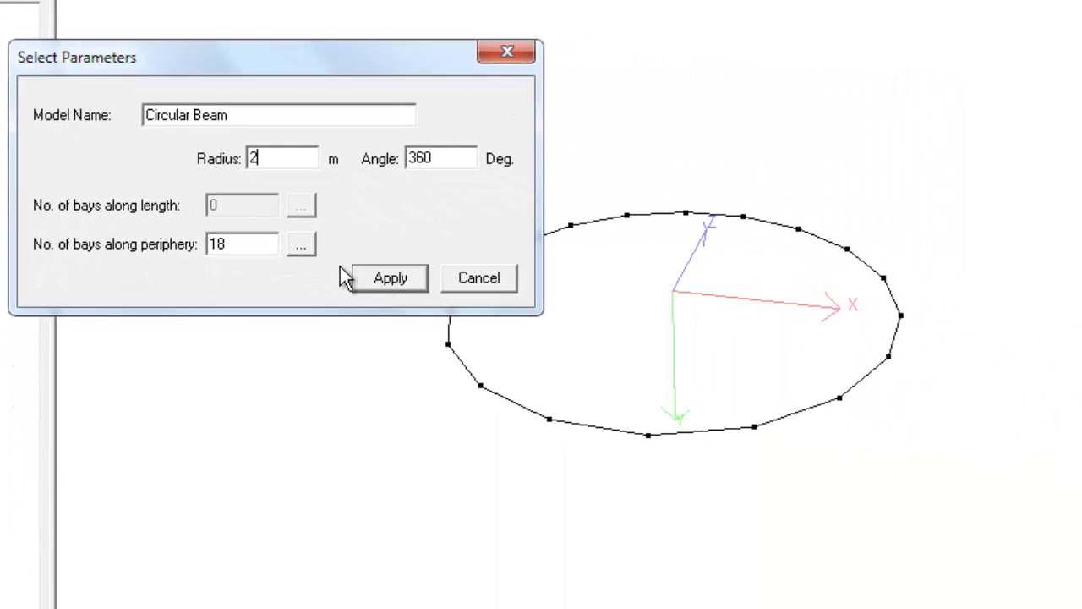
click(378, 275)
Reduce the circular beam to 5 periphery bays, forming a pentagon.
right_click(426, 240)
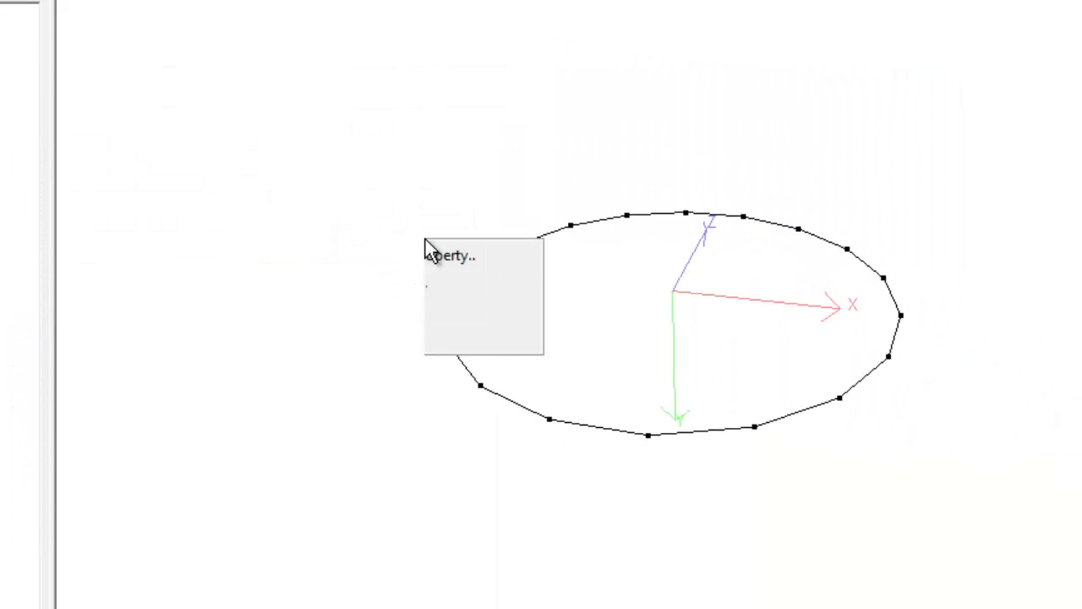
click(460, 255)
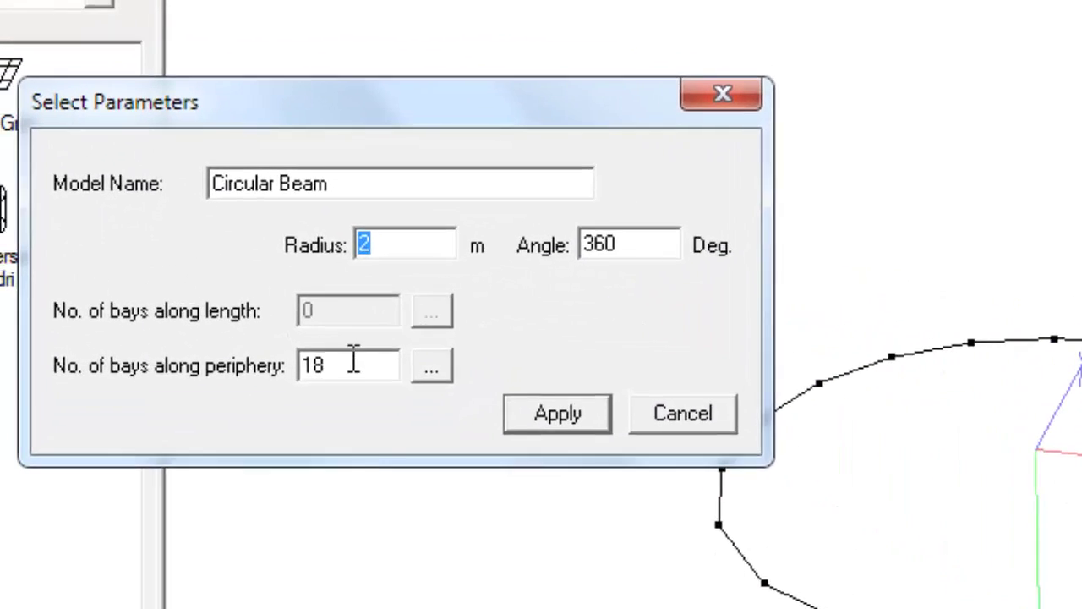
drag(353, 362, 307, 365)
text(5)
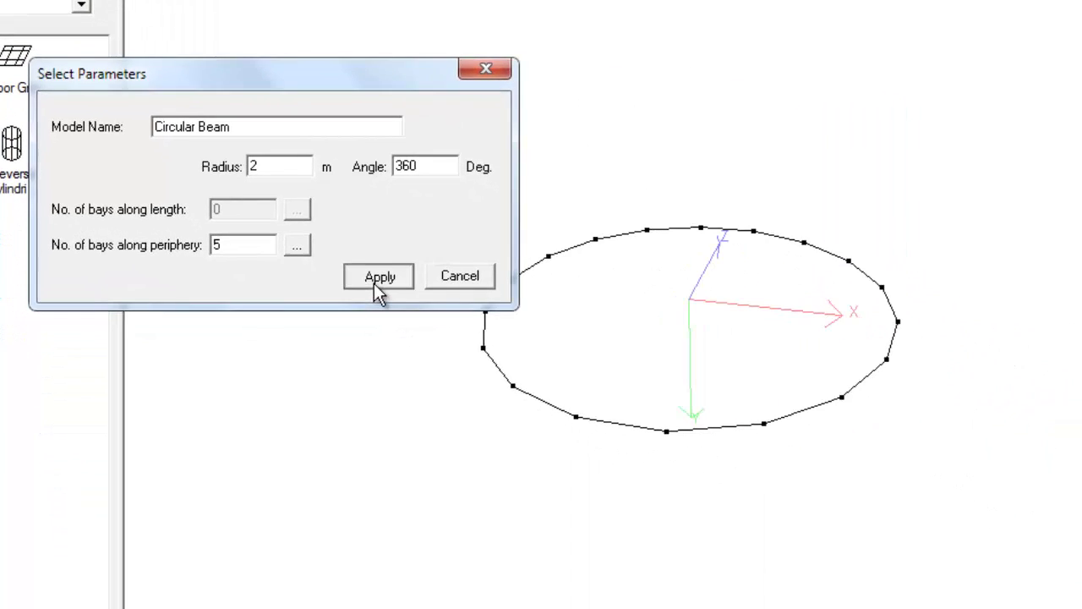
click(373, 285)
mouse_move(626, 347)
middle_down()
mouse_move(601, 570)
mouse_move(679, 451)
mouse_move(742, 423)
mouse_move(425, 447)
middle_up()
Regenerate the circular beam with 4 periphery bays as a quadrilateral.
right_click(413, 373)
click(478, 390)
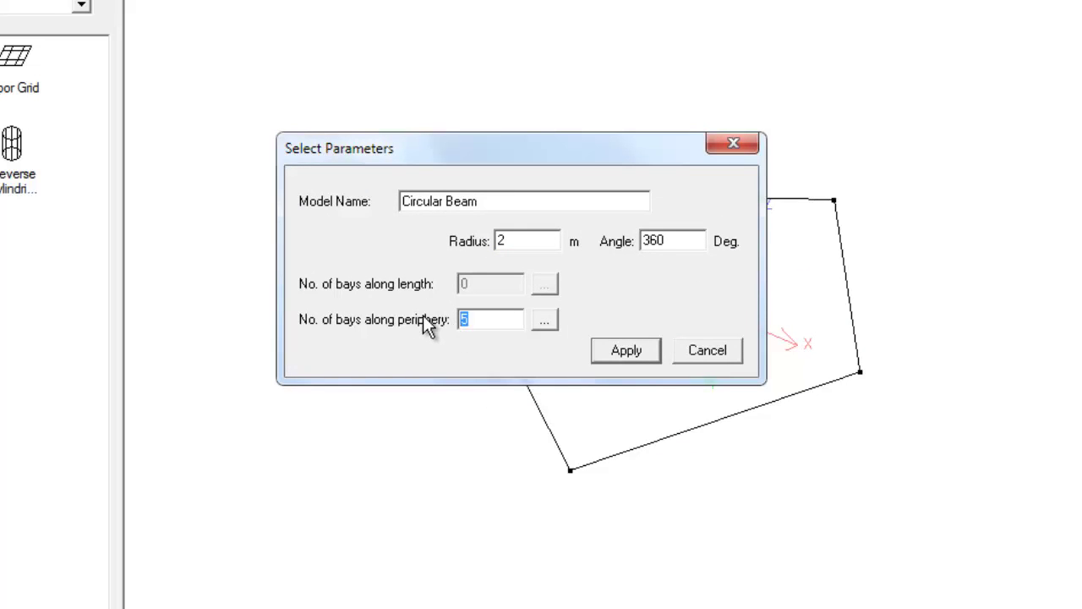
text(4)
click(612, 355)
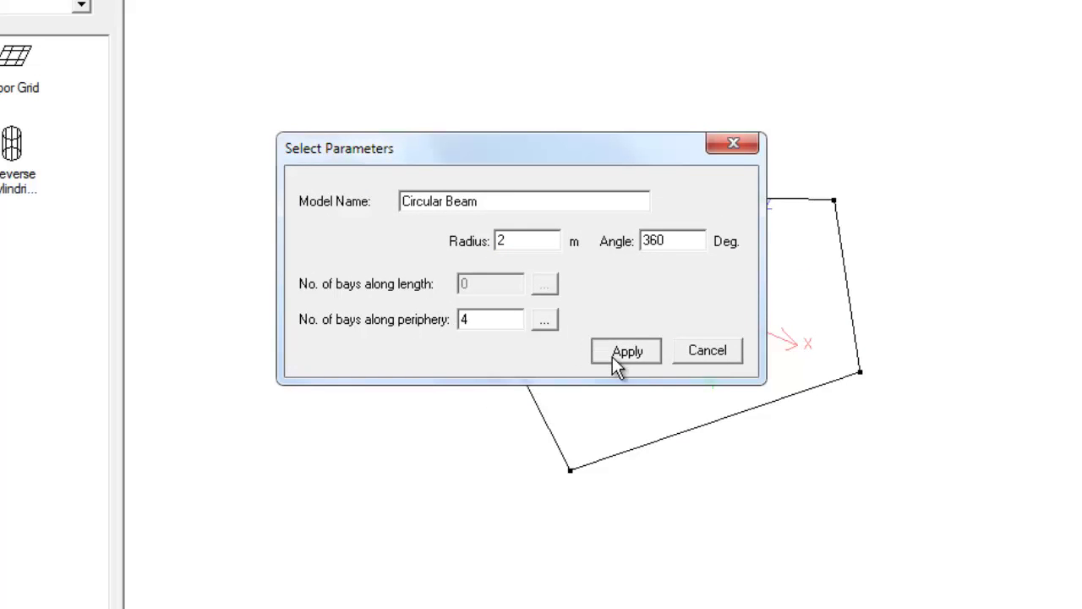
mouse_move(634, 320)
middle_down()
mouse_move(736, 439)
mouse_move(799, 486)
mouse_move(964, 406)
mouse_move(980, 355)
mouse_move(969, 321)
mouse_move(713, 395)
mouse_move(694, 310)
middle_up()
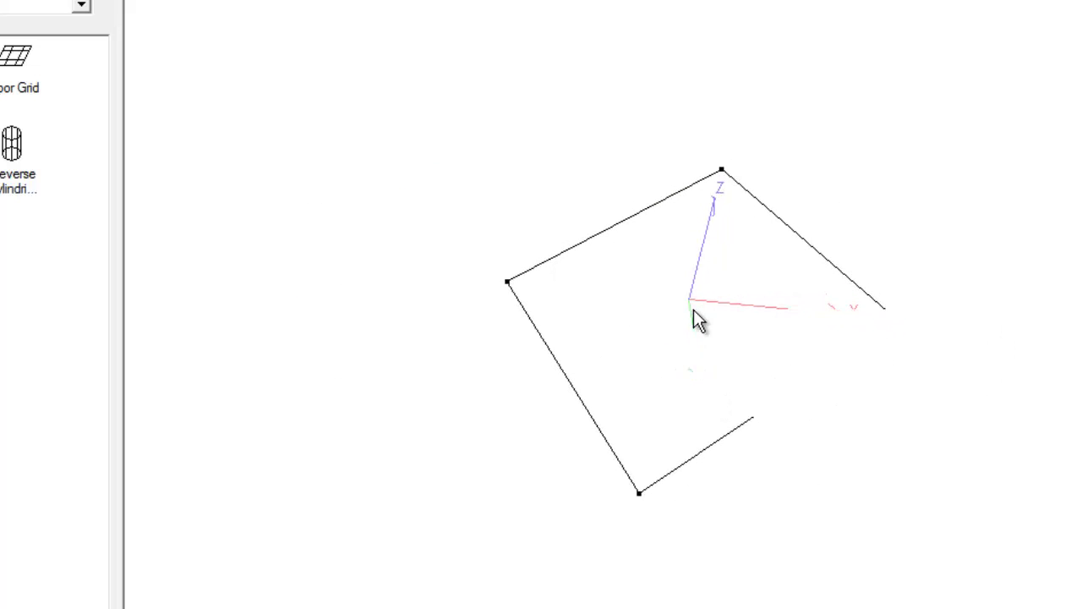
Regenerate the beam as a hexagon with 6 periphery bays.
right_click(694, 308)
click(764, 318)
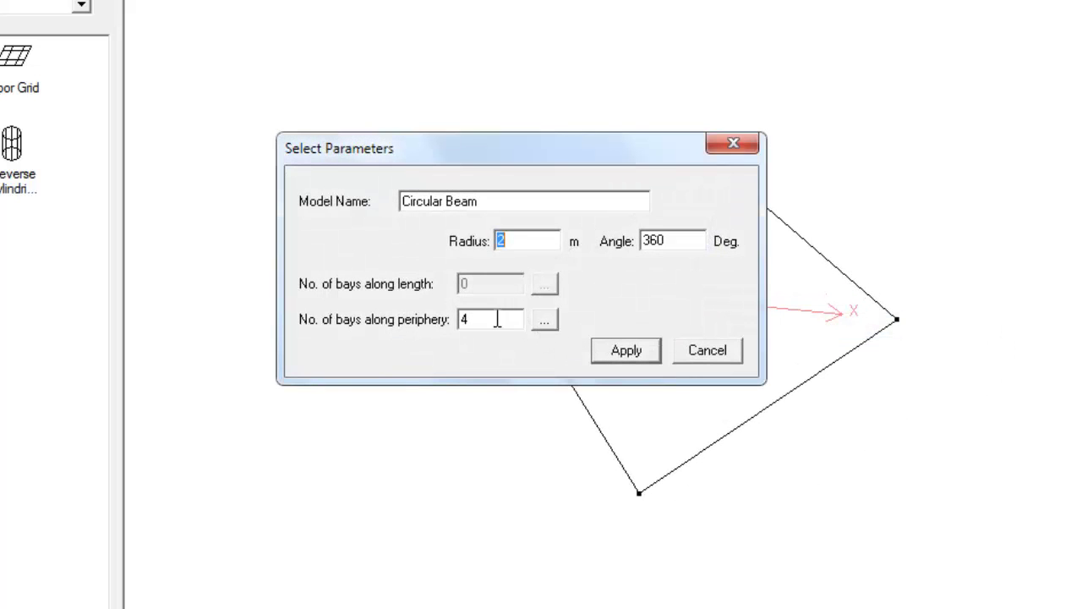
text(6)
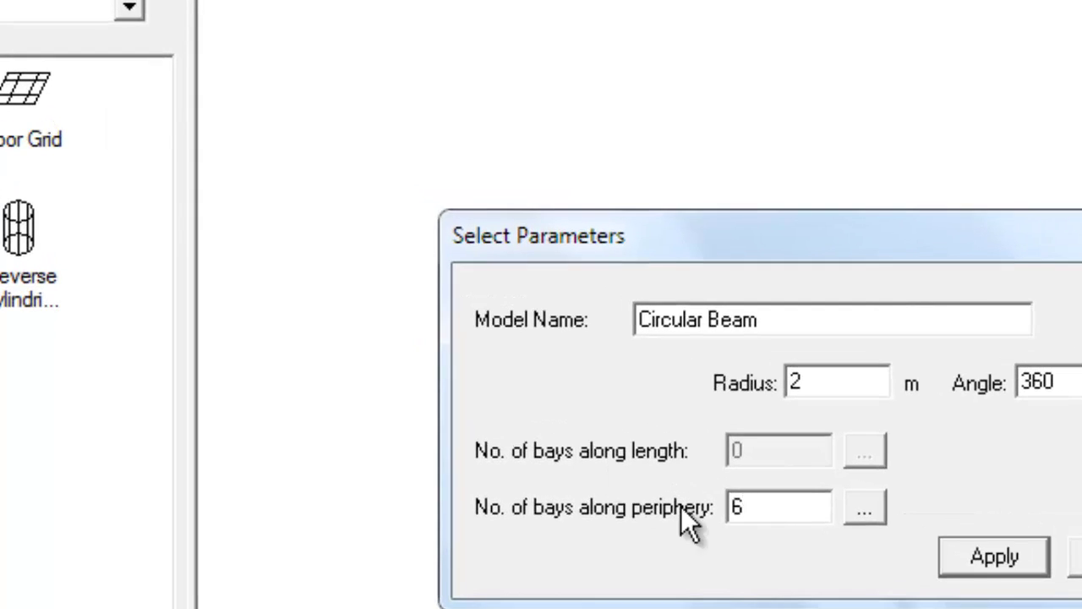
click(919, 539)
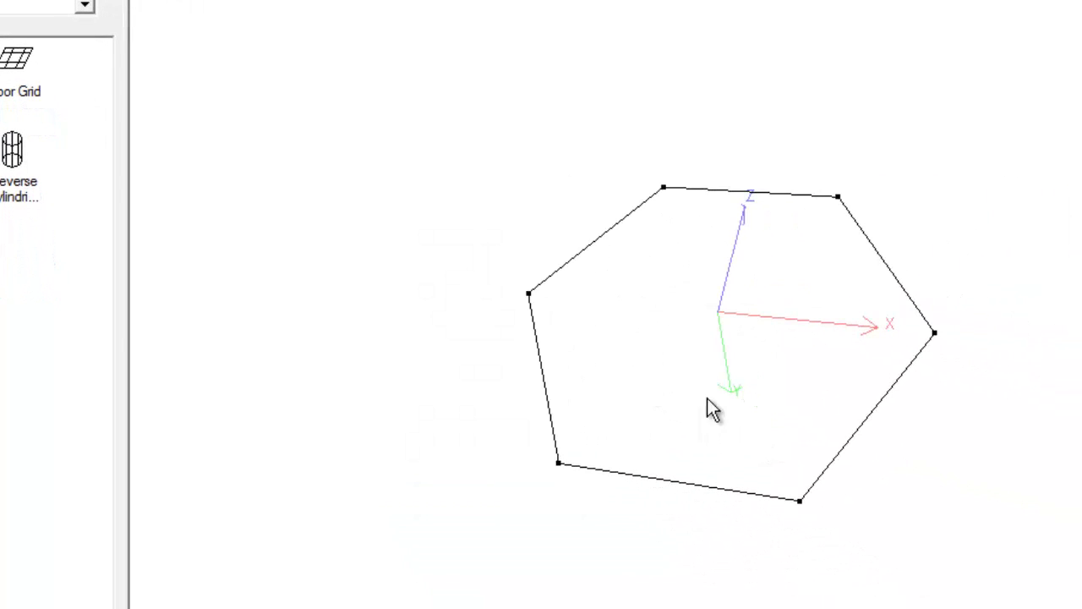
mouse_move(706, 399)
middle_down()
mouse_move(742, 511)
mouse_move(632, 351)
middle_up()
Give the beam 12 periphery bays and a 13 m radius.
right_click(632, 351)
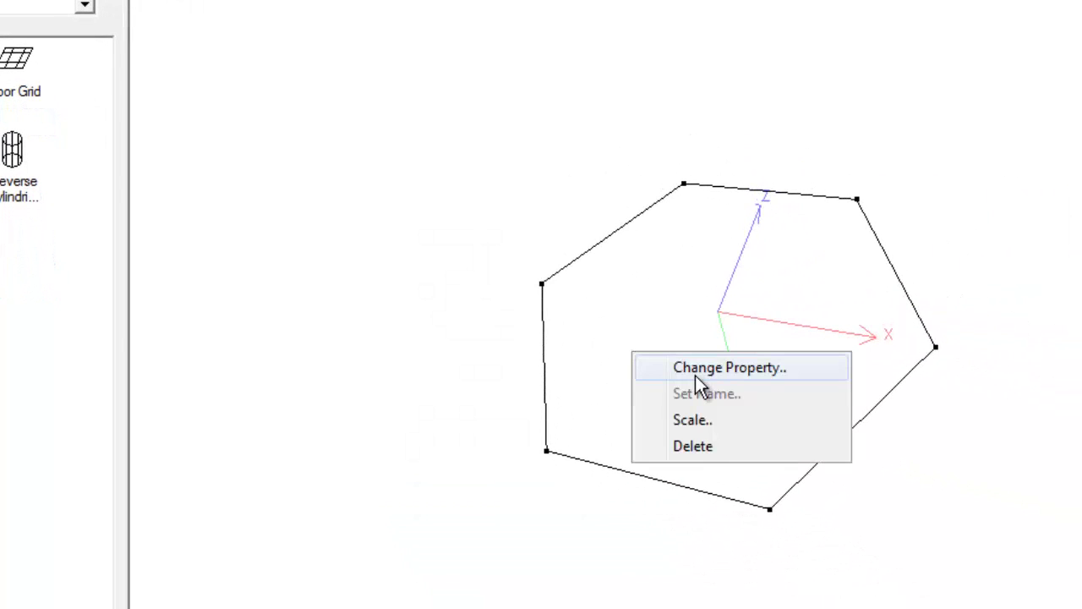
click(695, 375)
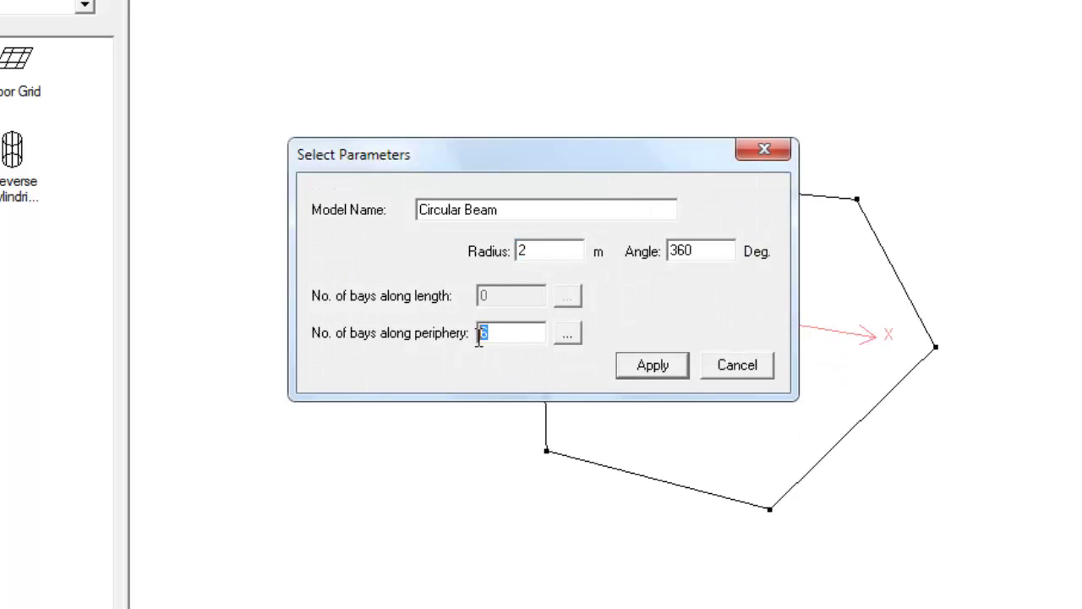
click(655, 359)
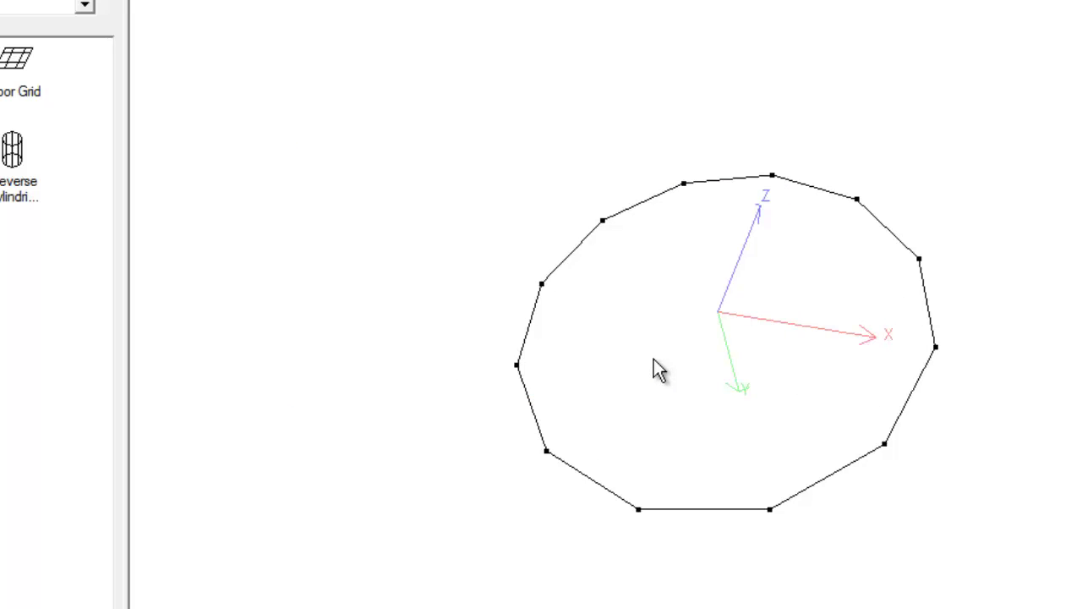
right_click(653, 359)
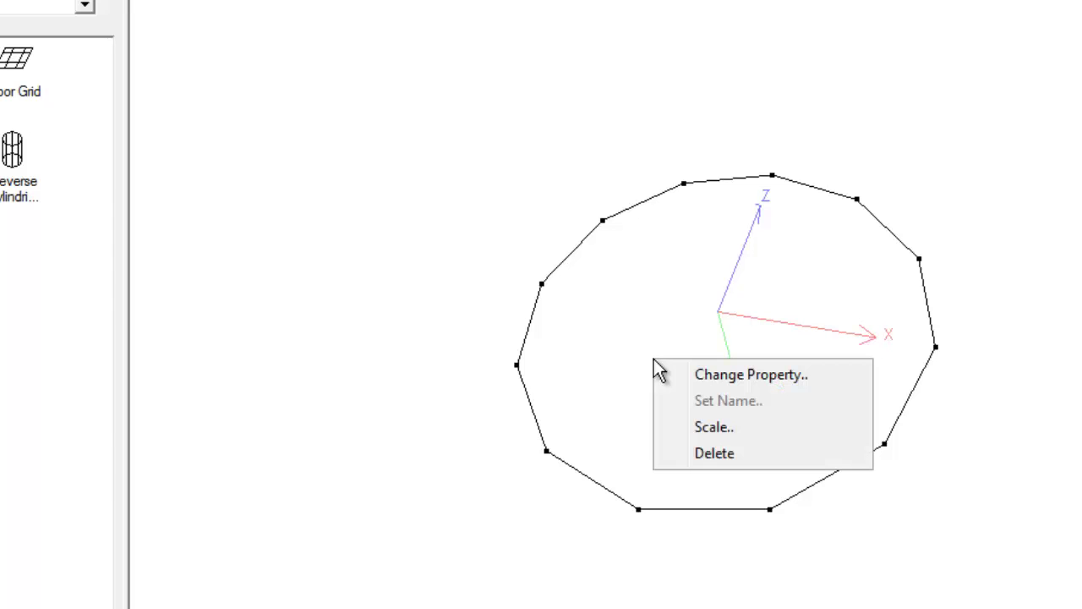
click(697, 380)
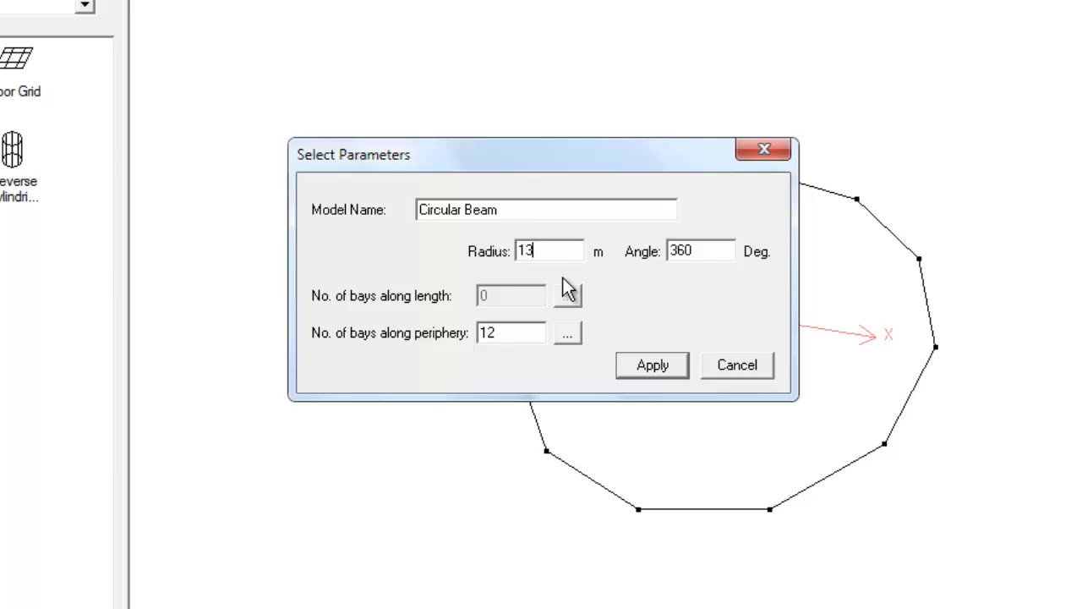
key(Return)
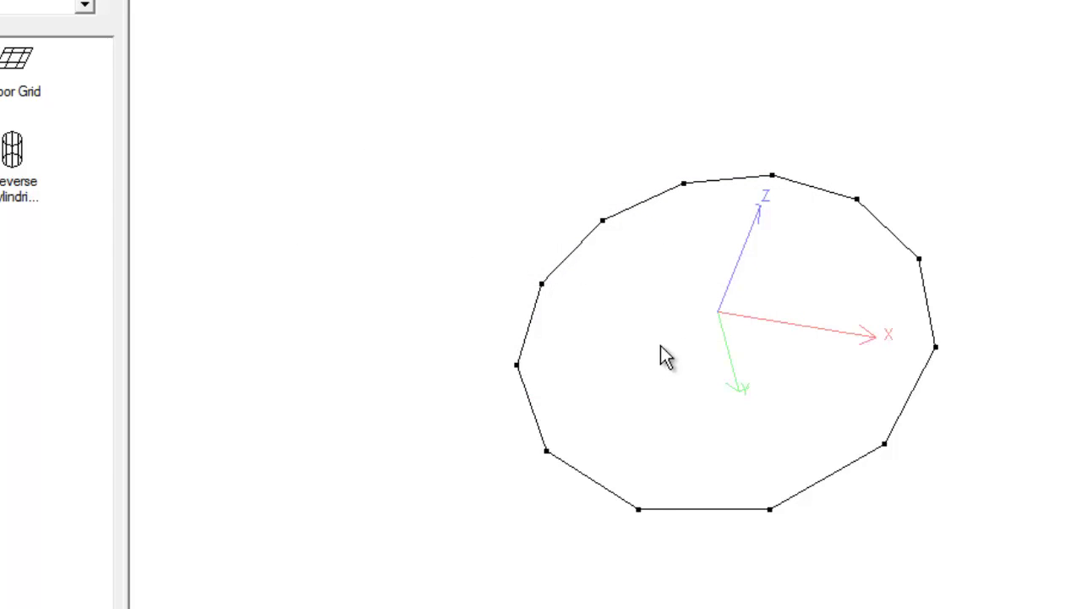
Switch the Structure Wizard to Surface/Plate Models and select Polygonal Plate With Holes.
mouse_move(660, 345)
mouse_down()
mouse_move(780, 239)
mouse_move(753, 248)
mouse_up()
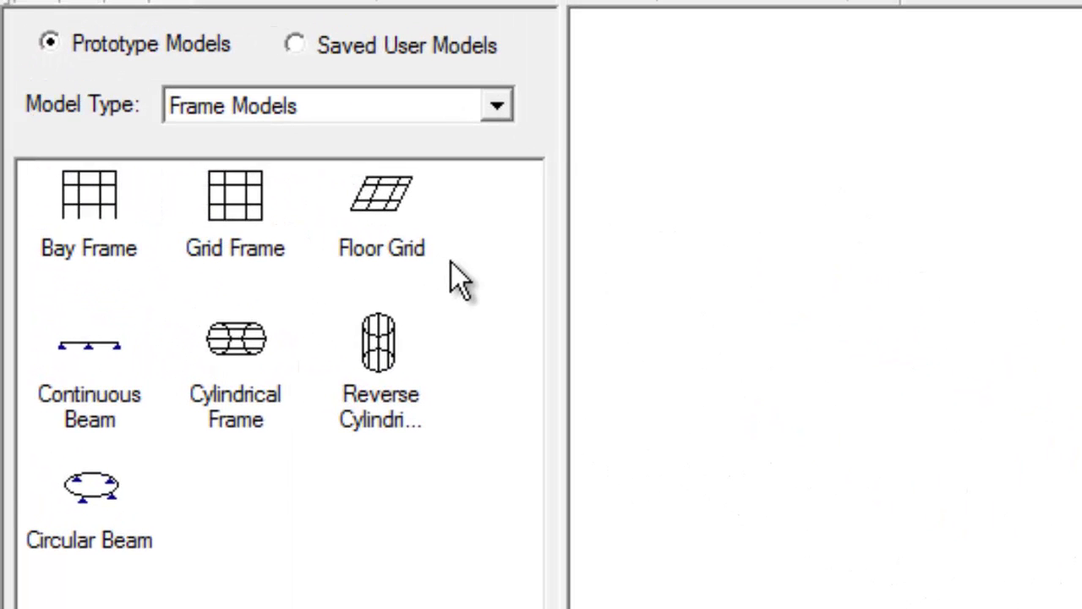
click(498, 108)
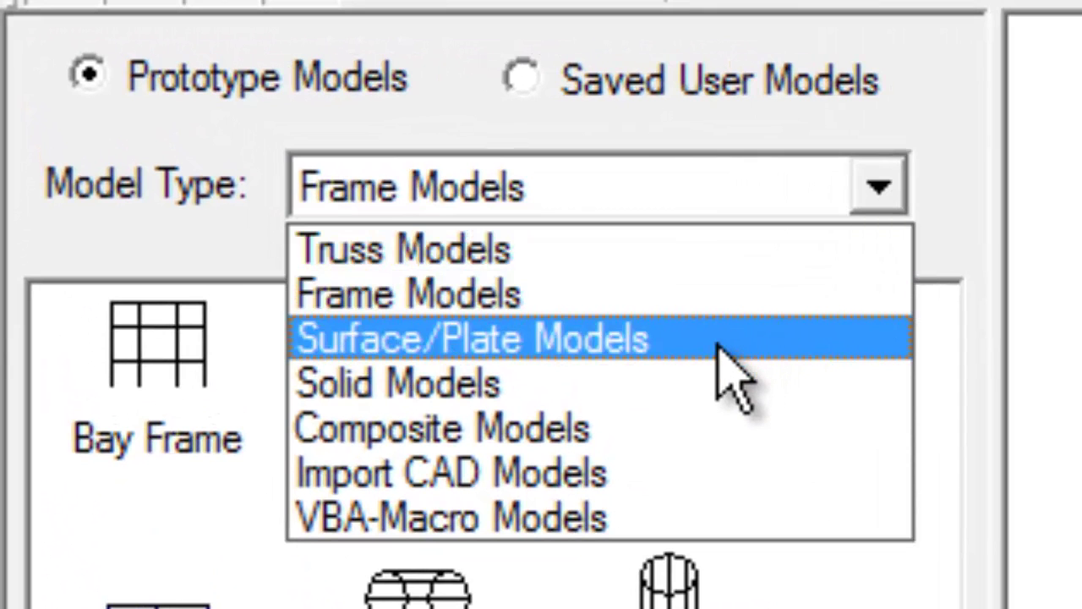
click(717, 347)
click(702, 334)
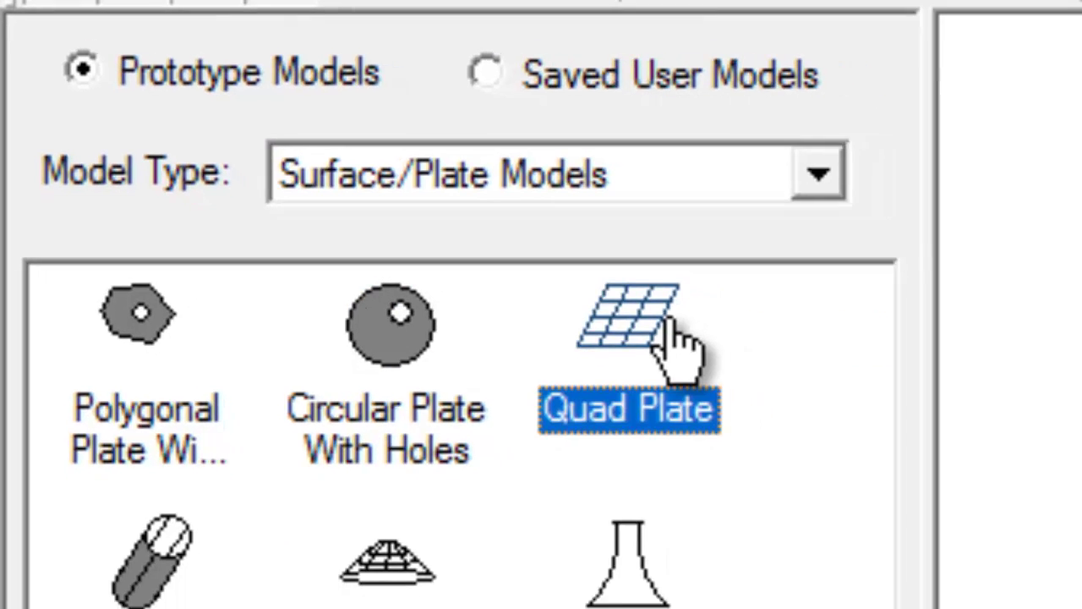
click(125, 259)
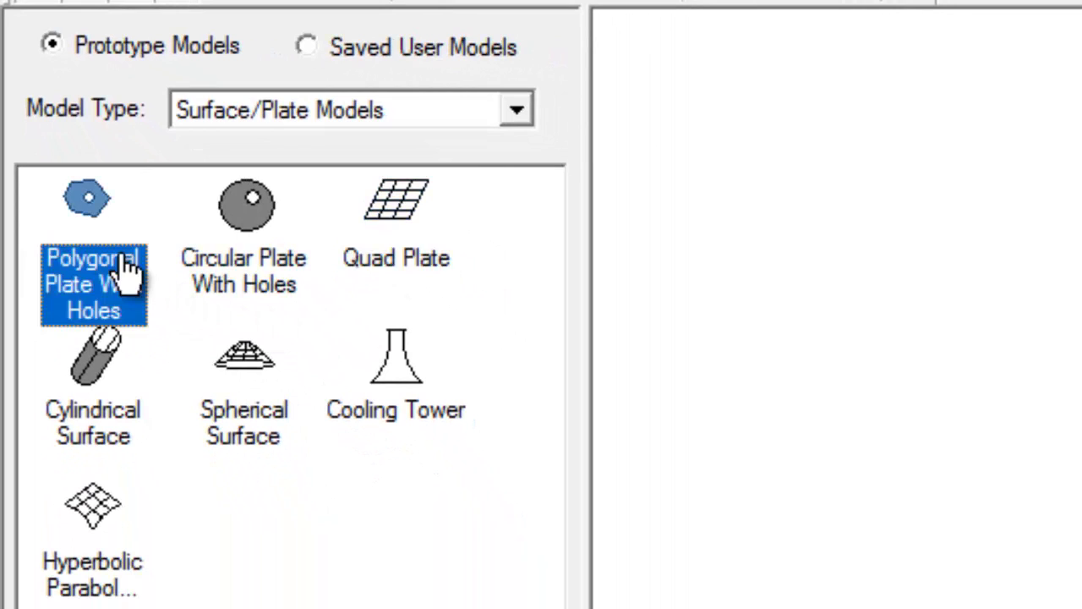
Generate the default 10 × 10 polygonal plate mesh with its central hole.
double_click(100, 284)
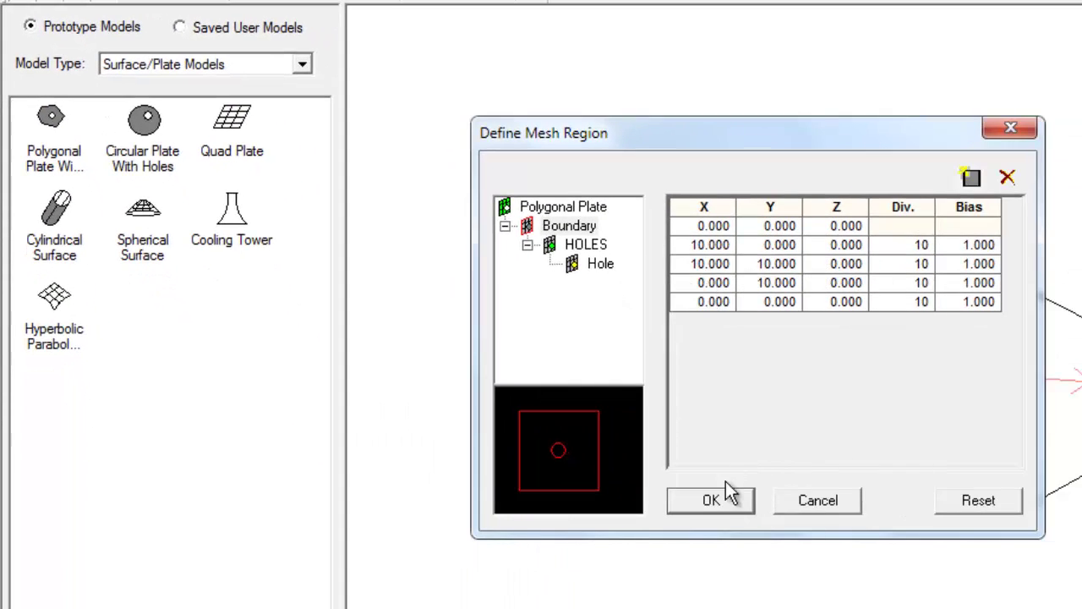
click(718, 497)
mouse_move(892, 422)
middle_down()
mouse_move(1003, 206)
mouse_move(873, 123)
middle_up()
mouse_move(713, 334)
mouse_down()
mouse_move(913, 415)
mouse_move(911, 391)
mouse_move(804, 273)
mouse_move(750, 155)
mouse_move(684, 128)
mouse_move(840, 338)
mouse_move(857, 391)
mouse_move(928, 415)
mouse_move(911, 338)
mouse_move(870, 358)
mouse_move(710, 169)
mouse_move(691, 163)
mouse_move(753, 290)
mouse_up()
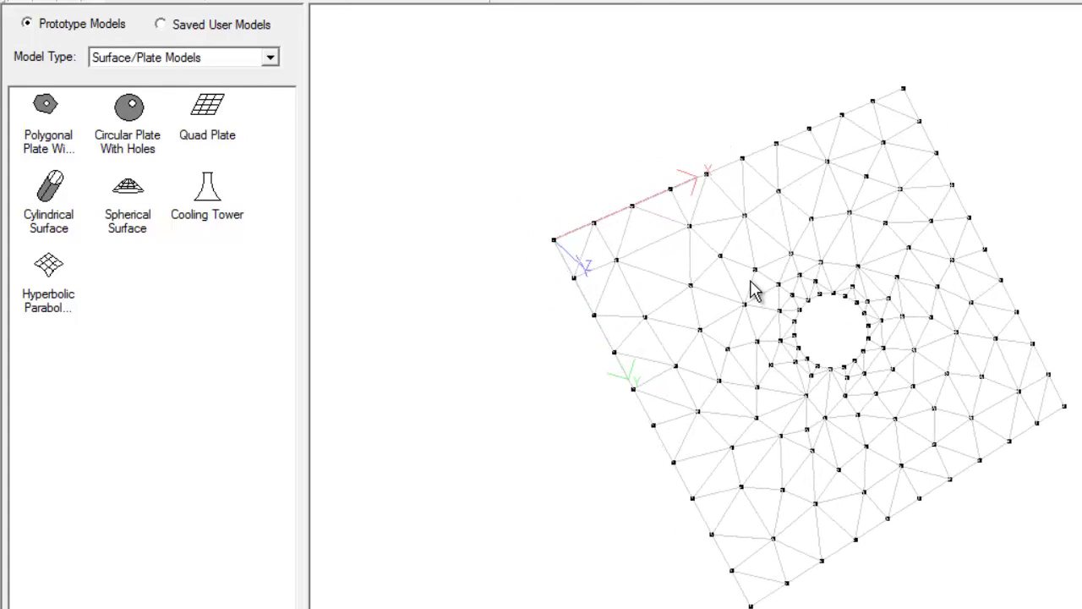
Shrink the hole at (5, 5) from 1.0 to a 0.5 radius and regenerate the mesh.
right_click(754, 258)
click(765, 269)
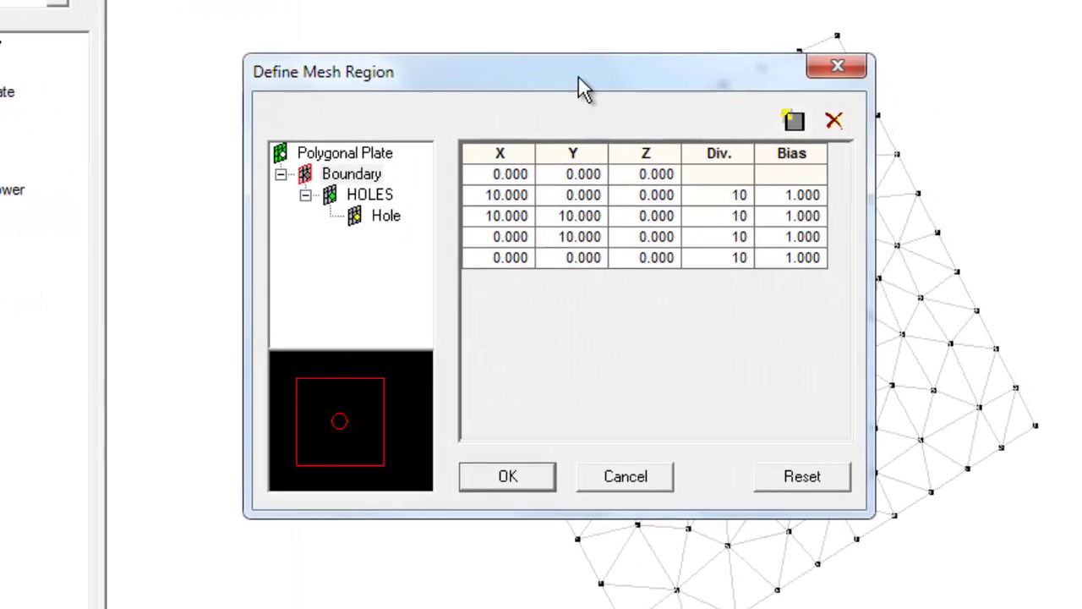
drag(558, 84, 355, 84)
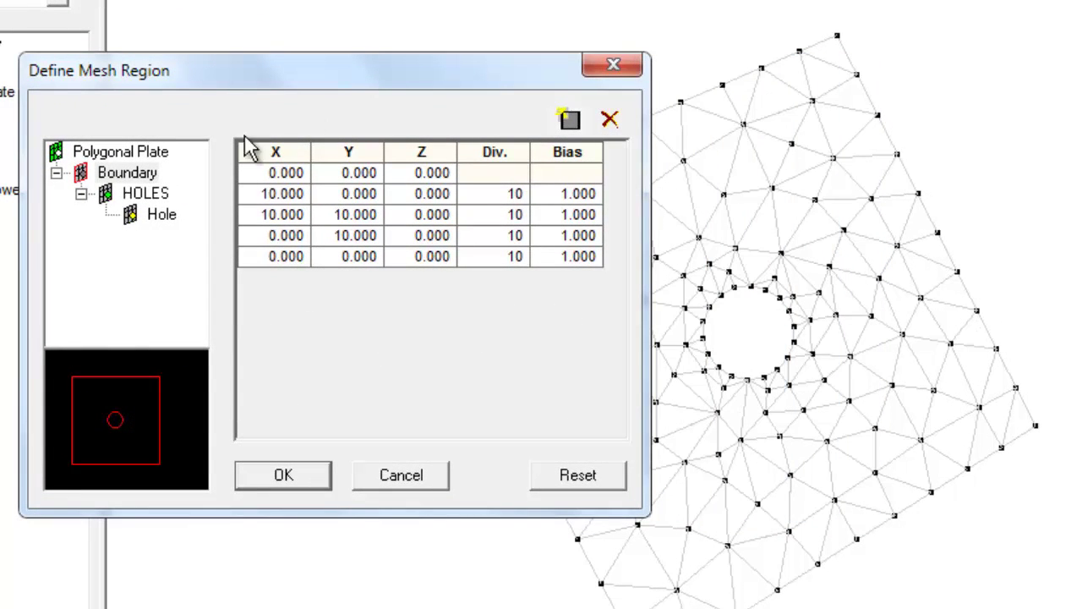
click(154, 215)
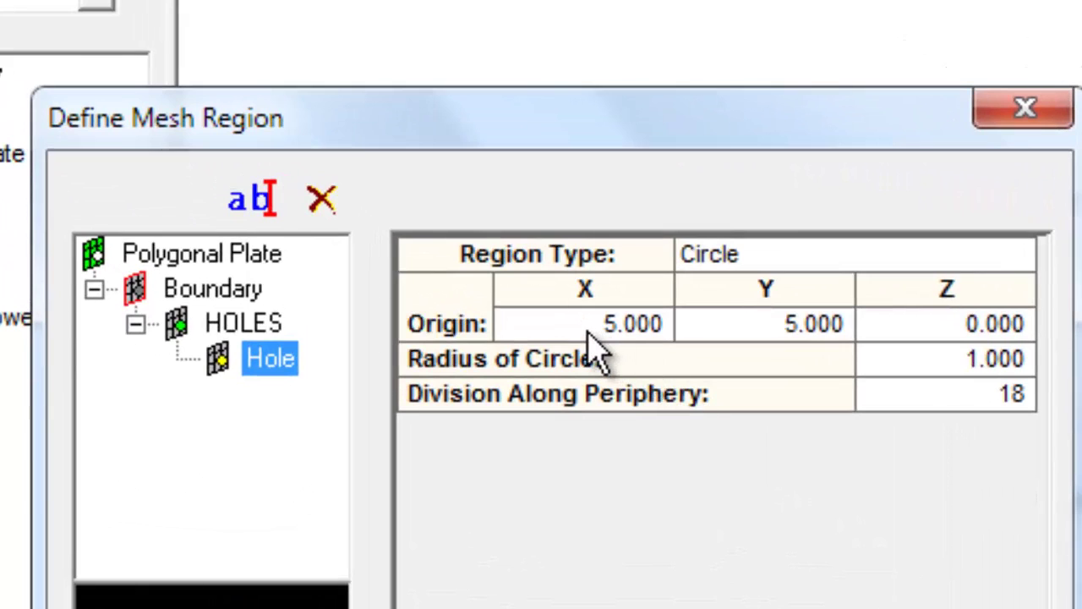
click(587, 332)
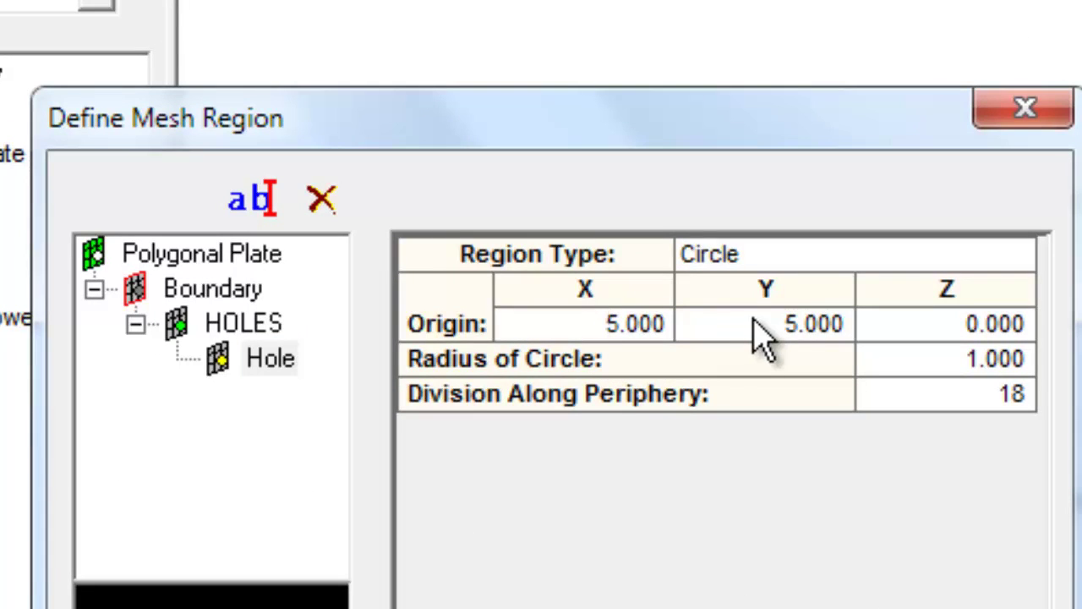
click(814, 335)
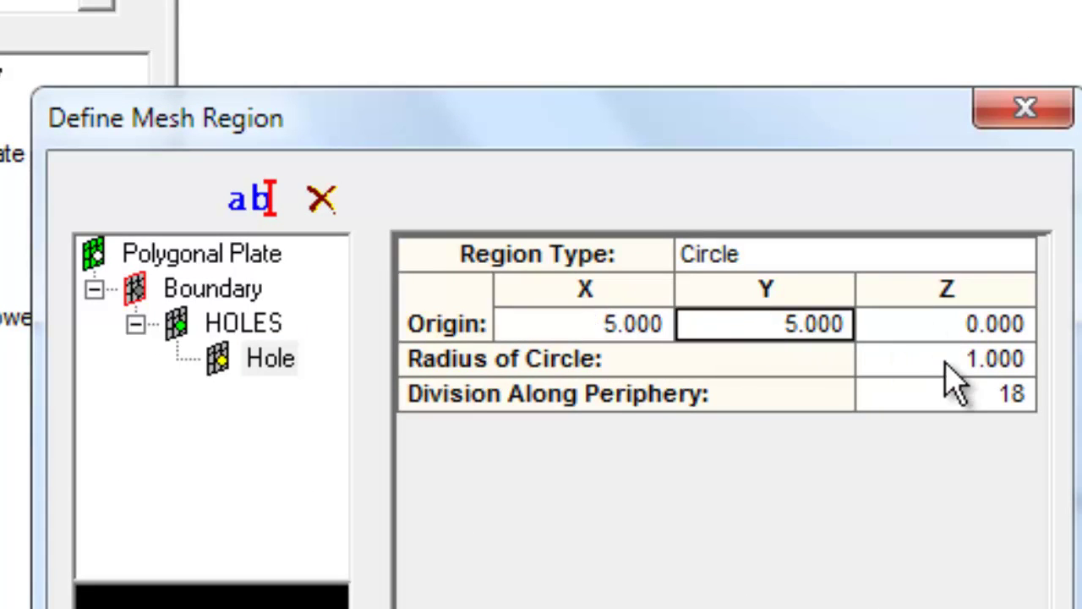
click(947, 363)
click(972, 363)
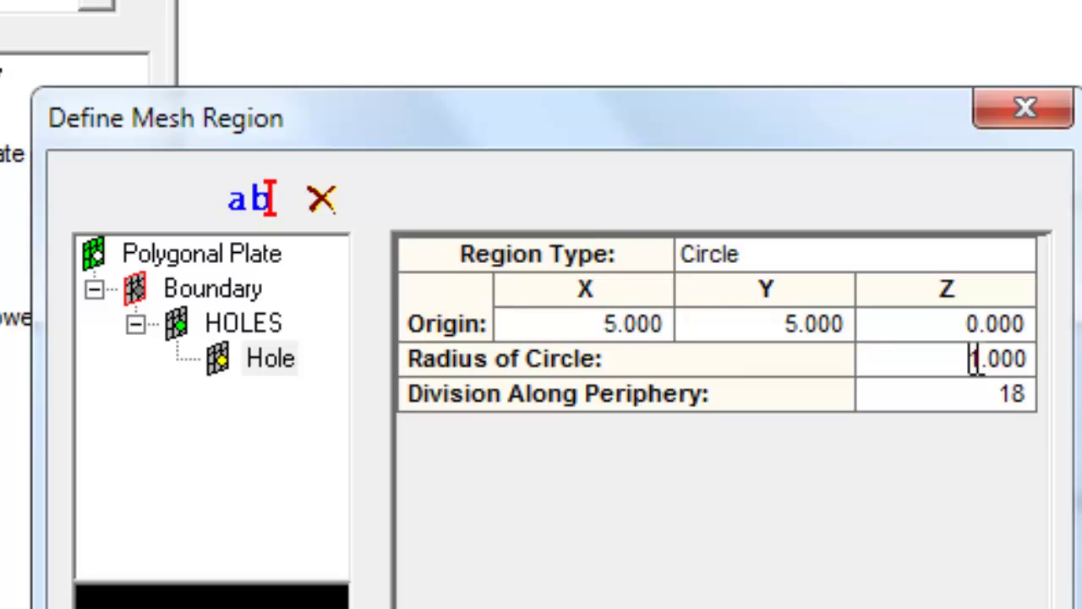
drag(973, 359, 1081, 372)
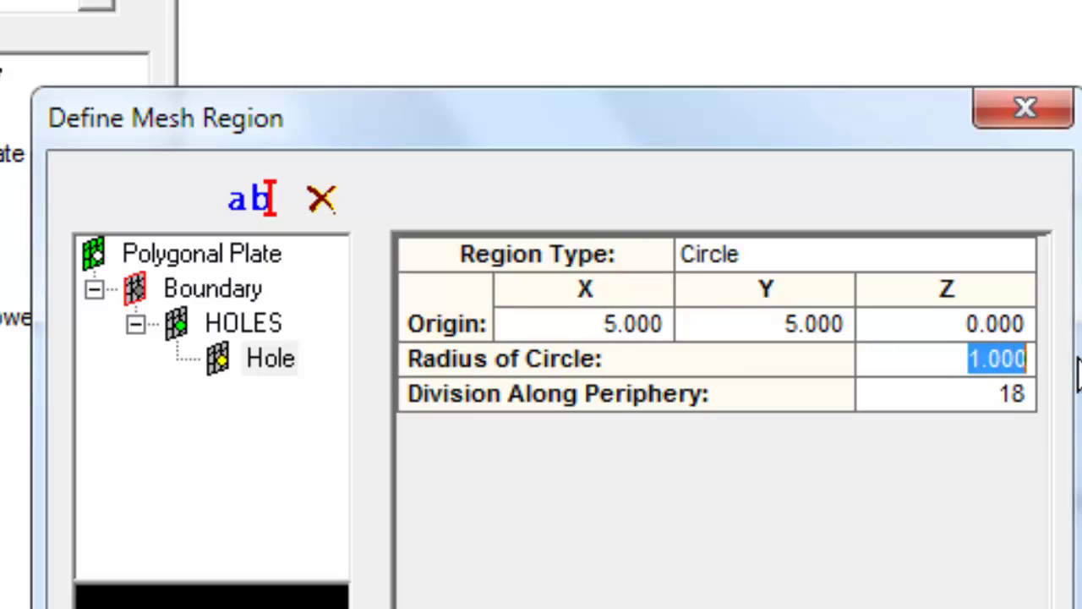
text(0.5)
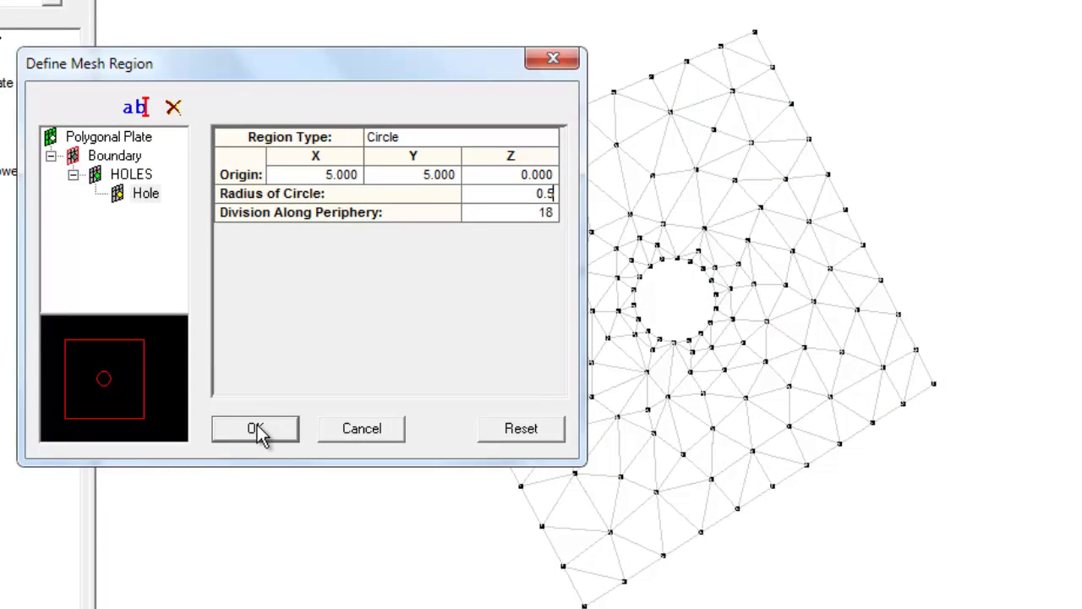
click(257, 424)
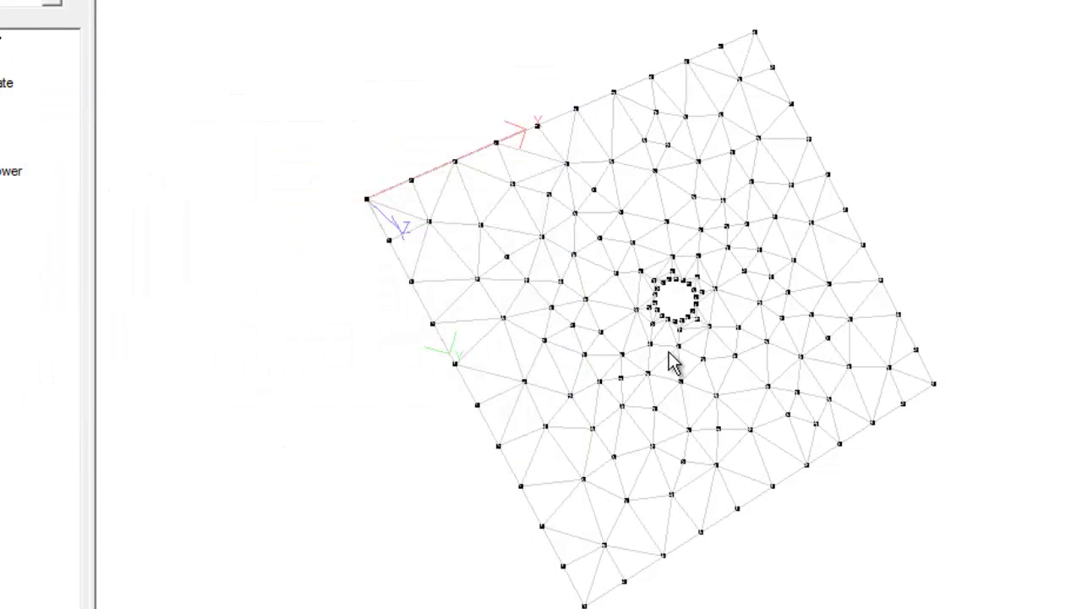
mouse_move(683, 345)
middle_down()
mouse_move(723, 340)
mouse_move(623, 290)
mouse_move(604, 310)
mouse_move(463, 279)
middle_up()
Change boundary edges 3–5 from 10 to 5 divisions and regenerate the plate mesh.
right_click(286, 223)
click(372, 241)
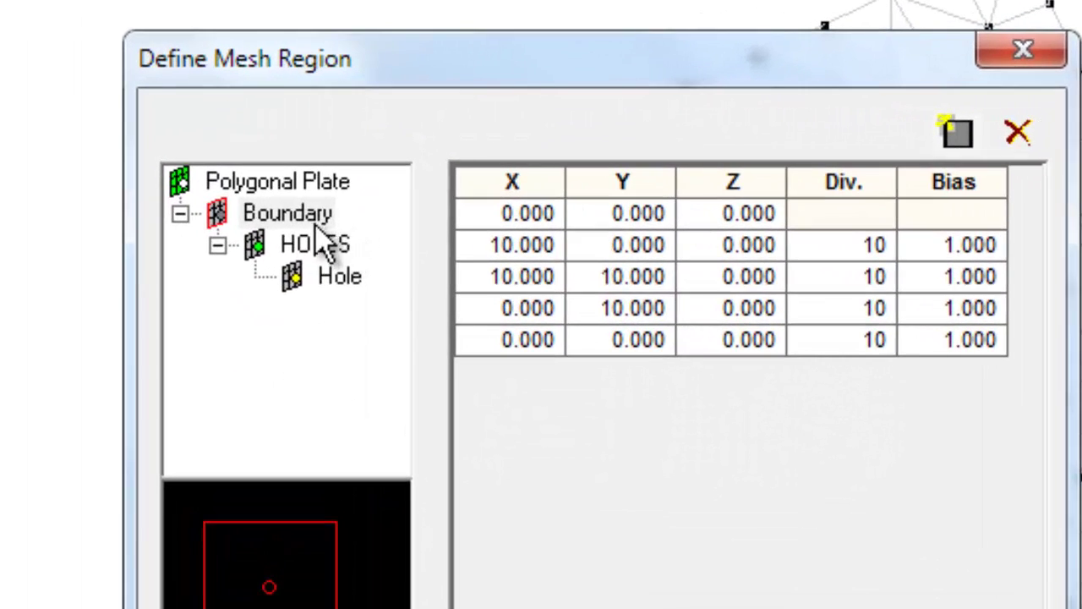
click(321, 218)
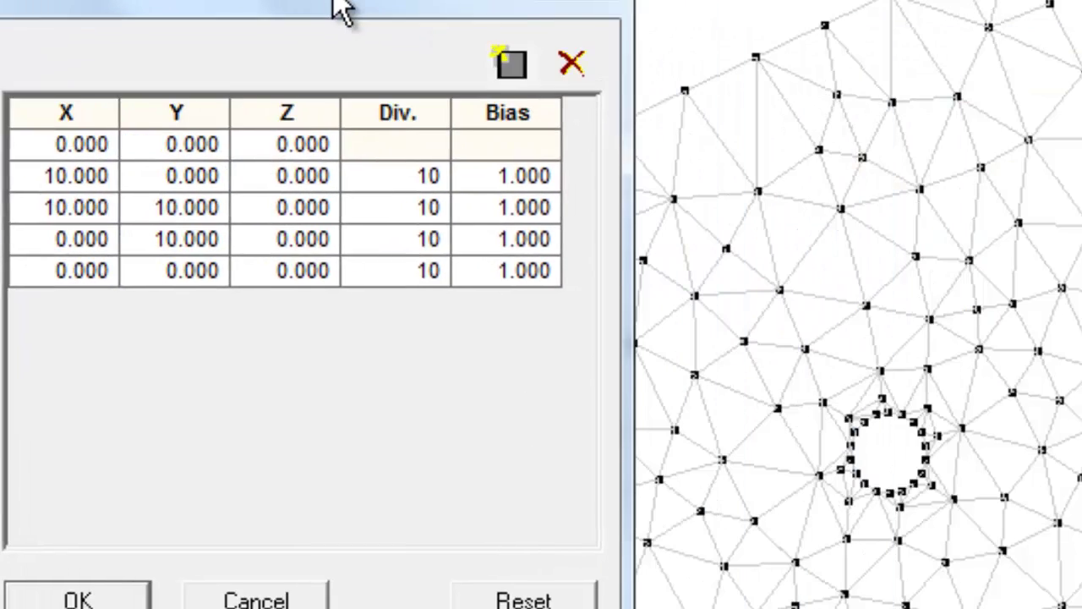
drag(343, 10, 245, 15)
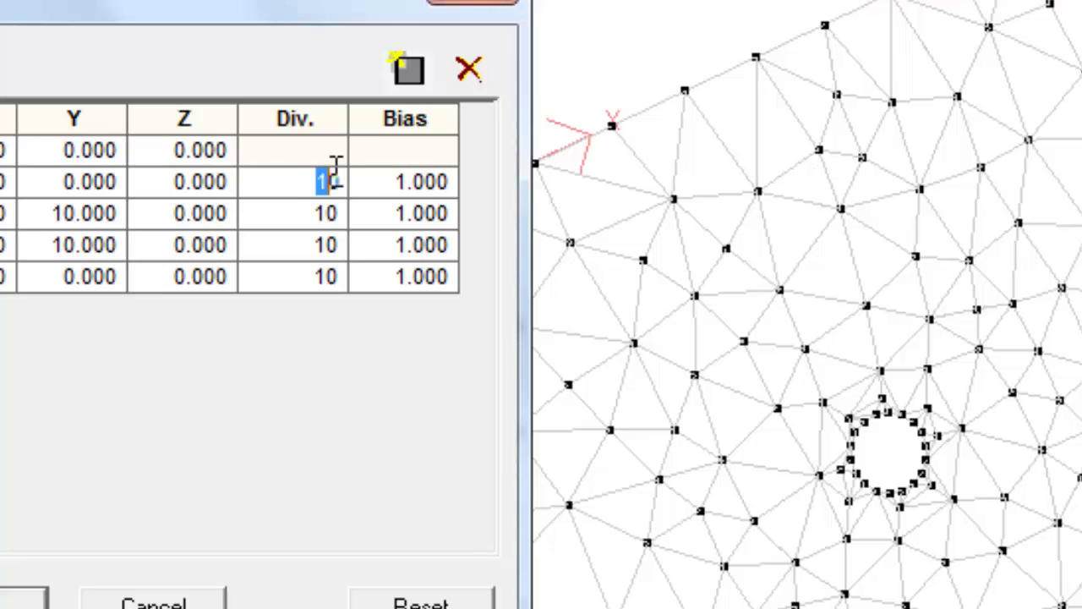
click(306, 213)
text(5)
key(Return)
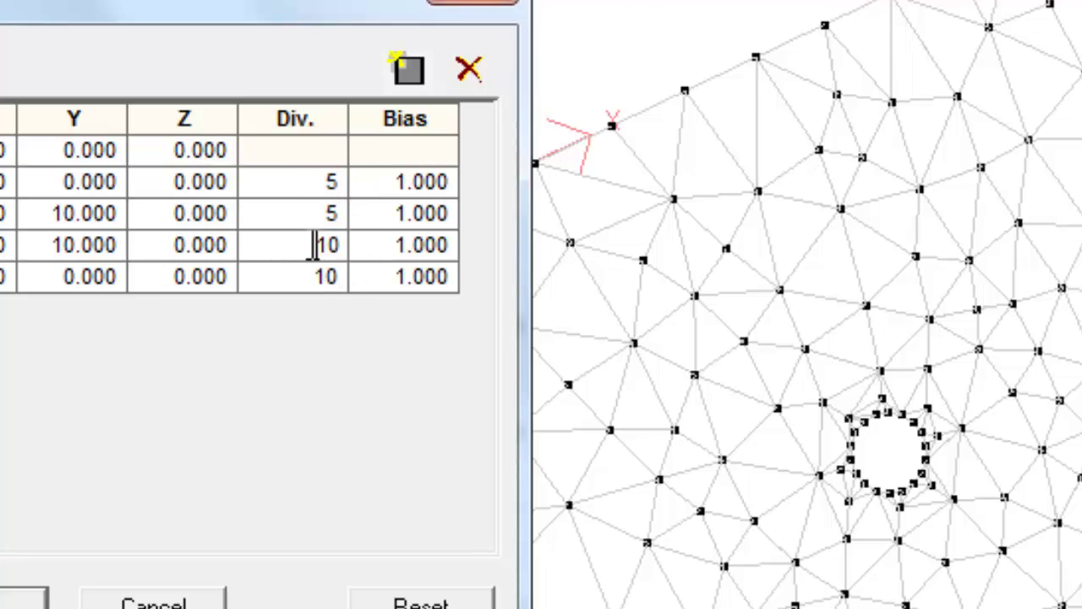
text(5)
key(Return)
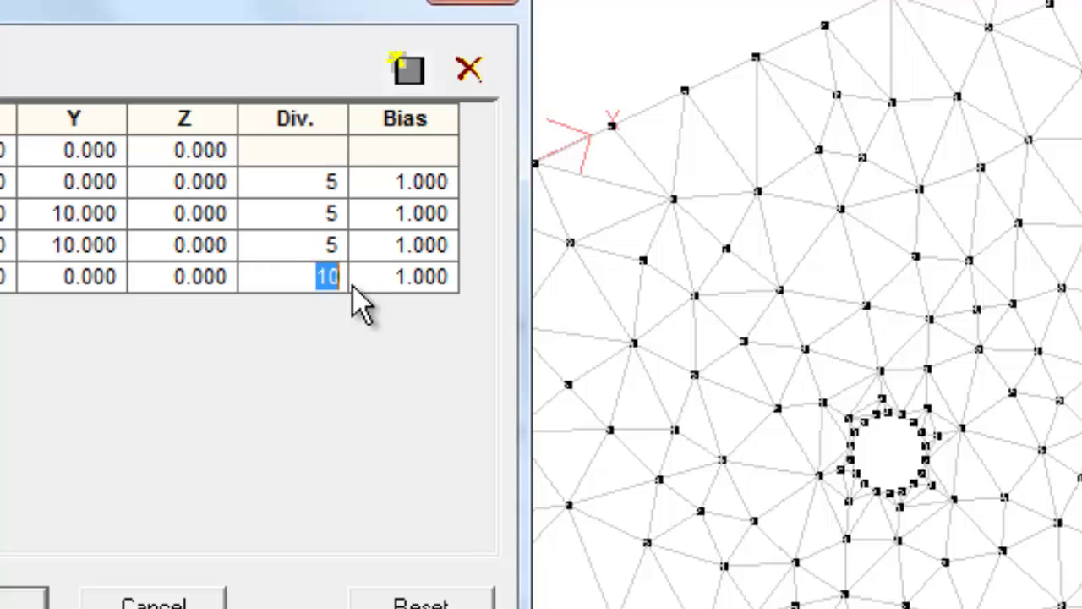
text(5)
key(Return)
click(23, 598)
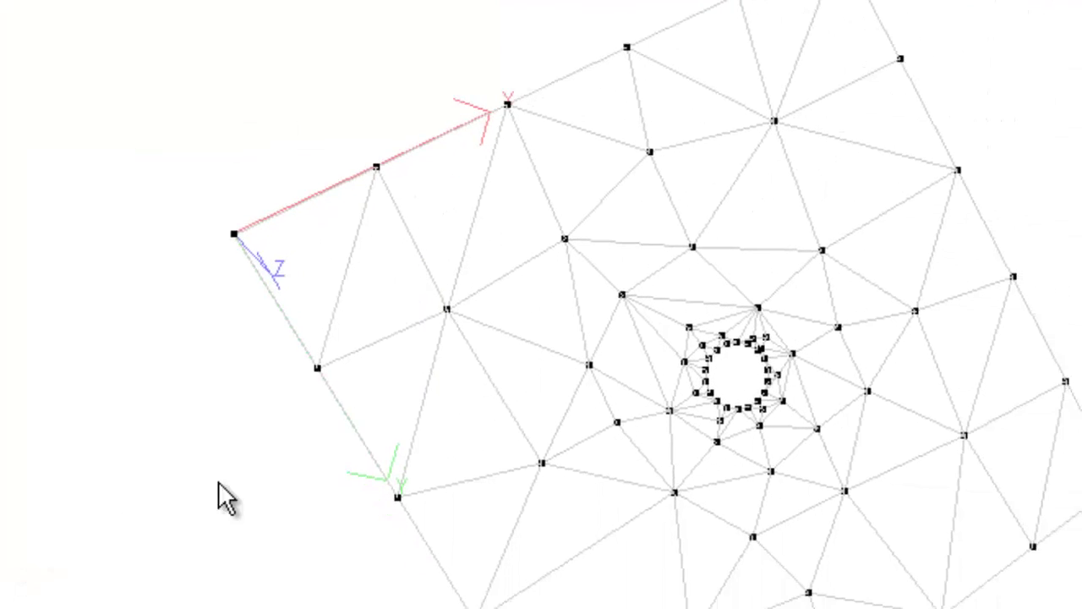
mouse_move(217, 498)
middle_down()
mouse_move(404, 218)
mouse_move(430, 265)
mouse_move(536, 367)
mouse_move(539, 358)
mouse_move(409, 313)
middle_up()
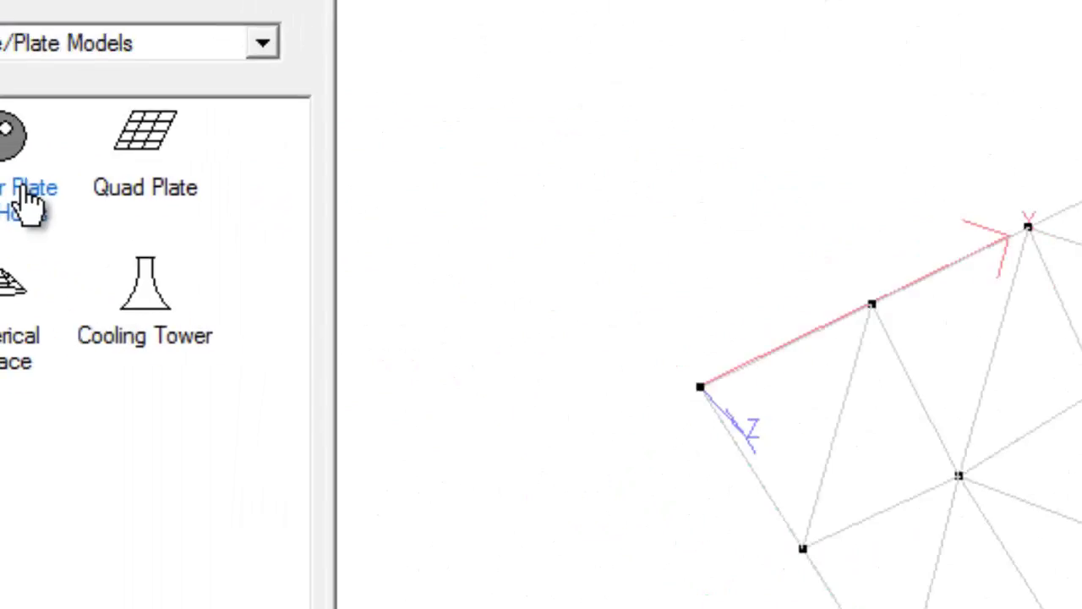
Generate a Circular Plate With Holes mesh using the default values.
click(372, 372)
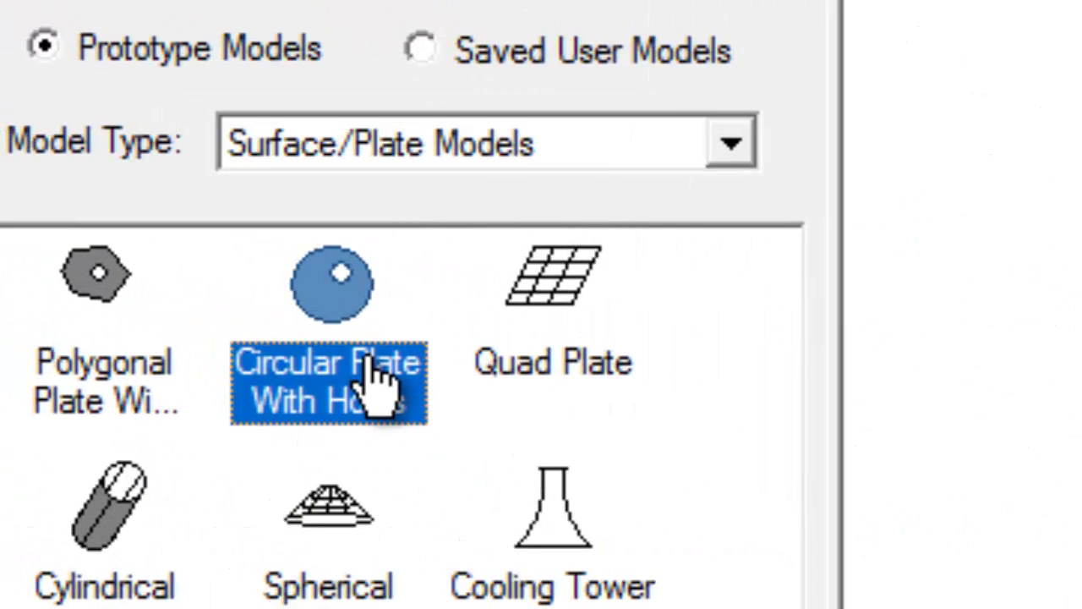
double_click(372, 364)
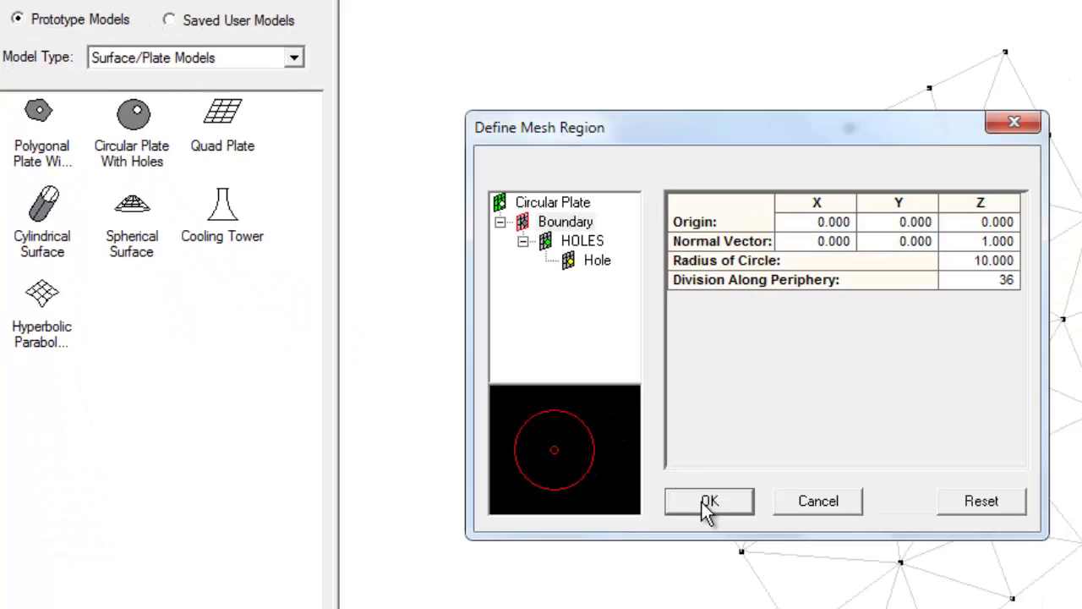
click(707, 502)
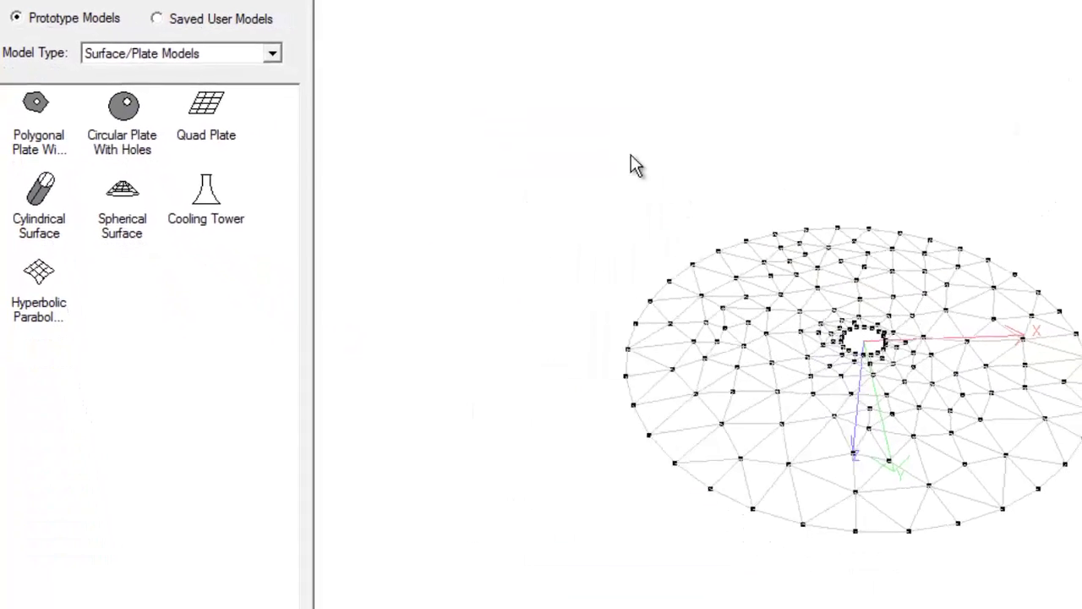
mouse_move(502, 160)
mouse_down()
mouse_move(718, 370)
mouse_move(828, 449)
mouse_move(681, 461)
mouse_move(790, 322)
mouse_move(849, 442)
mouse_move(713, 386)
mouse_move(831, 269)
mouse_move(719, 150)
mouse_move(633, 104)
mouse_up()
mouse_move(668, 212)
mouse_down()
mouse_move(831, 429)
mouse_move(592, 307)
mouse_up()
Enlarge the circular plate's hole radius from 1 to 2 and regenerate.
right_click(517, 280)
click(590, 292)
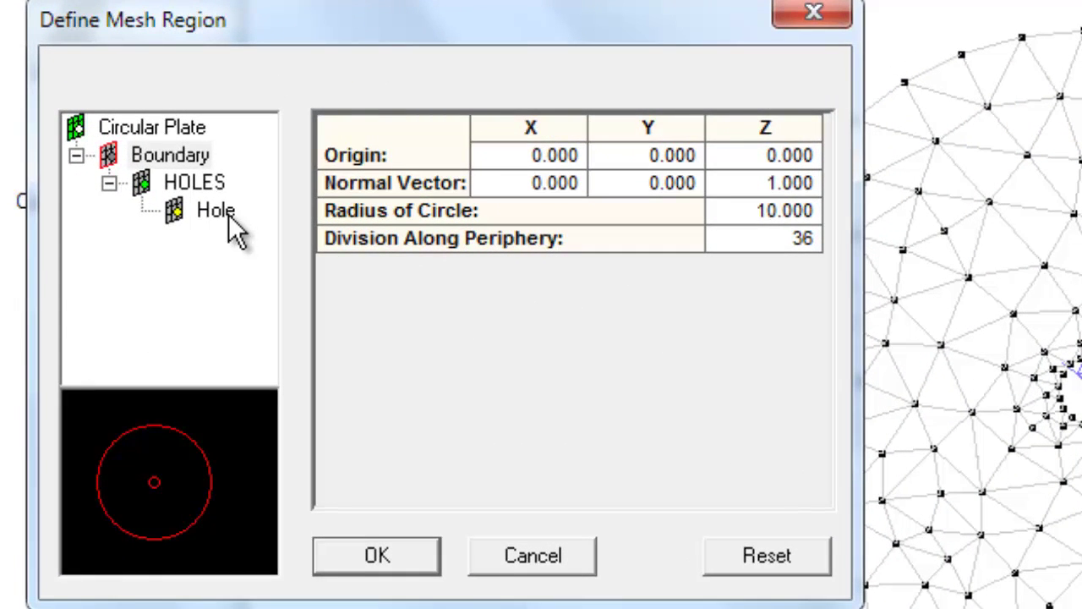
click(216, 211)
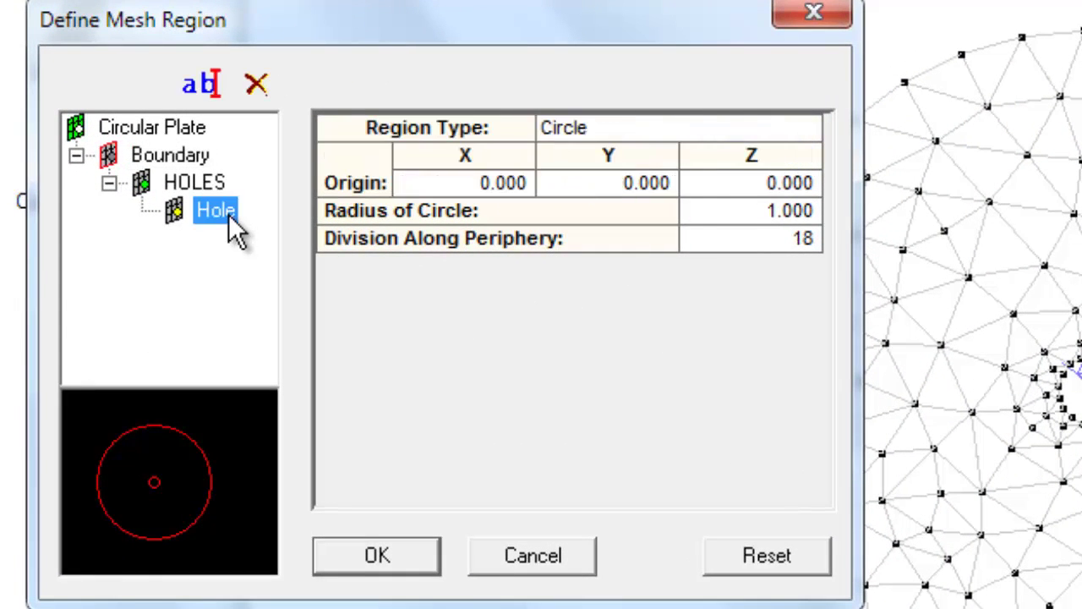
click(768, 211)
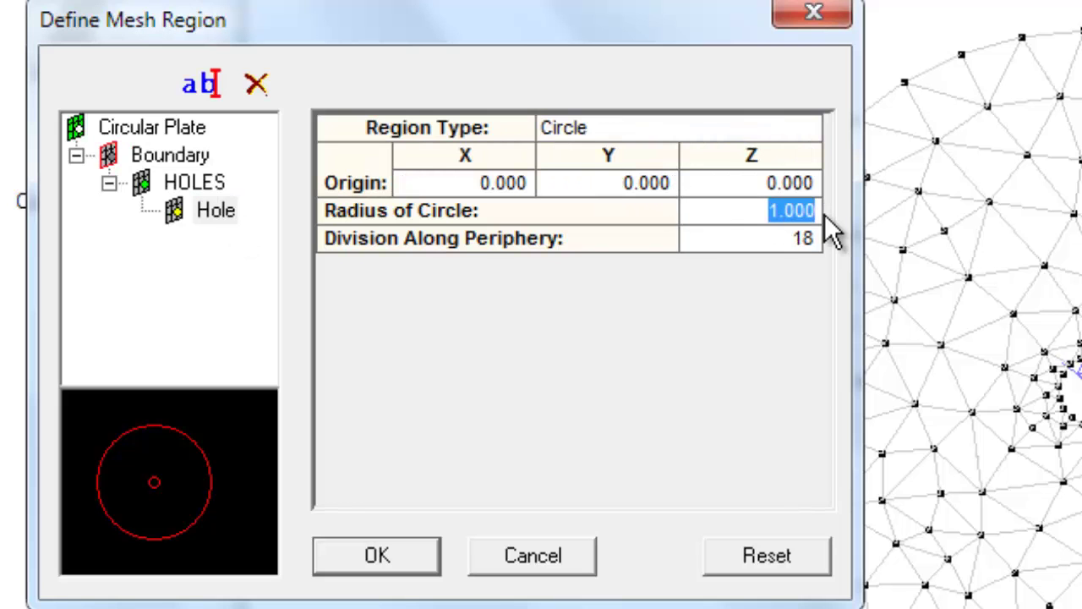
text(2)
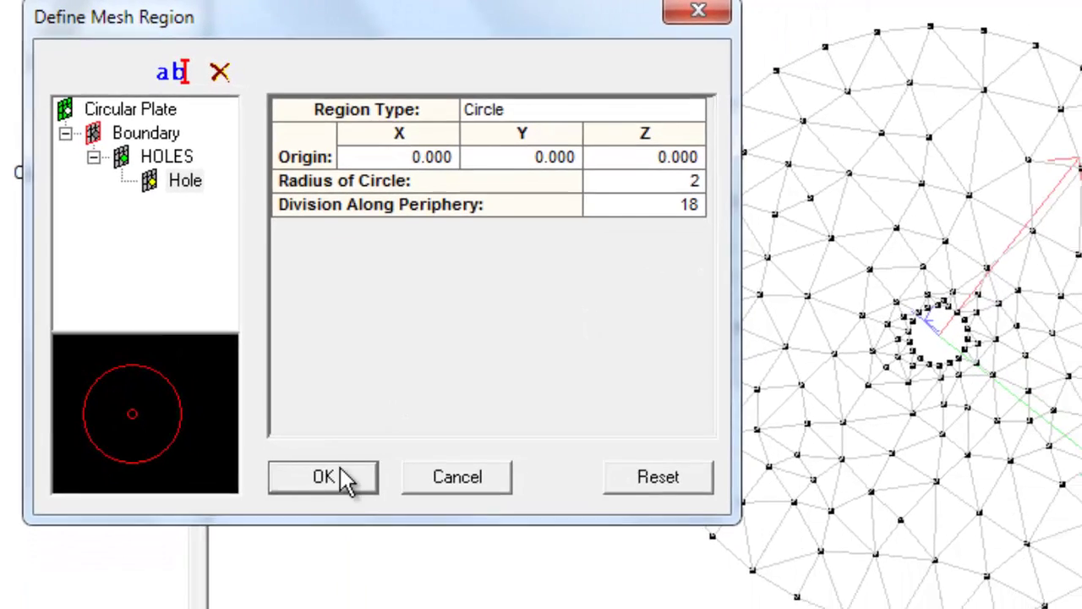
click(344, 478)
mouse_move(706, 360)
middle_down()
mouse_move(718, 290)
mouse_move(674, 116)
mouse_move(744, 308)
mouse_move(777, 362)
middle_up()
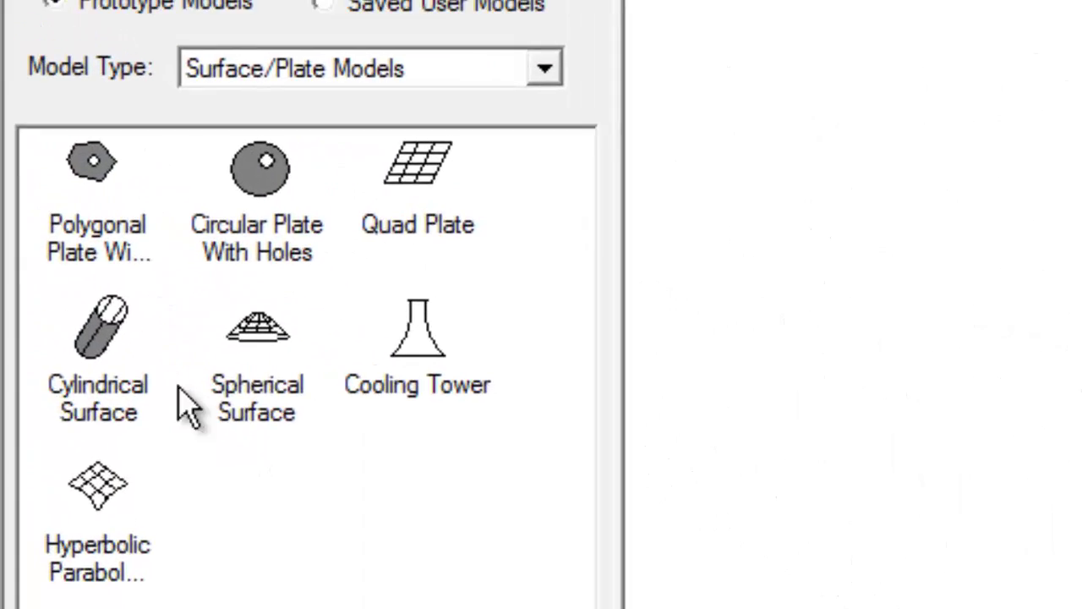
Generate a default 2 m Quad Plate mesh.
double_click(416, 247)
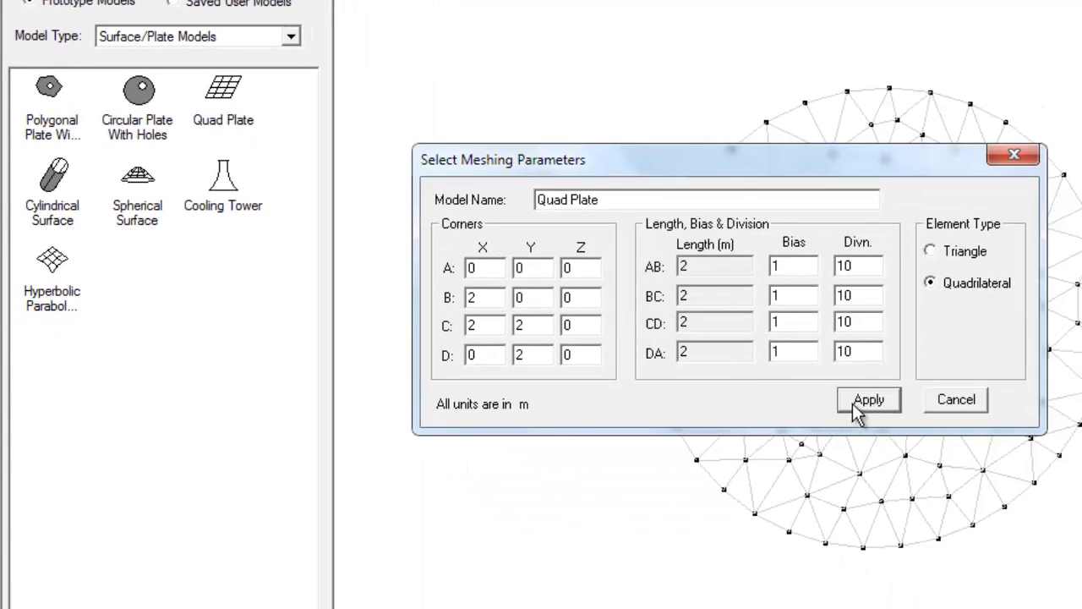
click(867, 400)
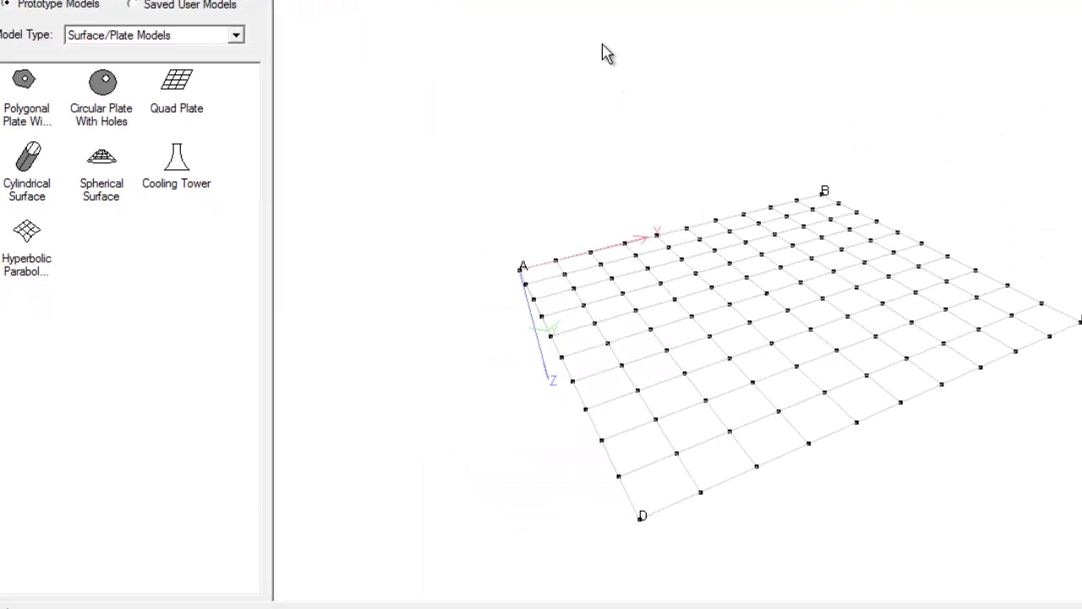
mouse_move(657, 234)
middle_down()
mouse_move(833, 336)
mouse_move(701, 280)
middle_up()
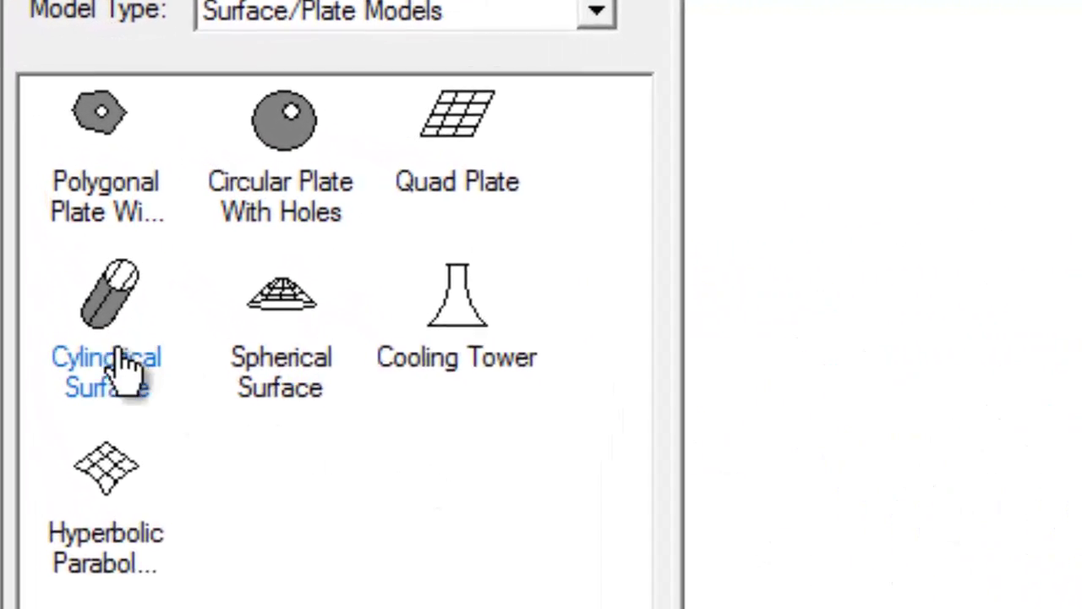
Replace it with a default Cylindrical Surface, 10 m long with 1 m radius.
double_click(66, 270)
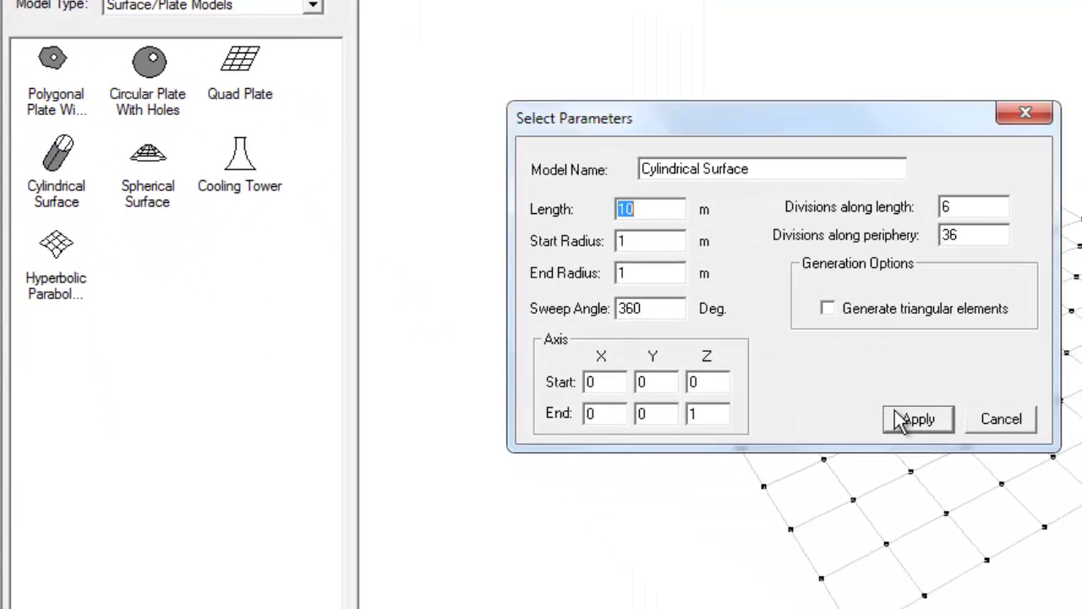
click(971, 448)
mouse_move(884, 414)
middle_down()
mouse_move(865, 283)
mouse_move(826, 246)
mouse_move(701, 258)
middle_up()
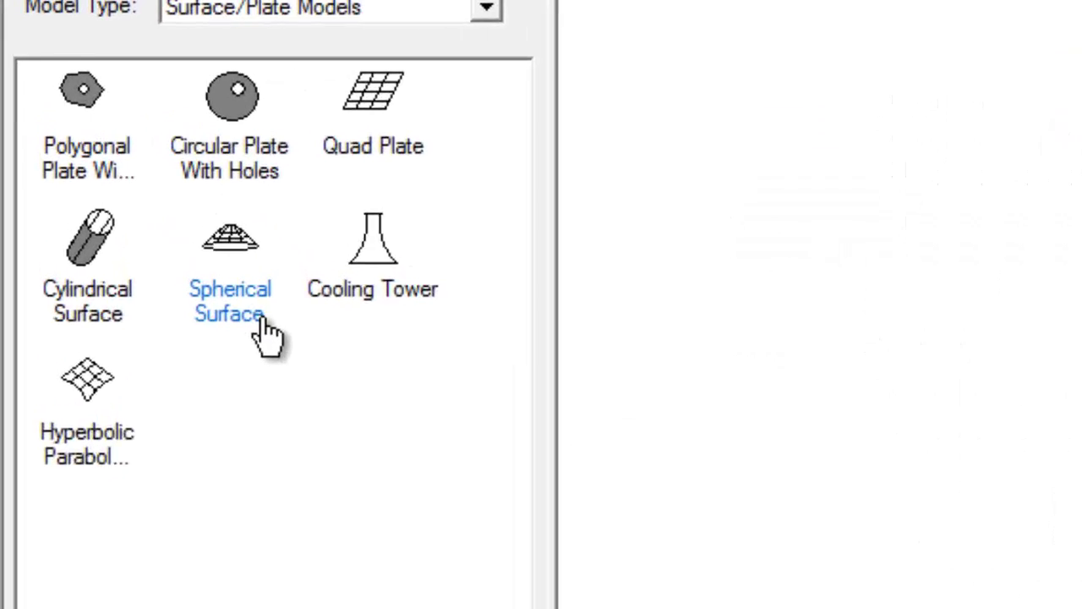
Generate a 20 m diameter spherical cap mesh with 10 latitude and 20 longitude divisions.
double_click(148, 198)
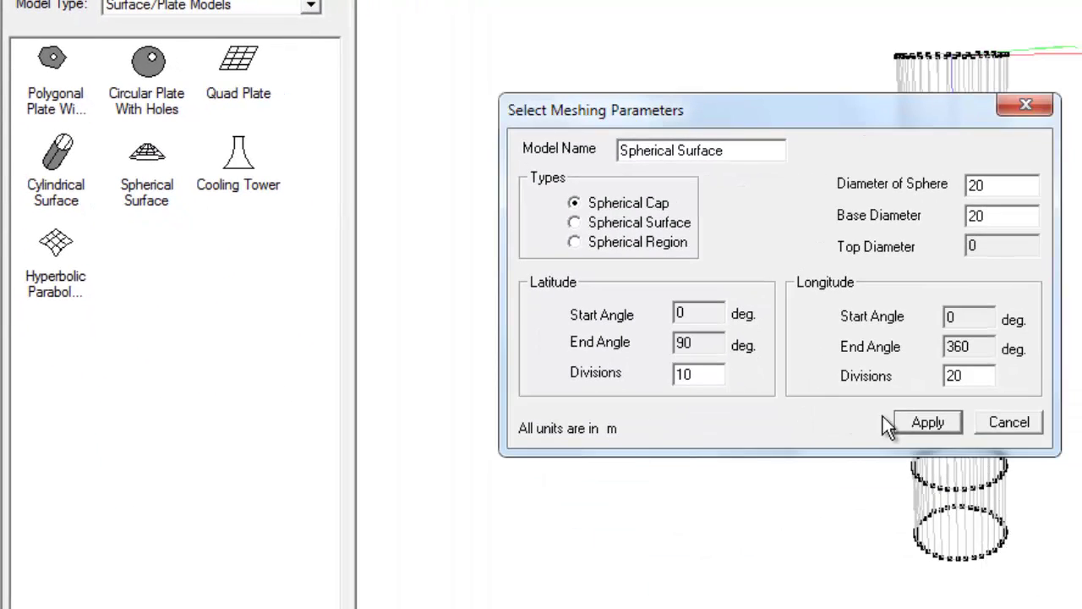
click(925, 425)
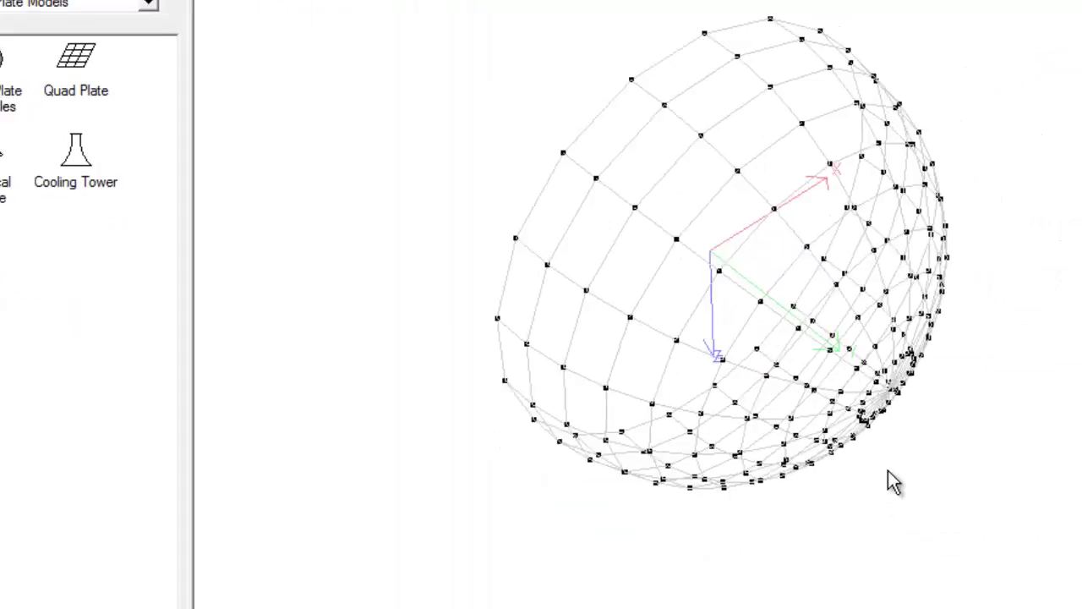
mouse_move(894, 482)
middle_down()
mouse_move(657, 229)
mouse_move(919, 415)
mouse_move(640, 290)
mouse_move(930, 416)
mouse_move(736, 380)
mouse_move(901, 200)
mouse_move(739, 380)
mouse_move(916, 420)
mouse_move(759, 387)
mouse_move(597, 411)
mouse_move(657, 449)
middle_up()
Convert the cap into a full Spherical Surface, then reopen its meshing parameters.
right_click(344, 142)
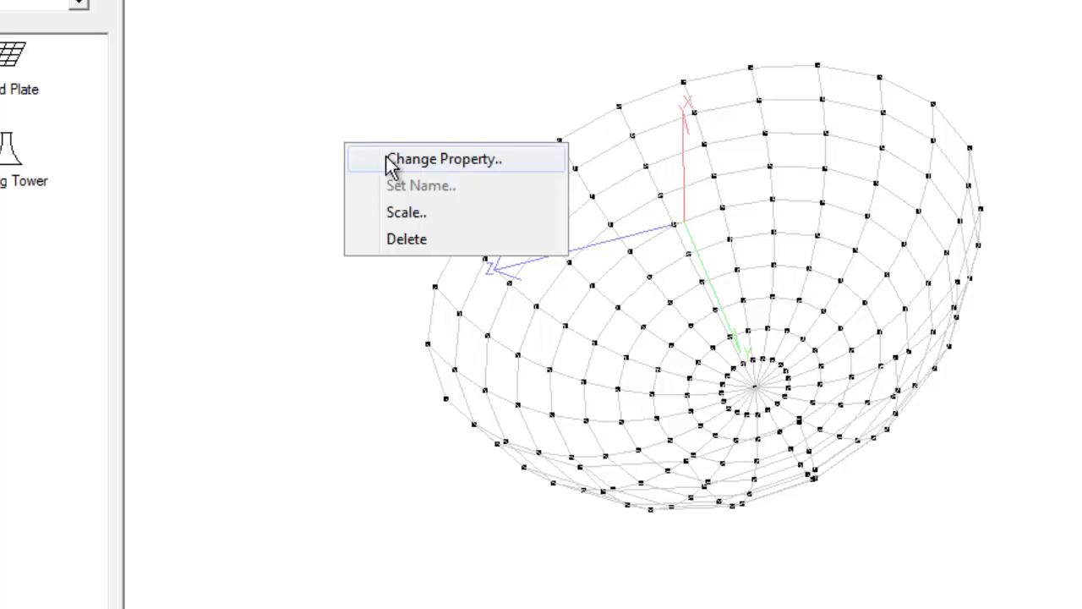
click(389, 159)
drag(490, 121, 251, 94)
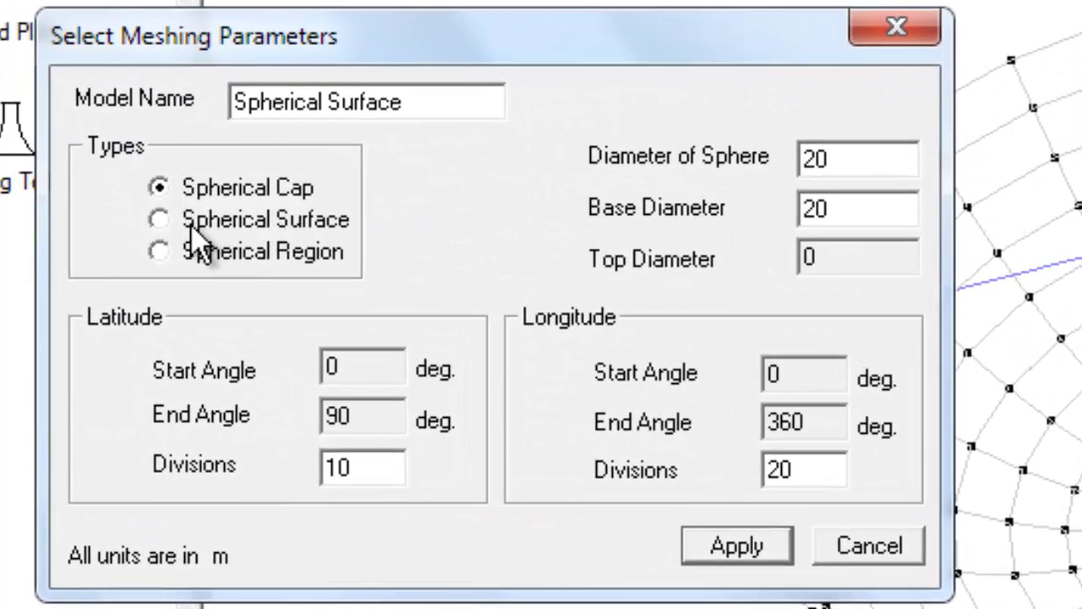
click(190, 227)
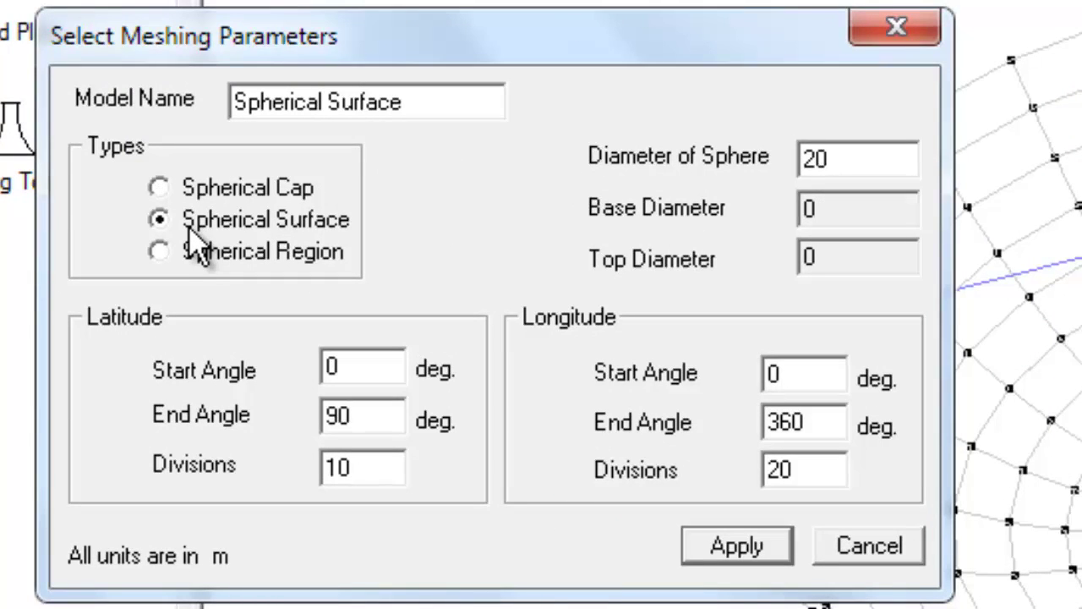
click(725, 558)
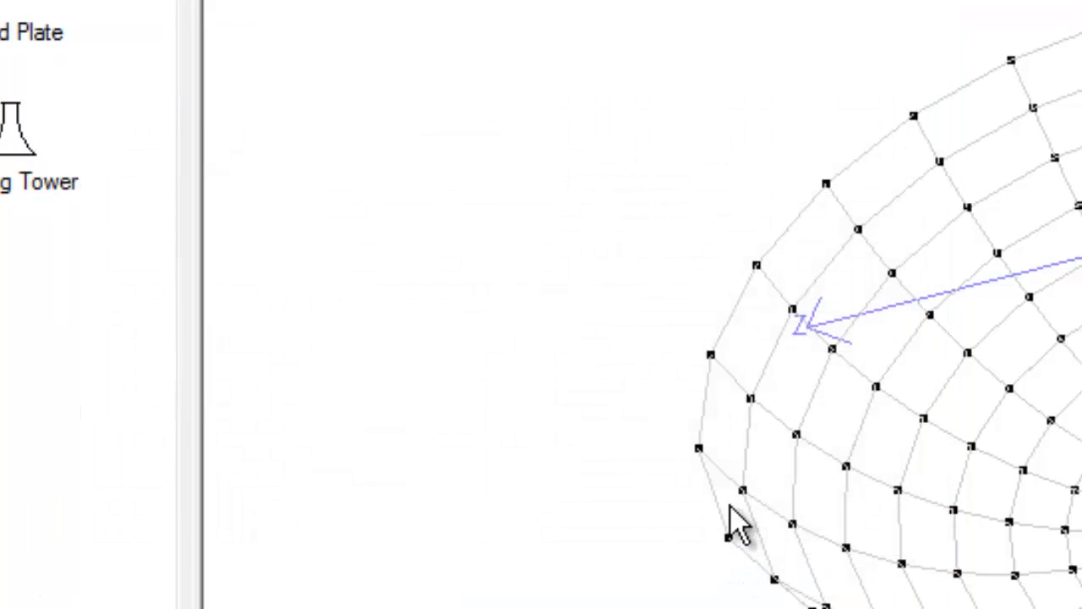
mouse_move(1034, 474)
middle_down()
mouse_move(950, 194)
mouse_move(1008, 273)
mouse_move(761, 228)
middle_up()
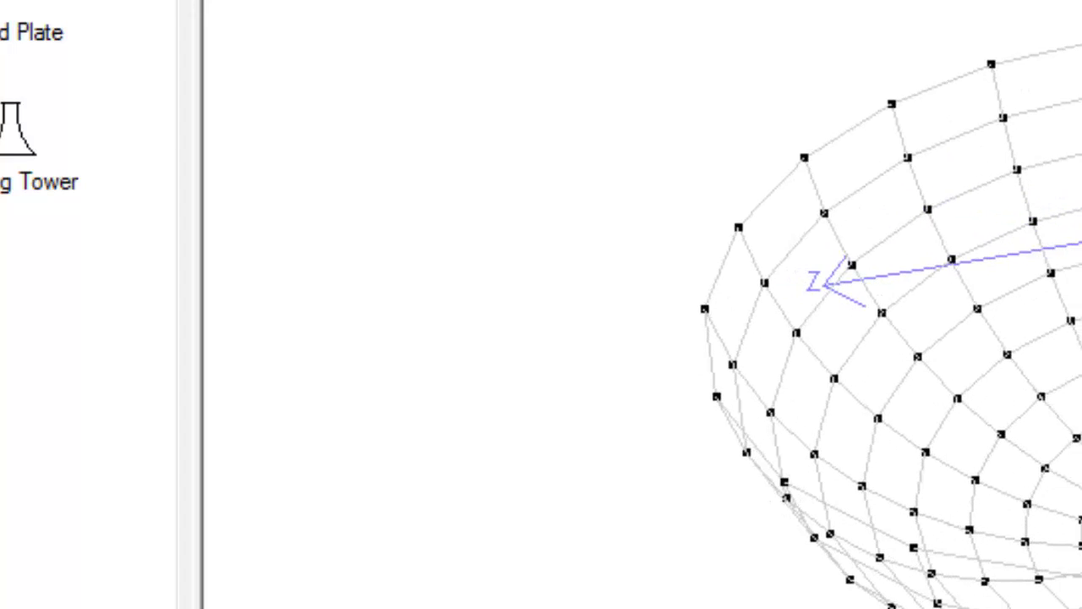
right_click(623, 150)
click(778, 188)
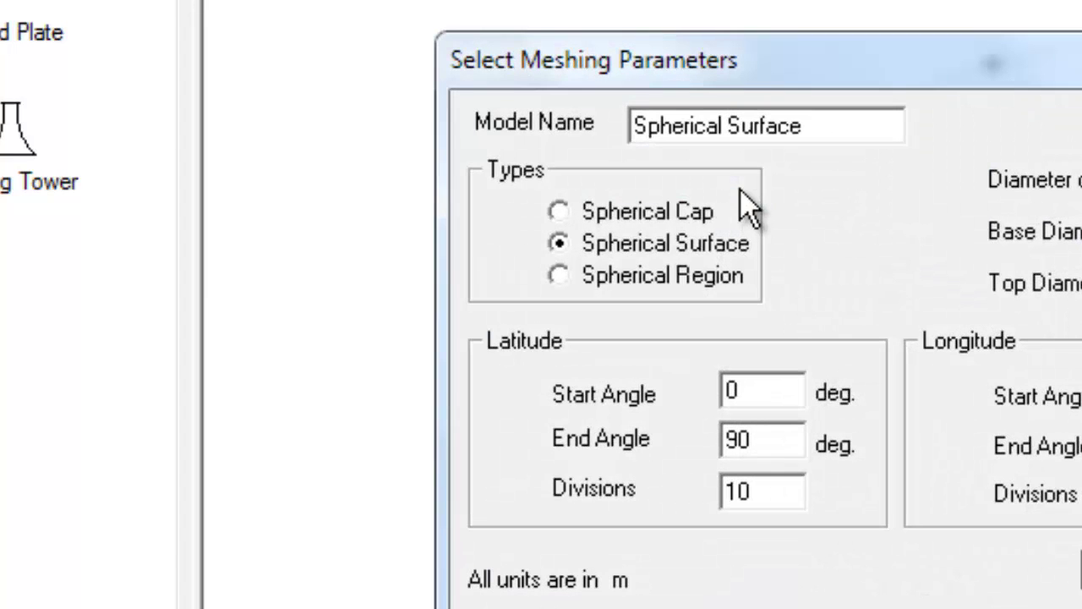
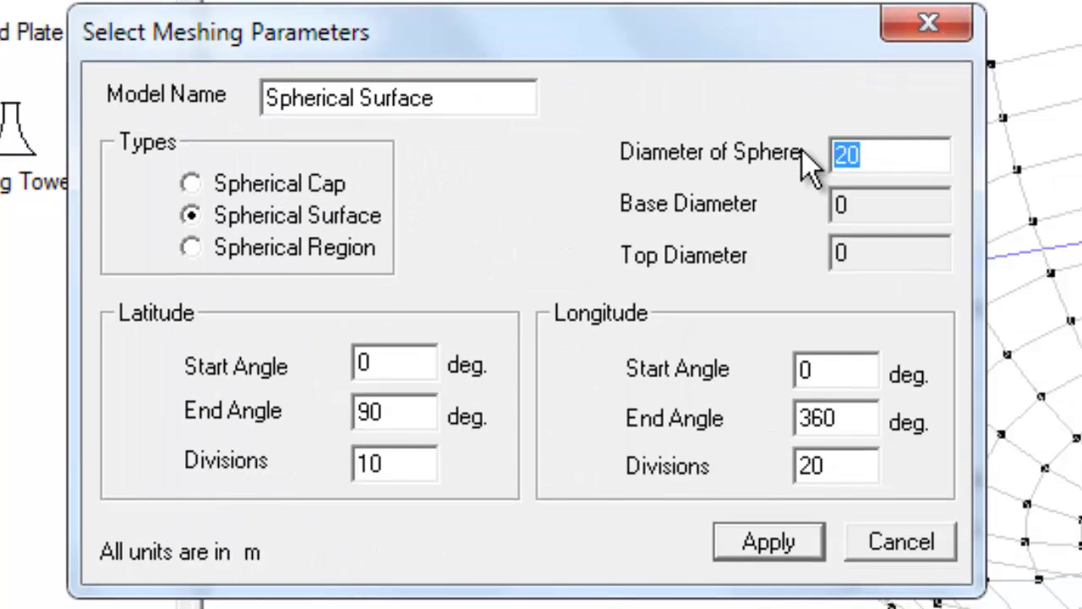
Generate the spherical surface mesh with a 50 m sphere diameter.
text(50)
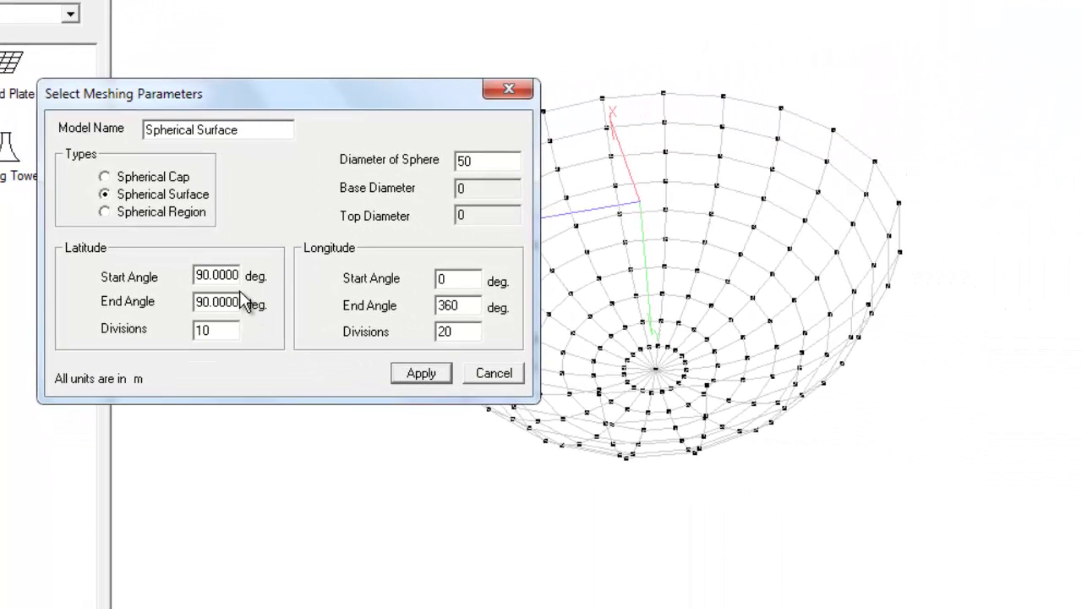
click(419, 374)
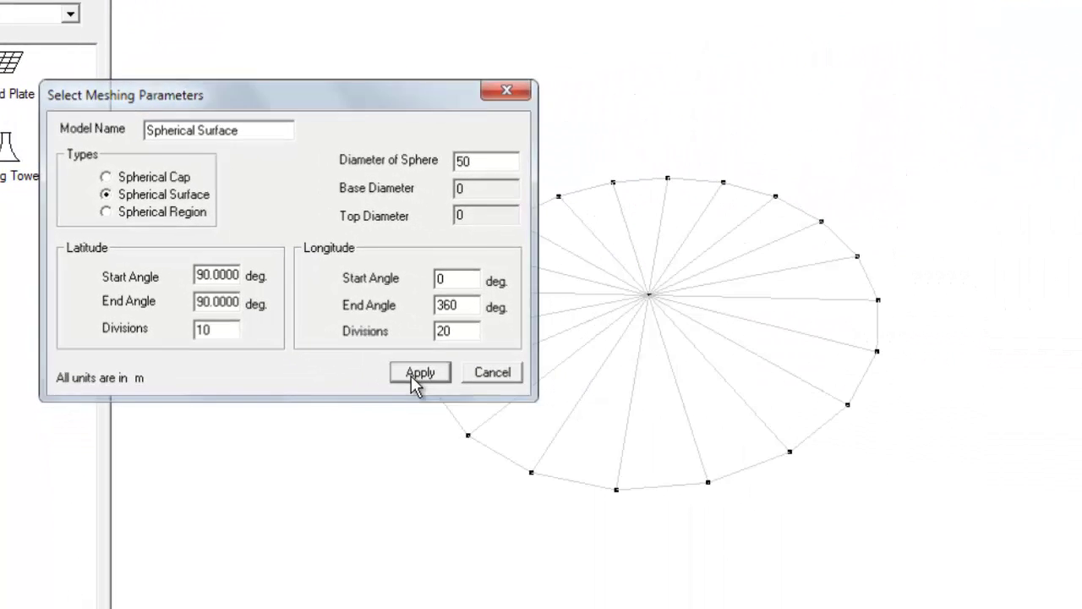
mouse_move(572, 340)
middle_down()
mouse_move(570, 133)
mouse_move(591, 321)
middle_up()
Regenerate the flat disc mesh with a 30 m sphere diameter, then reopen its meshing parameters.
right_click(582, 303)
click(633, 318)
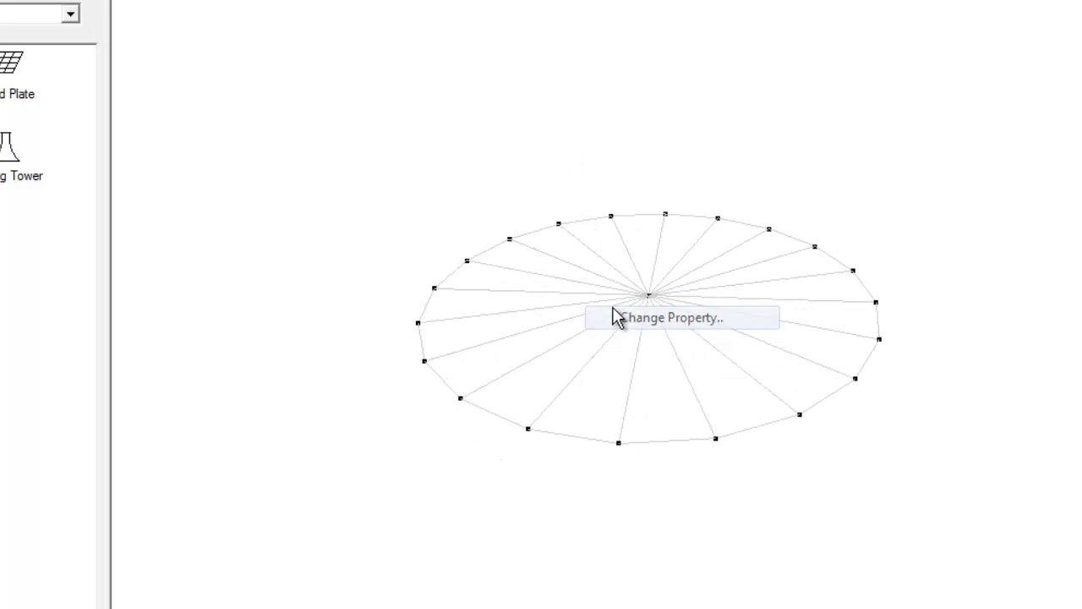
drag(624, 237, 560, 232)
text(30)
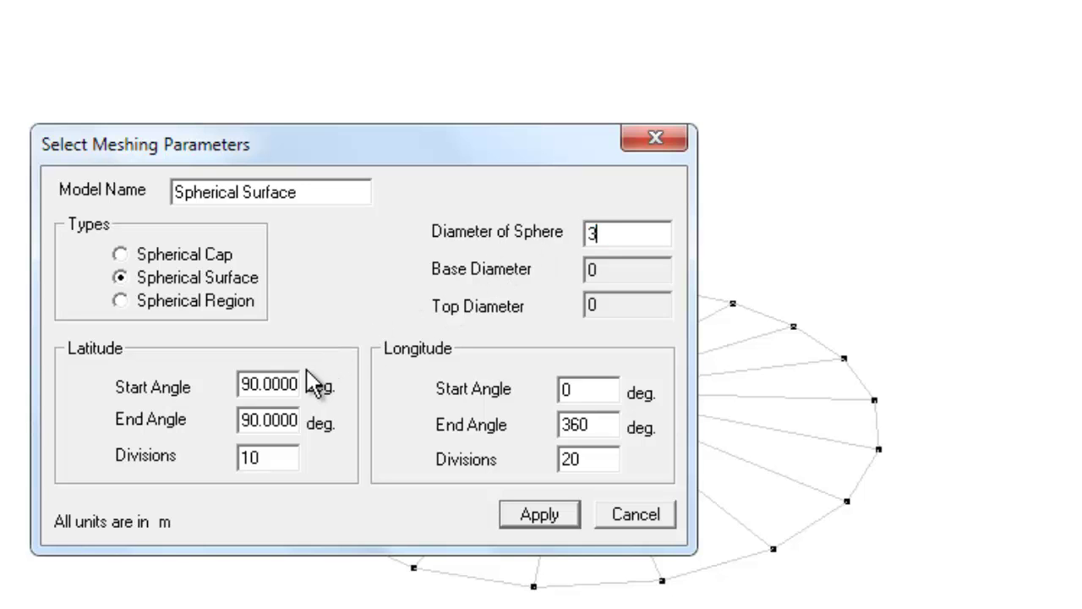
click(515, 509)
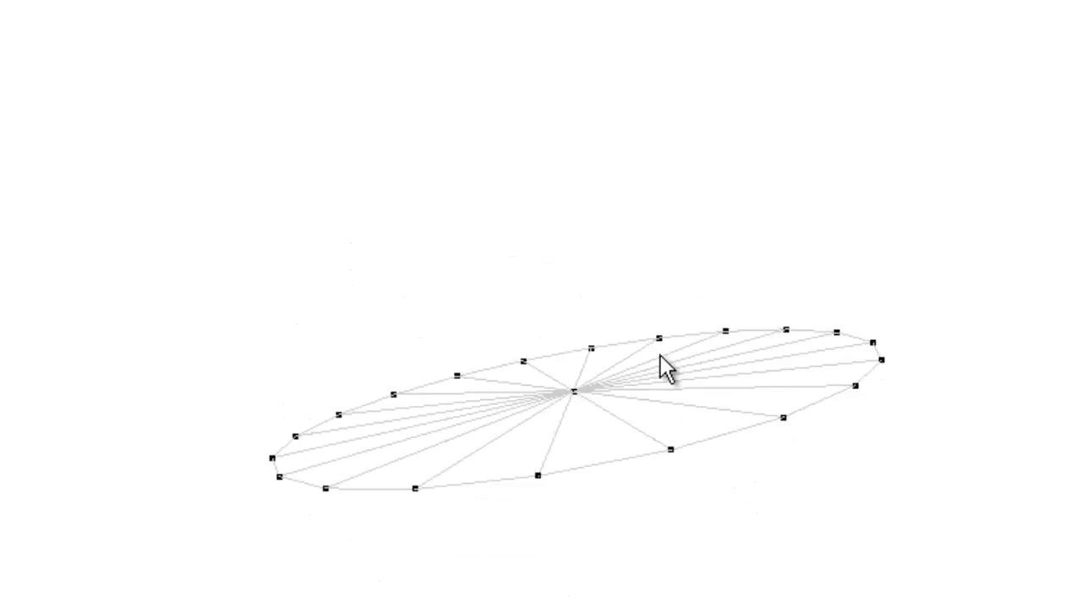
mouse_move(665, 367)
mouse_down()
mouse_move(563, 201)
mouse_move(609, 375)
mouse_move(623, 518)
mouse_up()
right_click(592, 423)
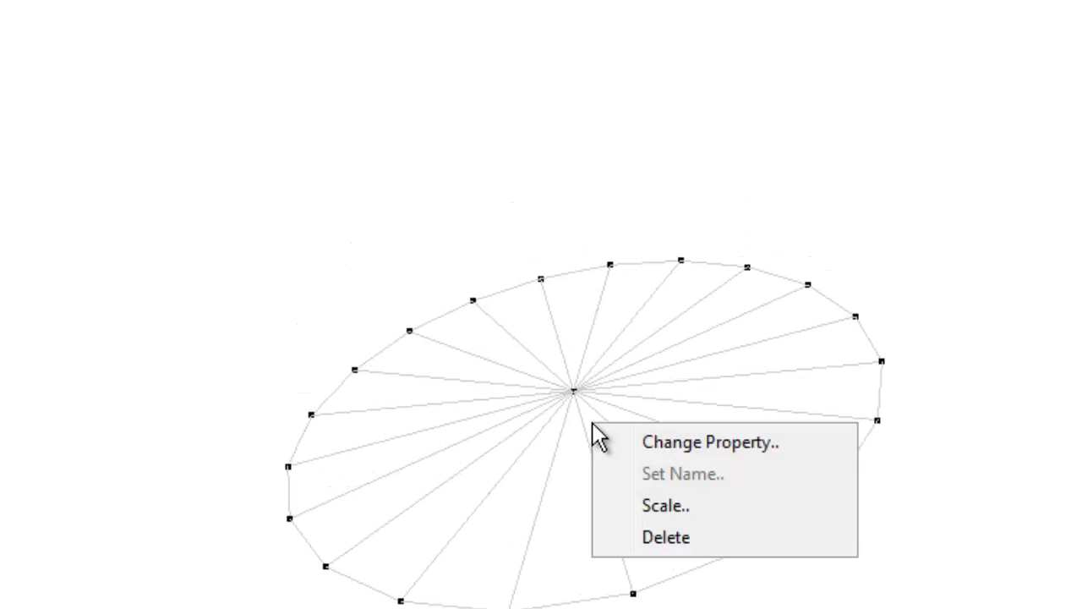
click(677, 438)
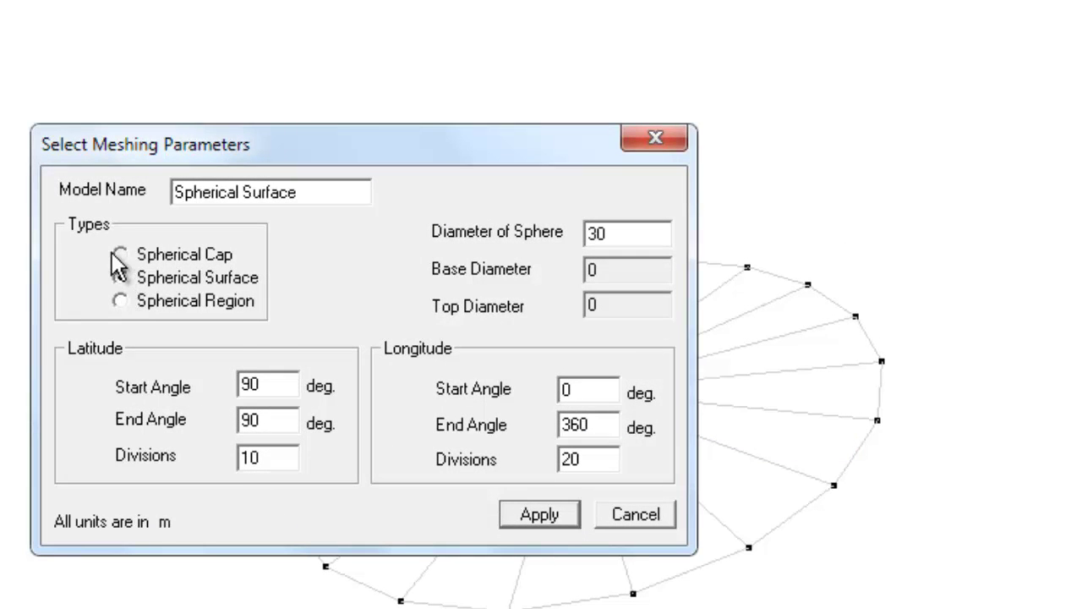
Switch to a Spherical Cap with a 10 m base diameter after clearing the zero-base error.
click(115, 254)
click(553, 520)
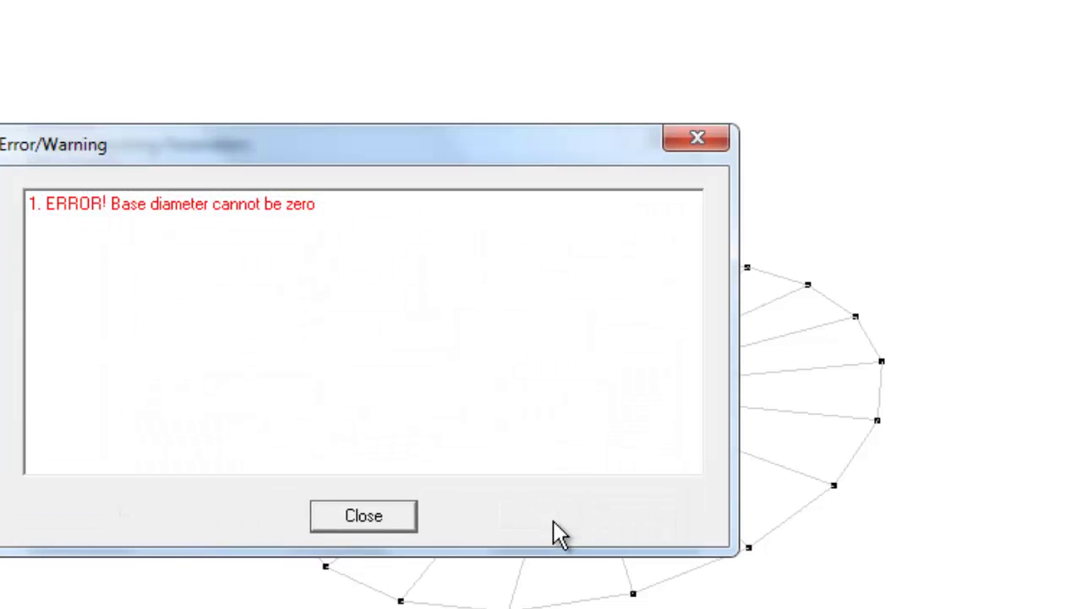
click(364, 519)
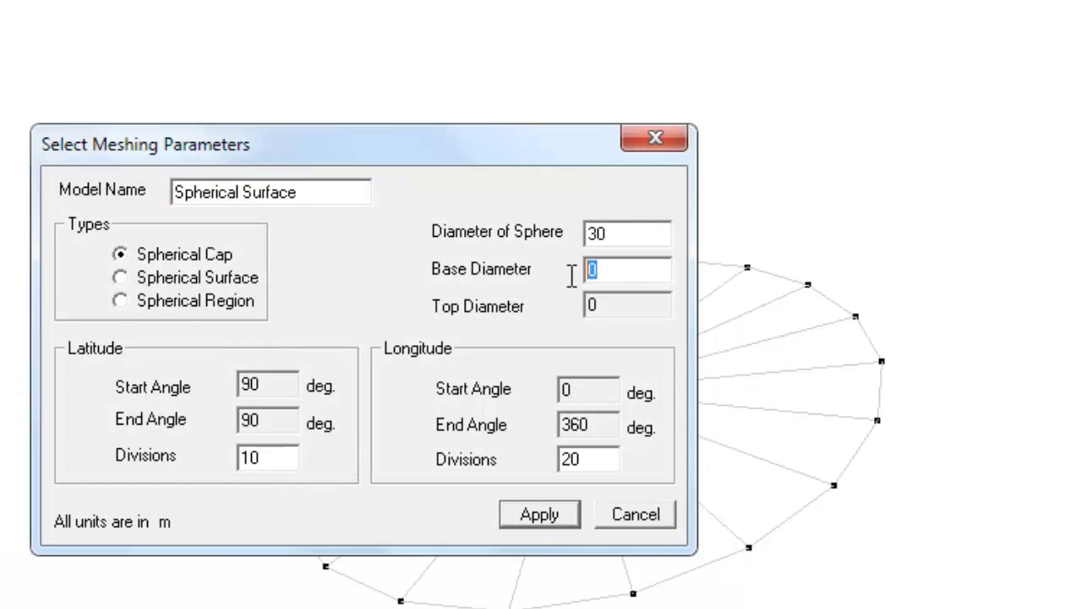
text(10)
click(527, 513)
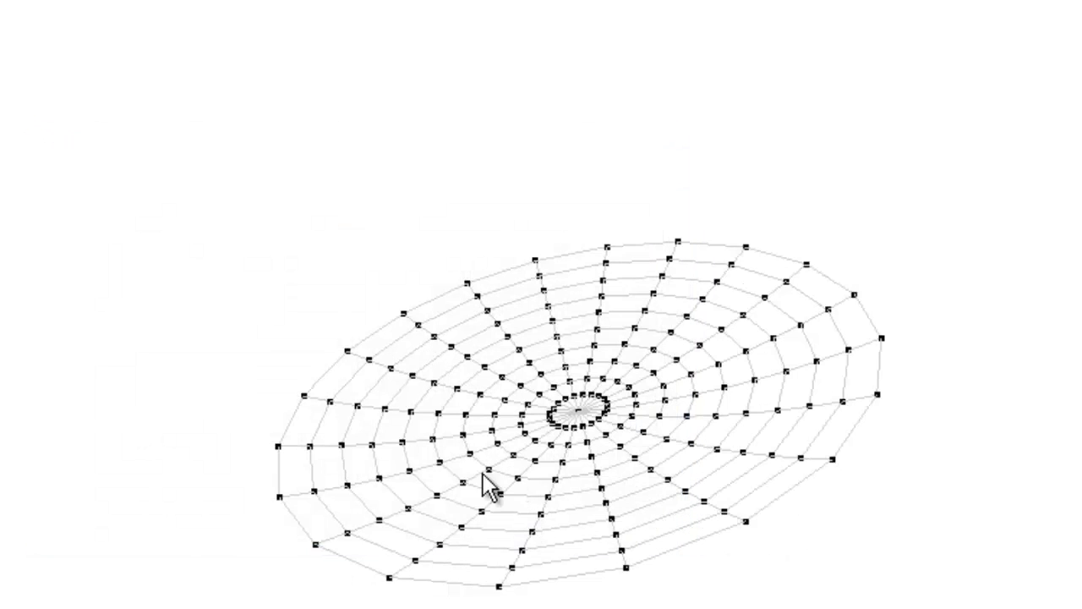
mouse_move(422, 507)
middle_down()
mouse_move(431, 321)
mouse_move(590, 150)
mouse_move(583, 121)
mouse_move(589, 279)
mouse_move(662, 493)
mouse_move(512, 515)
mouse_move(352, 459)
mouse_move(499, 495)
mouse_move(486, 602)
mouse_move(465, 550)
mouse_move(493, 493)
mouse_move(476, 476)
mouse_move(419, 467)
middle_up()
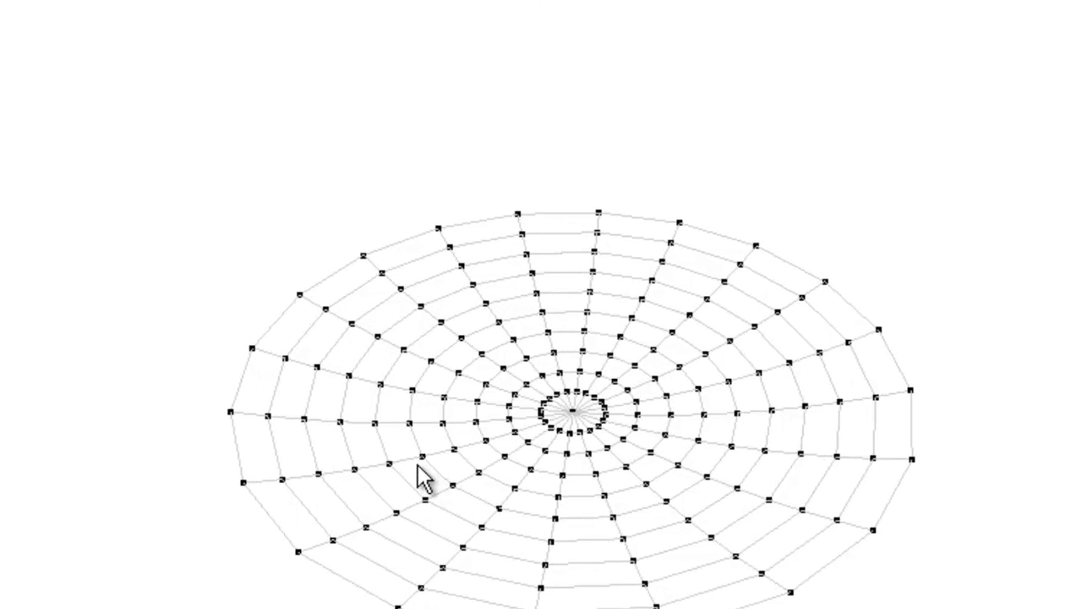
Regenerate the cap with 15 divisions in both latitude and longitude.
right_click(416, 465)
click(474, 488)
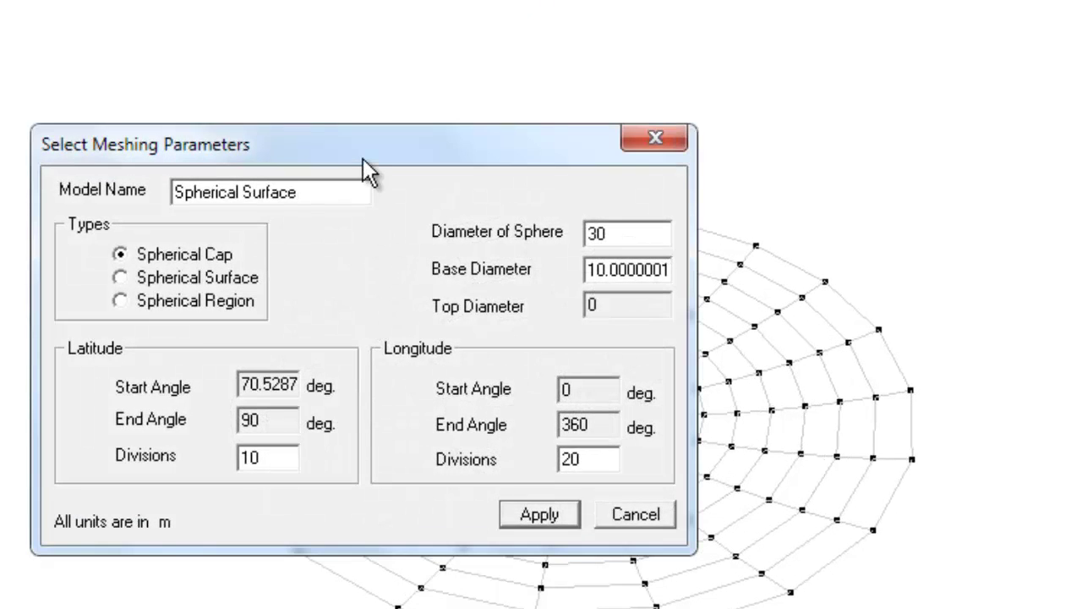
drag(363, 158, 67, 140)
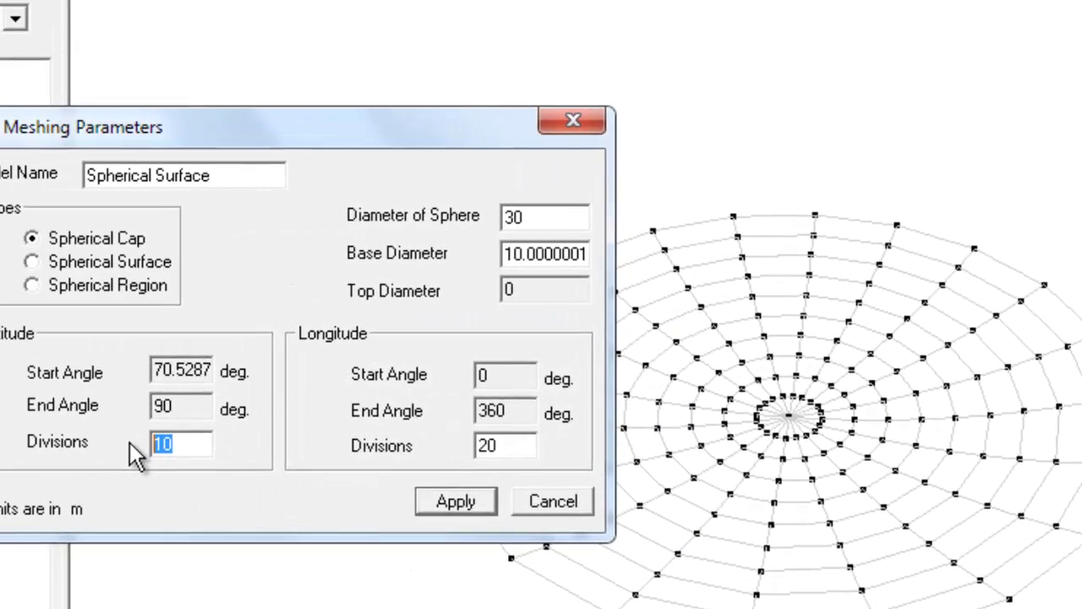
text(15)
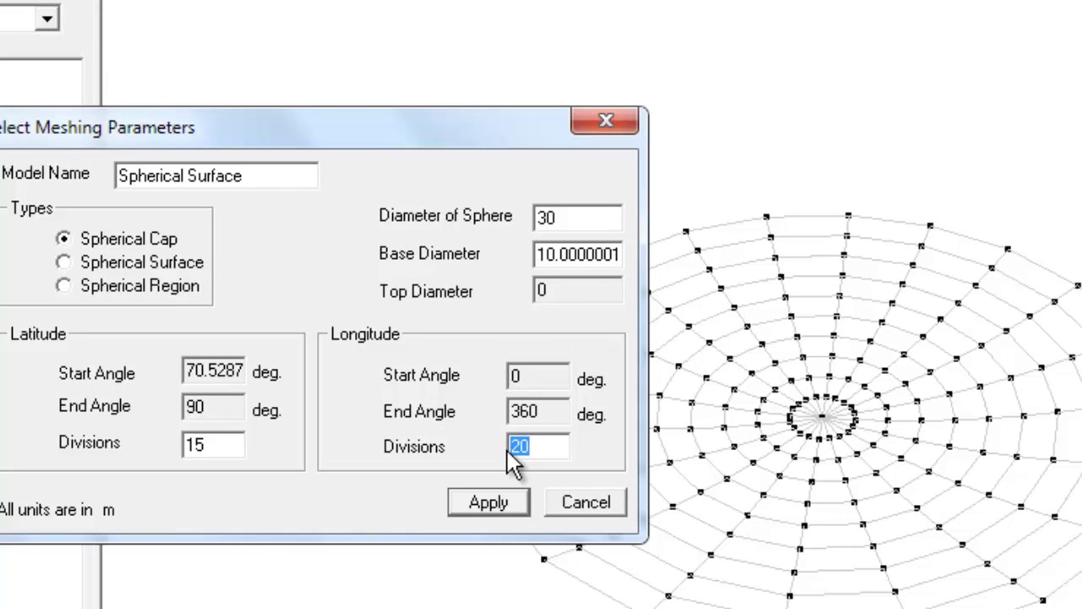
click(492, 502)
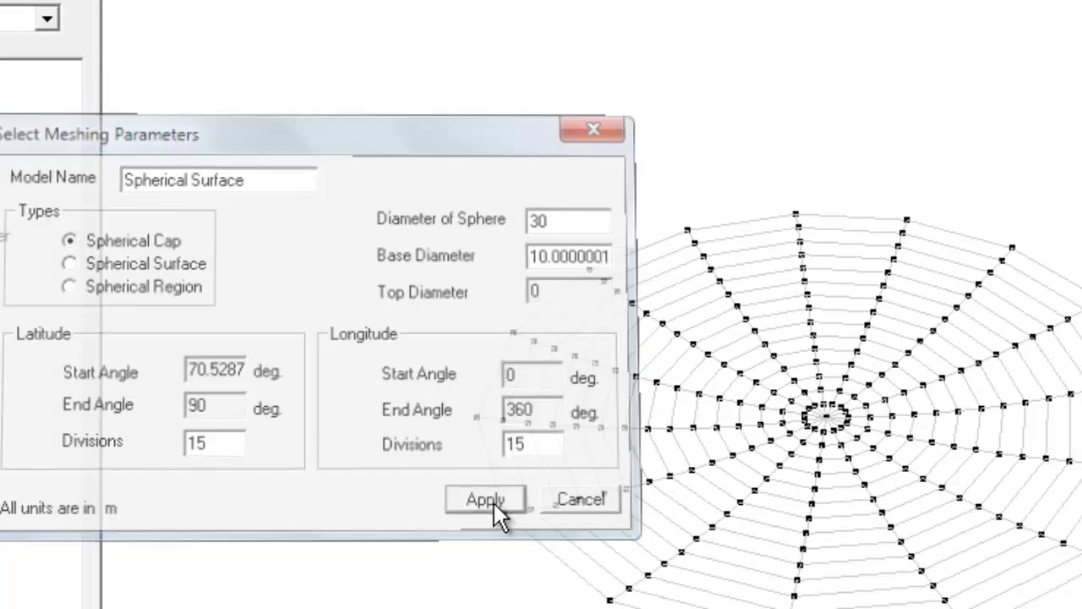
middle_drag(580, 534, 847, 511)
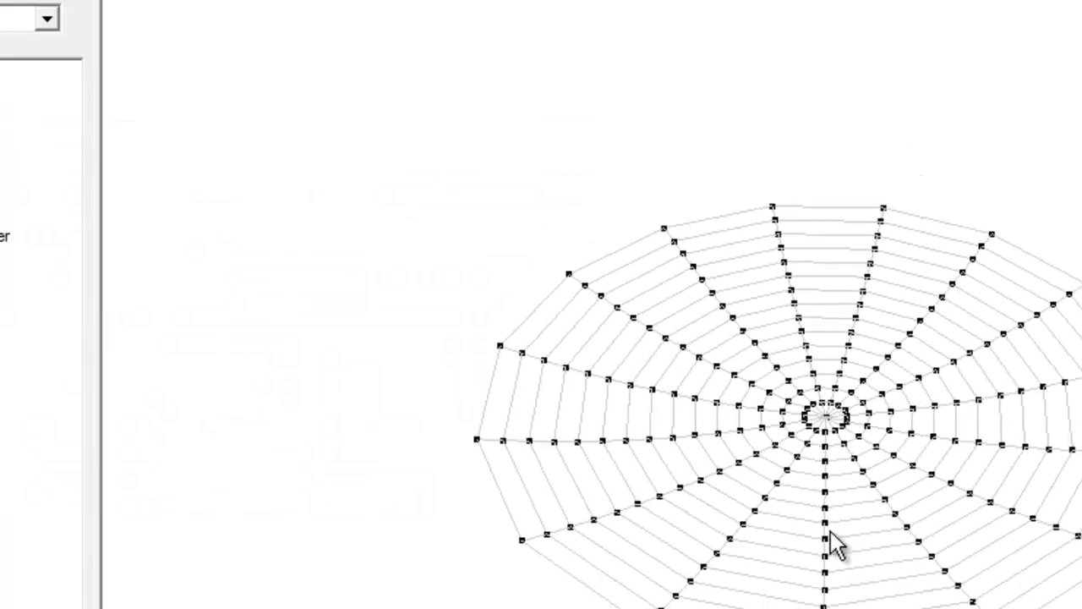
Set the cap's base diameter to 20 m and regenerate it.
right_click(835, 470)
click(902, 488)
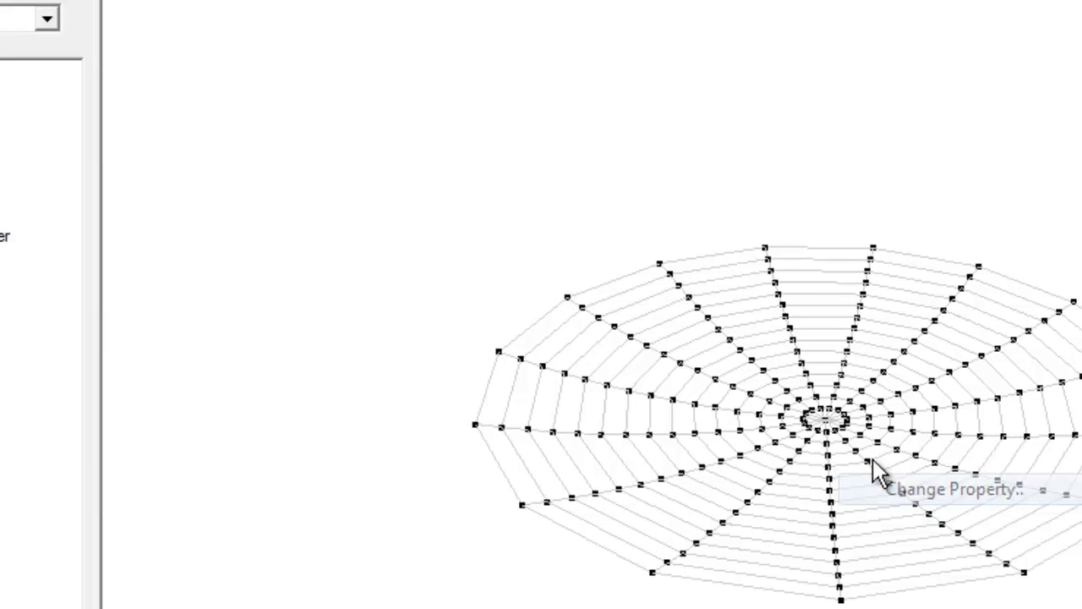
drag(682, 145, 397, 119)
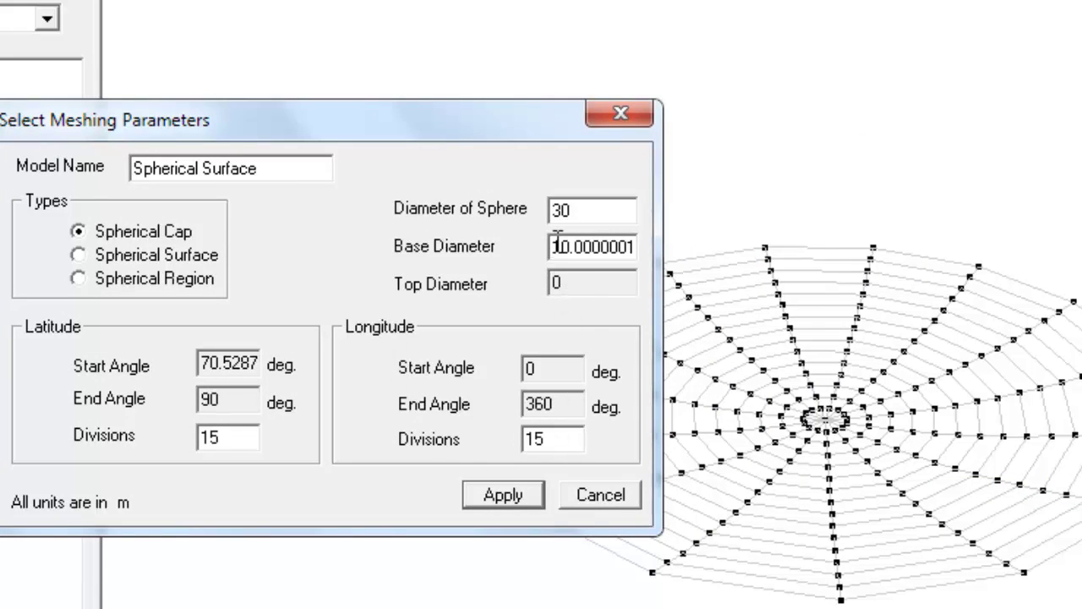
drag(609, 246, 650, 248)
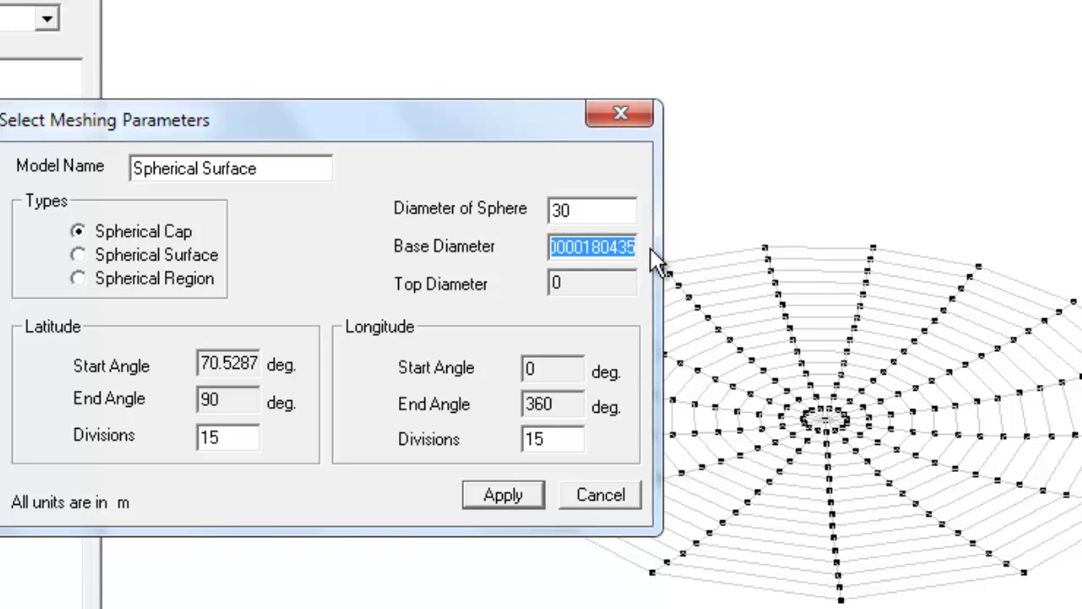
text(20)
key(Return)
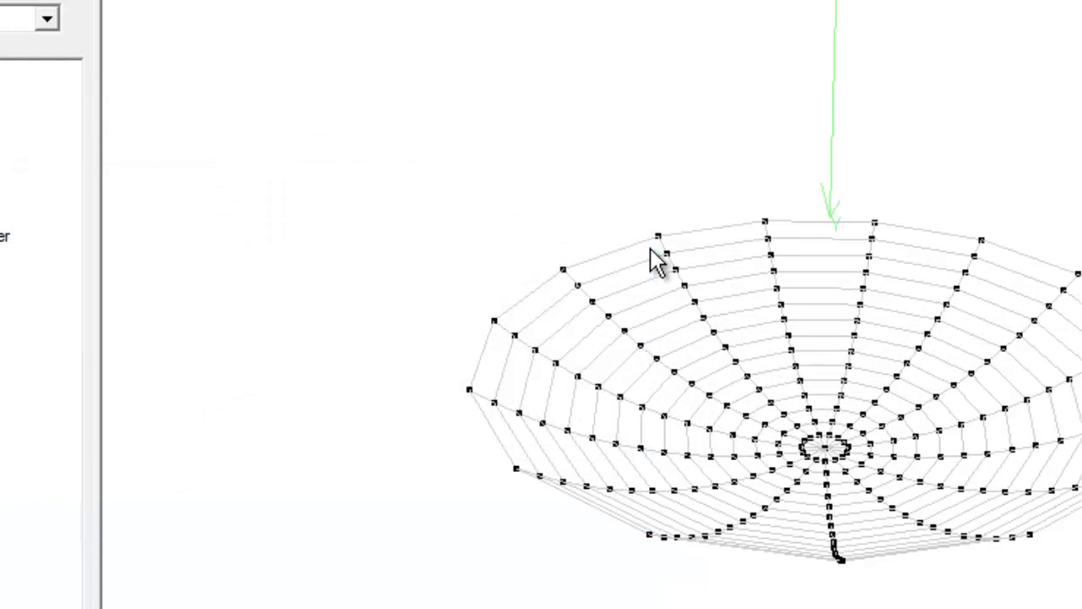
middle_drag(811, 443, 816, 360)
Try a 50 m base diameter, dismiss the error, then regenerate at 30 m.
right_click(812, 342)
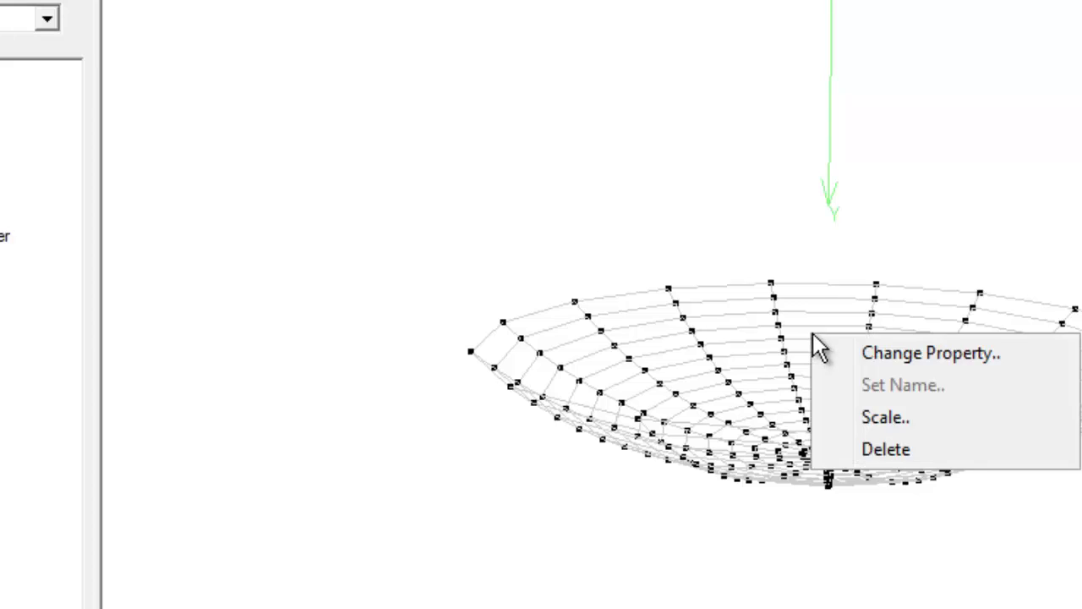
click(882, 353)
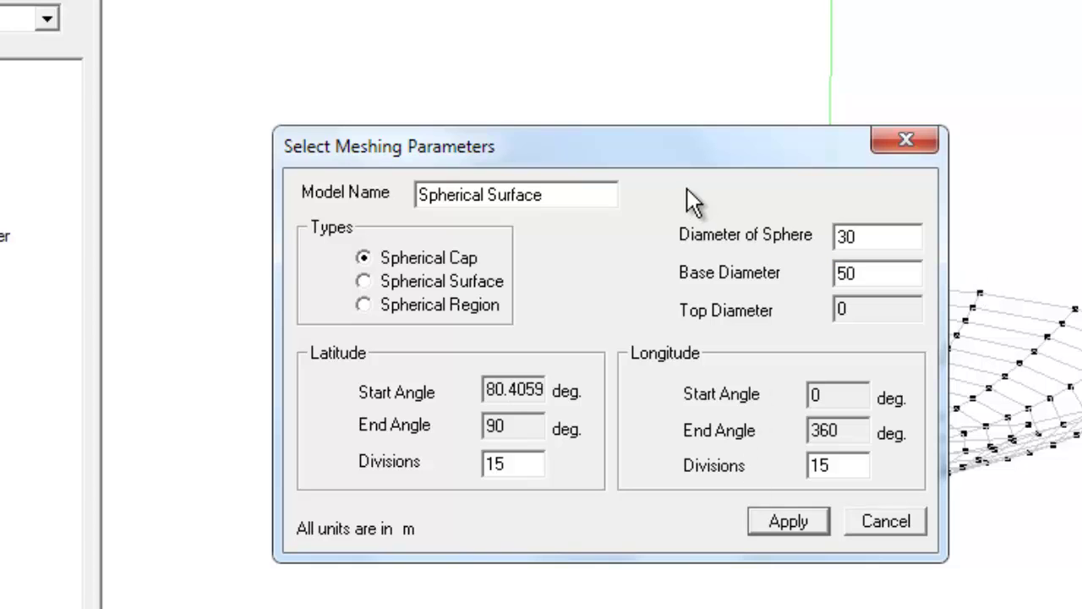
drag(616, 155, 225, 119)
click(394, 489)
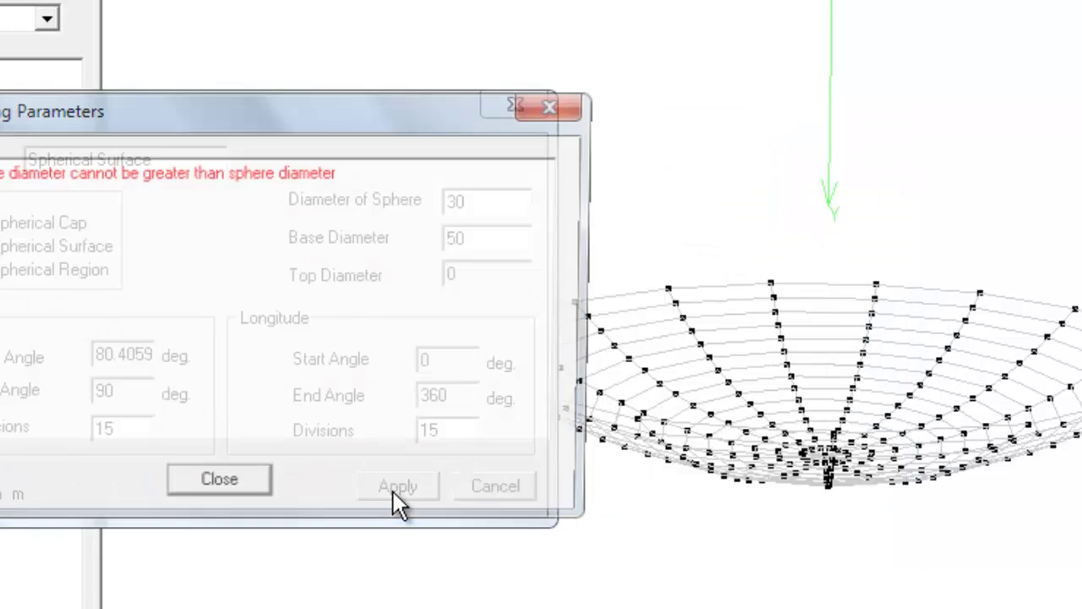
click(220, 488)
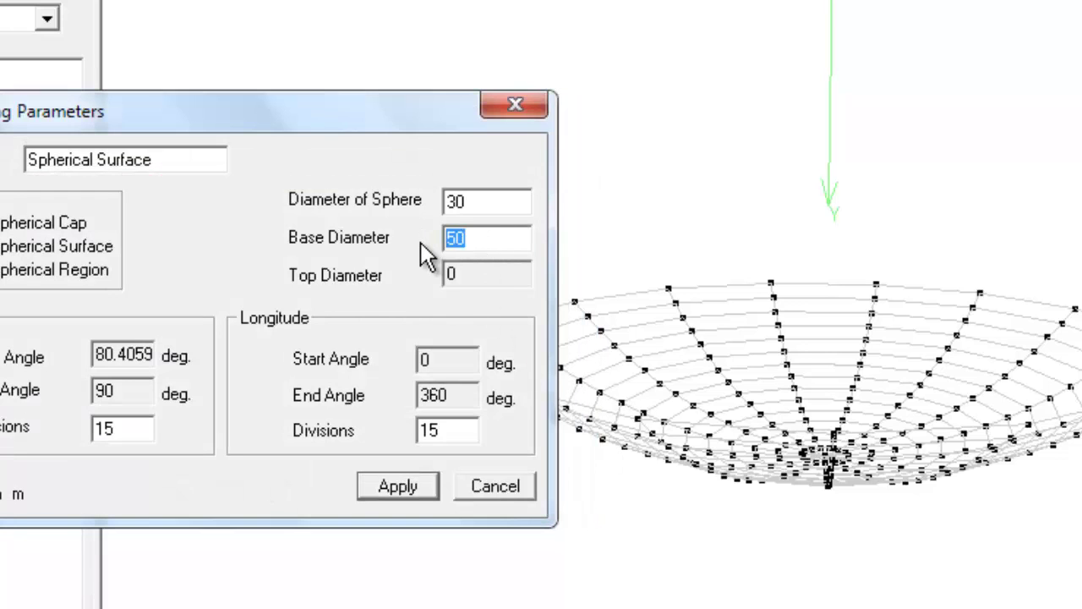
text(30)
click(402, 484)
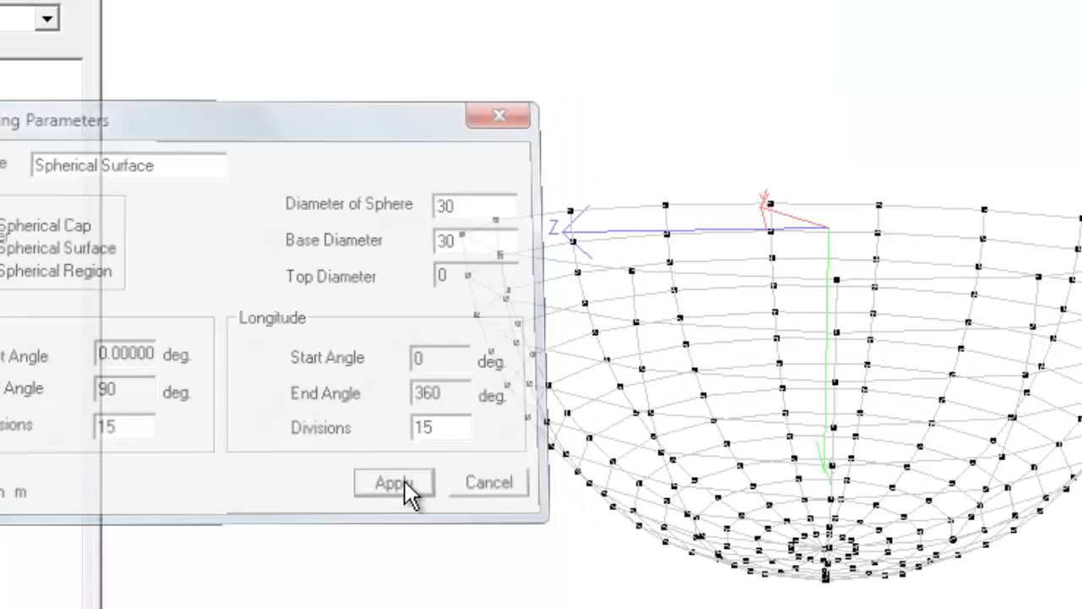
mouse_move(555, 423)
middle_down()
mouse_move(874, 529)
mouse_move(809, 550)
mouse_move(881, 380)
mouse_move(870, 194)
mouse_move(706, 140)
mouse_move(589, 295)
mouse_move(930, 605)
mouse_move(879, 490)
mouse_move(1044, 306)
mouse_move(725, 405)
middle_up()
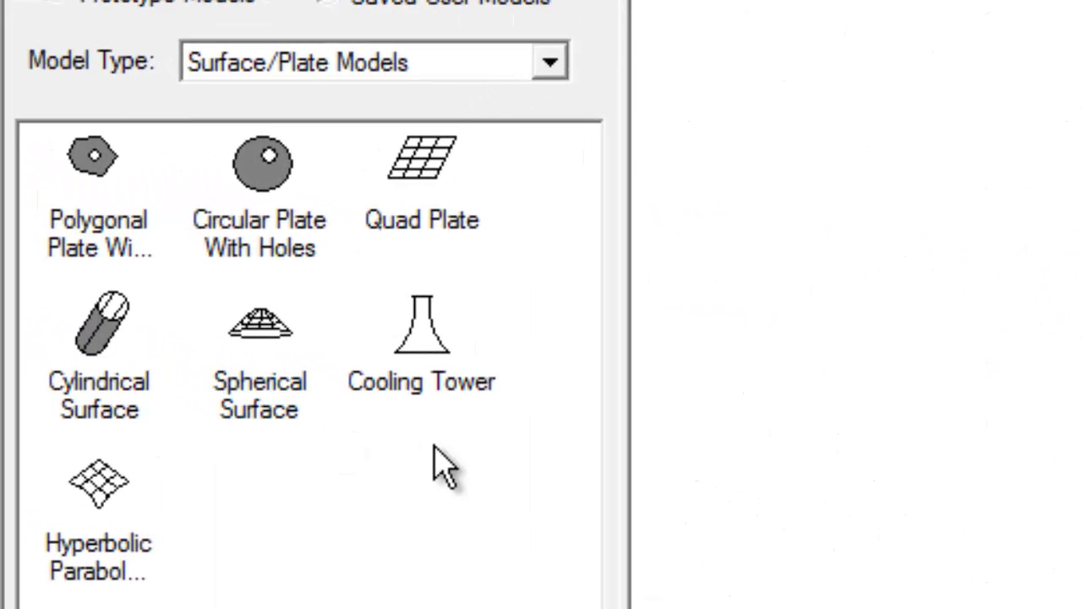
Create a Cooling Tower model and generate its hyperbolic shell mesh.
double_click(425, 397)
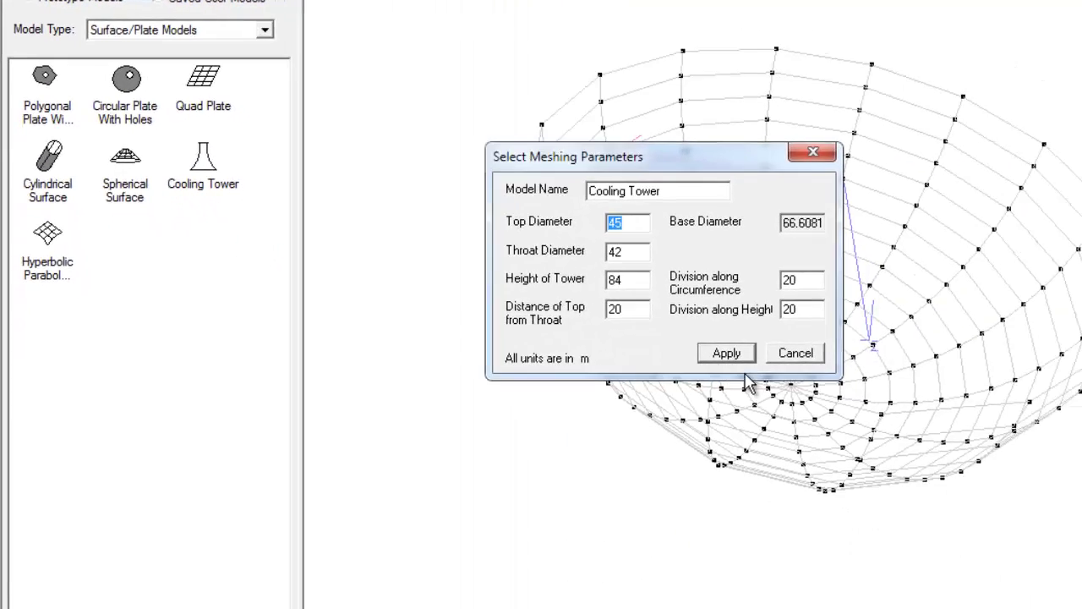
click(732, 355)
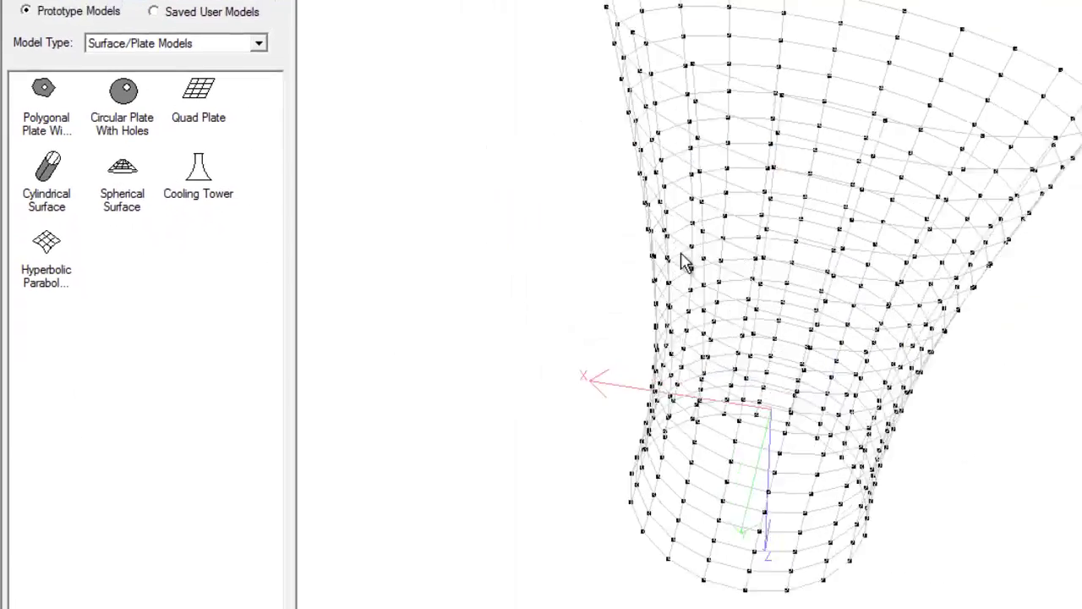
mouse_move(582, 231)
middle_down()
mouse_move(732, 373)
mouse_move(683, 353)
mouse_move(701, 352)
mouse_move(705, 420)
mouse_move(532, 154)
mouse_move(626, 293)
middle_up()
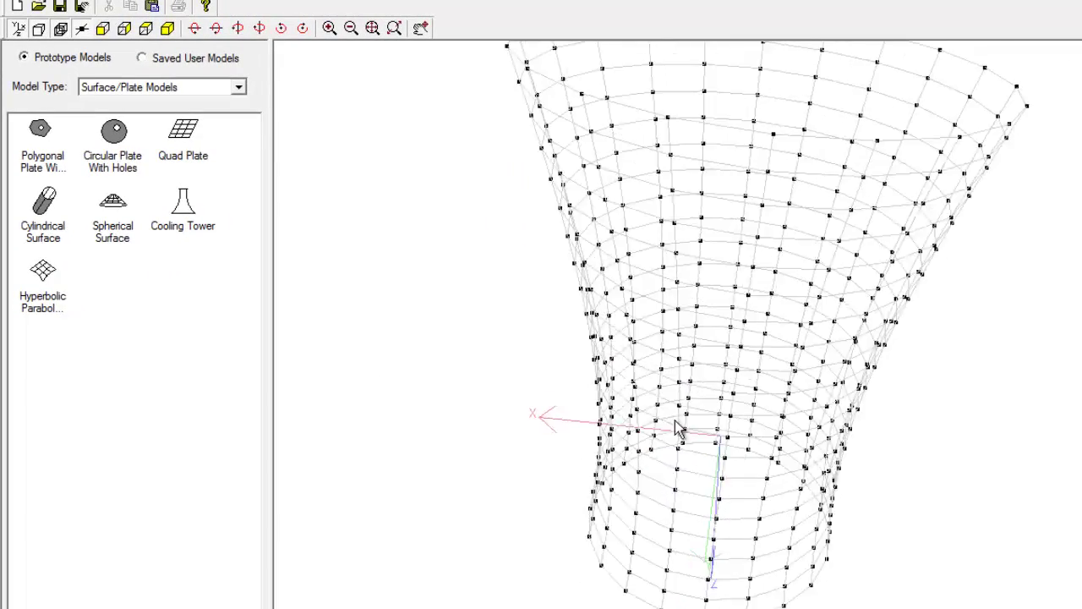
scroll(628, 294, down, 2)
scroll(627, 293, down, 2)
scroll(628, 293, down, 2)
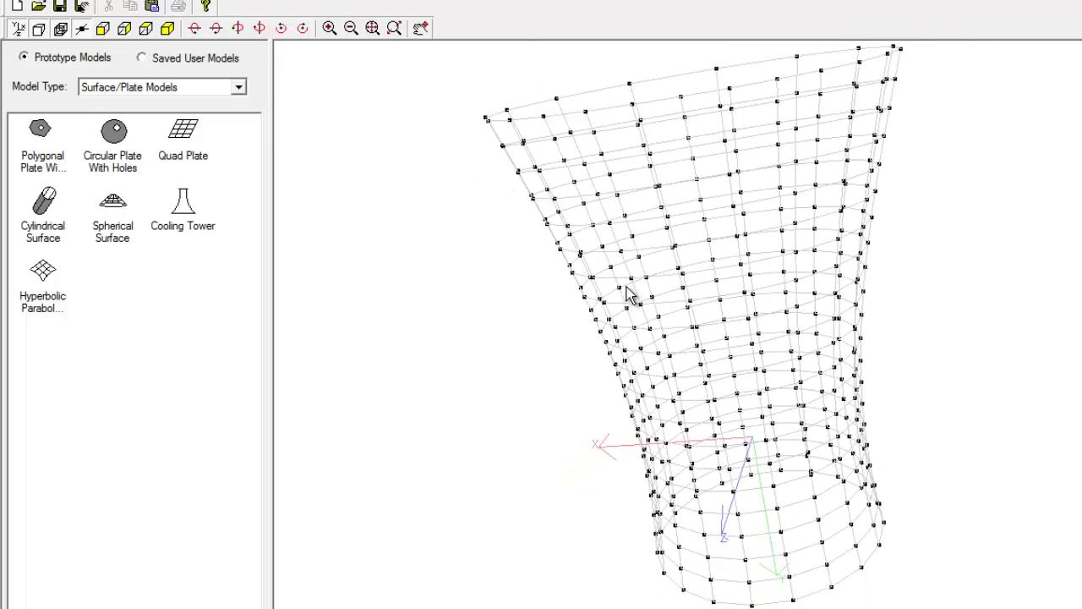
scroll(628, 293, down, 2)
mouse_move(627, 293)
middle_down()
mouse_move(795, 432)
mouse_move(584, 404)
middle_up()
Regenerate the cooling tower with a wider flared top diameter.
right_click(577, 403)
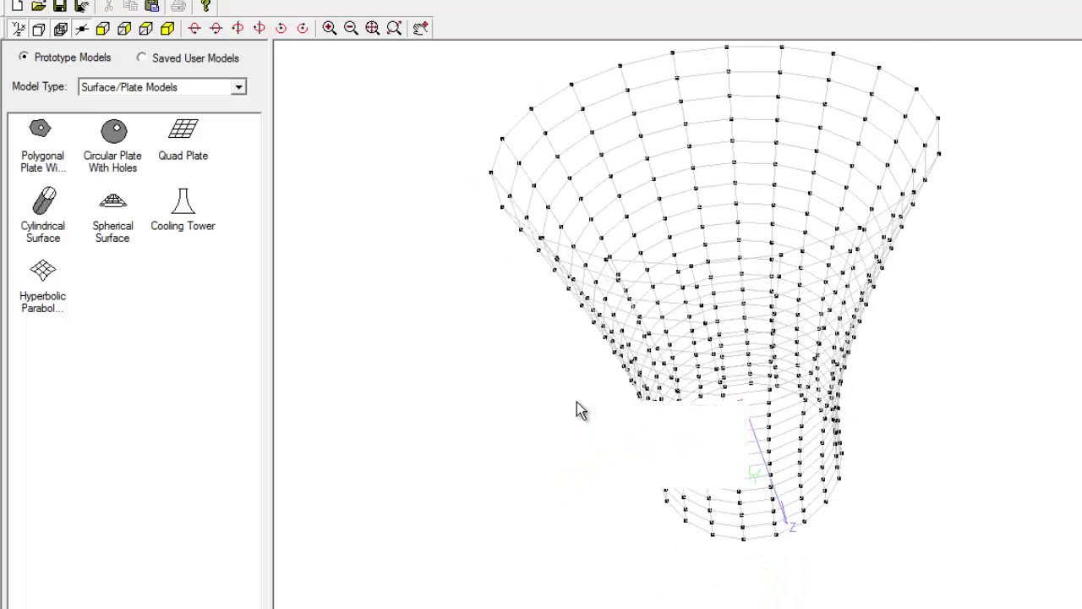
click(636, 416)
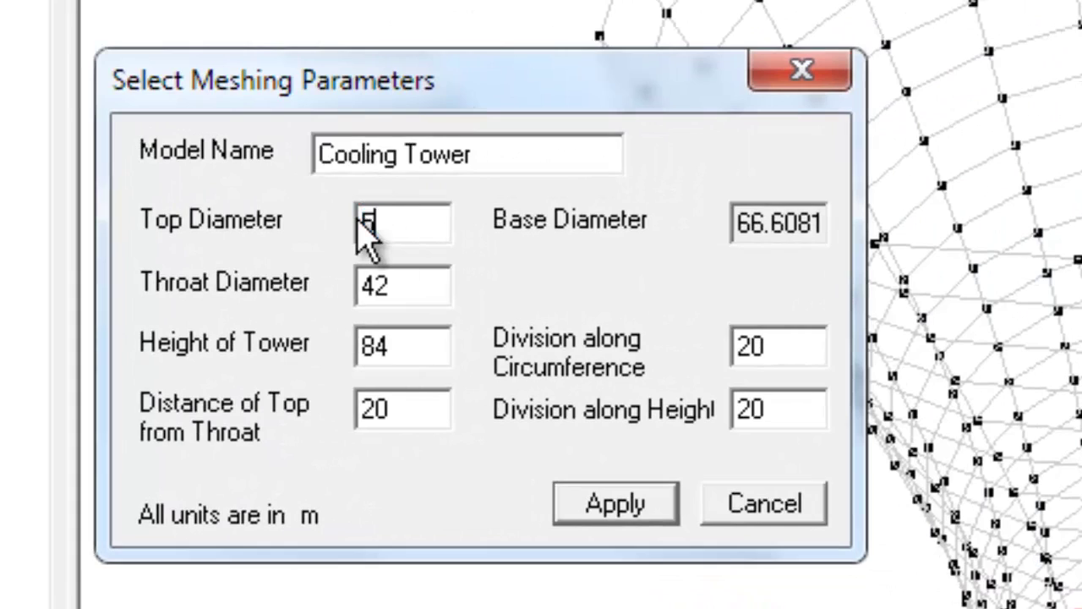
click(609, 505)
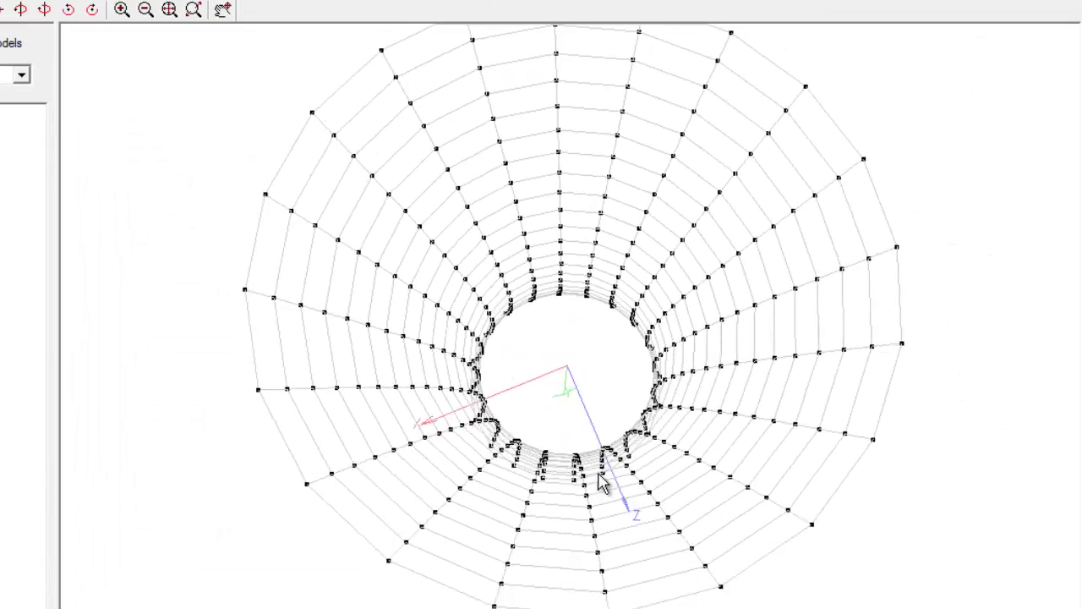
mouse_move(602, 482)
middle_down()
mouse_move(628, 502)
mouse_move(604, 217)
mouse_move(615, 276)
mouse_move(507, 273)
middle_up()
Coarsen the cooling tower mesh to 10 divisions around and up.
right_click(369, 273)
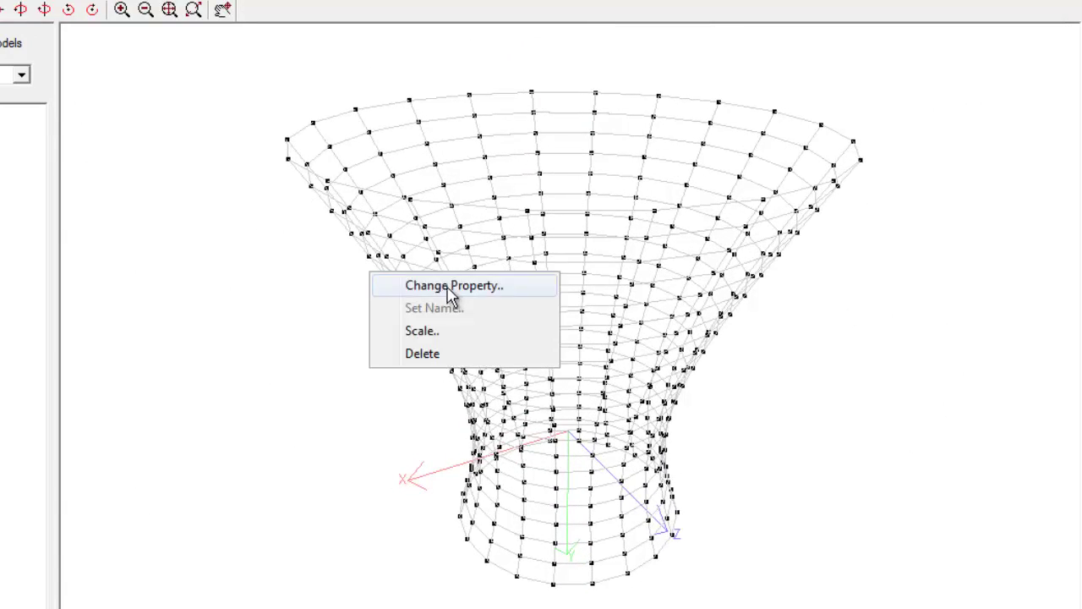
click(451, 292)
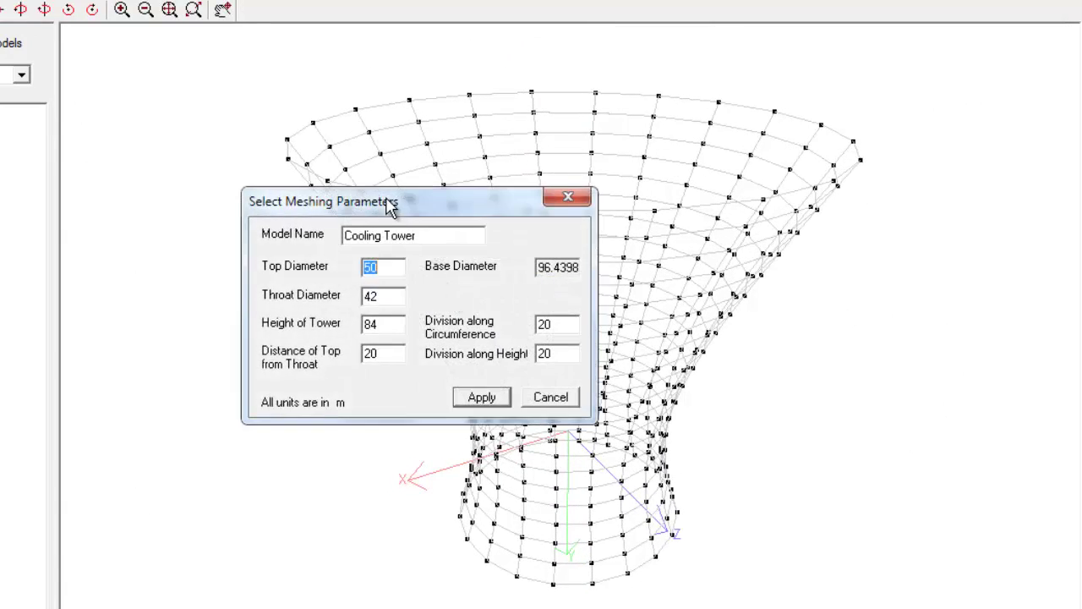
drag(391, 207, 206, 175)
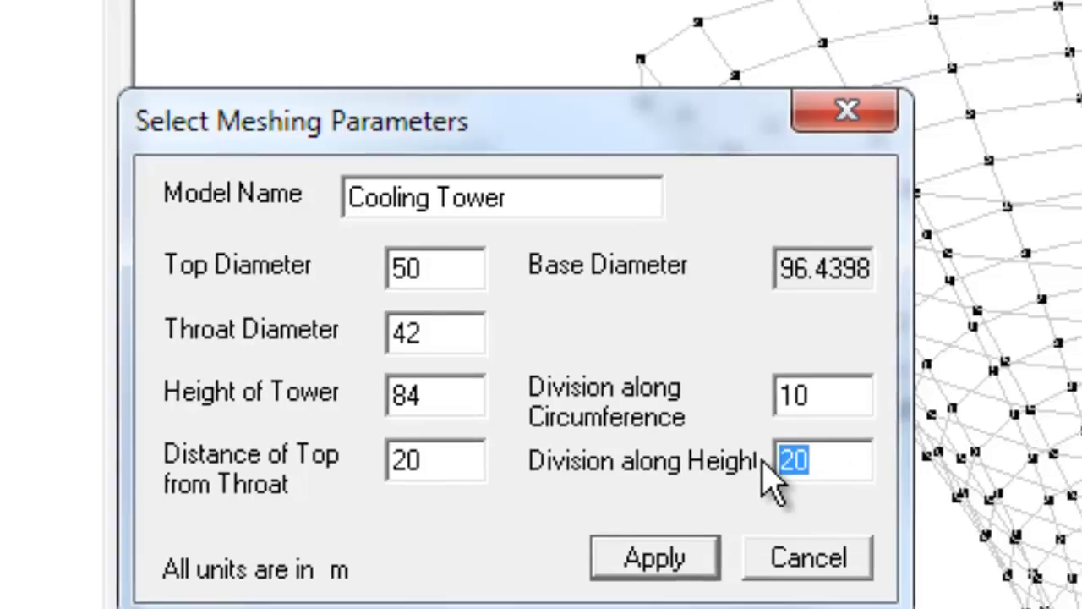
text(10)
click(326, 345)
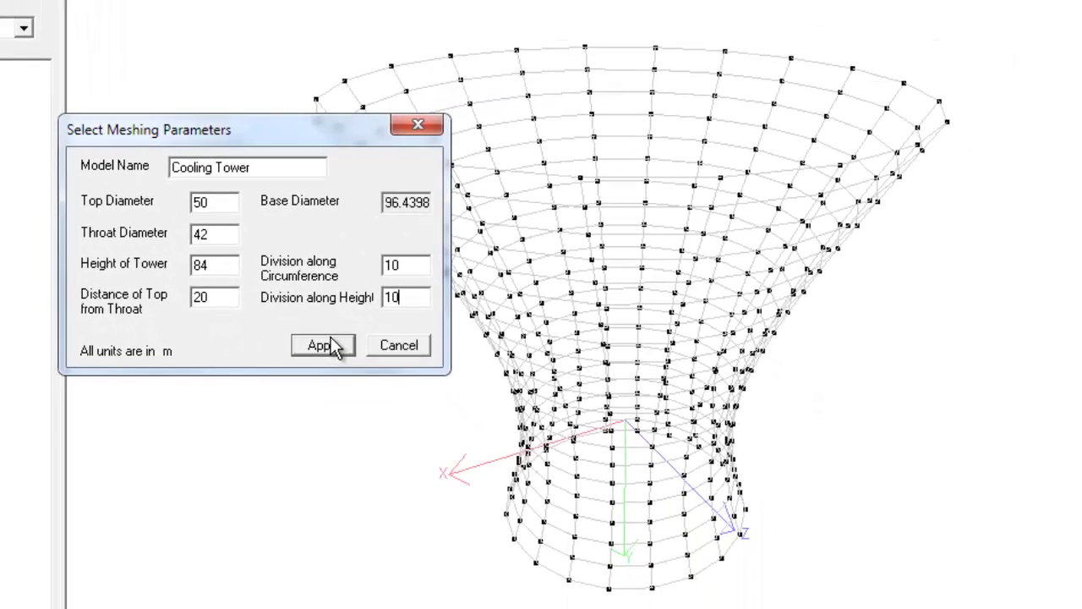
mouse_move(536, 350)
middle_down()
mouse_move(660, 569)
mouse_move(689, 503)
mouse_move(645, 337)
middle_up()
Try top diameters 20 and 30, clearing the errors, then regenerate with throat diameter 20.
right_click(644, 338)
click(676, 345)
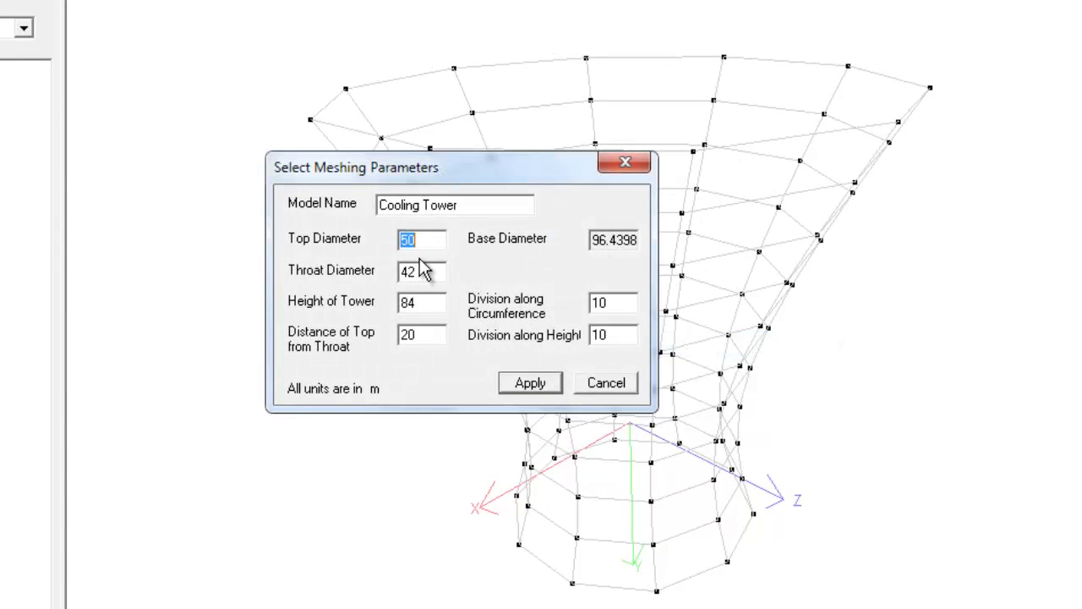
text(20)
click(524, 382)
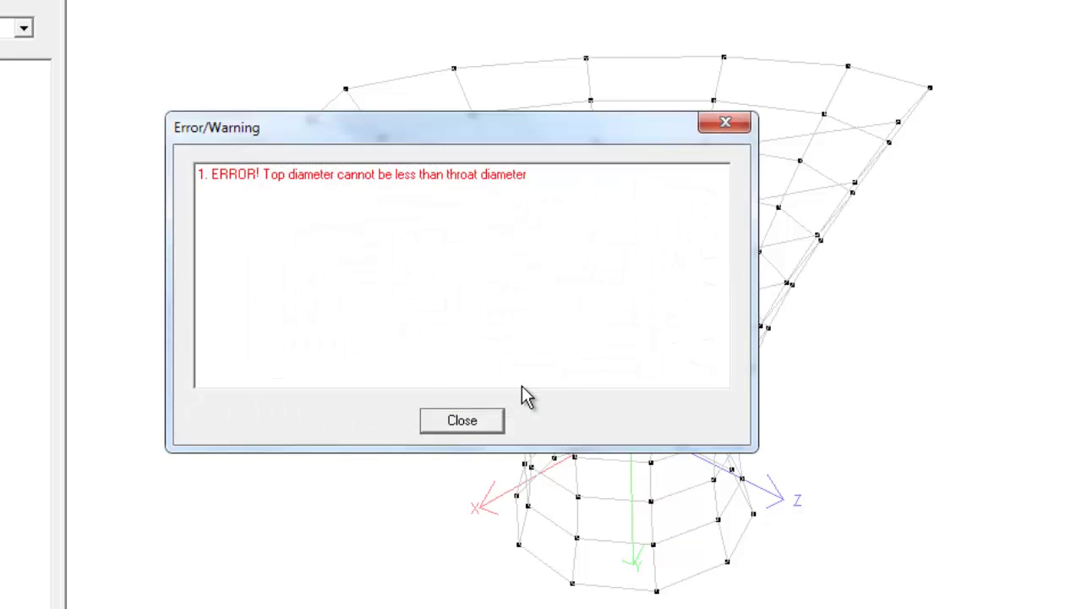
click(476, 417)
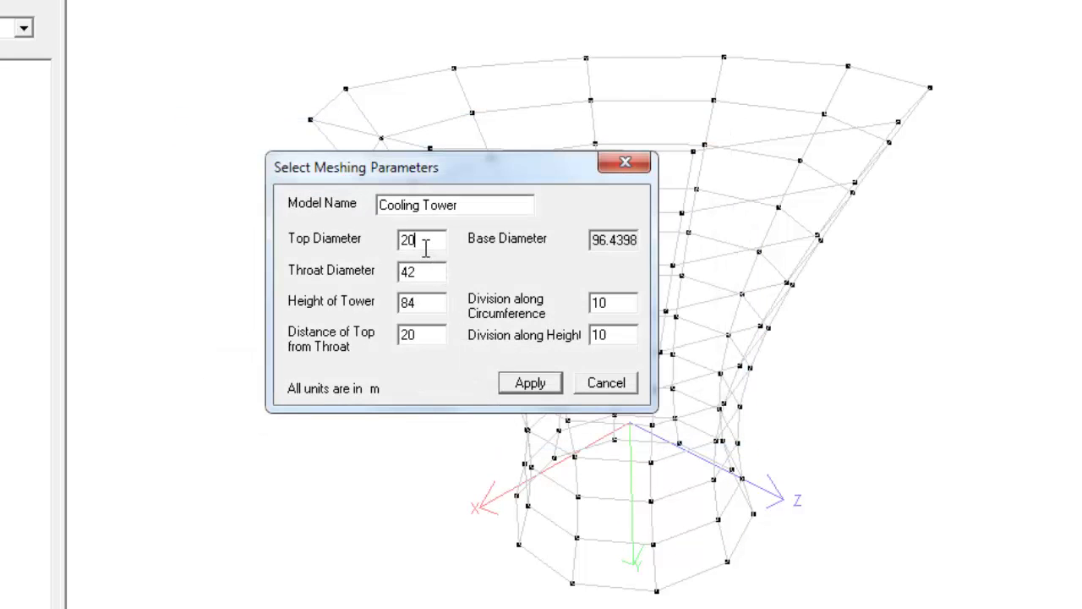
text(3)
text(0)
click(515, 391)
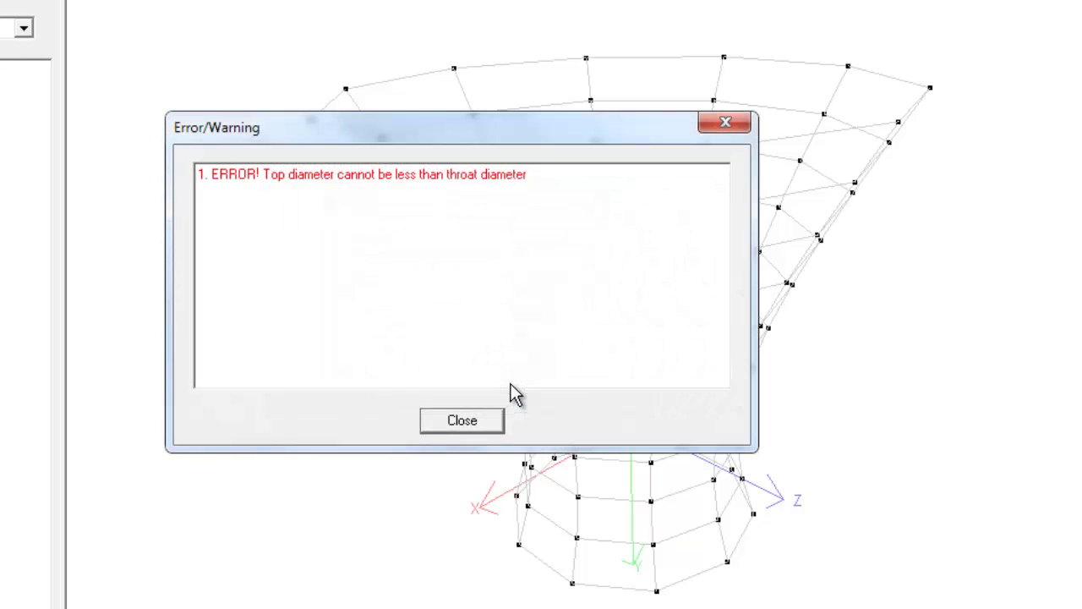
click(473, 426)
double_click(415, 247)
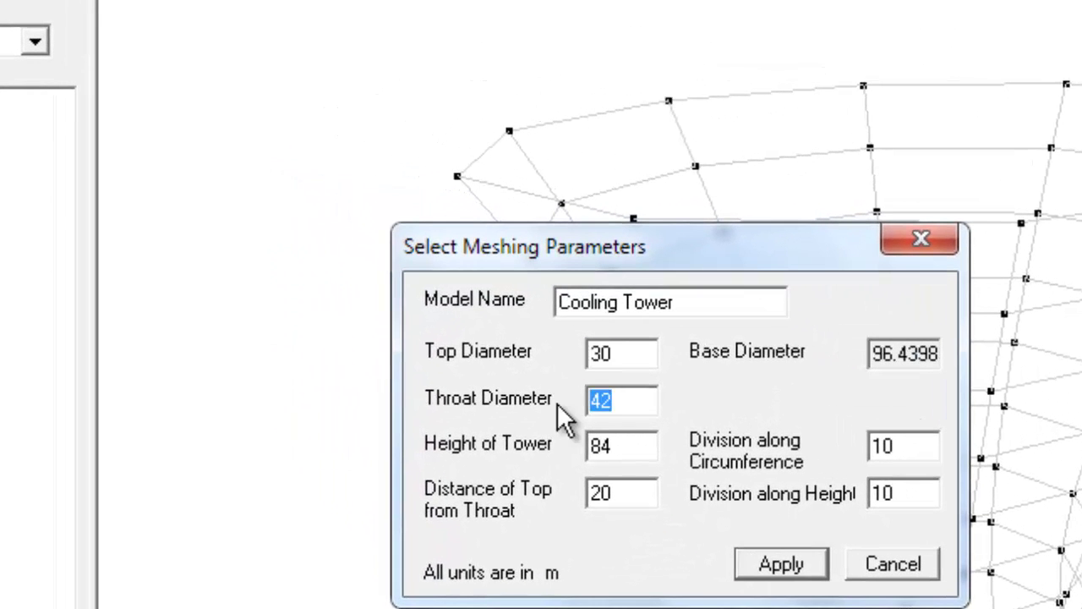
text(20)
click(765, 567)
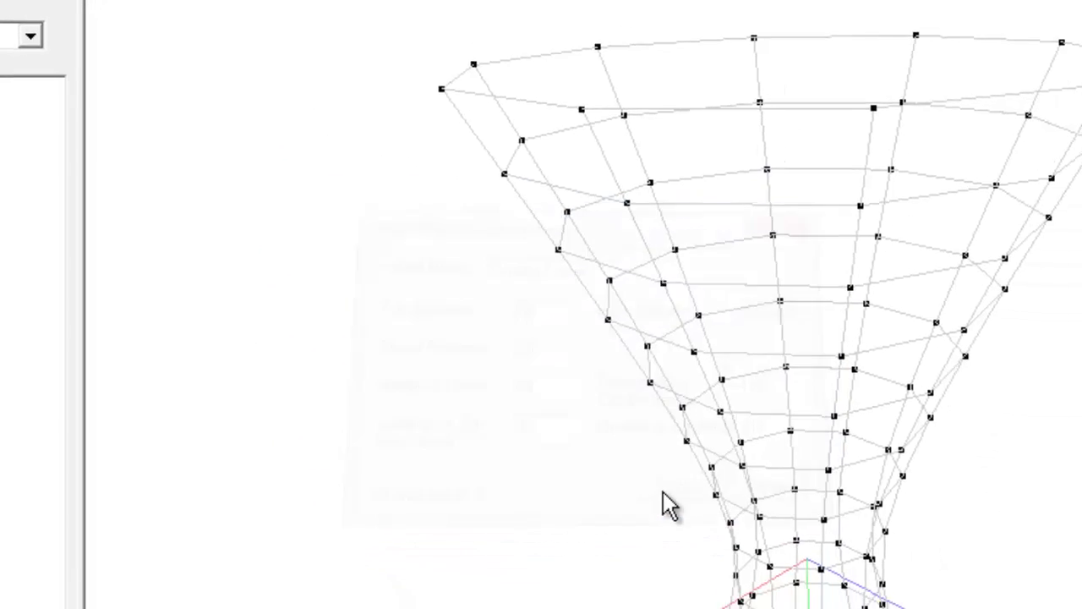
mouse_move(623, 394)
mouse_down()
mouse_move(665, 546)
mouse_move(656, 416)
mouse_move(626, 337)
mouse_up()
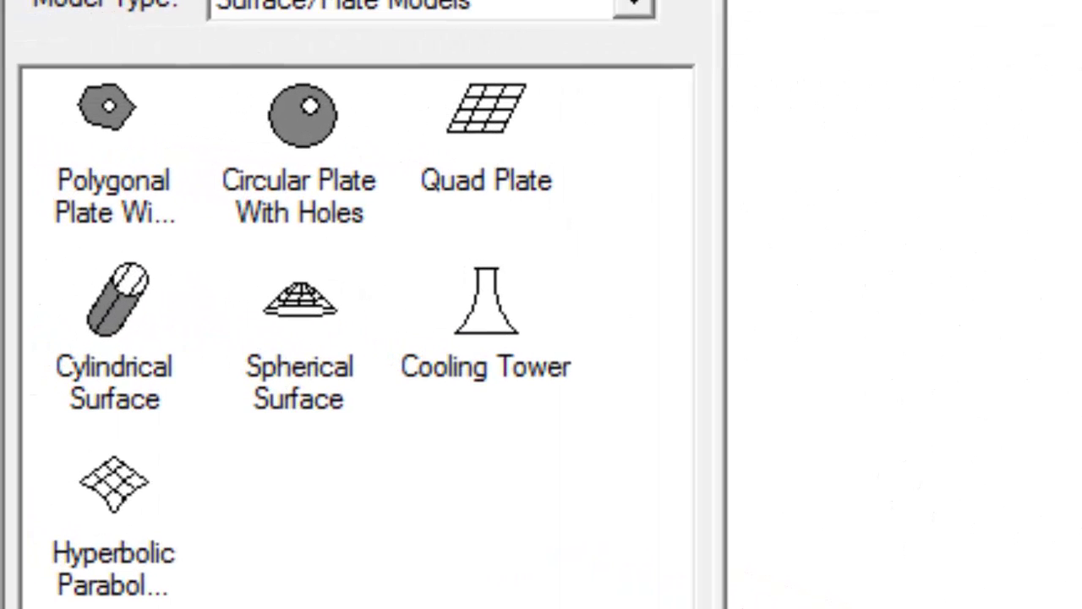
Generate a default Hyperbolic Paraboloid shell, then regenerate it at 10 m along X and Z.
double_click(135, 562)
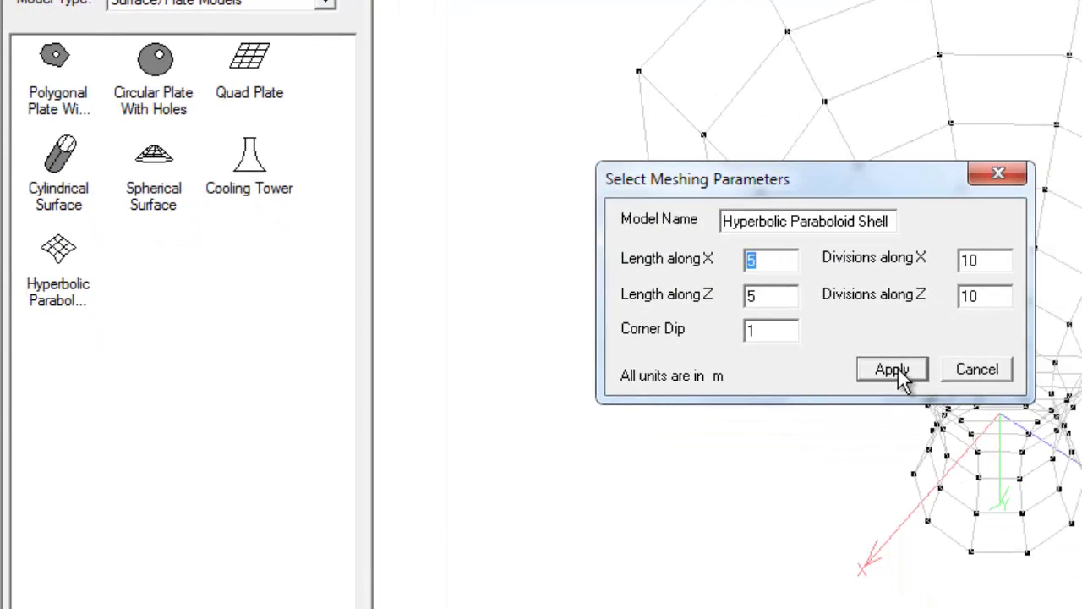
click(895, 371)
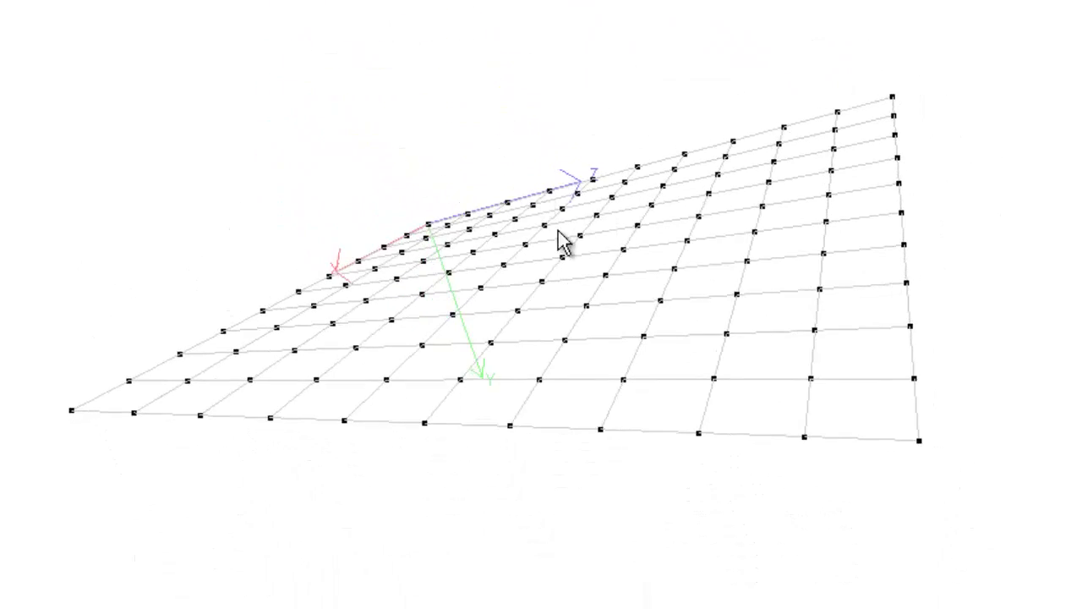
right_click(350, 143)
click(436, 167)
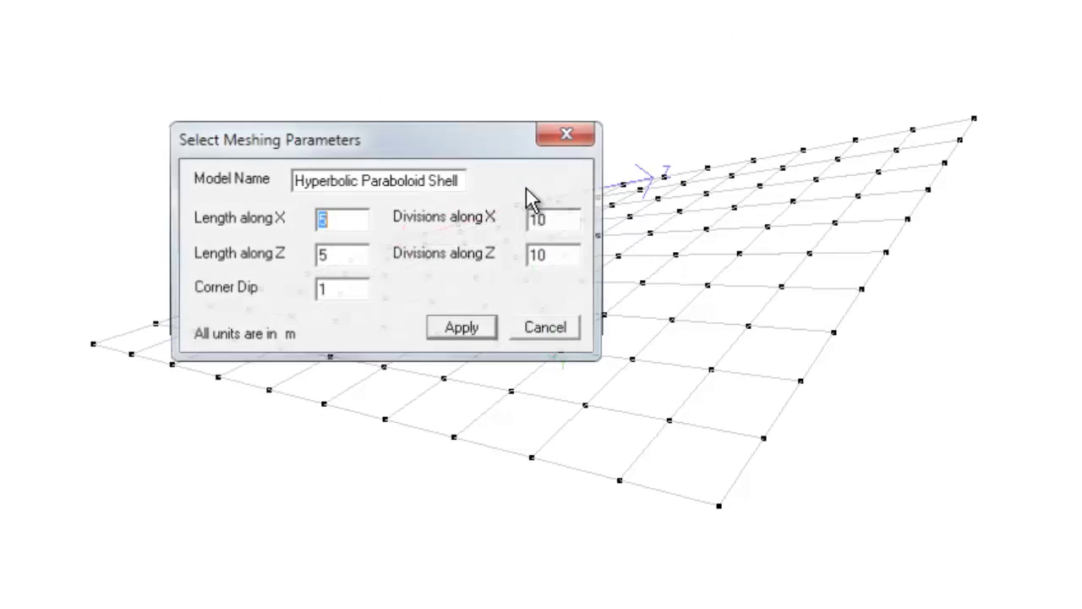
drag(417, 150, 290, 133)
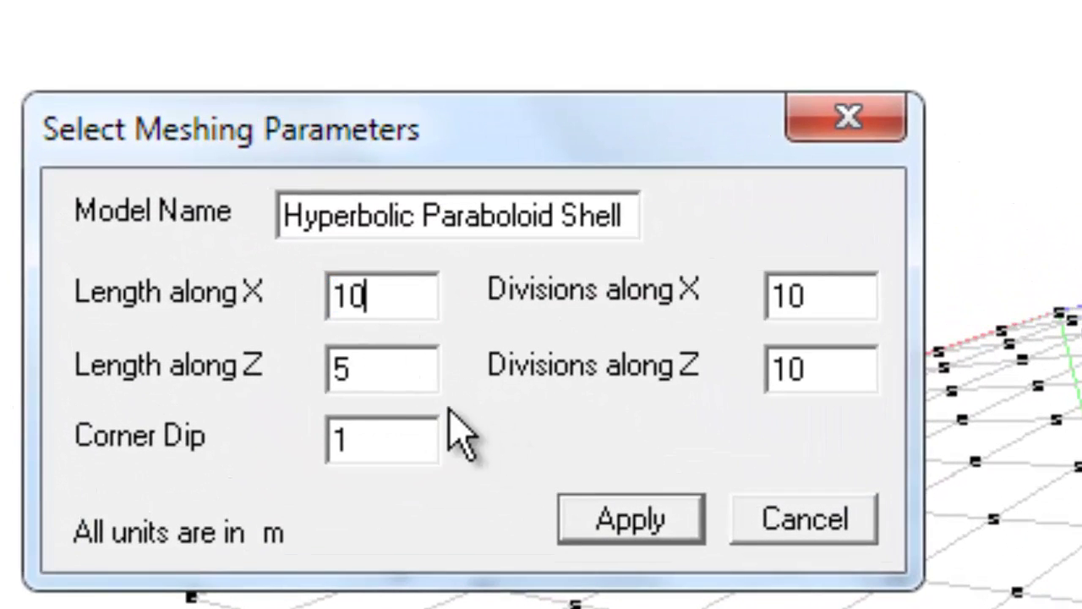
text(10)
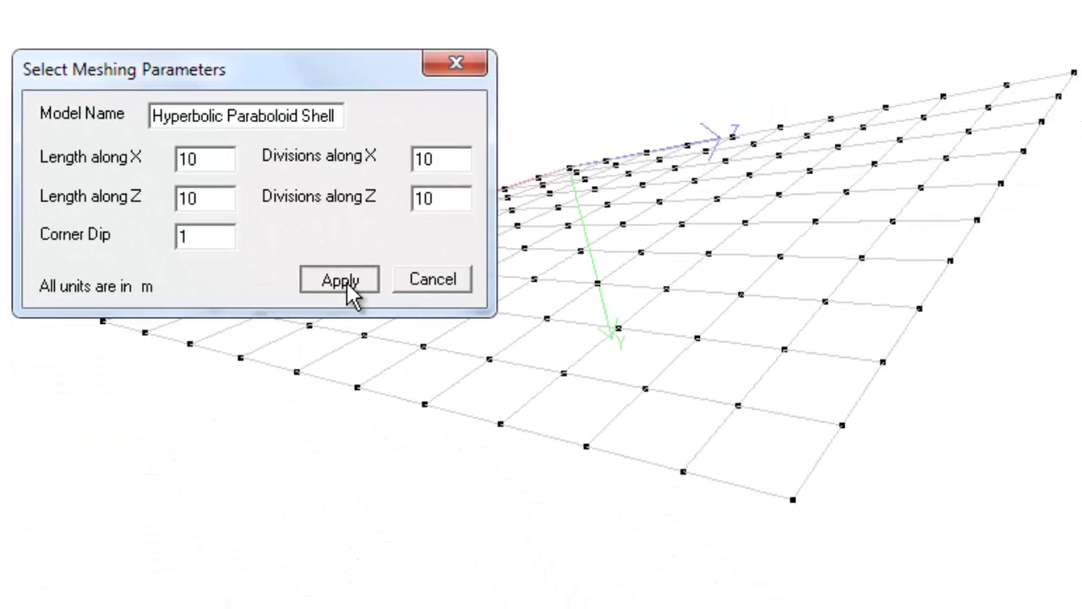
click(342, 282)
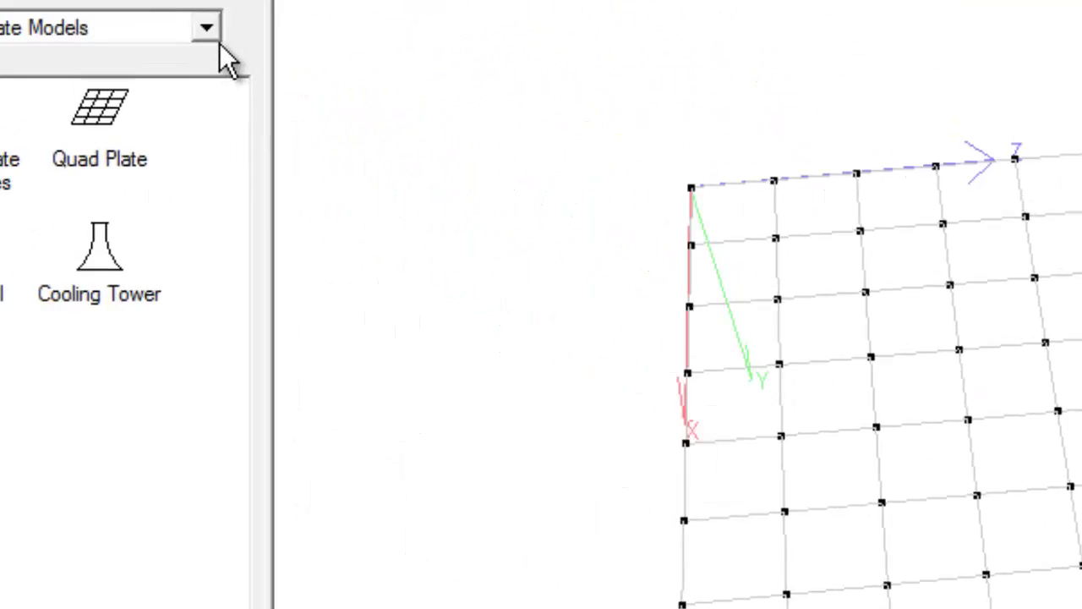
Under Solid Models, generate a default Solid Block mesh and rotate it to inspect.
click(571, 182)
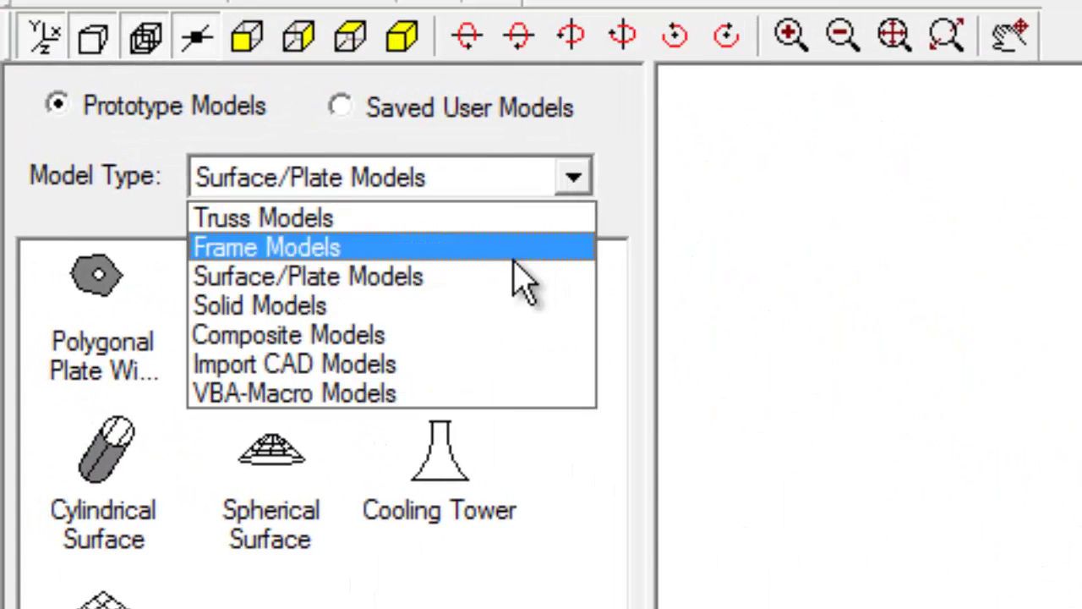
click(469, 309)
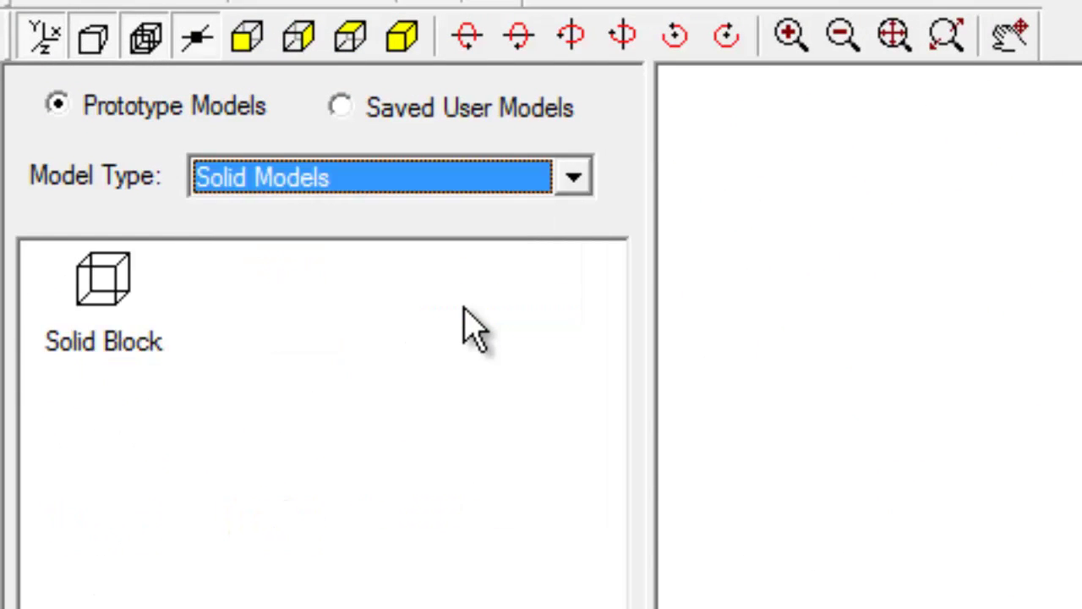
double_click(118, 311)
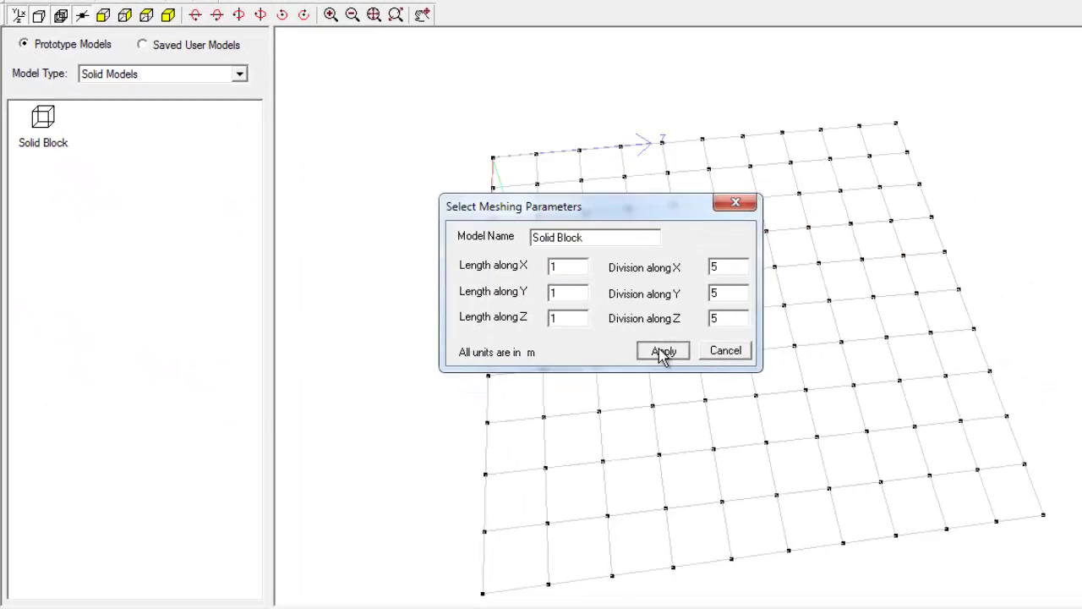
click(663, 351)
mouse_move(660, 355)
mouse_down()
mouse_move(659, 183)
mouse_move(666, 224)
mouse_up()
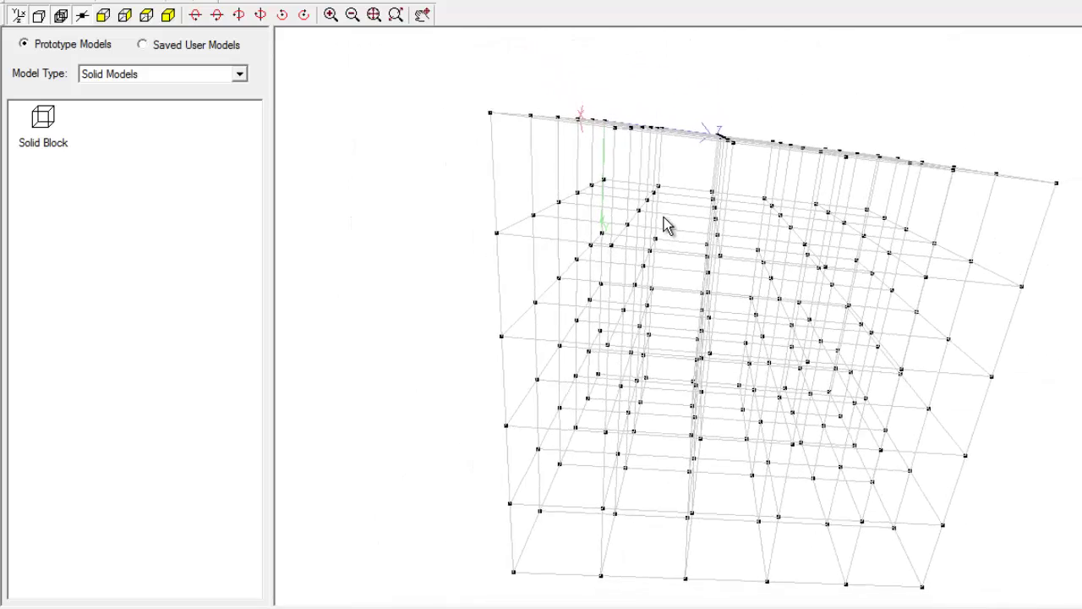
mouse_move(664, 222)
mouse_down()
mouse_move(664, 285)
mouse_move(798, 440)
mouse_move(862, 341)
mouse_move(850, 282)
mouse_move(773, 242)
mouse_move(718, 237)
mouse_move(736, 302)
mouse_move(844, 384)
mouse_move(918, 324)
mouse_move(711, 246)
mouse_up()
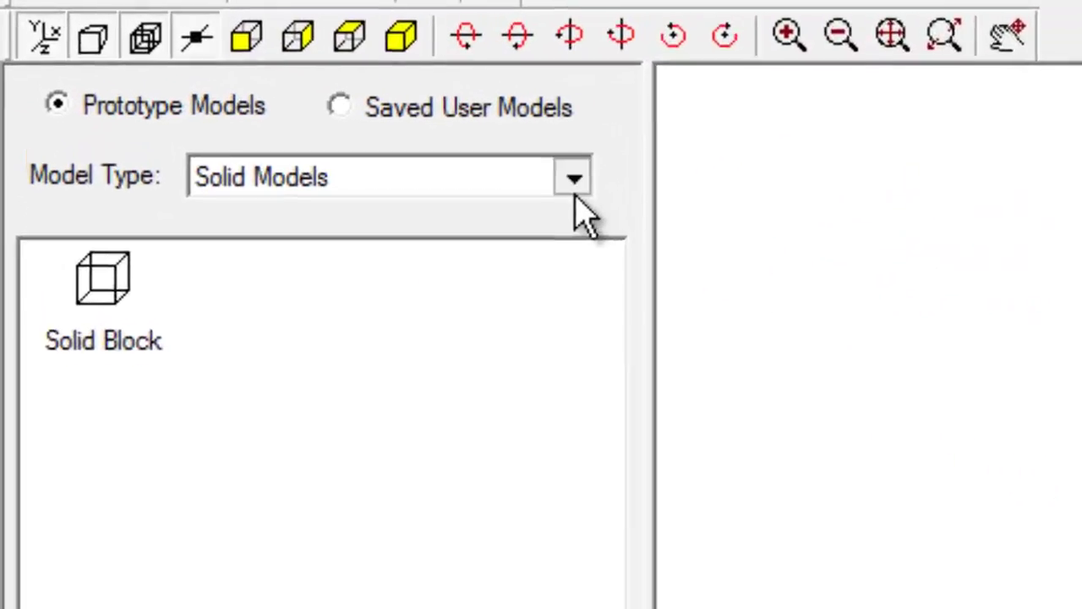
click(575, 193)
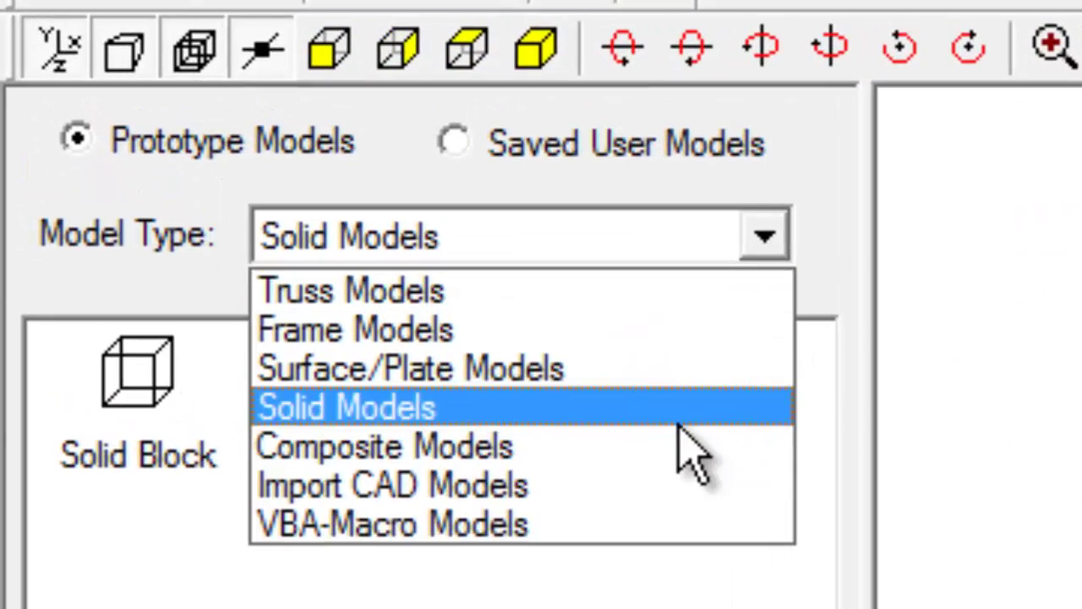
Generate the Composite Bunker or Silo model with its default 3 × 3 × 3, 1.2 hopper parameters.
click(668, 464)
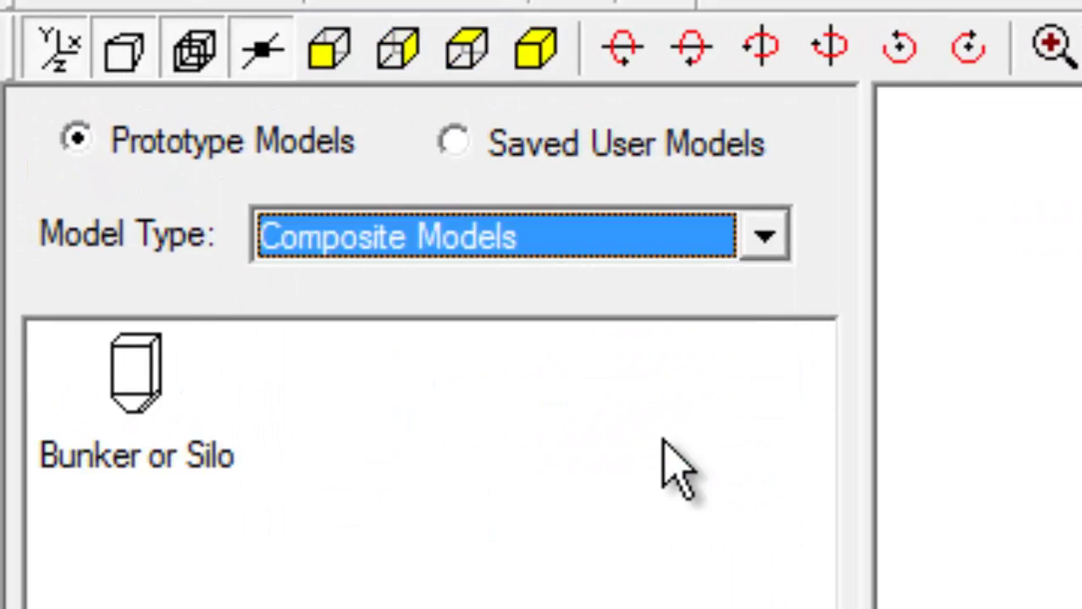
double_click(127, 389)
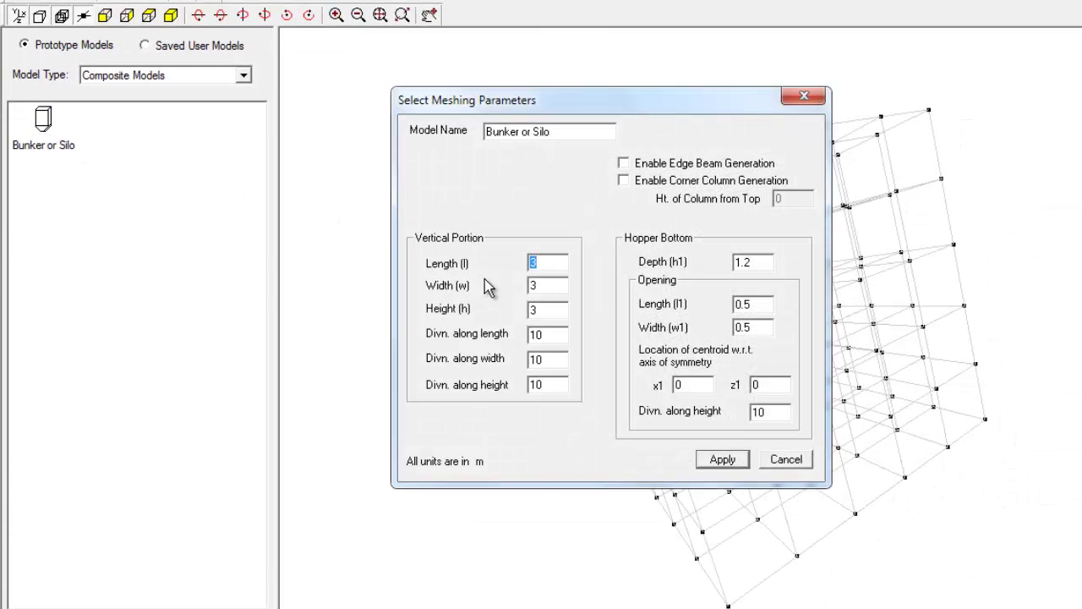
click(717, 464)
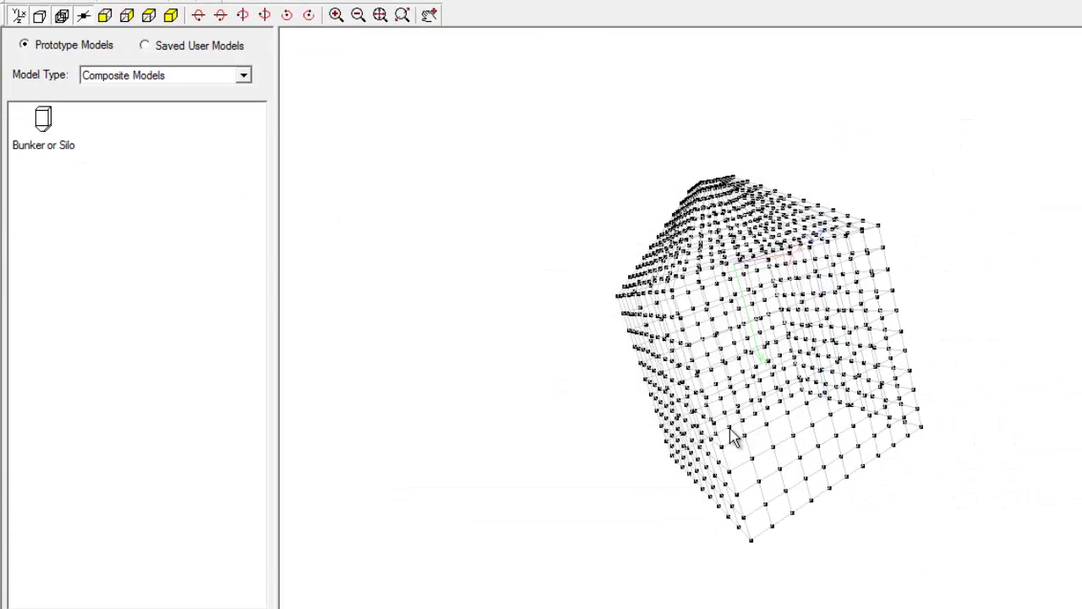
mouse_move(748, 341)
mouse_down()
mouse_move(846, 476)
mouse_move(899, 493)
mouse_move(954, 394)
mouse_move(805, 254)
mouse_move(344, 380)
mouse_move(580, 491)
mouse_move(687, 339)
mouse_move(992, 254)
mouse_move(785, 293)
mouse_move(853, 200)
mouse_move(755, 284)
mouse_move(690, 228)
mouse_up()
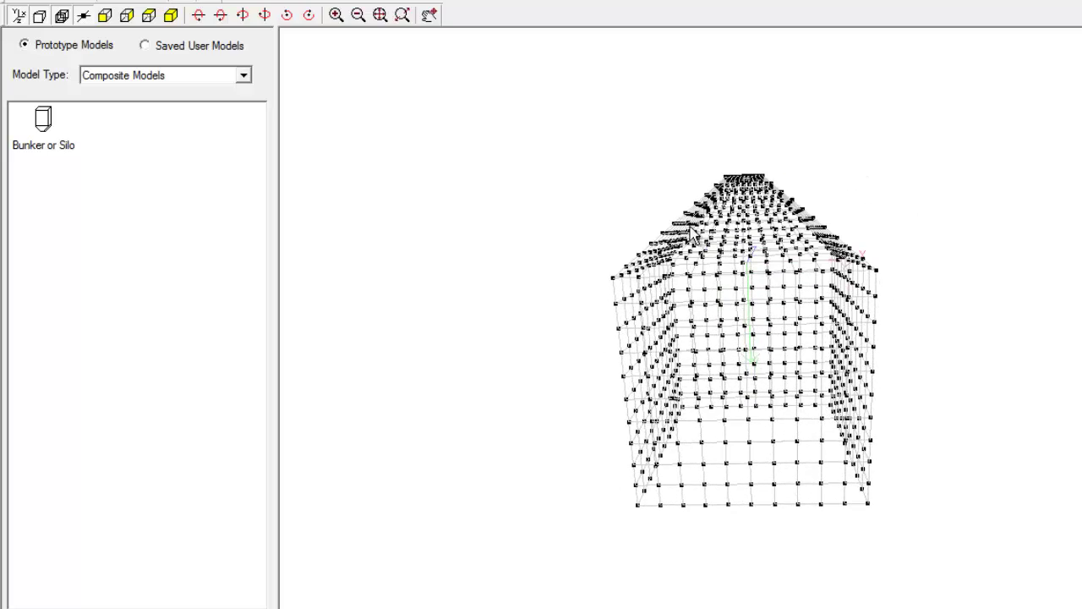
Look at the Import CAD Models category in the model type list.
click(244, 75)
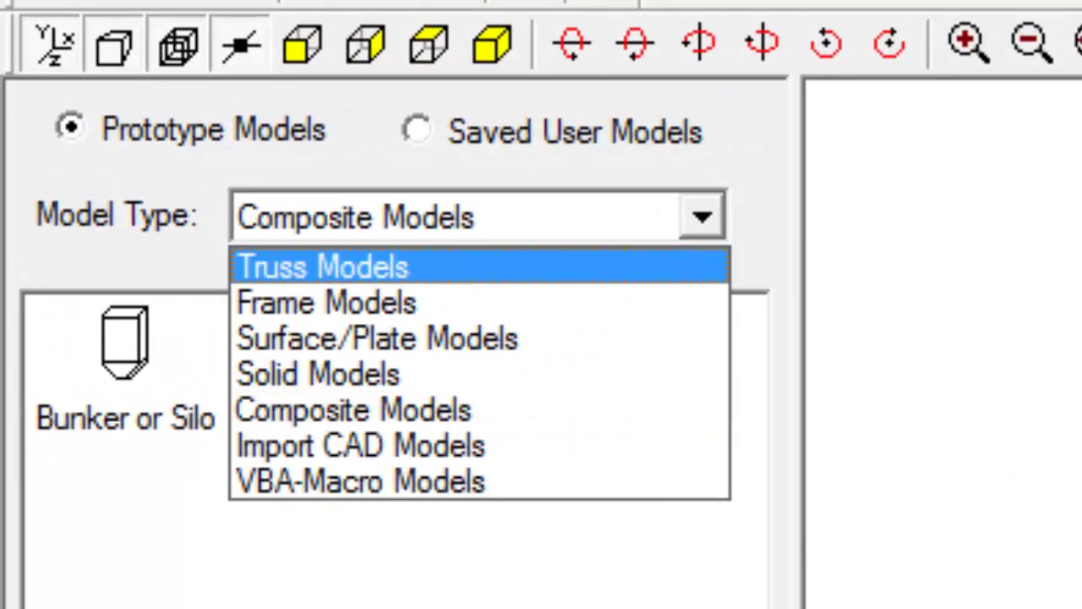
key(Escape)
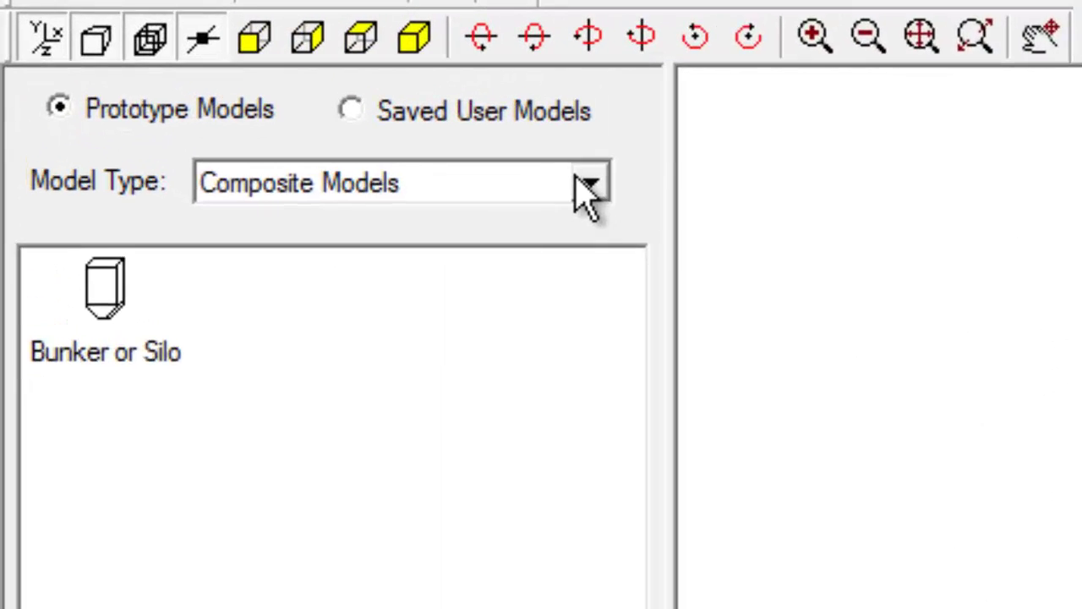
click(276, 85)
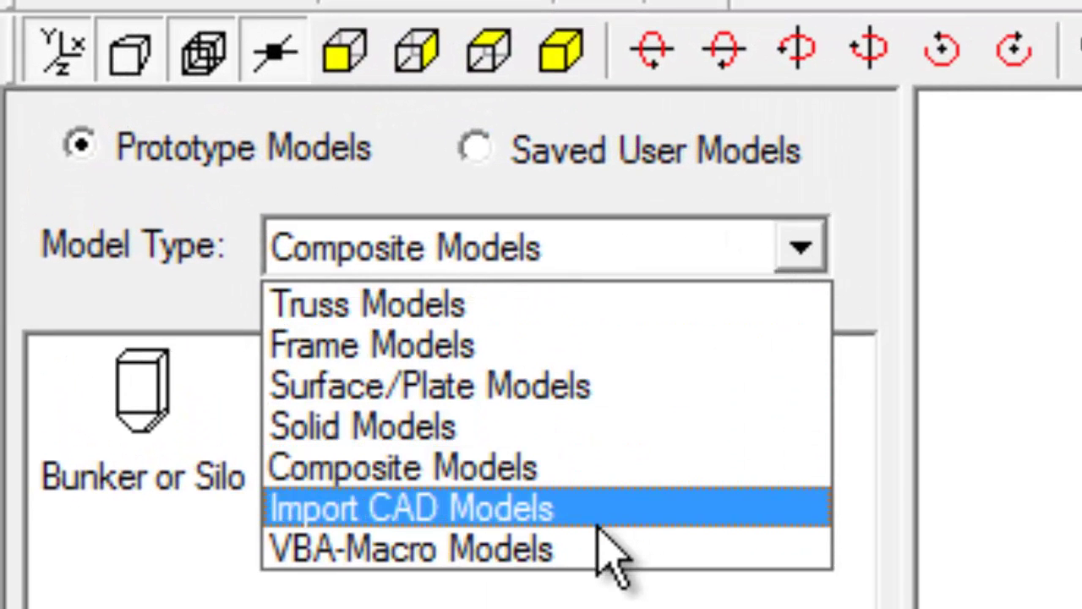
click(450, 514)
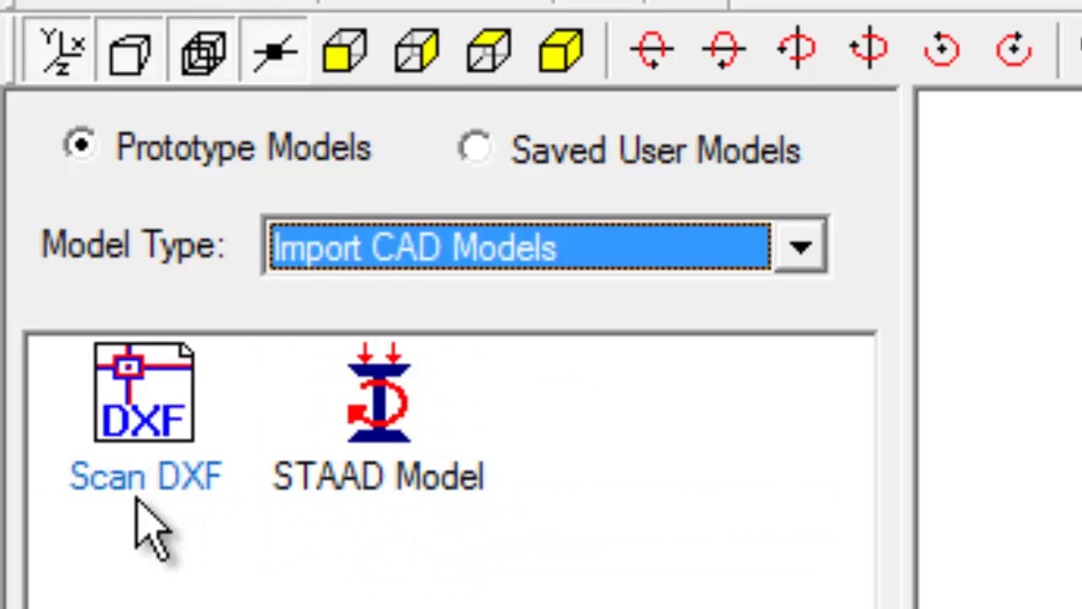
Switch to VBA-Macro Models and select the Stadium Roof and A Simple Tower macros.
click(801, 252)
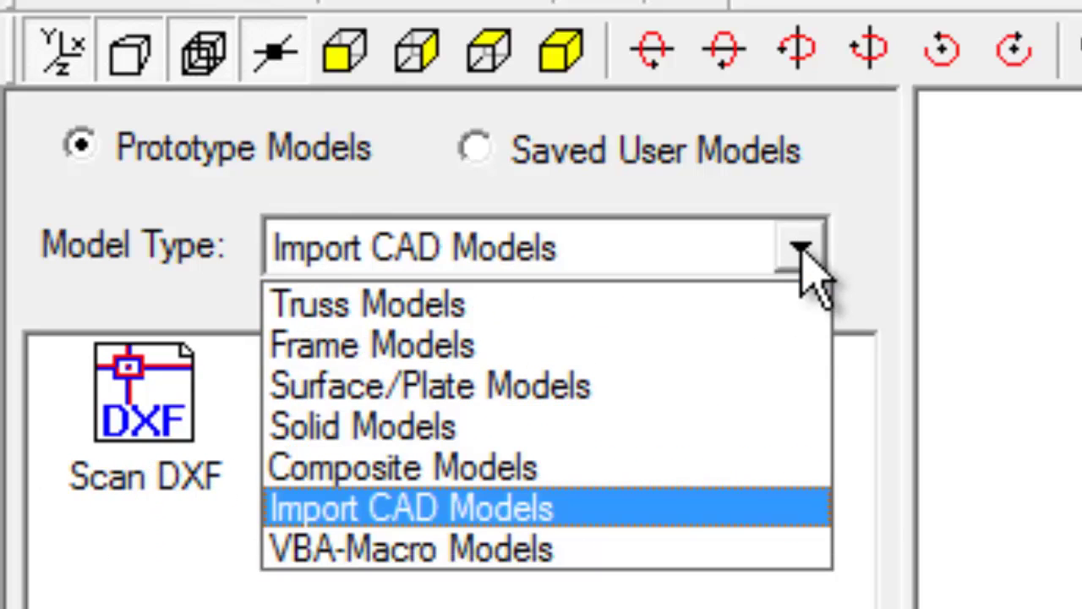
click(564, 553)
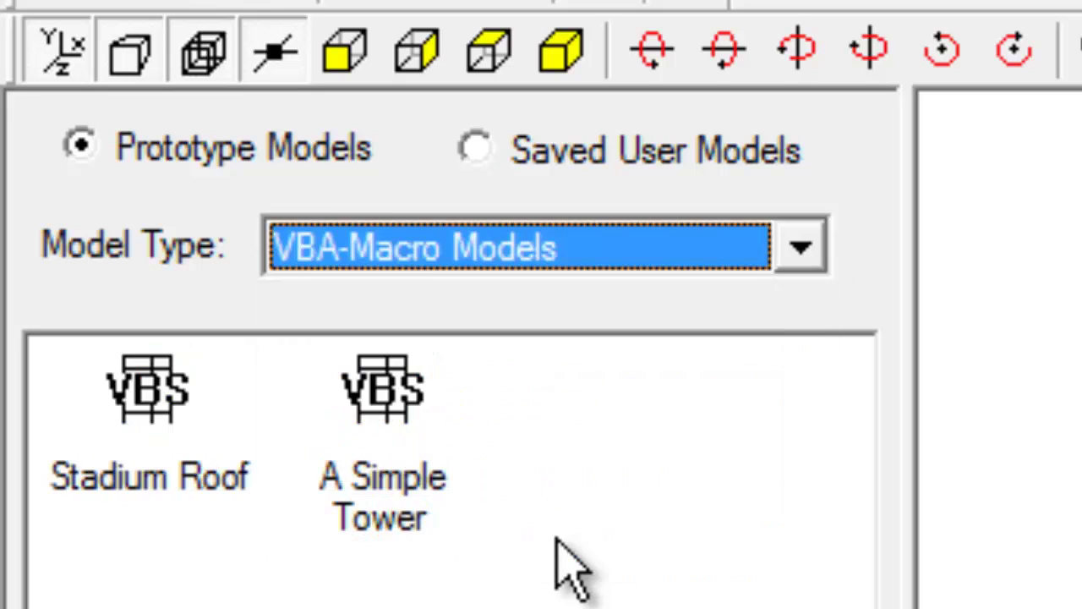
click(169, 508)
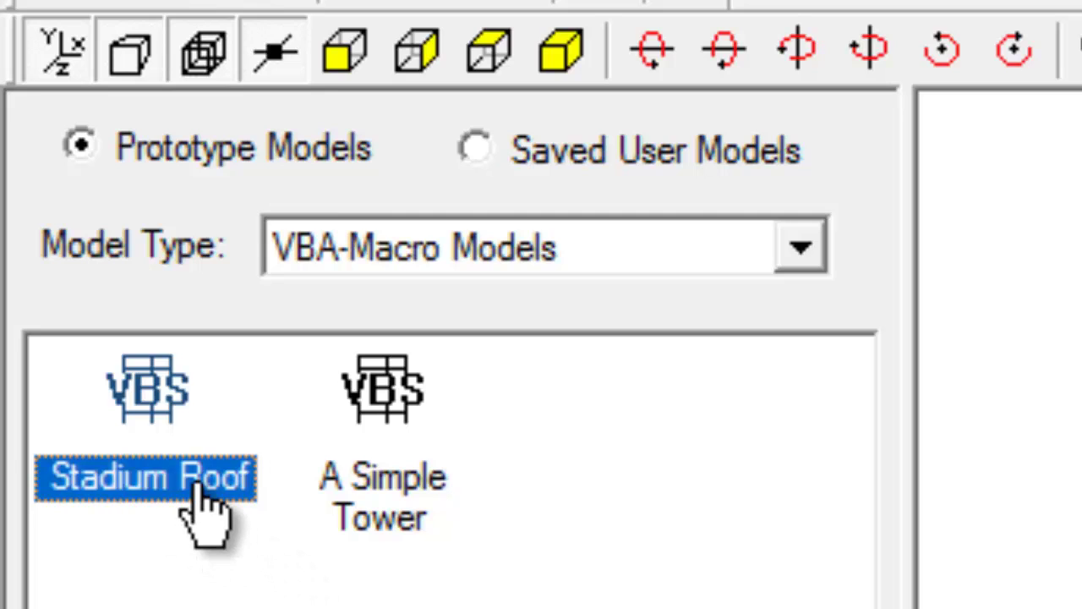
click(378, 526)
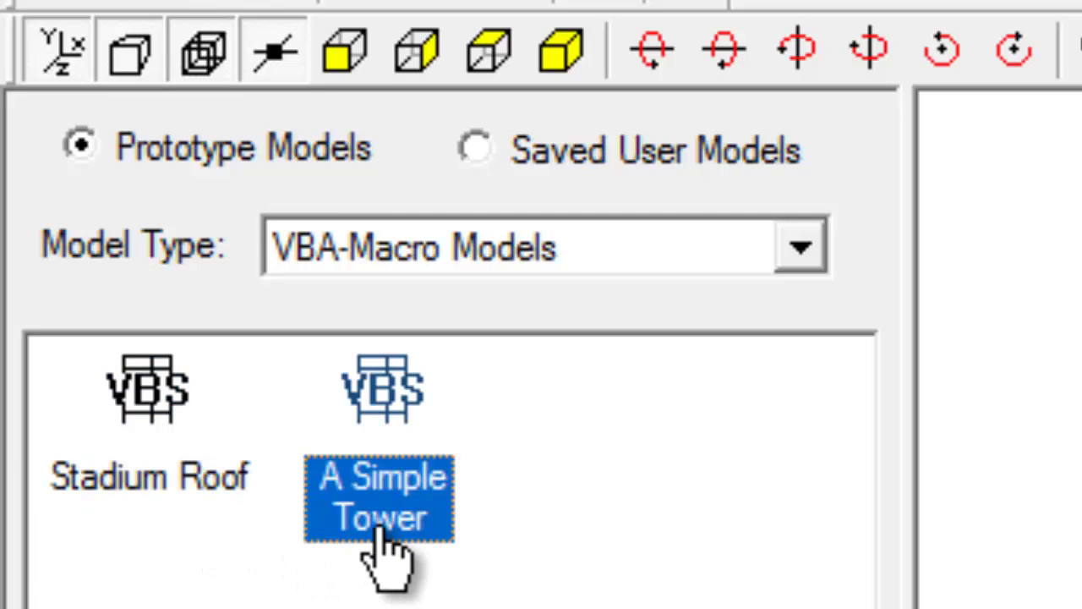
Open the Stadium Roof macro script and scroll through its VBS code.
double_click(116, 498)
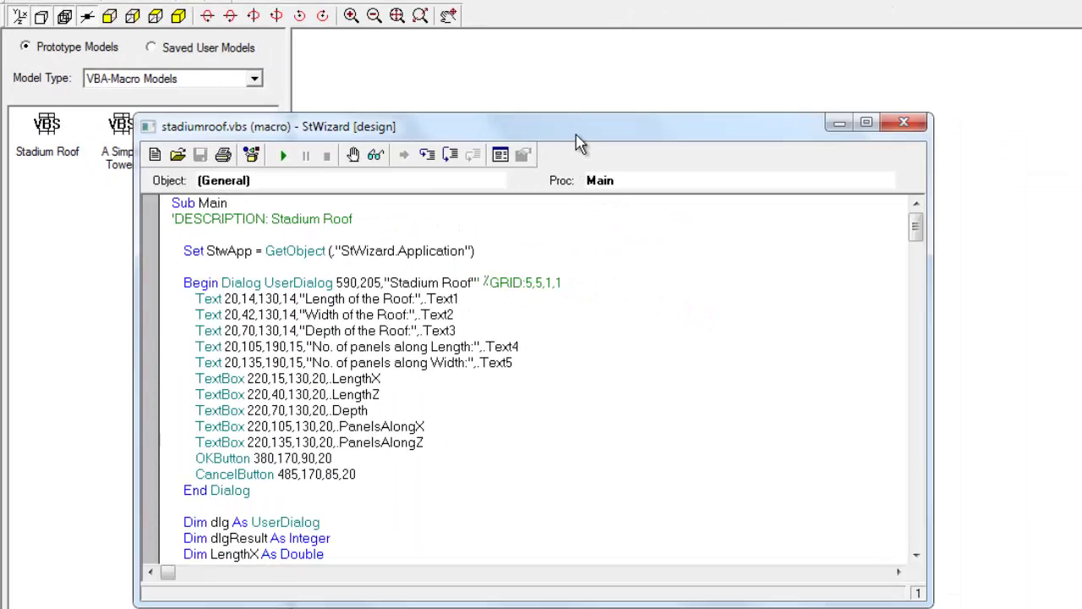
drag(579, 144, 583, 111)
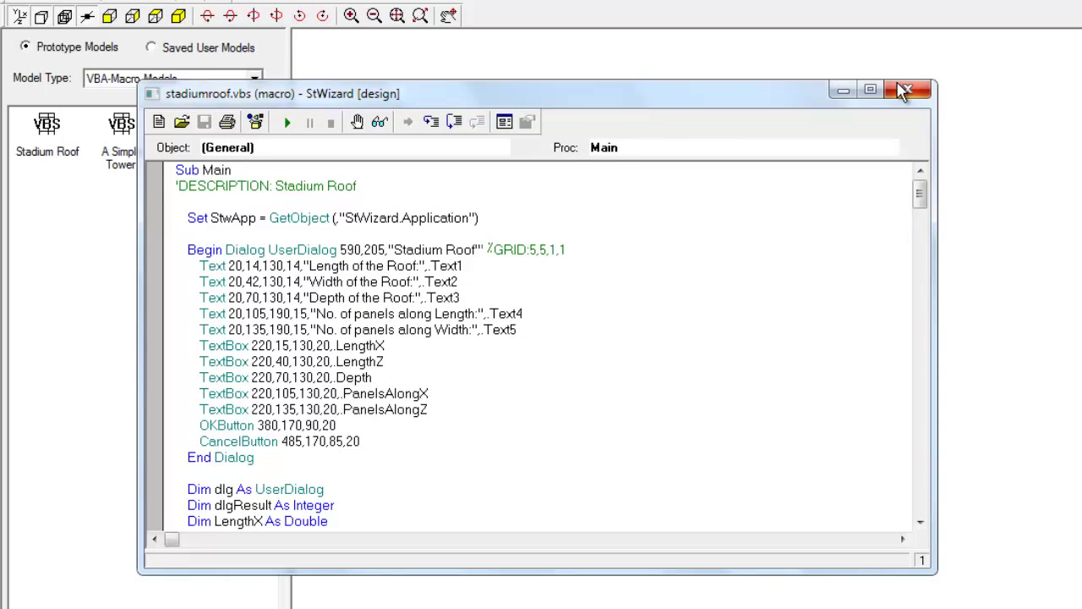
scroll(442, 312, down, 7)
scroll(442, 312, down, 6)
scroll(442, 312, down, 4)
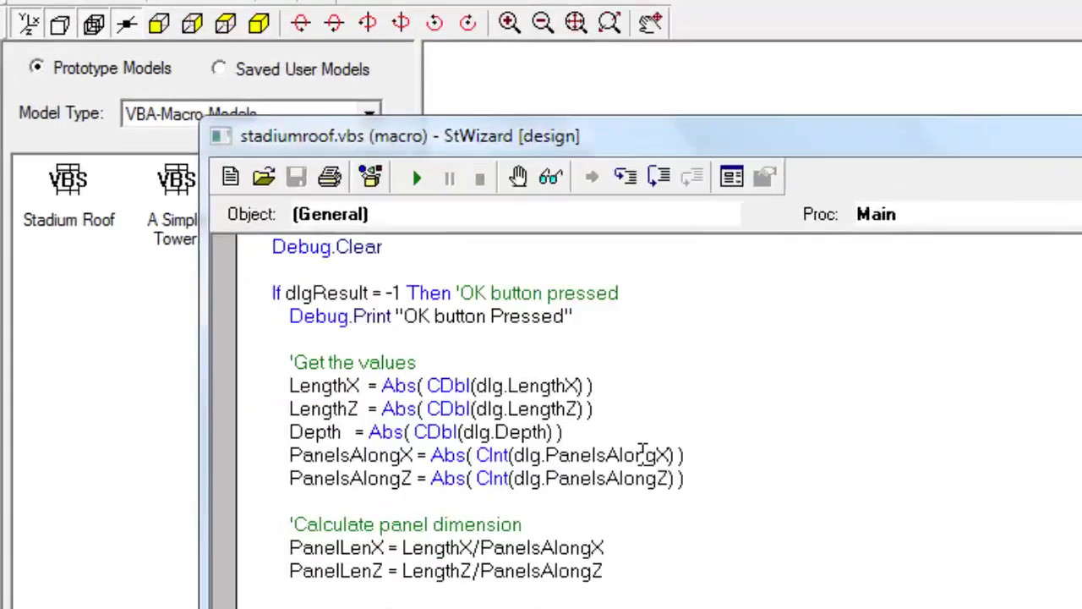
scroll(442, 312, down, 4)
scroll(728, 507, down, 3)
scroll(727, 507, down, 3)
scroll(727, 507, down, 3)
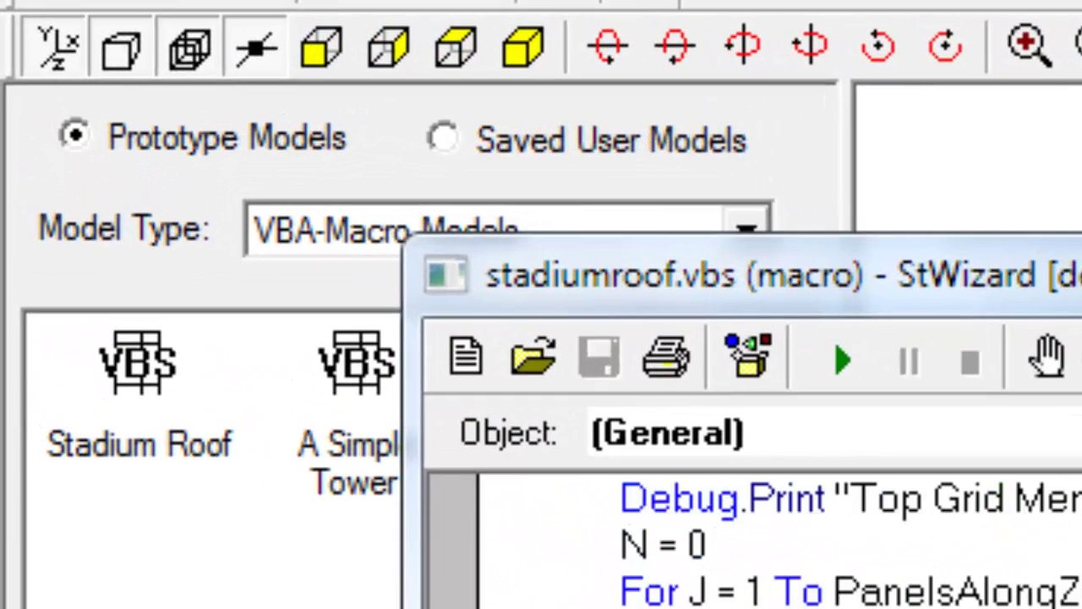
scroll(727, 507, down, 3)
scroll(913, 508, down, 3)
scroll(913, 507, down, 3)
scroll(914, 507, down, 3)
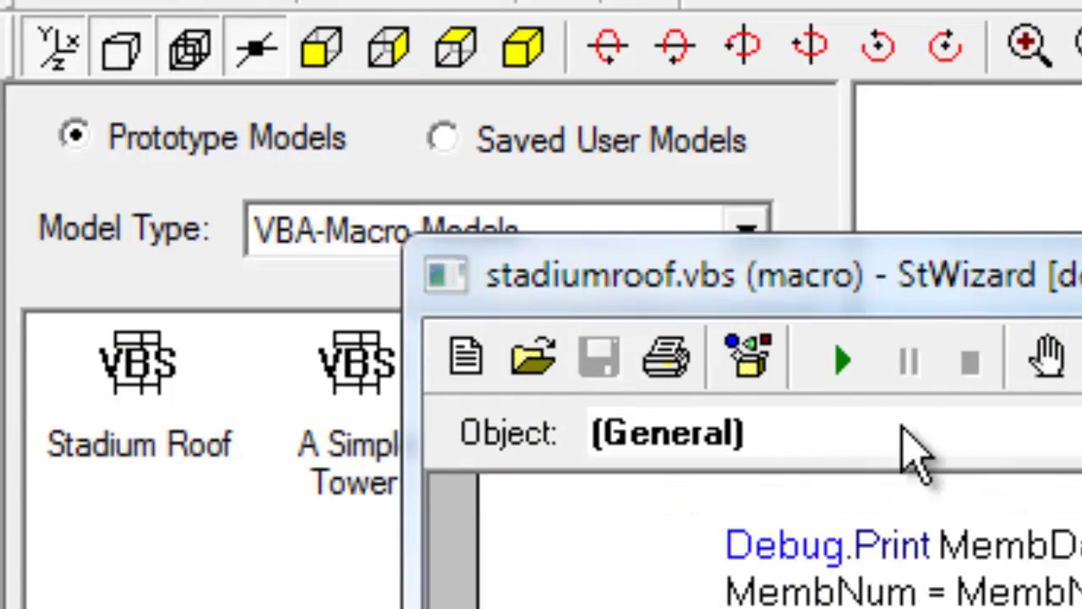
Run the macro with the default 30 × 30 roof and 10 by 7 panels, then orbit the lattice.
click(845, 365)
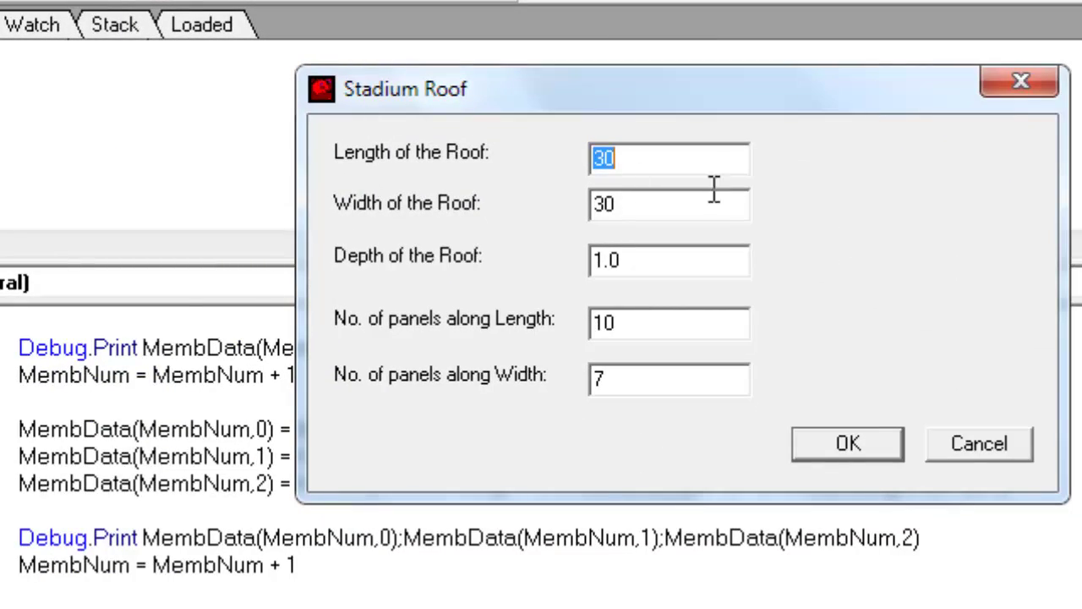
click(828, 433)
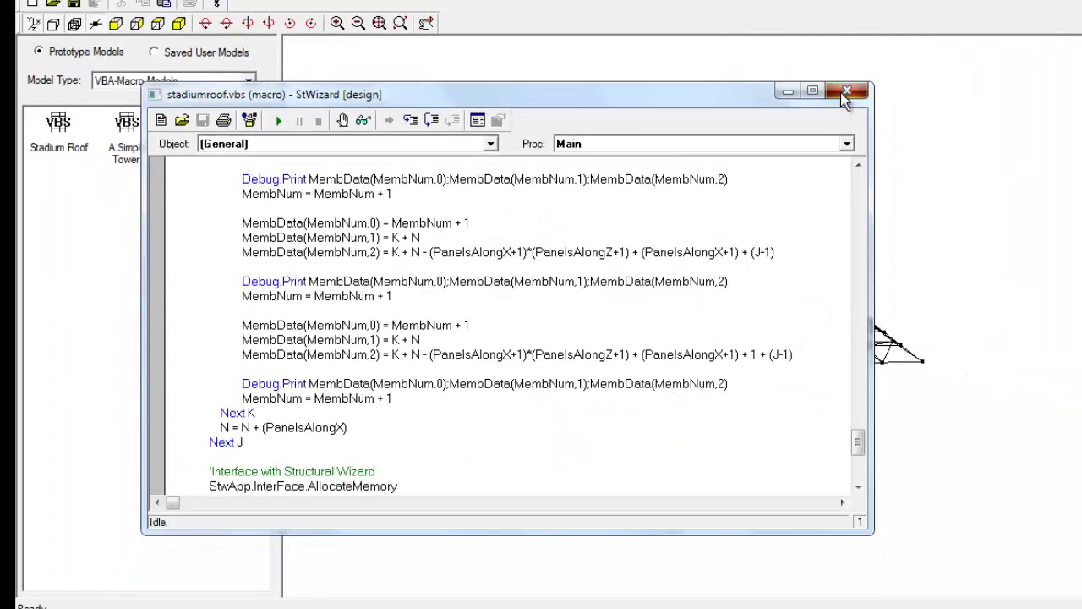
click(843, 95)
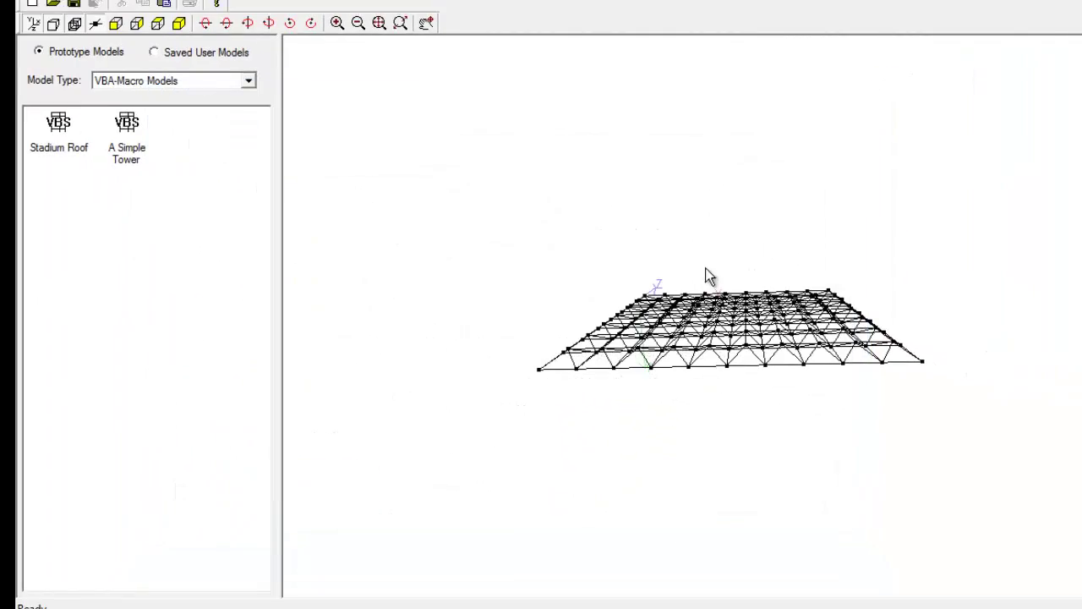
mouse_move(673, 375)
mouse_down()
mouse_move(776, 471)
mouse_move(959, 437)
mouse_move(744, 416)
mouse_move(783, 320)
mouse_up()
mouse_move(794, 263)
mouse_down()
mouse_move(727, 167)
mouse_move(652, 116)
mouse_move(483, 363)
mouse_move(662, 396)
mouse_move(713, 435)
mouse_move(603, 370)
mouse_move(561, 398)
mouse_move(399, 442)
mouse_move(380, 342)
mouse_move(278, 295)
mouse_move(181, 295)
mouse_move(244, 380)
mouse_move(471, 499)
mouse_move(648, 541)
mouse_move(843, 502)
mouse_move(959, 392)
mouse_move(816, 357)
mouse_up()
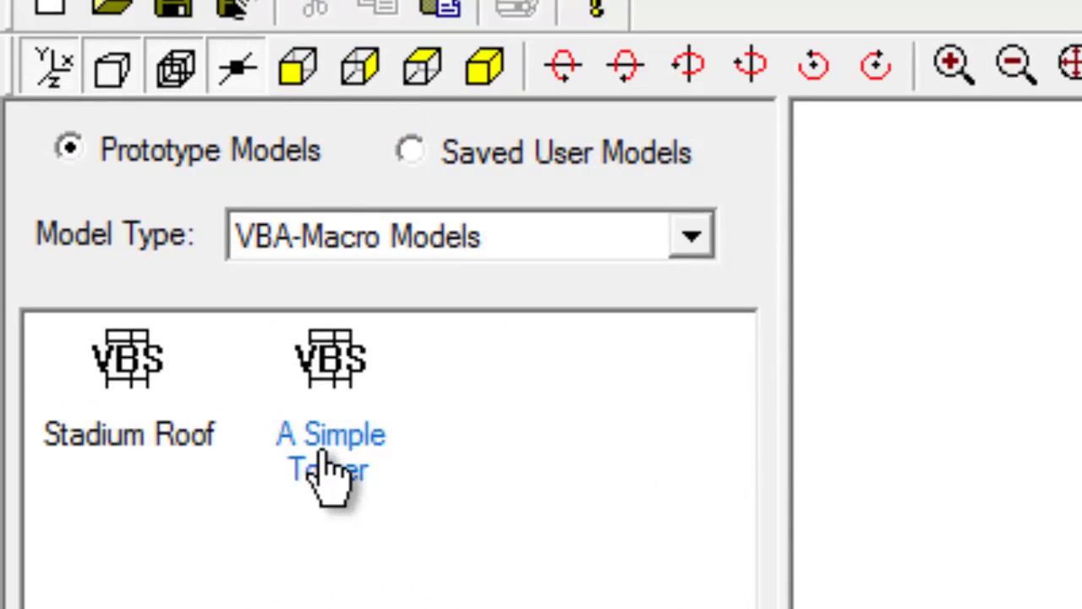
Run the A Simple Tower macro with default parameters to build a tapered lattice tower, 50 high with 6 bays.
click(330, 473)
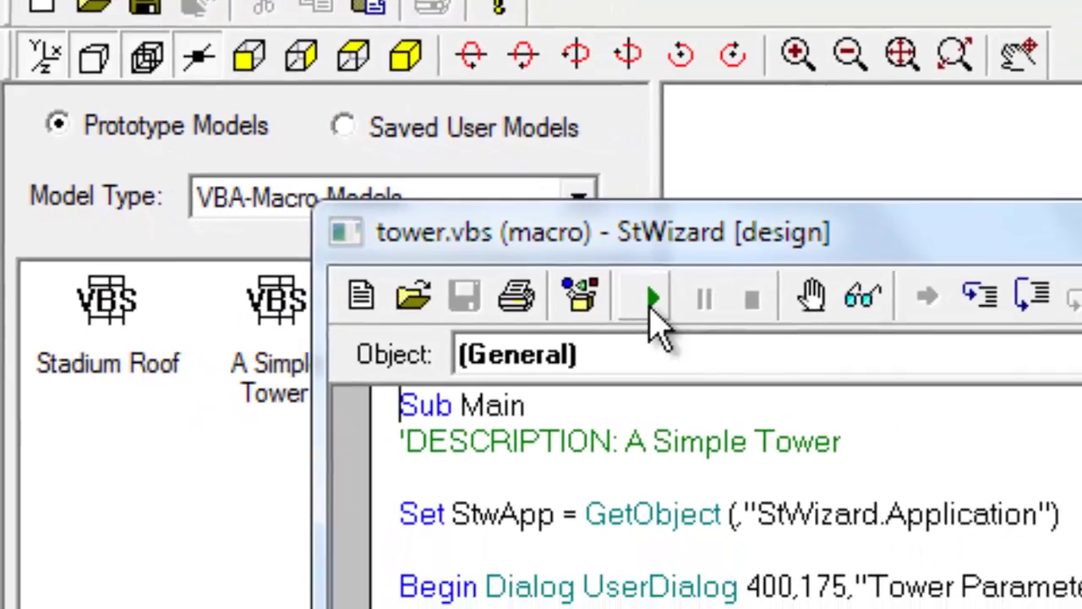
click(779, 355)
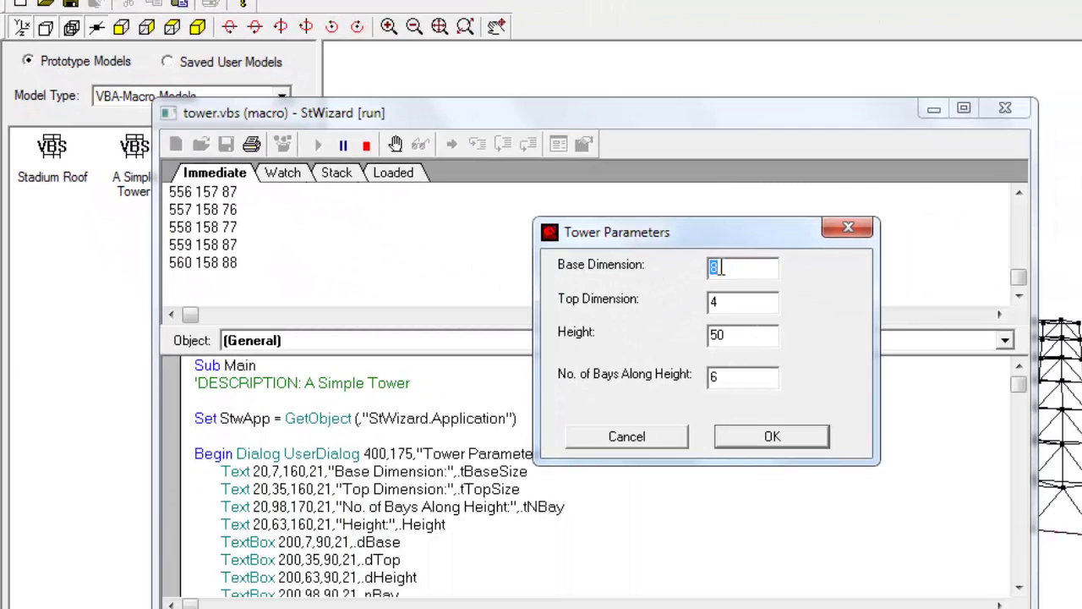
click(749, 445)
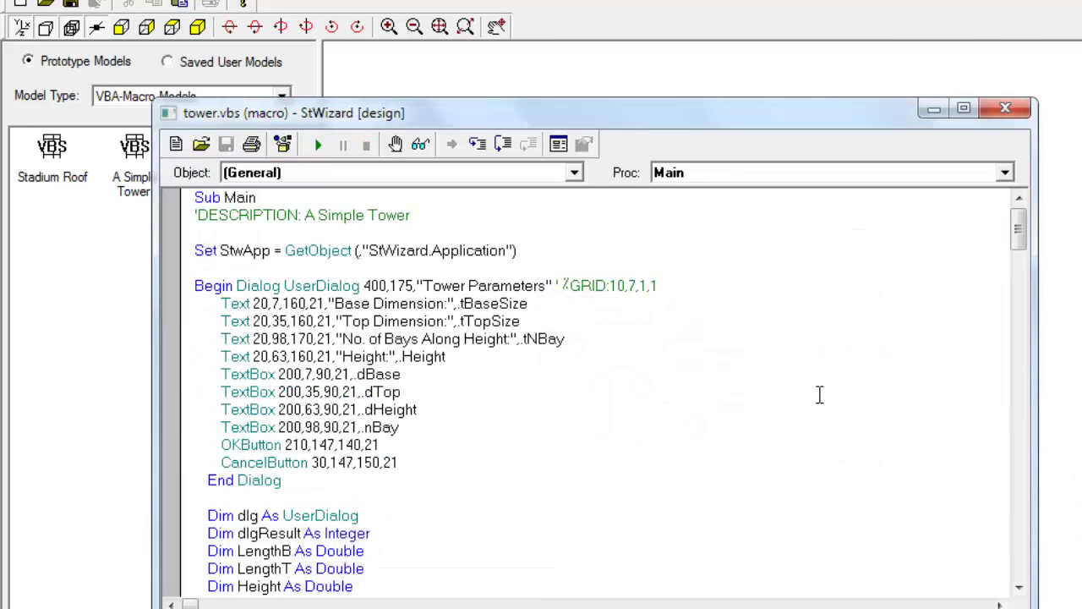
click(1005, 111)
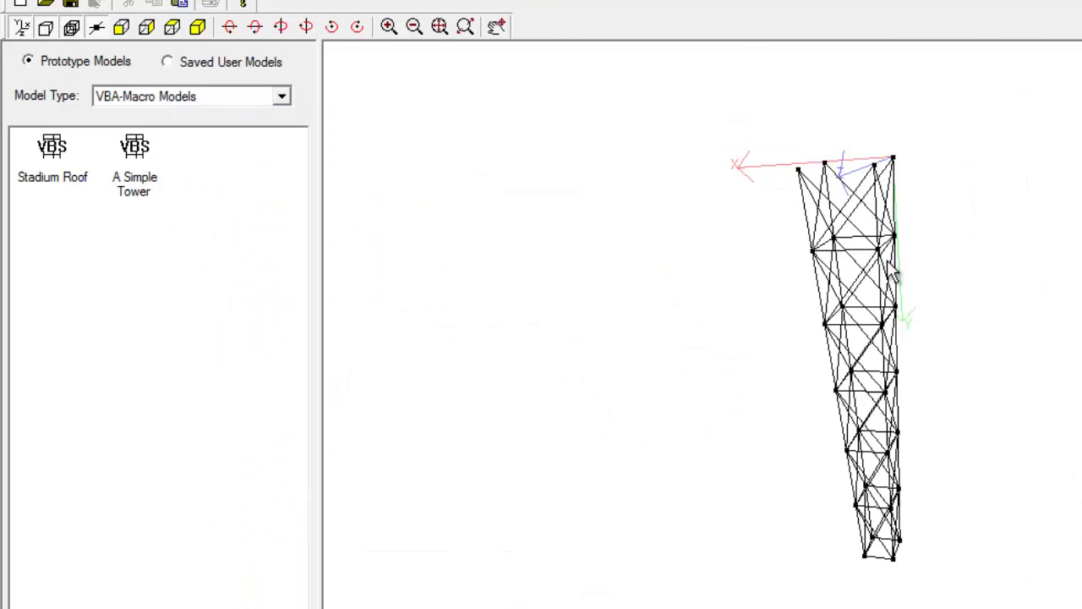
drag(888, 465, 645, 269)
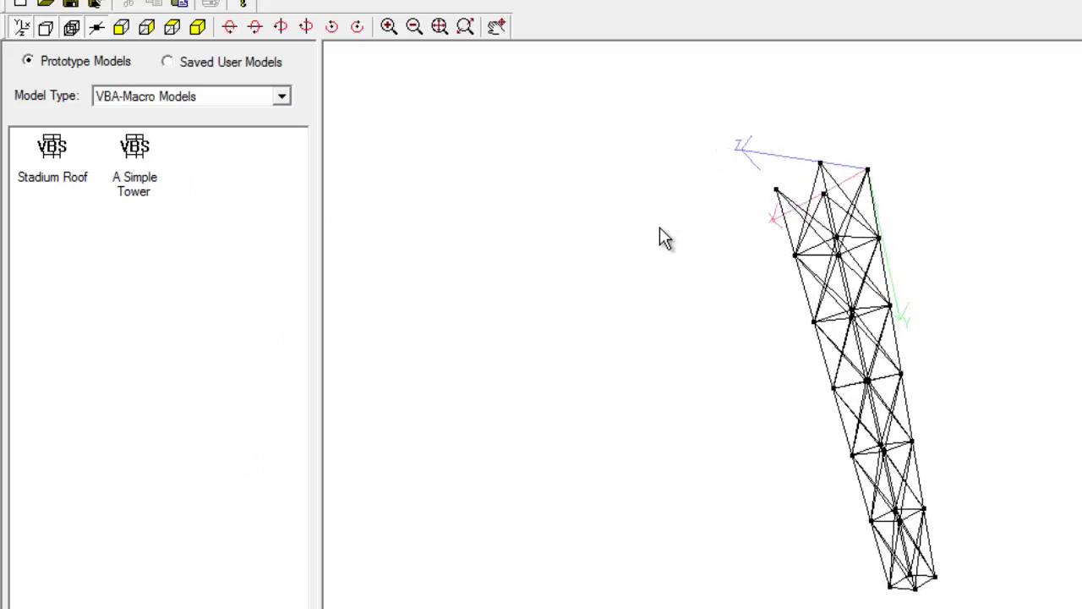
click(286, 97)
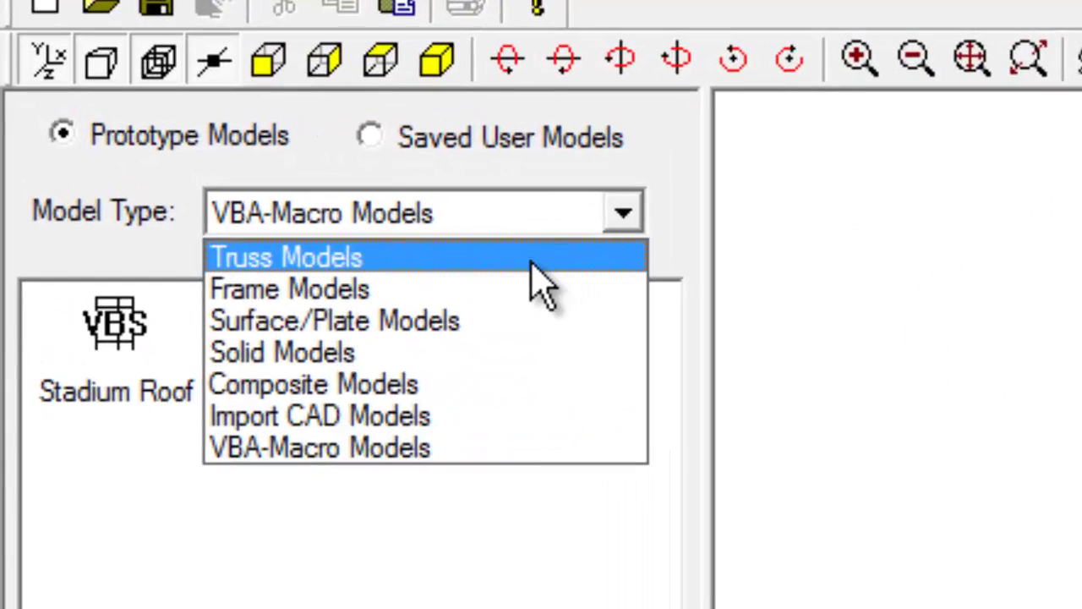